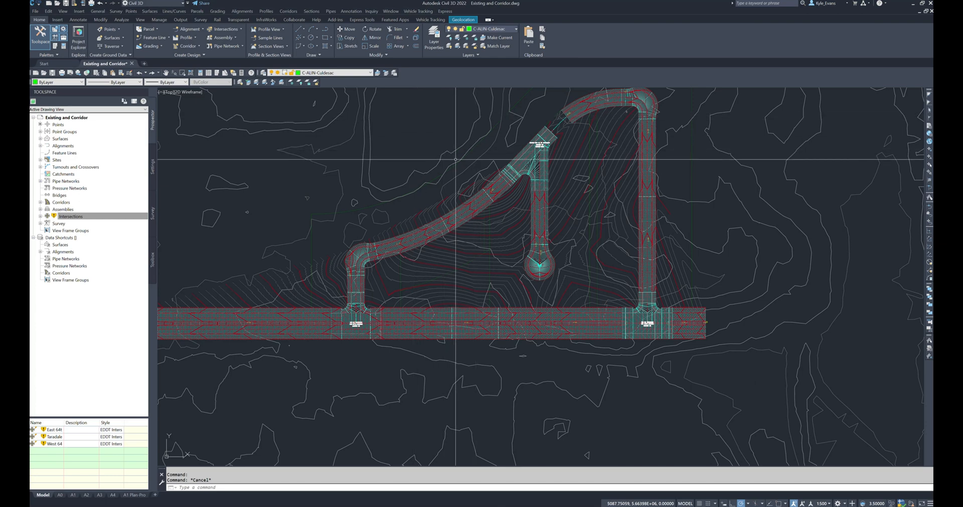
# Step: Review the corridors in plan, the profile views and the road assemblies beside the plan
pyautogui.moveTo(437, 317)
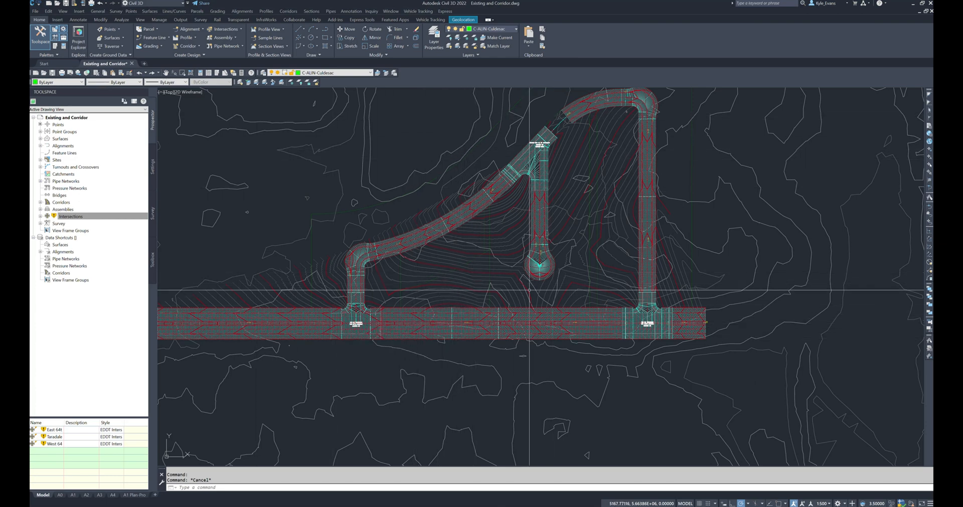
pyautogui.scroll(-4, 441, 286)
pyautogui.scroll(-4, 452, 284)
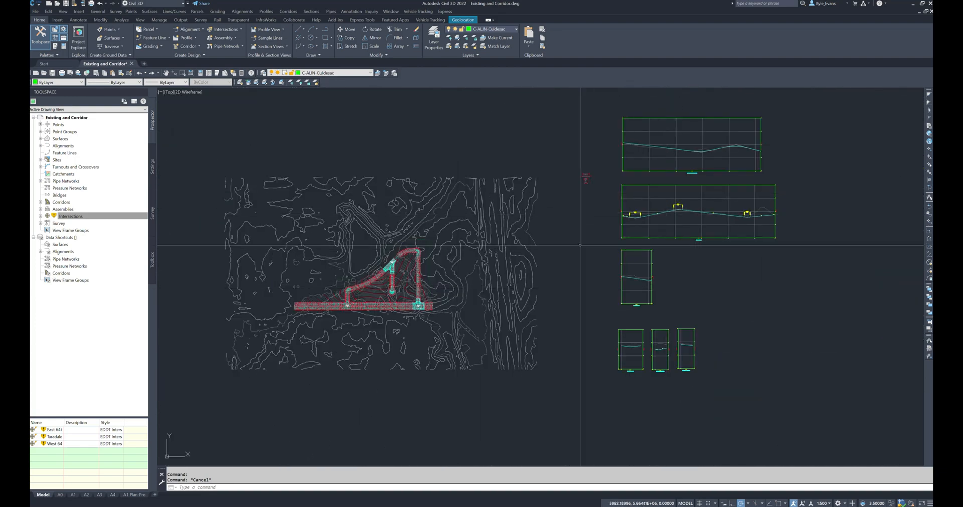
pyautogui.scroll(4, 314, 321)
pyautogui.scroll(2, 517, 179)
pyautogui.moveTo(516, 179); pyautogui.dragTo(408, 276, button='middle')
pyautogui.scroll(2, 212, 360)
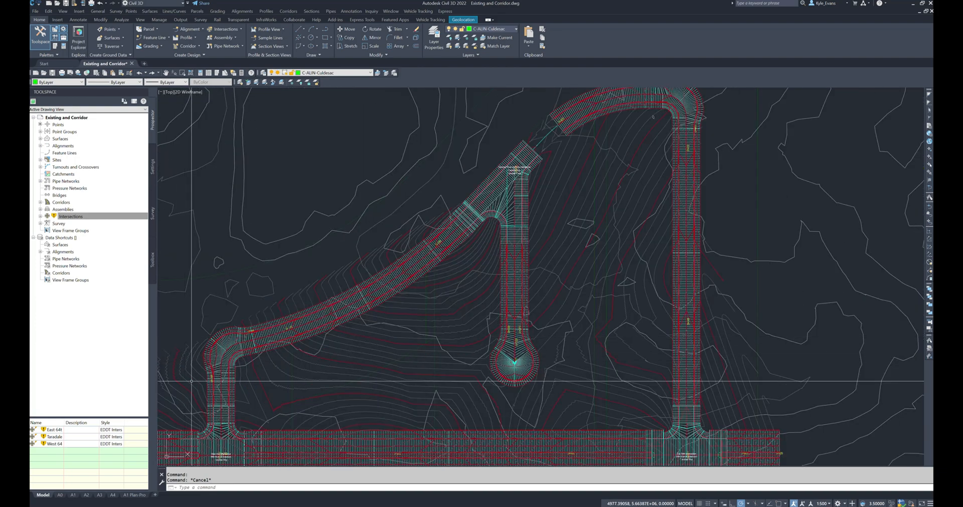
pyautogui.moveTo(620, 245); pyautogui.dragTo(326, 361, button='middle')
pyautogui.scroll(-2, 316, 357)
pyautogui.scroll(-4, 406, 321)
pyautogui.moveTo(756, 299); pyautogui.dragTo(540, 316, button='middle')
pyautogui.moveTo(512, 353)
pyautogui.scroll(2, 551, 385)
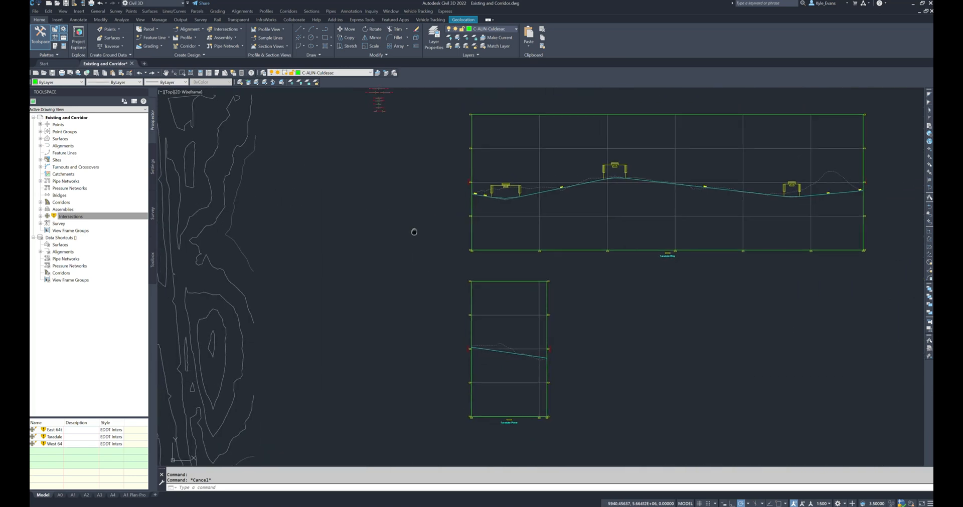
pyautogui.scroll(5, 466, 213)
pyautogui.scroll(2, 440, 206)
pyautogui.moveTo(440, 206)
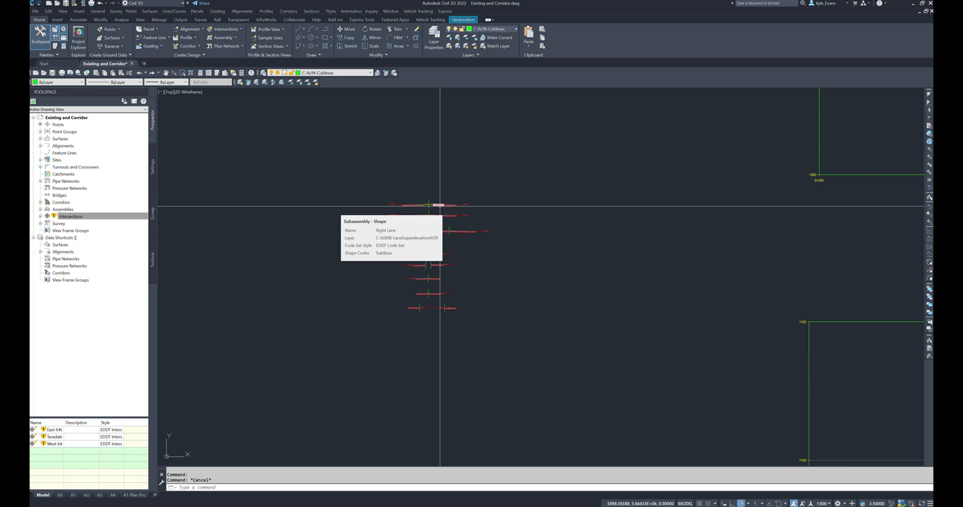
# Step: Examine the subdivision corridor layout and how the corridors meet at the West 64th Intersection
pyautogui.scroll(-10, 440, 206)
pyautogui.scroll(2, 434, 213)
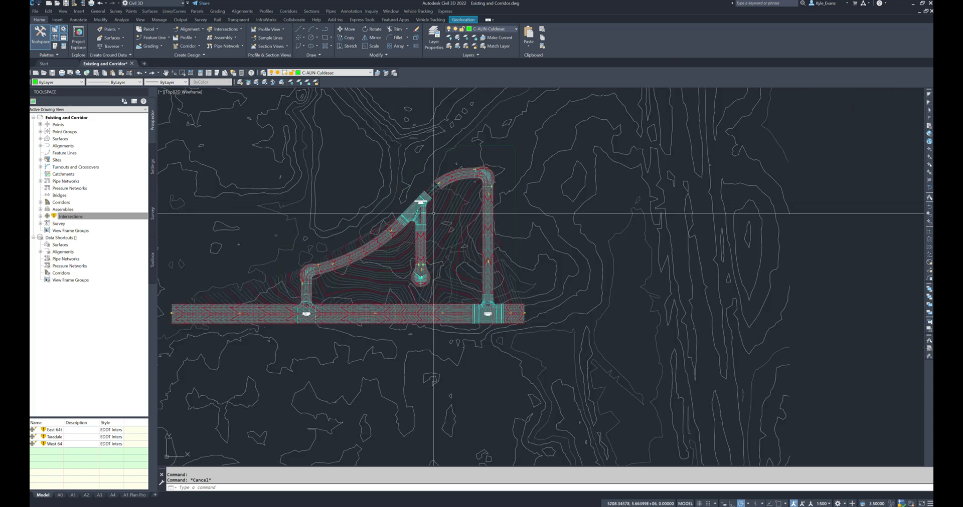
pyautogui.scroll(2, 433, 213)
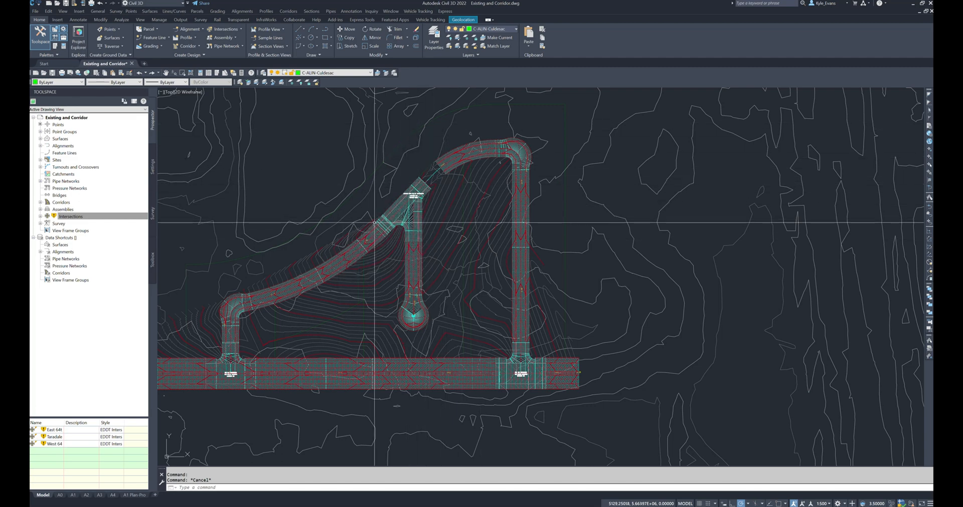
pyautogui.moveTo(445, 184); pyautogui.dragTo(480, 139, button='middle')
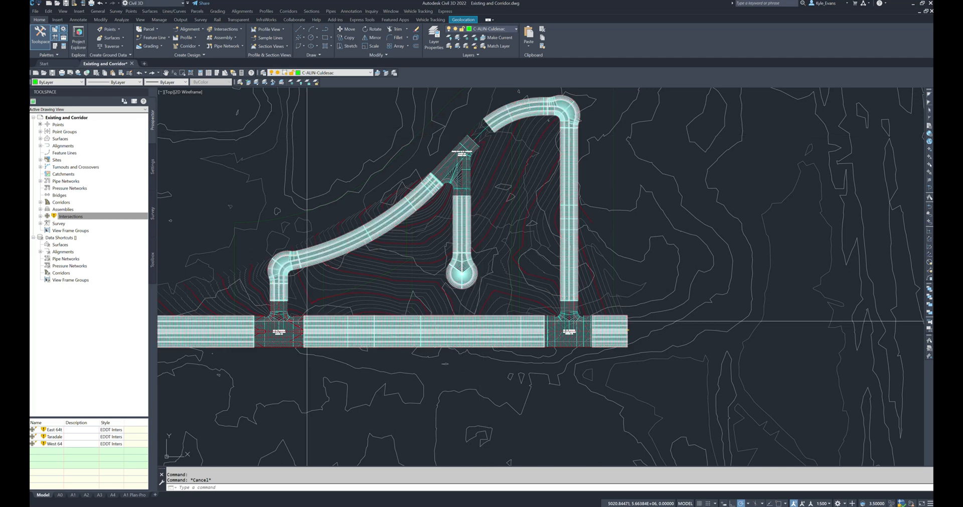
pyautogui.moveTo(271, 323); pyautogui.dragTo(390, 315, button='middle')
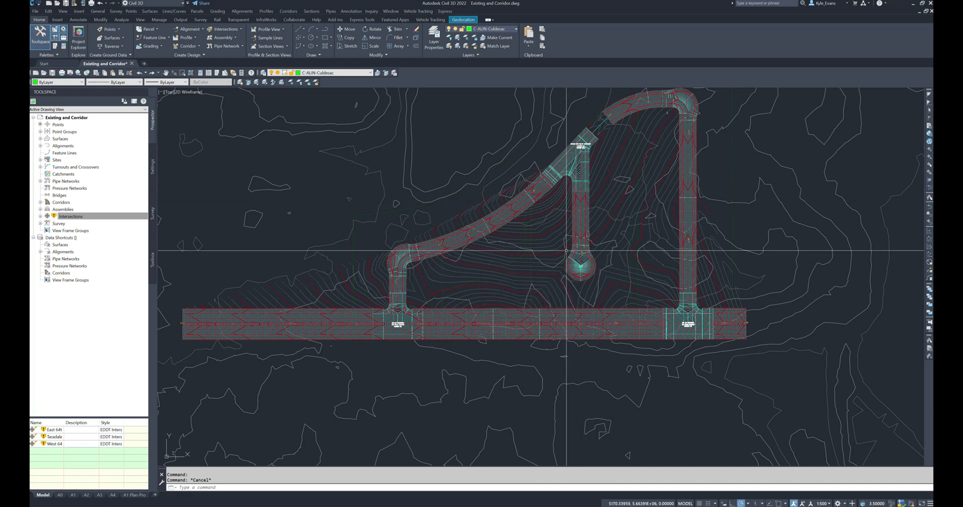
pyautogui.scroll(5, 414, 320)
pyautogui.click(250, 224)
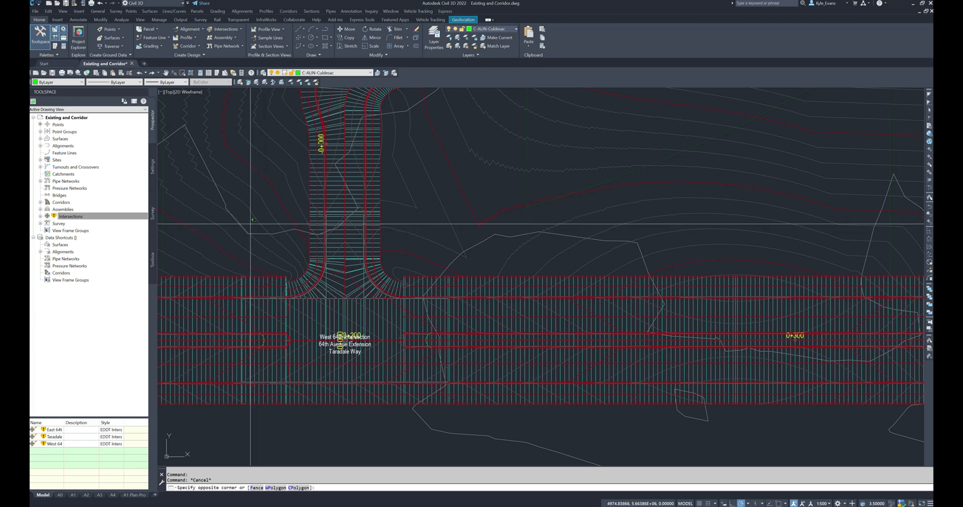
pyautogui.click(447, 308)
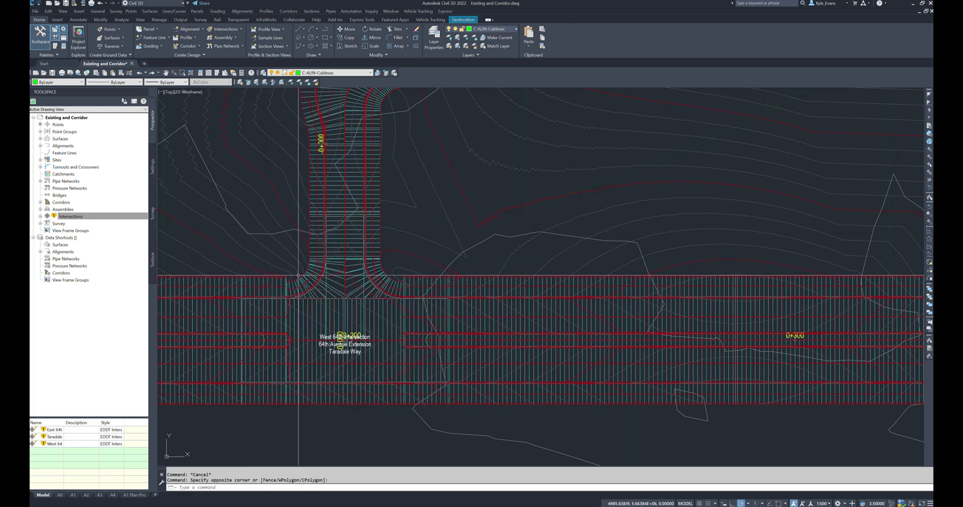
pyautogui.scroll(4, 298, 275)
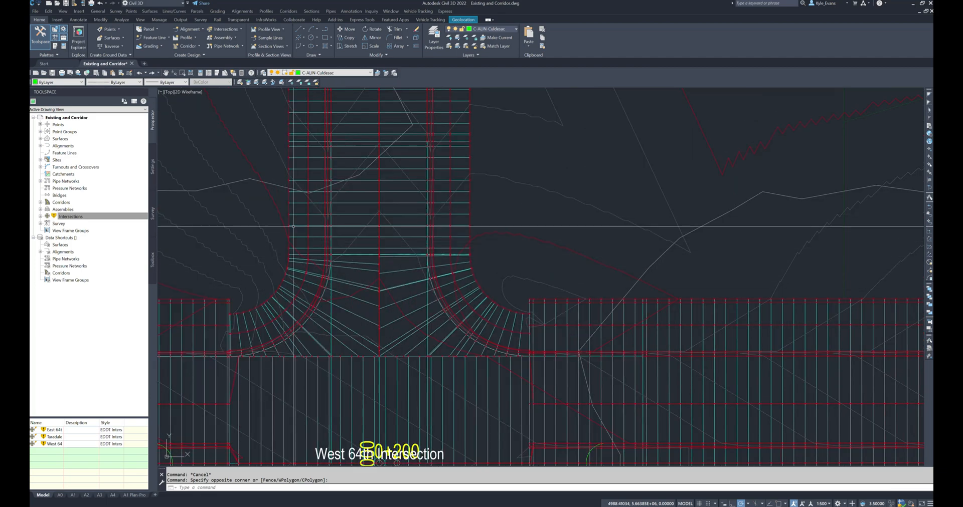
pyautogui.moveTo(297, 209); pyautogui.dragTo(431, 167, button='middle')
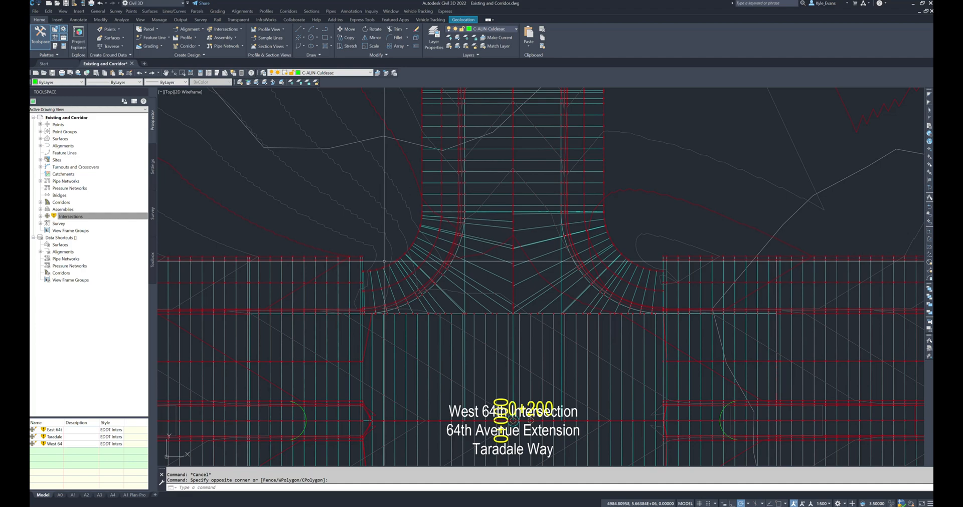
# Step: Stretch the Taradale subdivision corridor region northeast of the Taradale Place and Way Intersection to the endpoint of the intersection corridor, closing the gap
pyautogui.scroll(-6, 386, 229)
pyautogui.scroll(-1, 449, 194)
pyautogui.moveTo(471, 165); pyautogui.dragTo(431, 207, button='middle')
pyautogui.scroll(4, 441, 180)
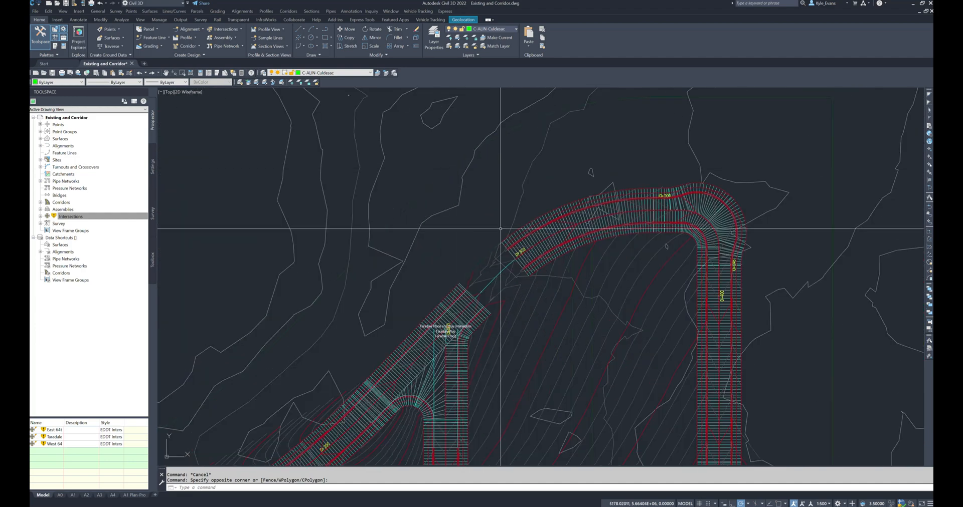
pyautogui.moveTo(500, 229); pyautogui.dragTo(477, 183, button='middle')
pyautogui.click(516, 195)
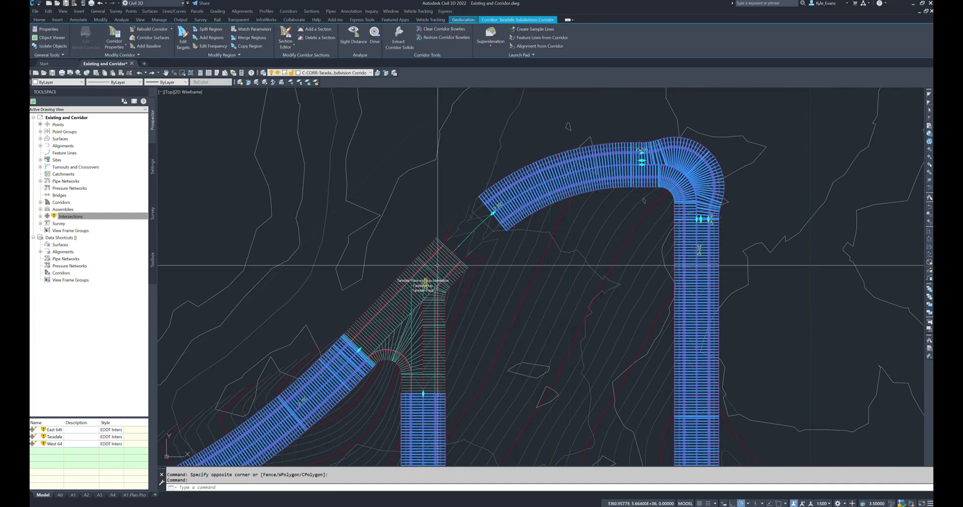
pyautogui.click(322, 342)
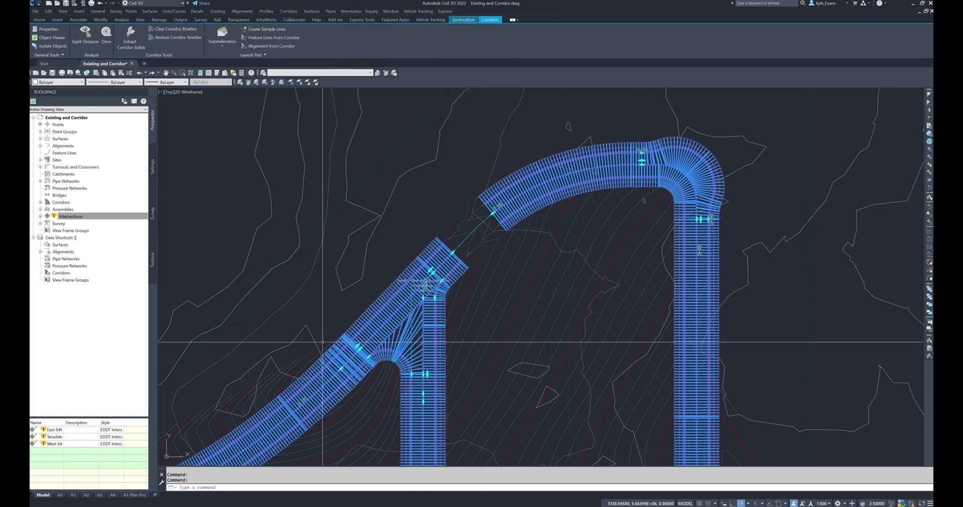
pyautogui.click(492, 213)
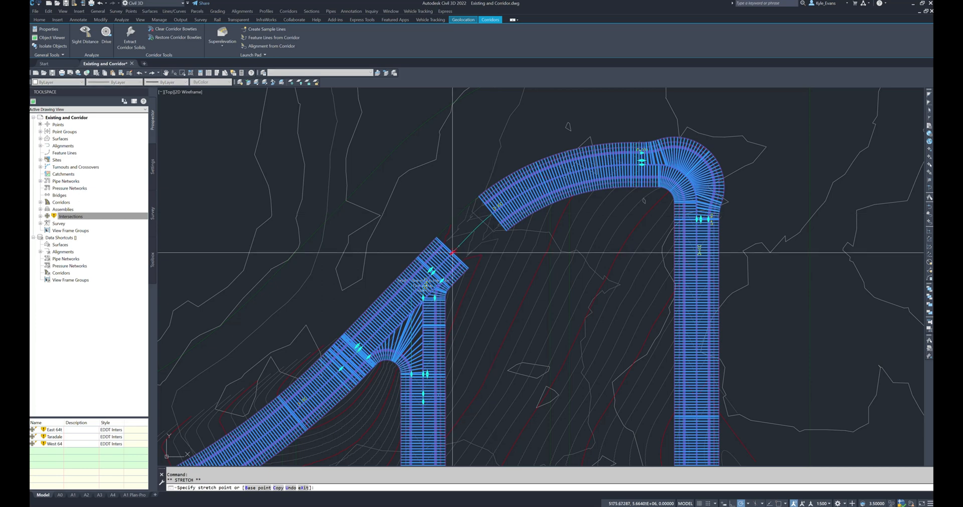
pyautogui.scroll(2, 453, 252)
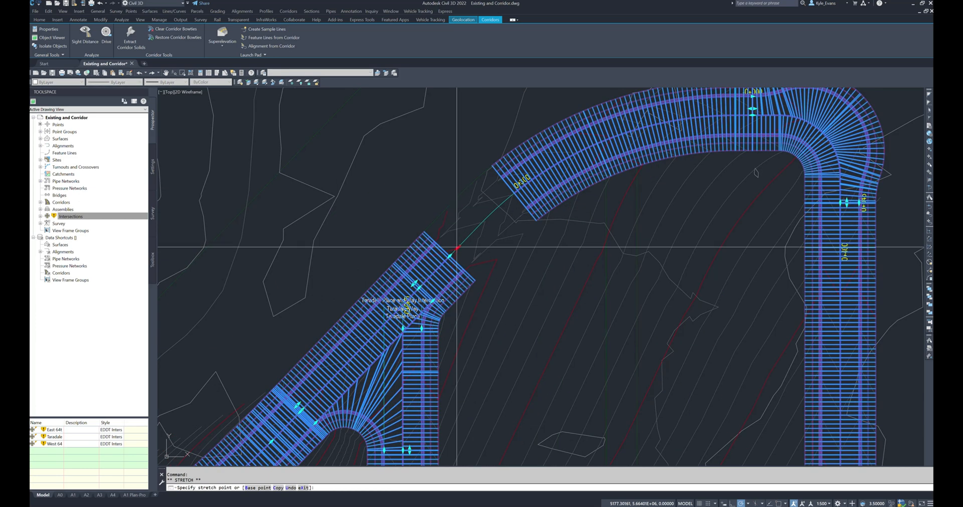
pyautogui.scroll(2, 456, 246)
pyautogui.scroll(2, 456, 247)
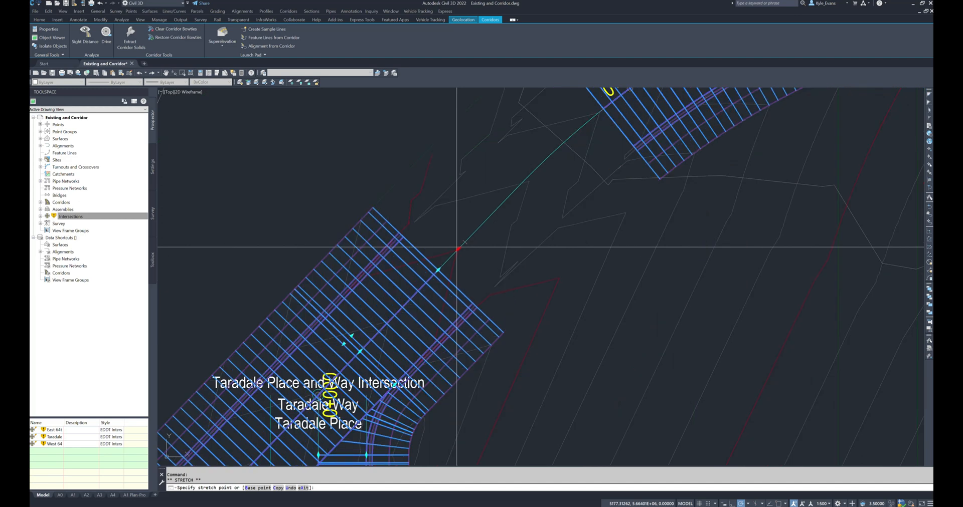
pyautogui.keyDown('shift'); pyautogui.rightClick(437, 263); pyautogui.keyUp('shift')
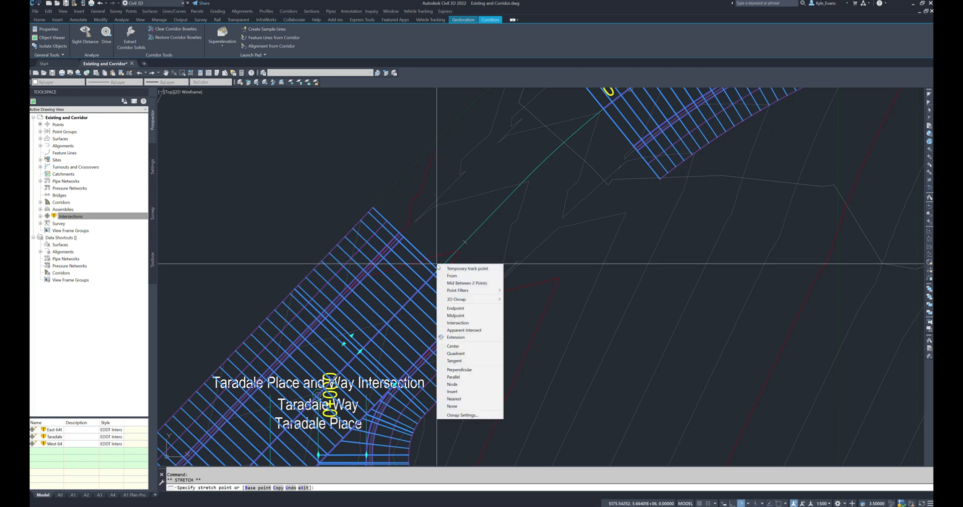
pyautogui.press('e')
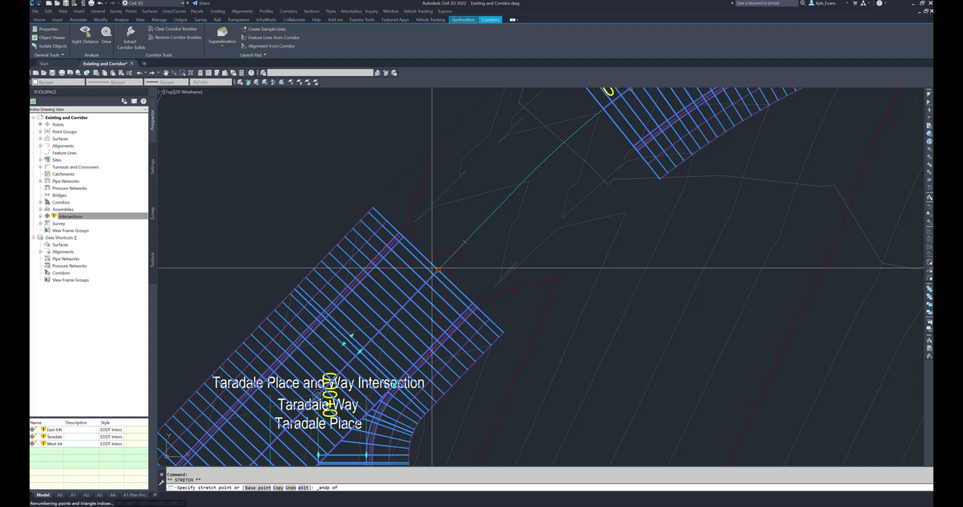
pyautogui.click(432, 268)
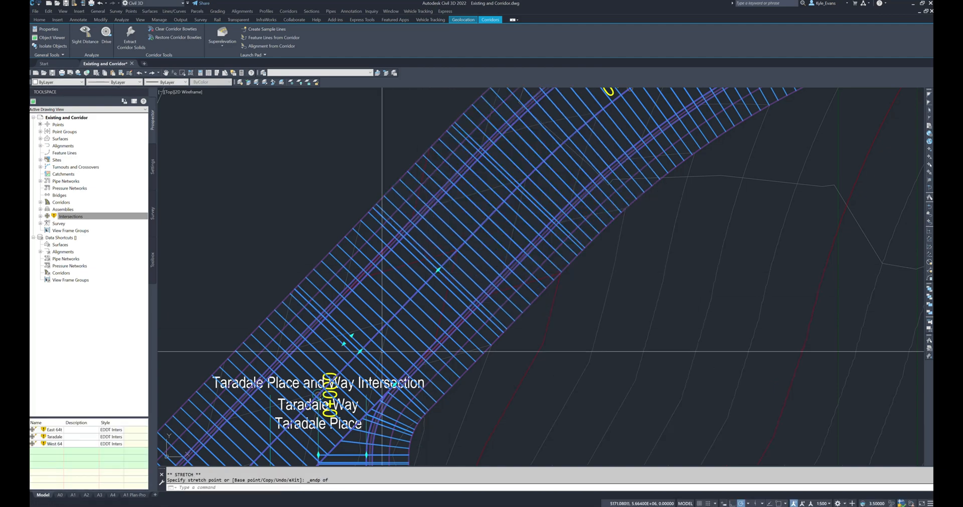
pyautogui.moveTo(337, 391); pyautogui.dragTo(565, 129, button='middle')
pyautogui.moveTo(311, 399); pyautogui.dragTo(562, 173, button='middle')
pyautogui.press('Escape')
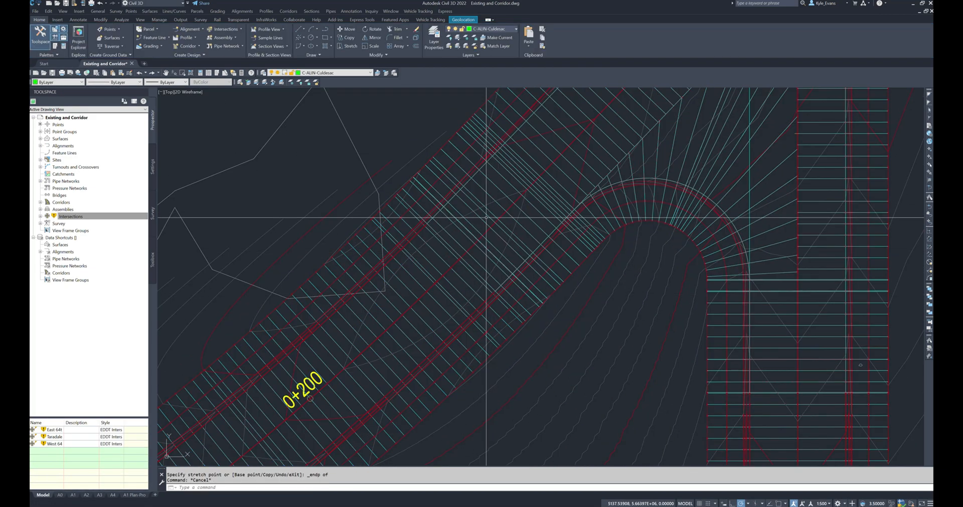
# Step: Try to pull the subdivision corridor region southwest of the Taradale Place and Way Intersection back to an endpoint at the intersection corridor's edge
pyautogui.click(485, 230)
pyautogui.press('Escape')
pyautogui.click(440, 254)
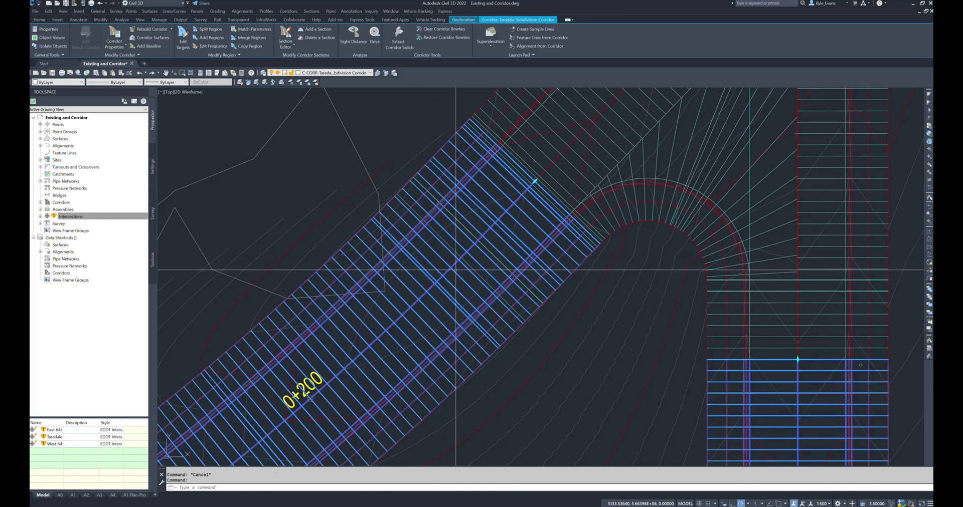
pyautogui.click(535, 181)
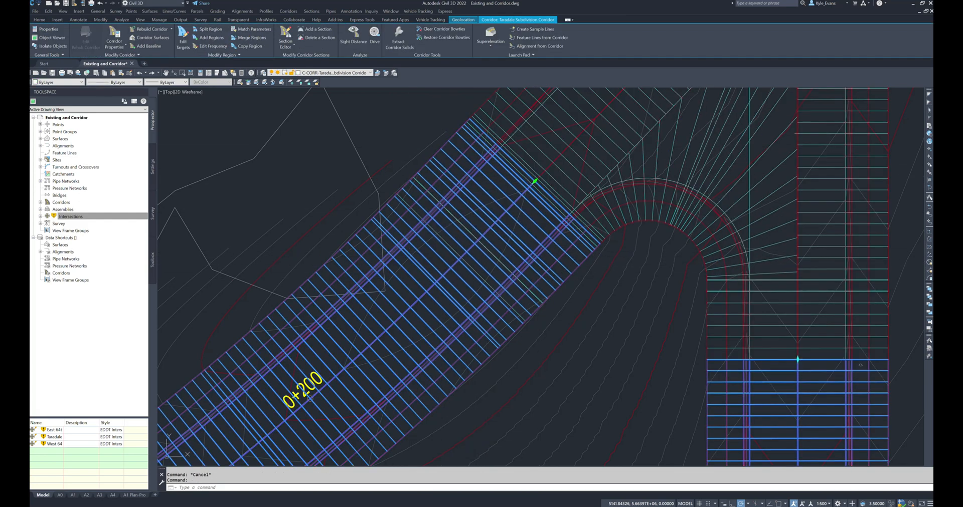
pyautogui.rightClick(459, 258)
pyautogui.press('Escape')
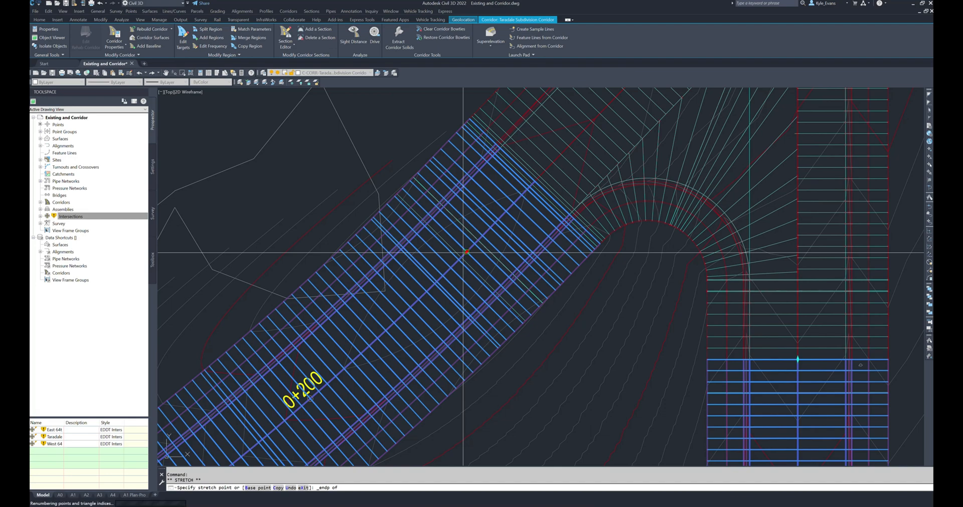
pyautogui.click(466, 251)
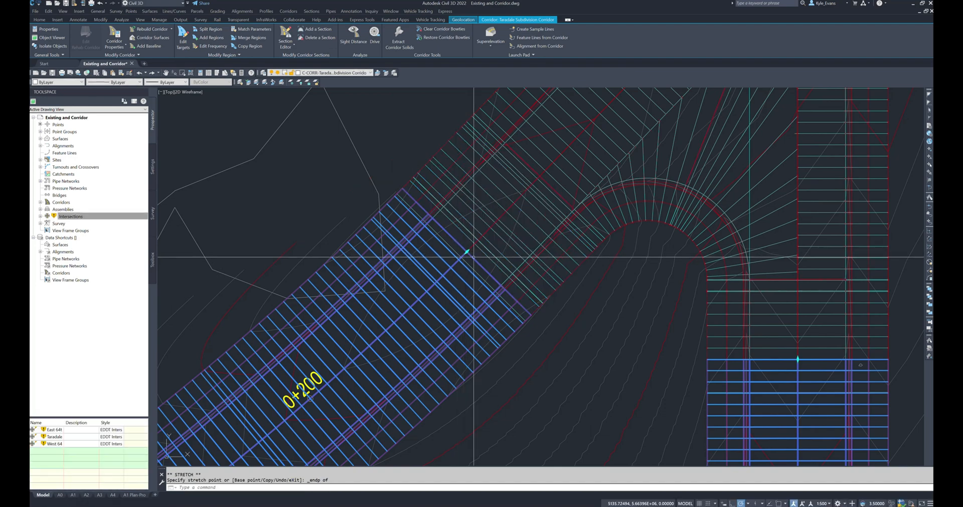
# Step: Stretch the end of the southwest subdivision corridor region to the exact endpoint of the intersection corridor's centreline near station 0+200
pyautogui.scroll(3, 461, 250)
pyautogui.scroll(3, 457, 249)
pyautogui.press('Escape')
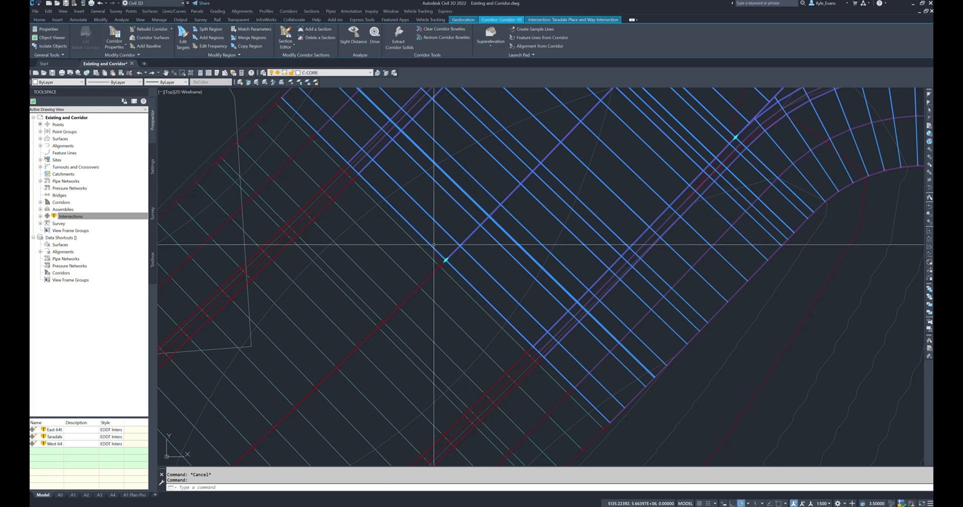
pyautogui.press('Escape')
pyautogui.click(431, 257)
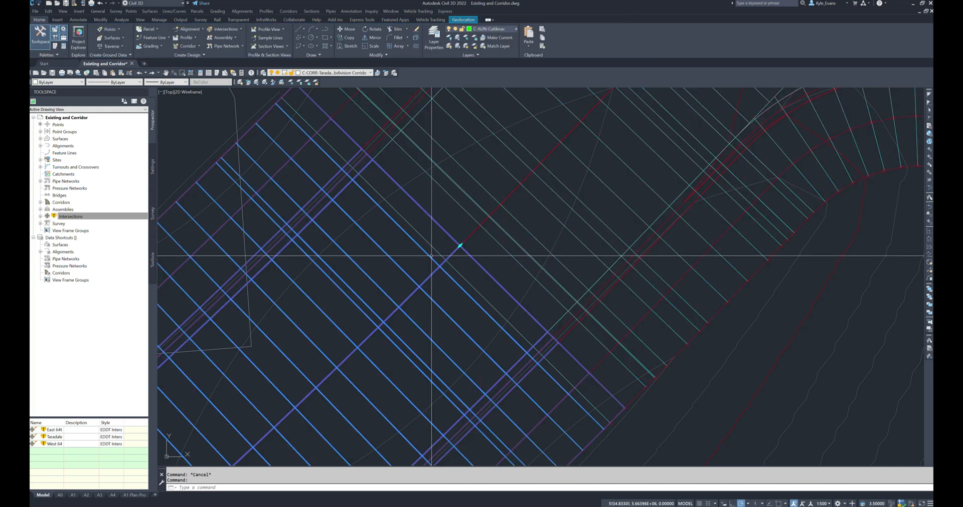
pyautogui.click(459, 245)
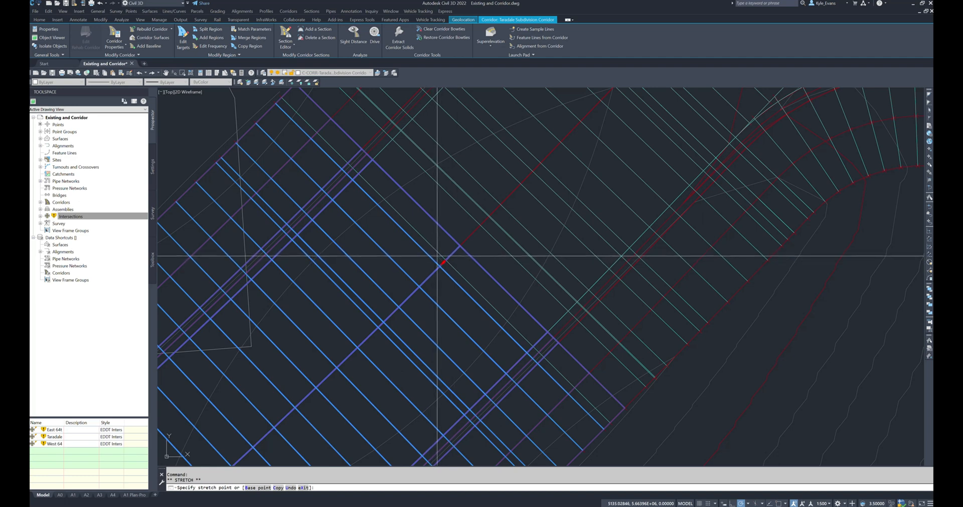
pyautogui.keyDown('shift'); pyautogui.rightClick(439, 259); pyautogui.keyUp('shift')
pyautogui.click(466, 306)
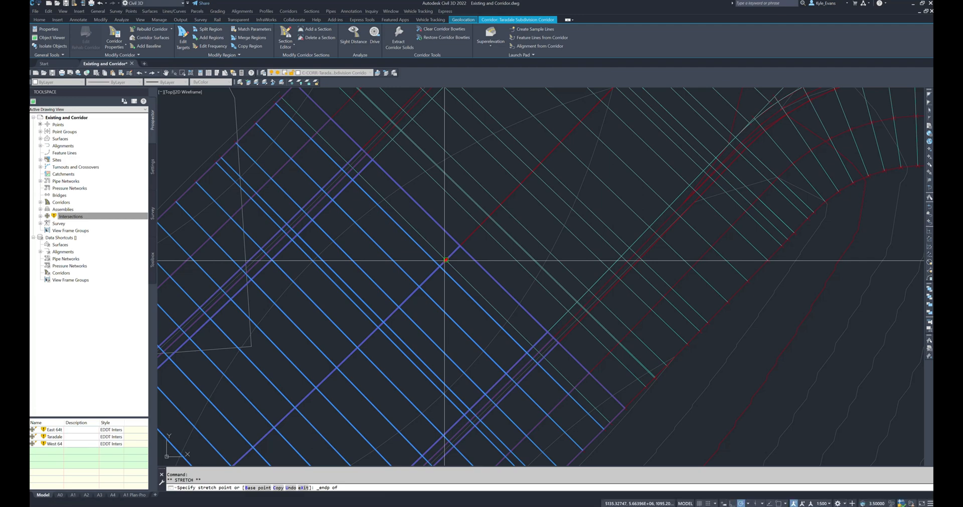
pyautogui.click(444, 260)
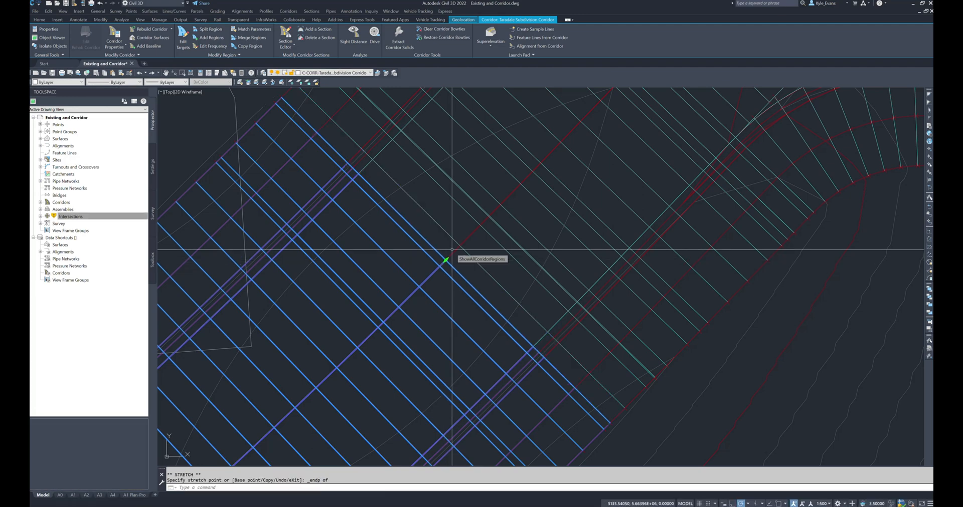
pyautogui.scroll(-10, 454, 262)
pyautogui.scroll(4, 497, 271)
pyautogui.press('Escape')
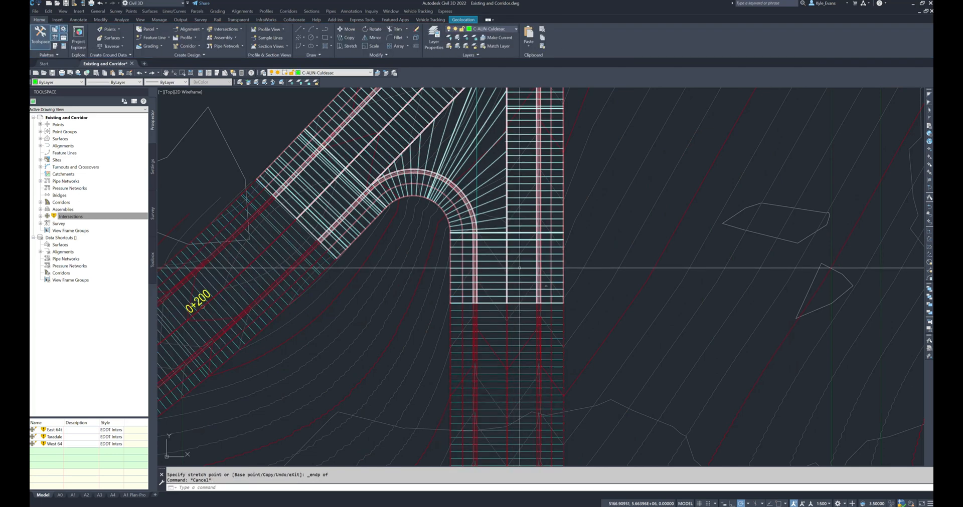
# Step: Stretch the subdivision corridor region south of the Taradale Place and Way Intersection to the endpoint of the intersection corridor's centreline
pyautogui.click(504, 271)
pyautogui.scroll(10, 505, 295)
pyautogui.press('Escape')
pyautogui.click(496, 336)
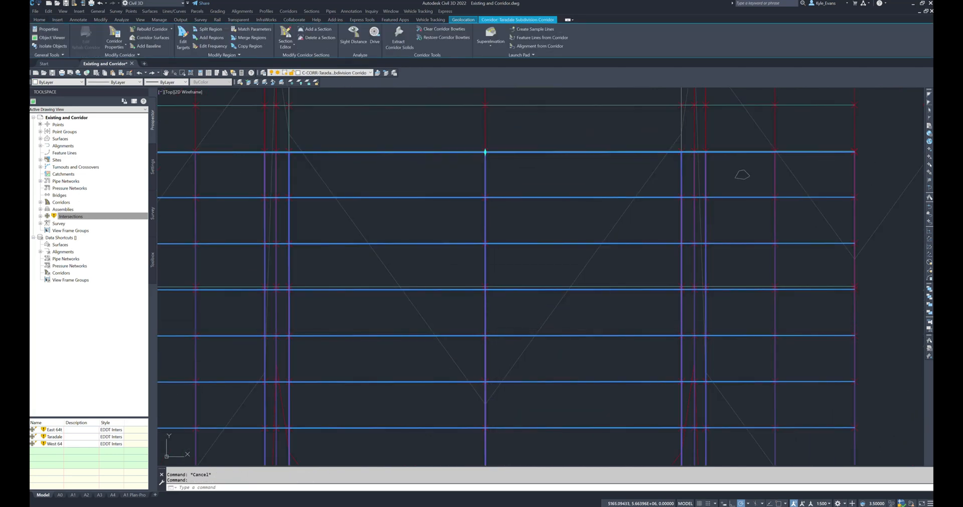
pyautogui.click(485, 151)
pyautogui.keyDown('shift'); pyautogui.rightClick(495, 248); pyautogui.keyUp('shift')
pyautogui.click(506, 286)
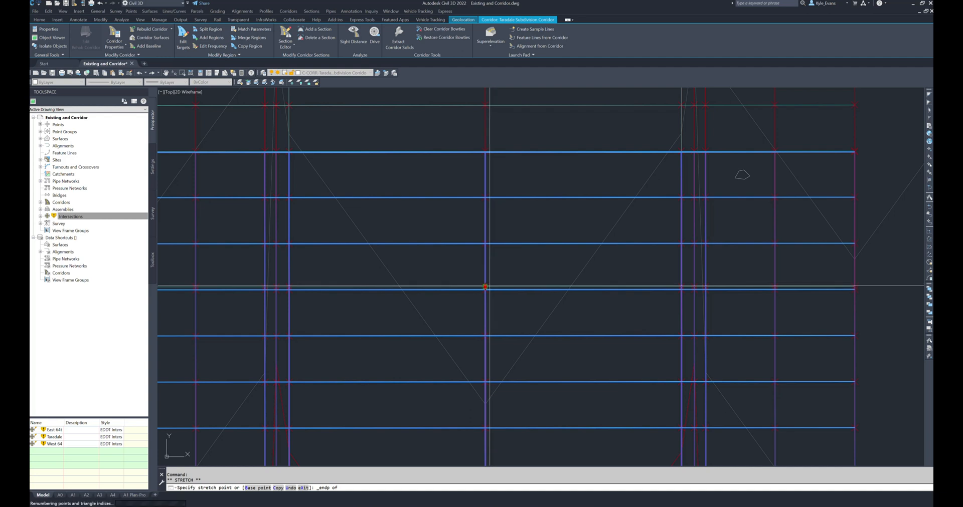
pyautogui.click(490, 286)
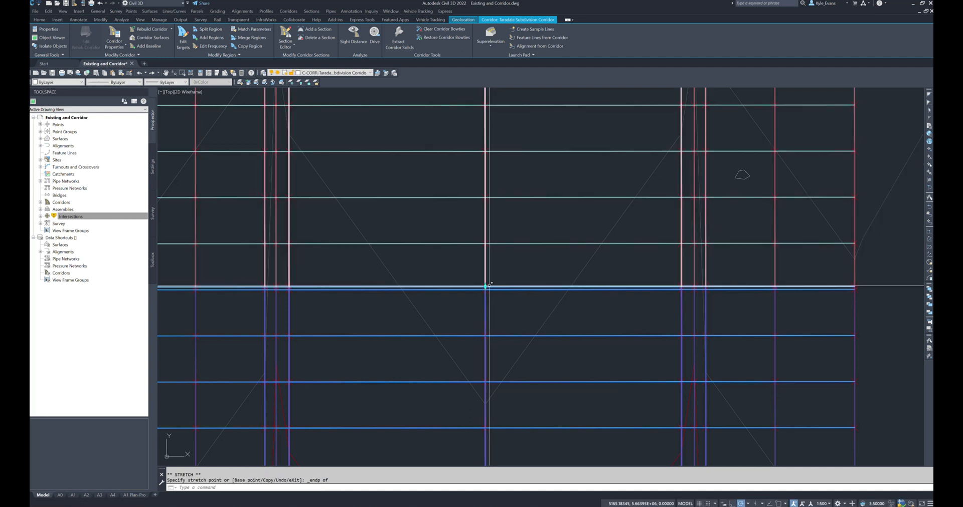
pyautogui.scroll(-6, 518, 260)
pyautogui.press('Escape')
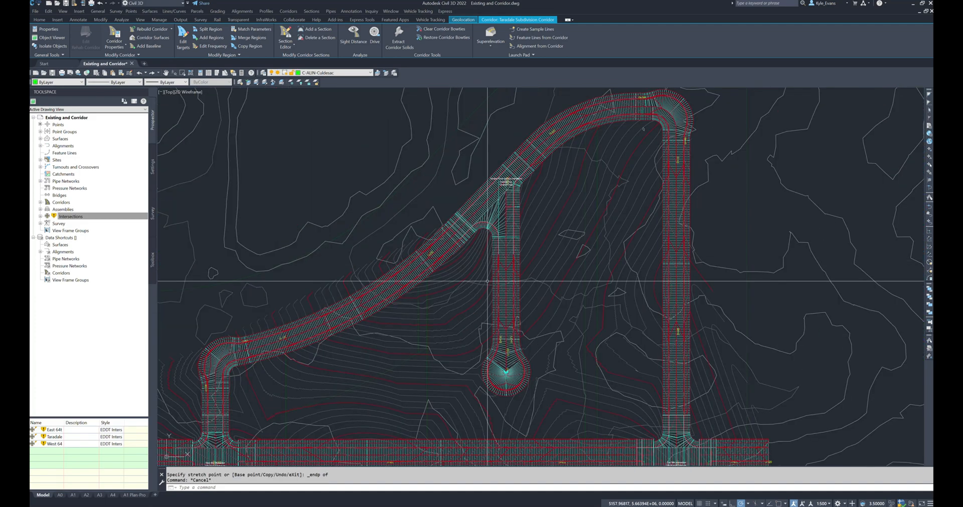
pyautogui.press('Escape')
# Step: Open the West 64th Intersection corridor's region parameters and widen the properties window to show all region columns
pyautogui.scroll(2, 558, 193)
pyautogui.moveTo(356, 262); pyautogui.dragTo(516, 185, button='middle')
pyautogui.scroll(4, 513, 184)
pyautogui.moveTo(525, 349); pyautogui.dragTo(519, 297, button='middle')
pyautogui.click(406, 300)
pyautogui.click(401, 299)
pyautogui.rightClick(425, 272)
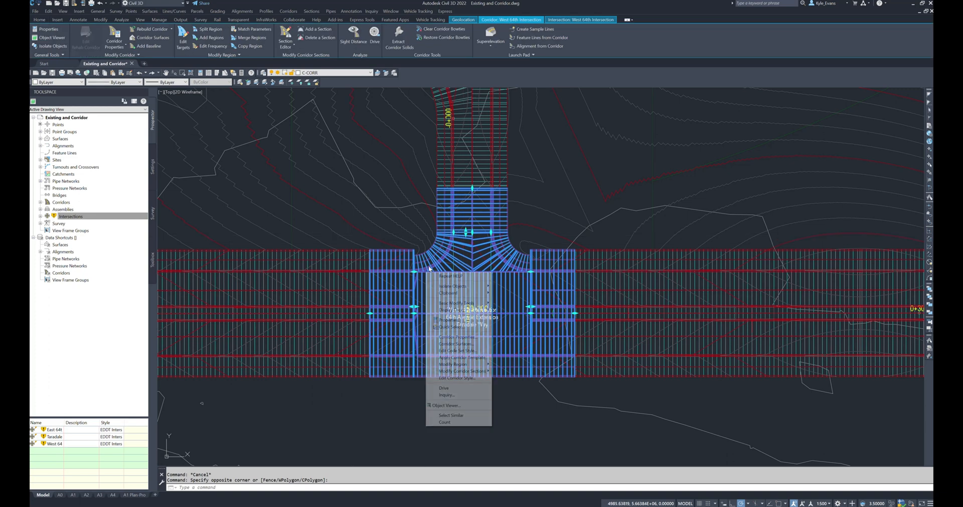
pyautogui.click(465, 339)
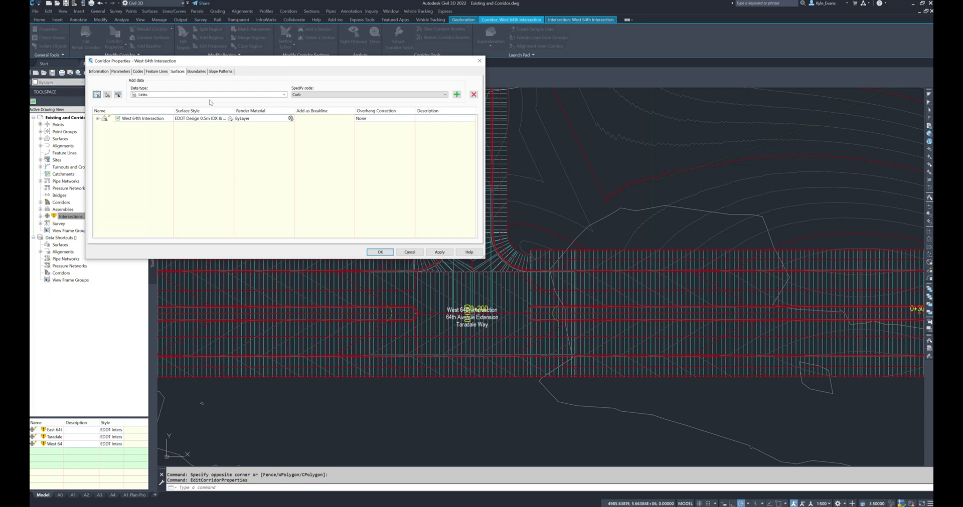
pyautogui.click(121, 72)
pyautogui.click(142, 137)
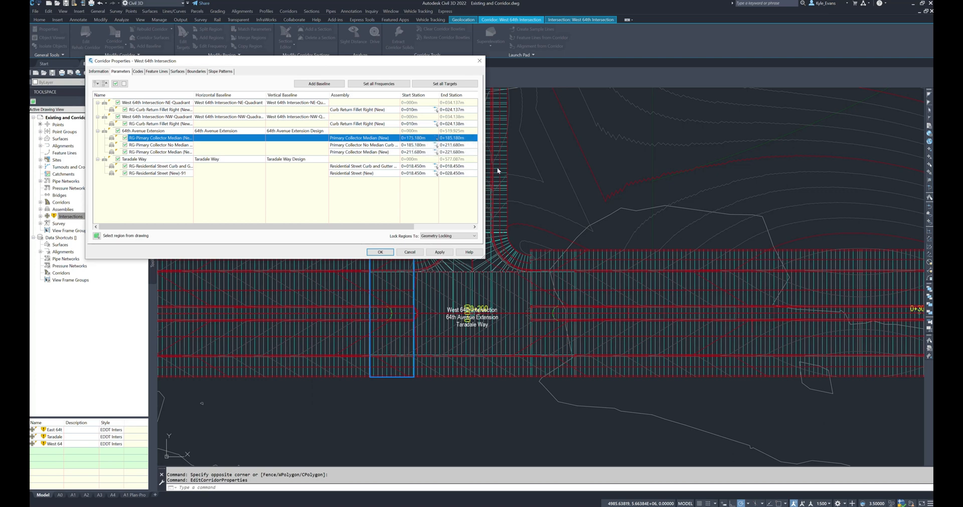
pyautogui.moveTo(511, 234); pyautogui.dragTo(519, 234)
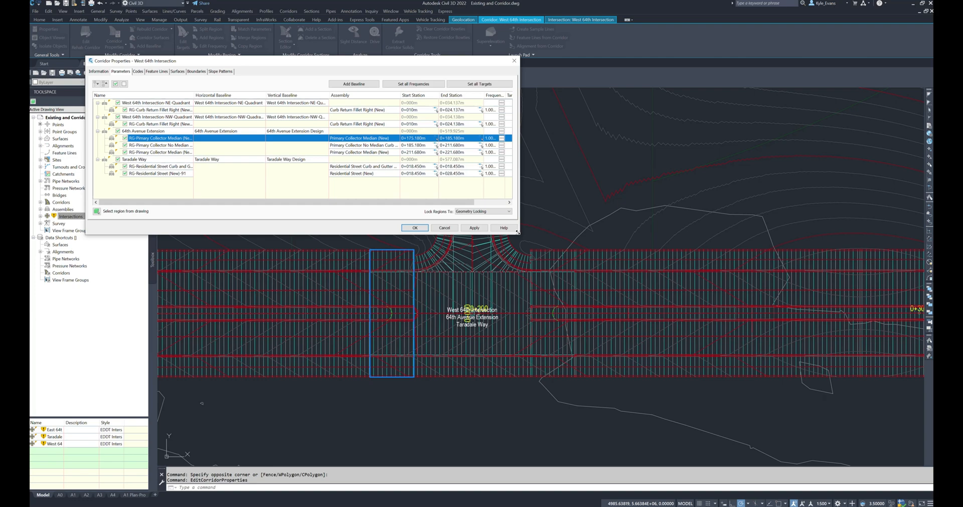
pyautogui.moveTo(517, 232); pyautogui.dragTo(596, 225)
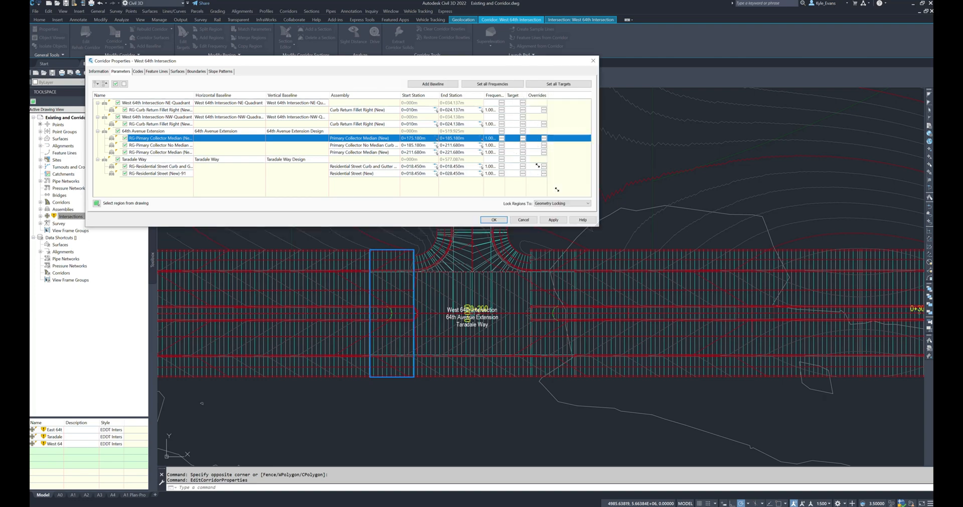
# Step: Set the end station of the first 64th Avenue Extension median region to 0+178.430m by snapping to the western median curve's endpoint
pyautogui.click(480, 138)
pyautogui.scroll(8, 396, 301)
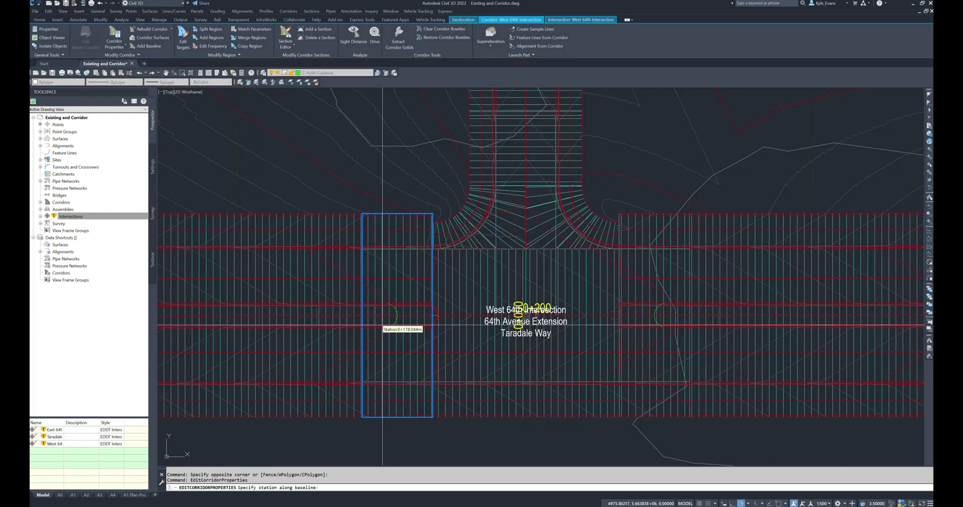
pyautogui.keyDown('shift'); pyautogui.rightClick(351, 354); pyautogui.keyUp('shift')
pyautogui.click(371, 235)
pyautogui.scroll(4, 351, 341)
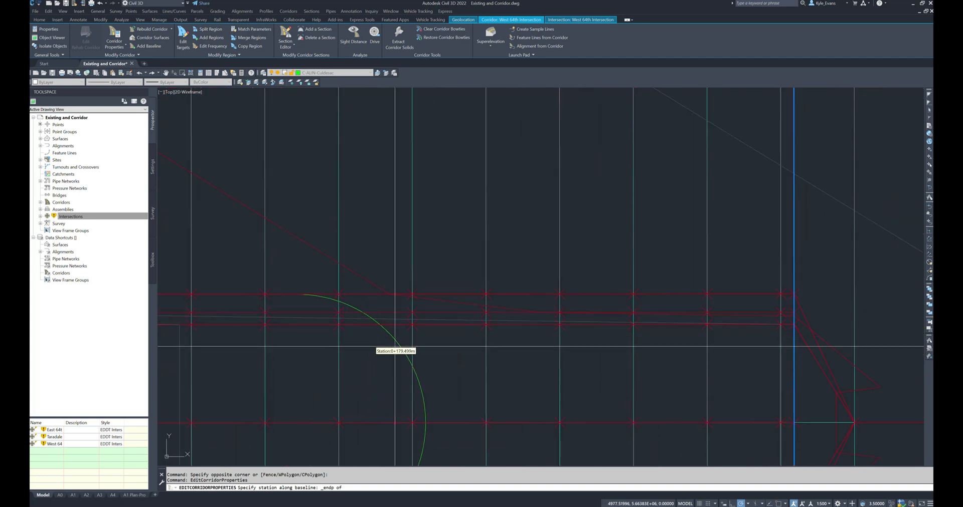
pyautogui.click(397, 343)
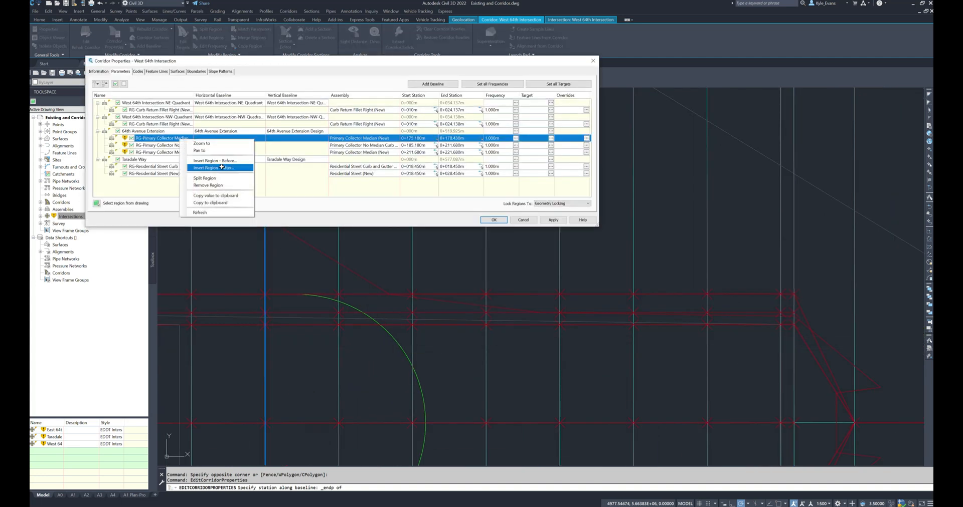
# Step: Insert a region after the shortened western median region using the Primary Collector No Median (New) assembly
pyautogui.click(221, 167)
pyautogui.click(270, 153)
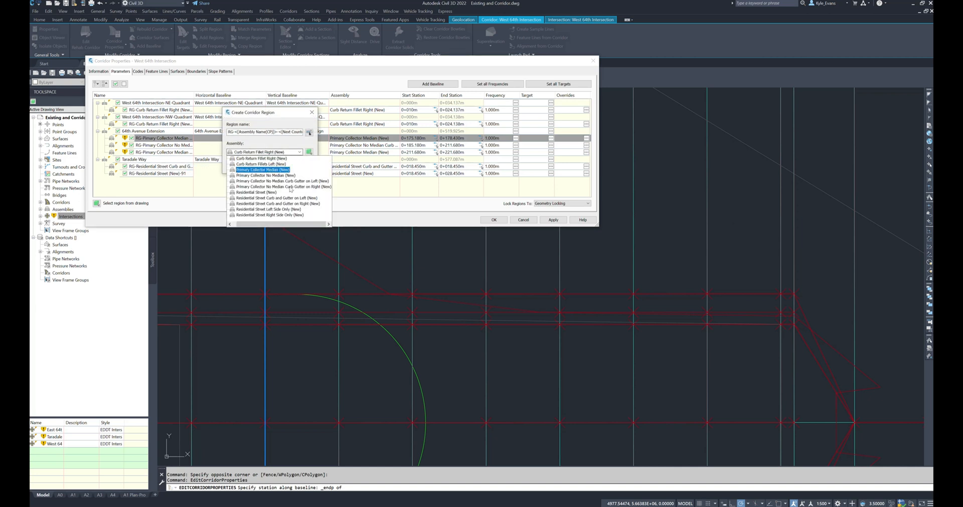
pyautogui.click(274, 175)
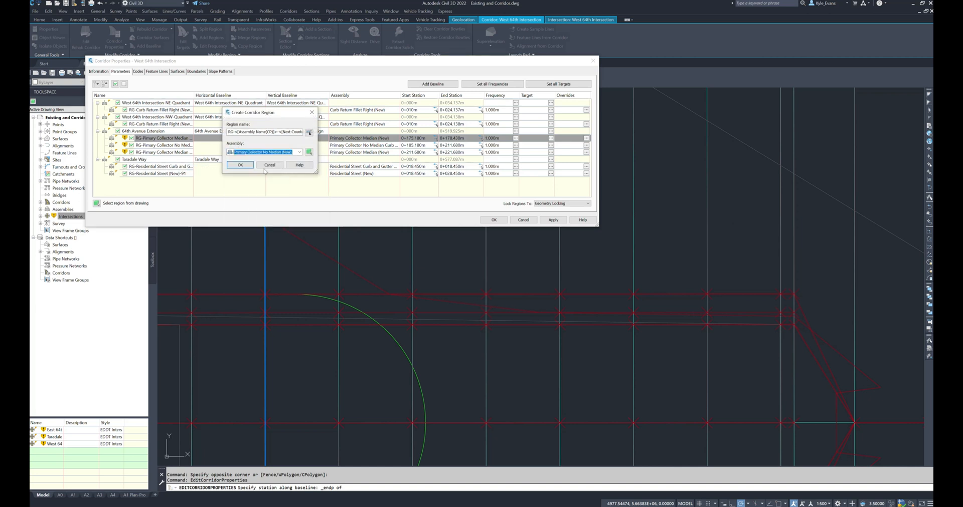
pyautogui.click(250, 163)
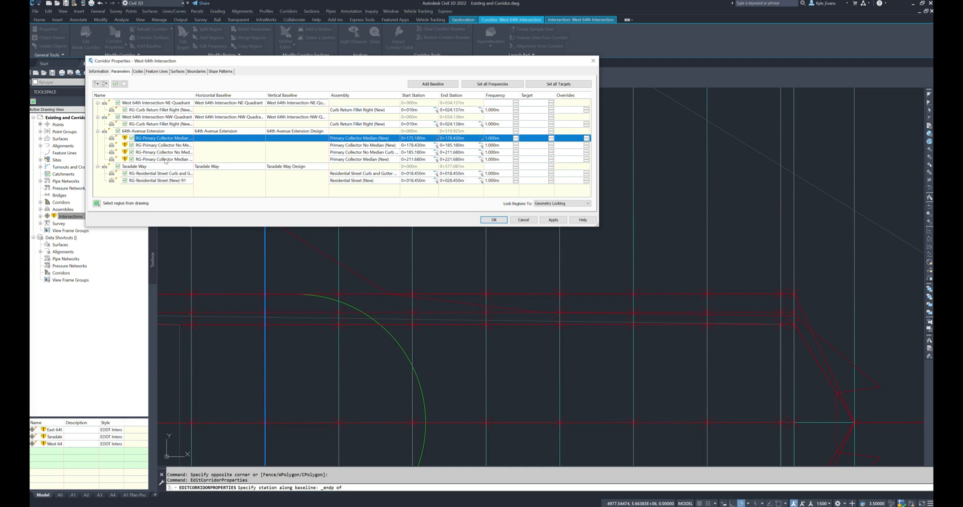
# Step: Set the start station of the last 64th Avenue Extension median region to 0+218.430m by snapping to the eastern median curve's endpoint
pyautogui.click(166, 160)
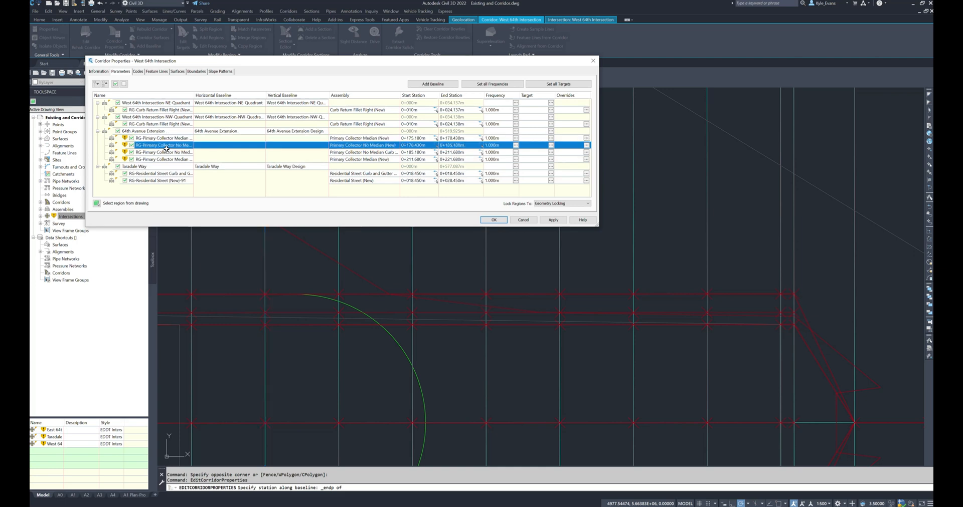
pyautogui.click(436, 160)
pyautogui.scroll(-5, 365, 259)
pyautogui.moveTo(628, 289); pyautogui.dragTo(554, 290, button='middle')
pyautogui.scroll(5, 554, 291)
pyautogui.keyDown('shift'); pyautogui.rightClick(519, 248); pyautogui.keyUp('shift')
pyautogui.press('e')
pyautogui.click(529, 202)
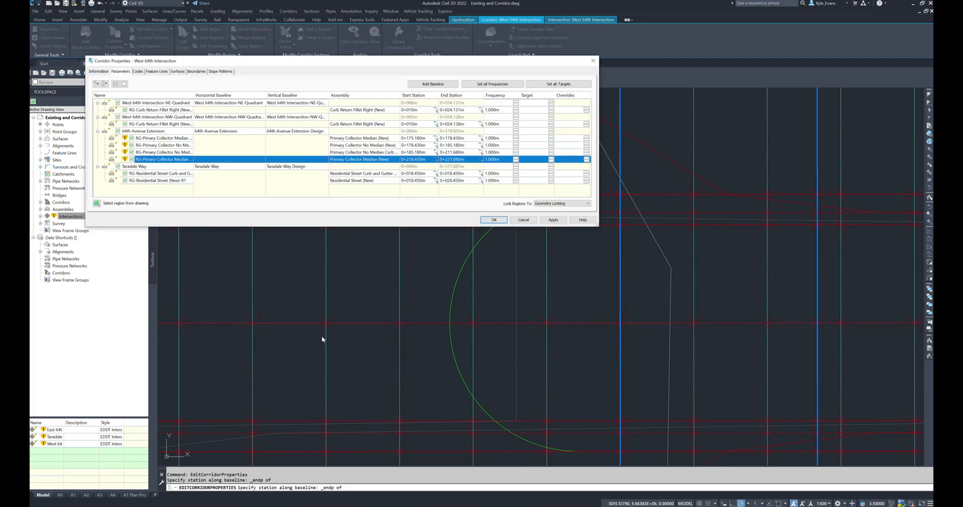
# Step: Insert a Primary Collector No Median (New) region before the eastern median region and rebuild the West 64th Intersection corridor
pyautogui.rightClick(148, 160)
pyautogui.click(181, 183)
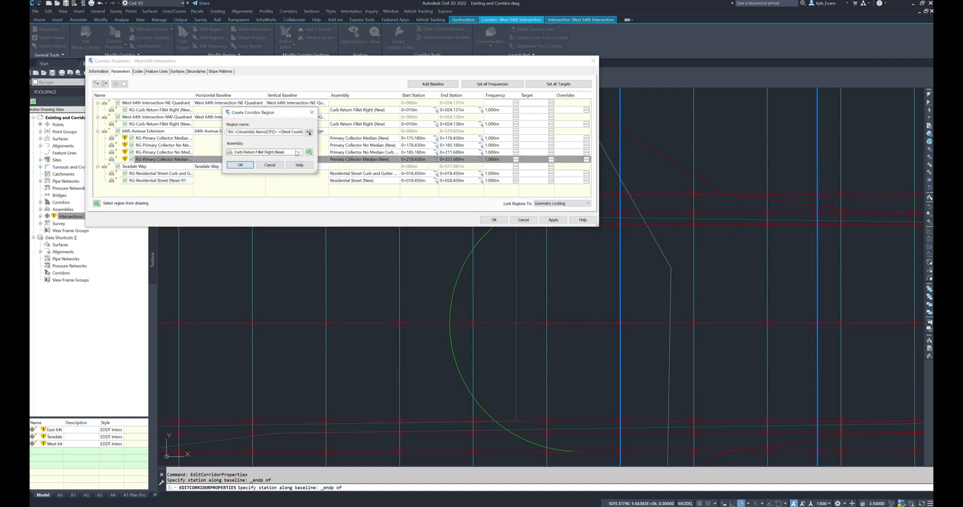
pyautogui.click(272, 154)
pyautogui.click(269, 175)
pyautogui.click(240, 166)
pyautogui.click(493, 220)
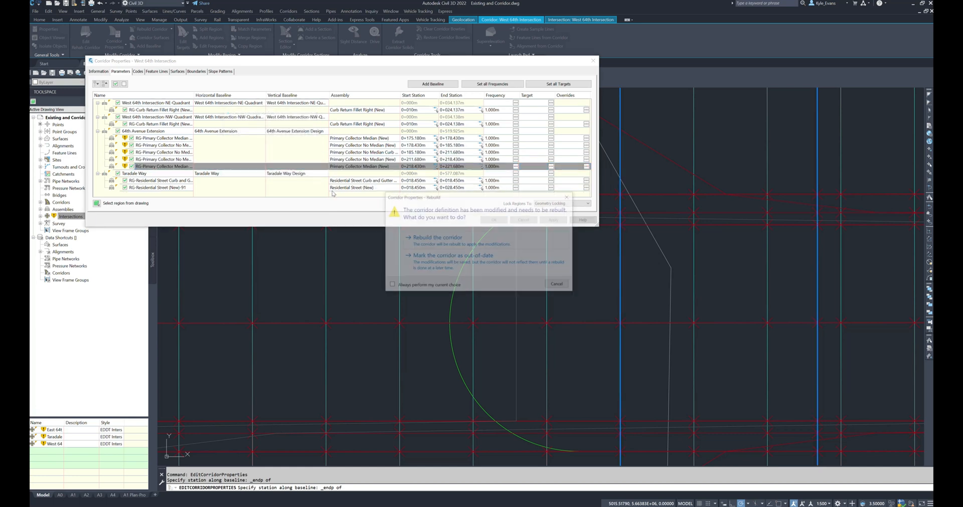
pyautogui.click(432, 241)
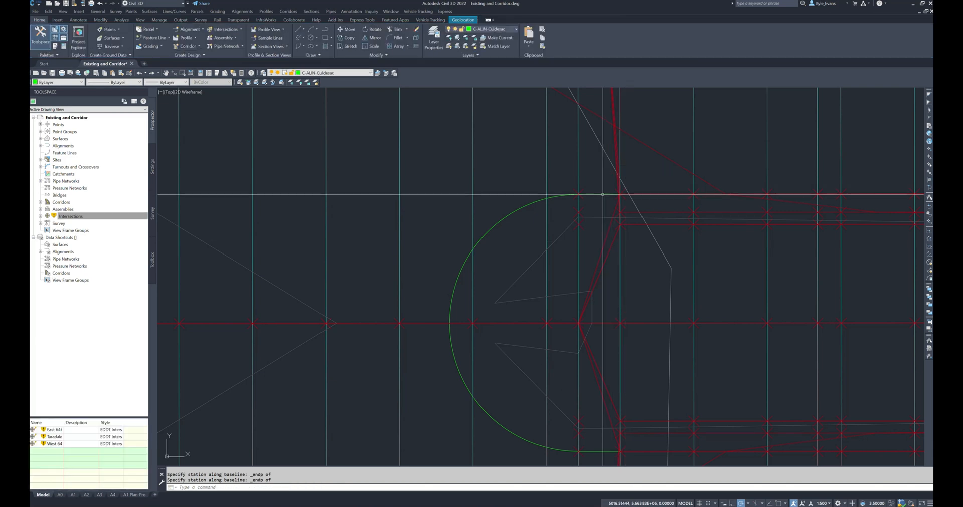
# Step: Examine how the West 64th Intersection corridor's regions meet the curved median ends on both sides of the intersection
pyautogui.click(608, 211)
pyautogui.press('Escape')
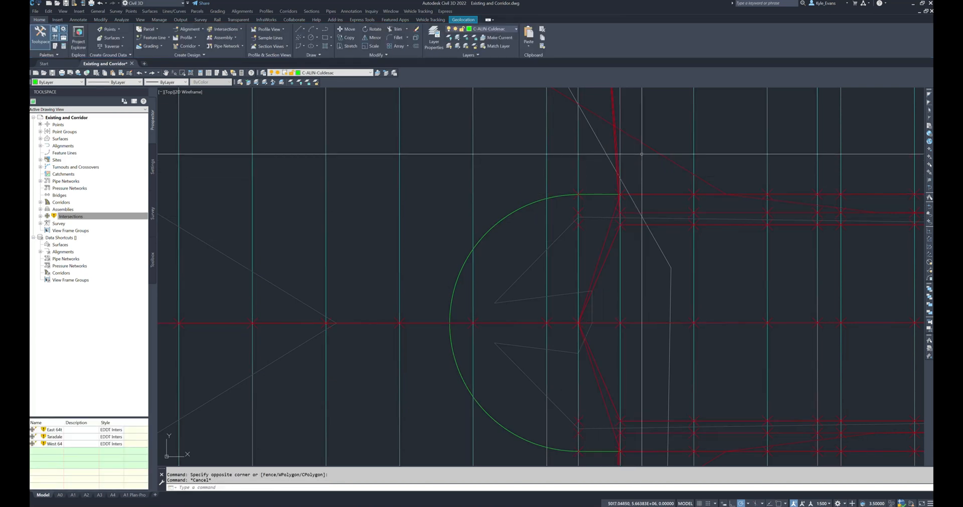
pyautogui.click(617, 148)
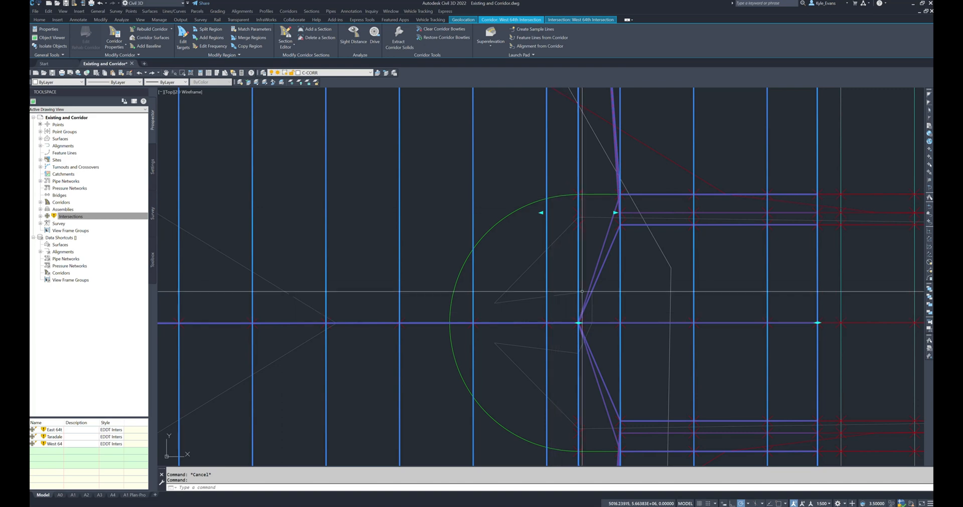
pyautogui.click(562, 201)
pyautogui.scroll(-8, 580, 315)
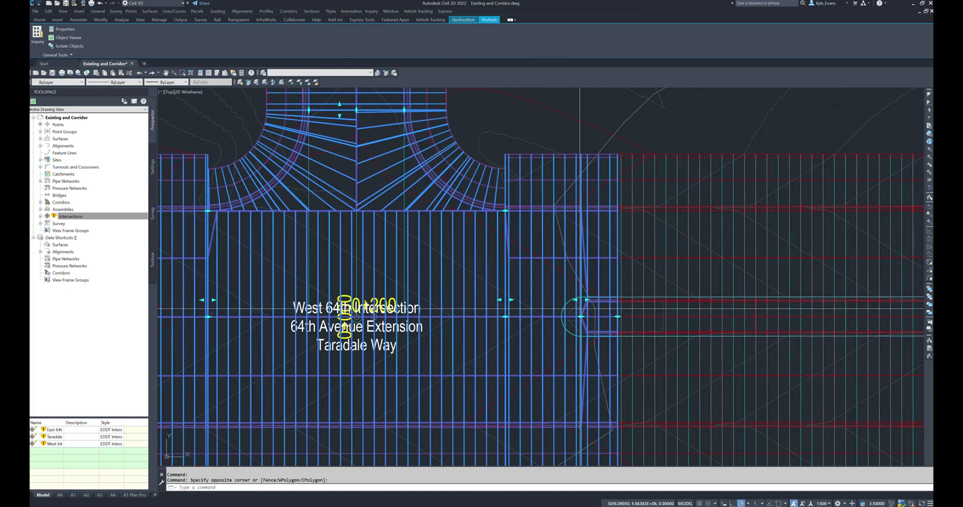
pyautogui.moveTo(582, 315); pyautogui.dragTo(855, 289, button='middle')
pyautogui.press('Escape')
pyautogui.moveTo(417, 306); pyautogui.dragTo(371, 231, button='middle')
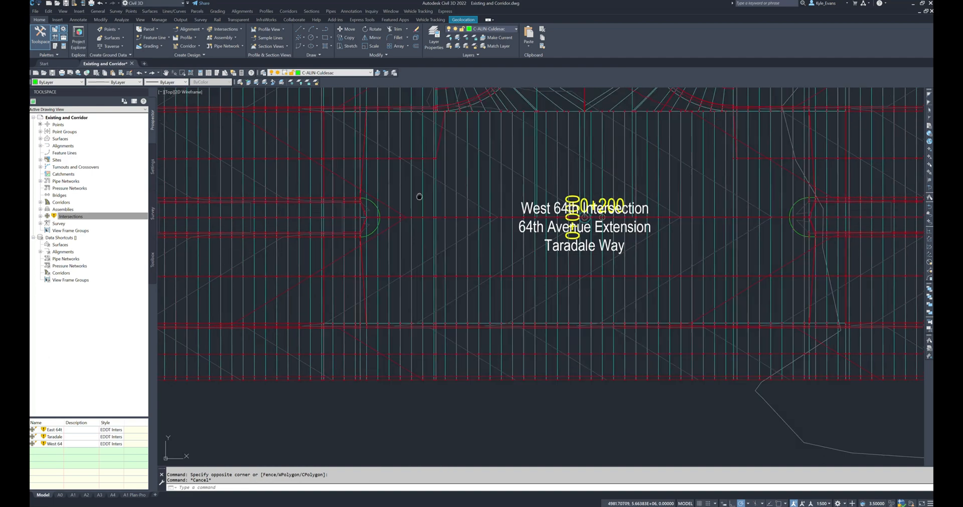
pyautogui.moveTo(426, 198); pyautogui.dragTo(271, 315, button='middle')
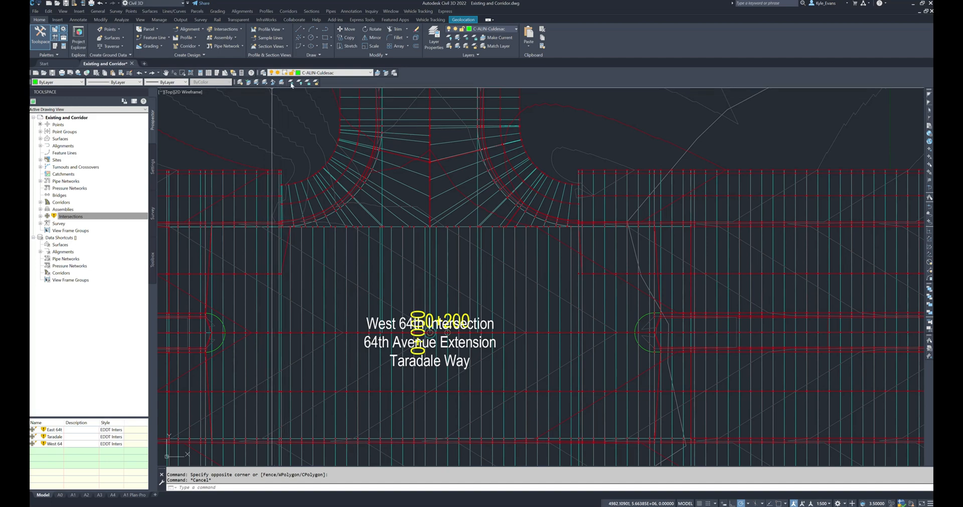
# Step: Freeze the intersection corridor, subdivision corridor and alignment layers: C-CORR, C-CORR-Taradale Subdivision Corridor and C-ALIN
pyautogui.click(443, 191)
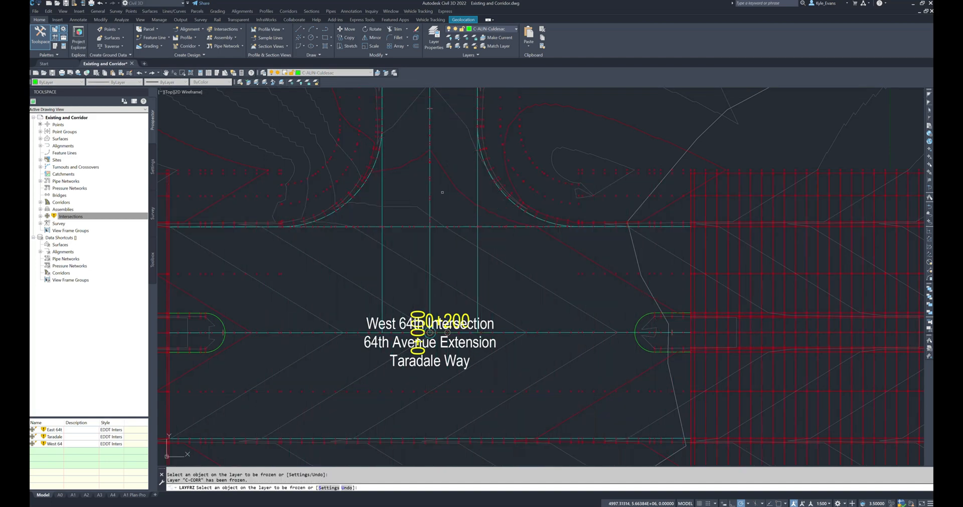
pyautogui.scroll(-6, 436, 201)
pyautogui.click(529, 214)
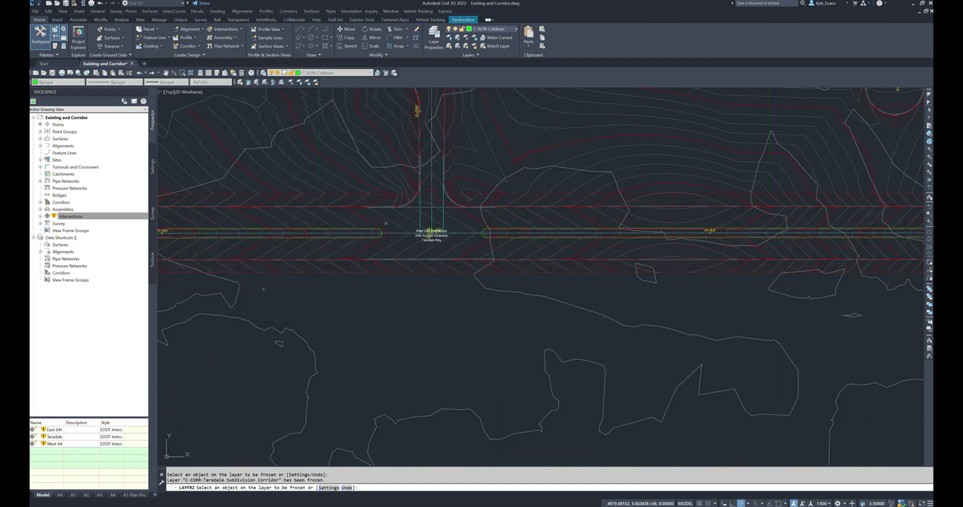
pyautogui.scroll(4, 430, 232)
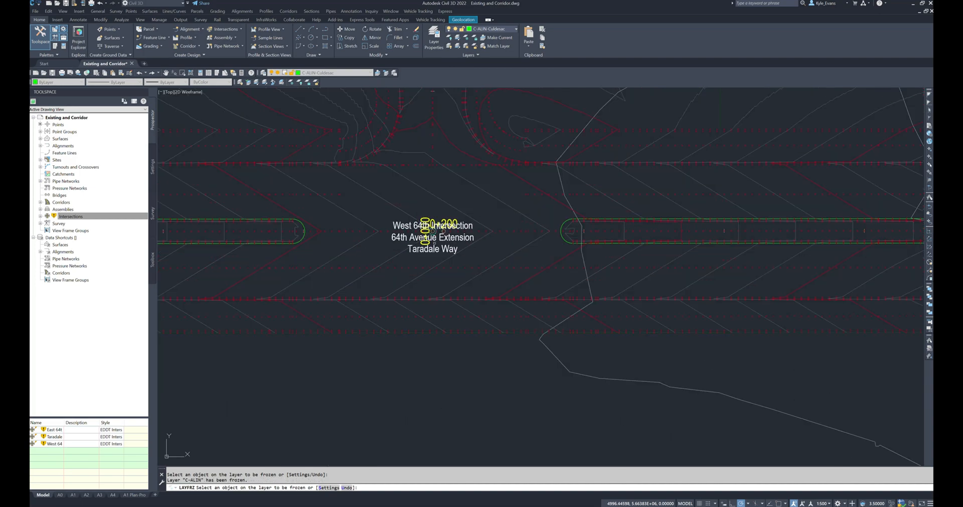
pyautogui.click(435, 221)
pyautogui.press('Escape')
# Step: Turn on Triangles in the plan display of the Complete Design surface's style, EDDT Design 0.5m IDX & 0.1 INT
pyautogui.scroll(-6, 451, 201)
pyautogui.scroll(4, 532, 266)
pyautogui.click(563, 252)
pyautogui.rightClick(566, 249)
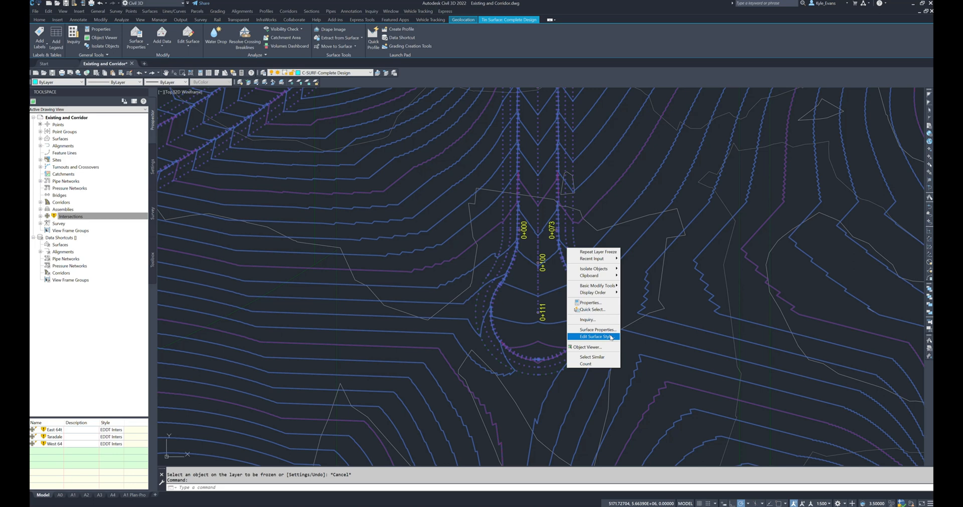
pyautogui.click(611, 337)
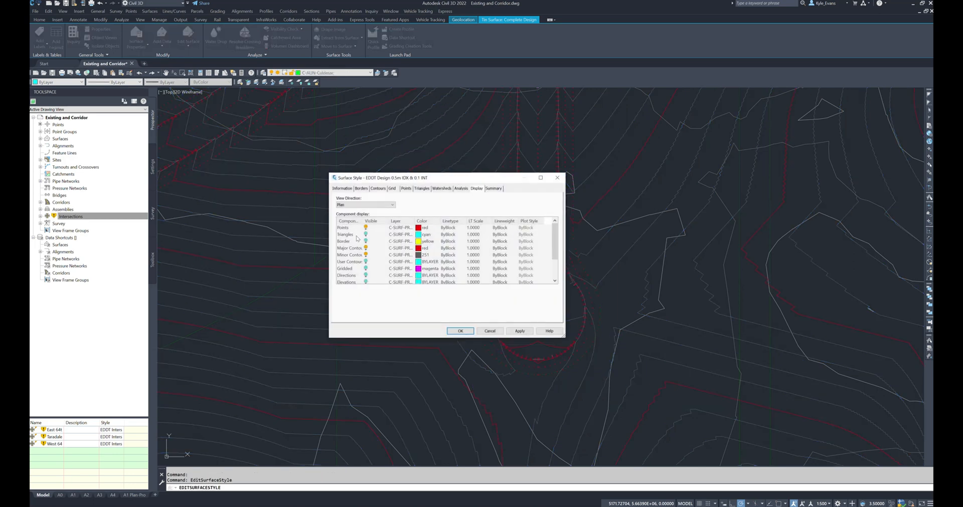
pyautogui.click(460, 331)
# Step: Examine the Complete Design surface's triangulation around the West 64th Intersection's curb returns and medians and along 64th Avenue
pyautogui.scroll(5, 468, 261)
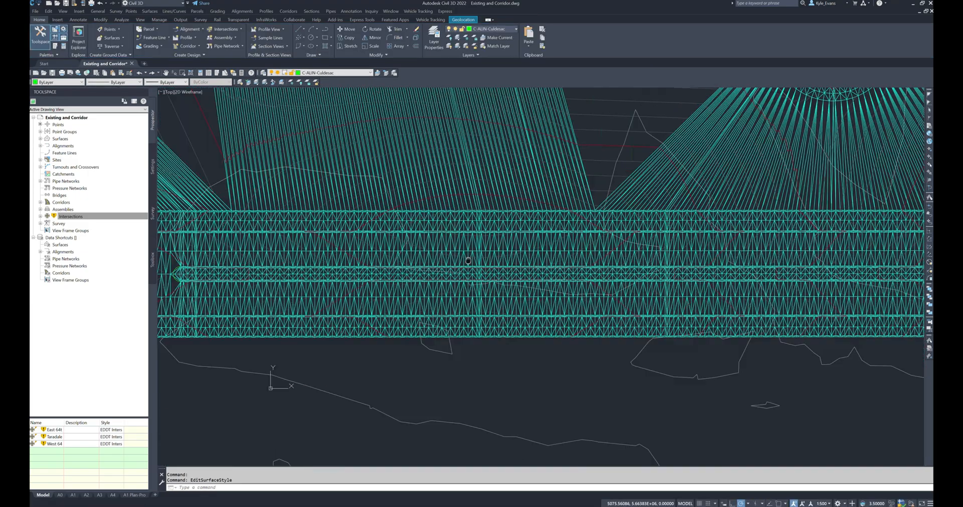
pyautogui.scroll(8, 468, 260)
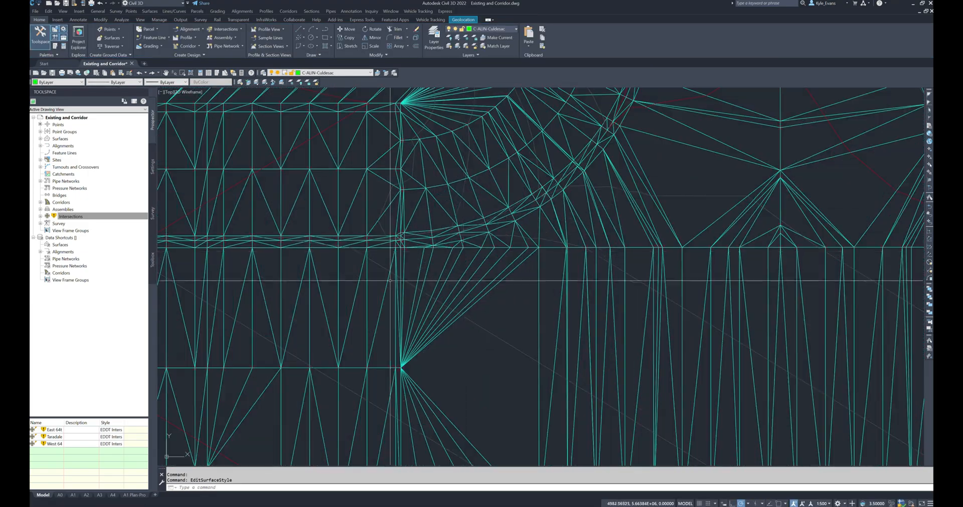
pyautogui.scroll(-6, 390, 281)
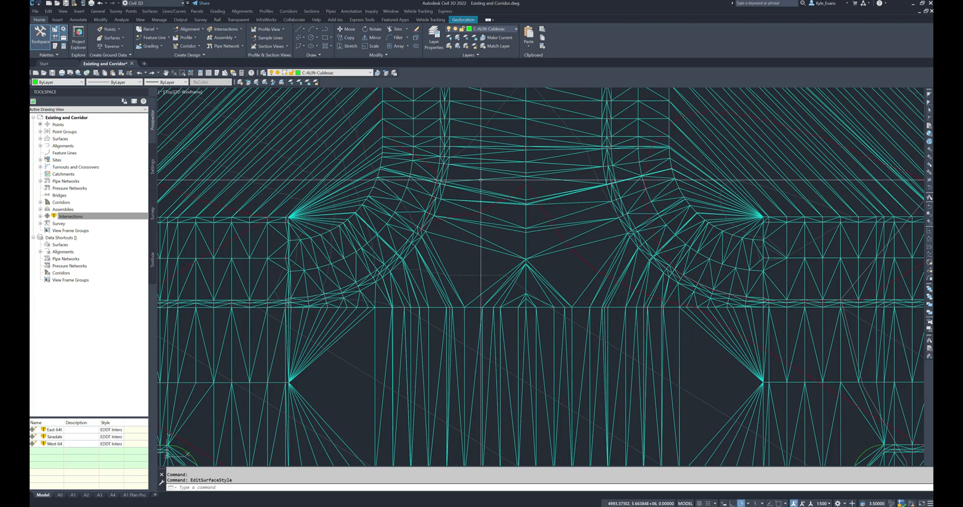
pyautogui.moveTo(534, 219); pyautogui.dragTo(339, 180, button='middle')
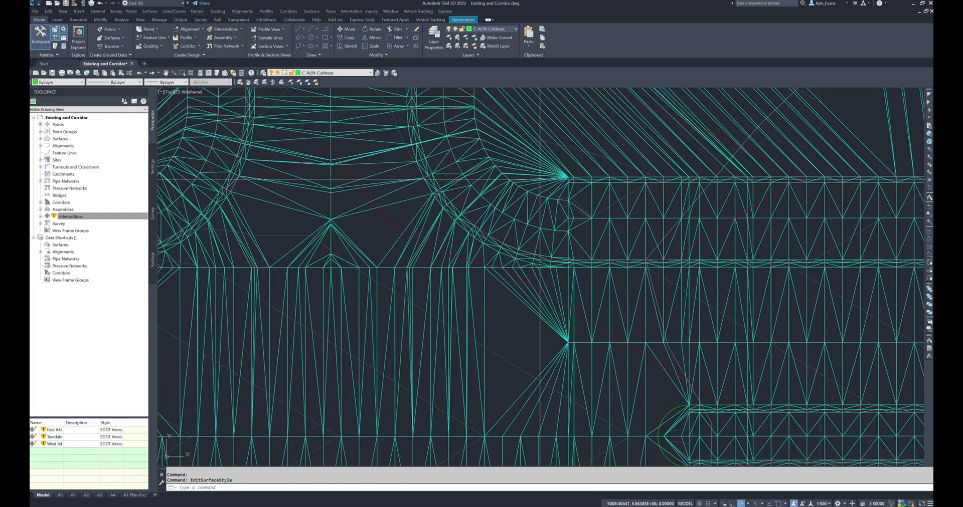
pyautogui.scroll(-6, 321, 219)
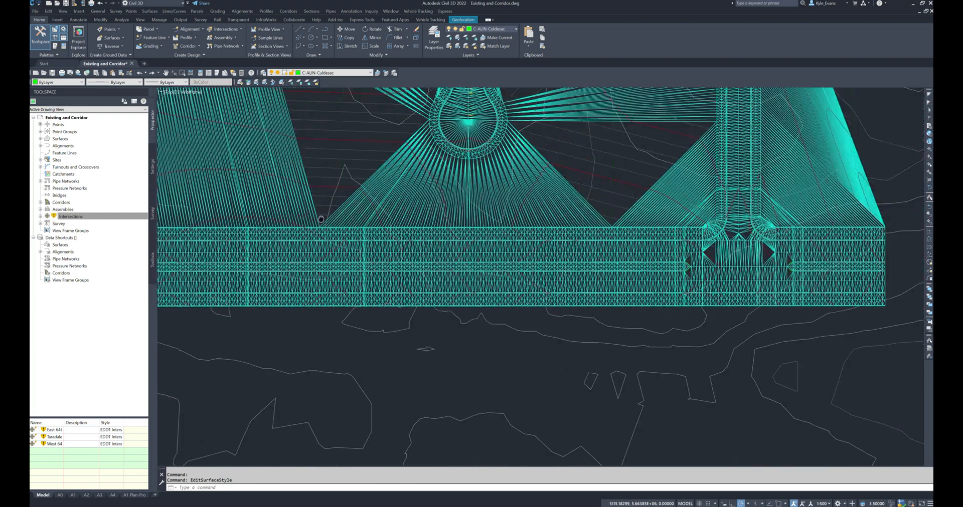
# Step: Select the Complete Design surface at the 64th Avenue intersection and expand its definition in the drawing's surface tree
pyautogui.scroll(8, 517, 246)
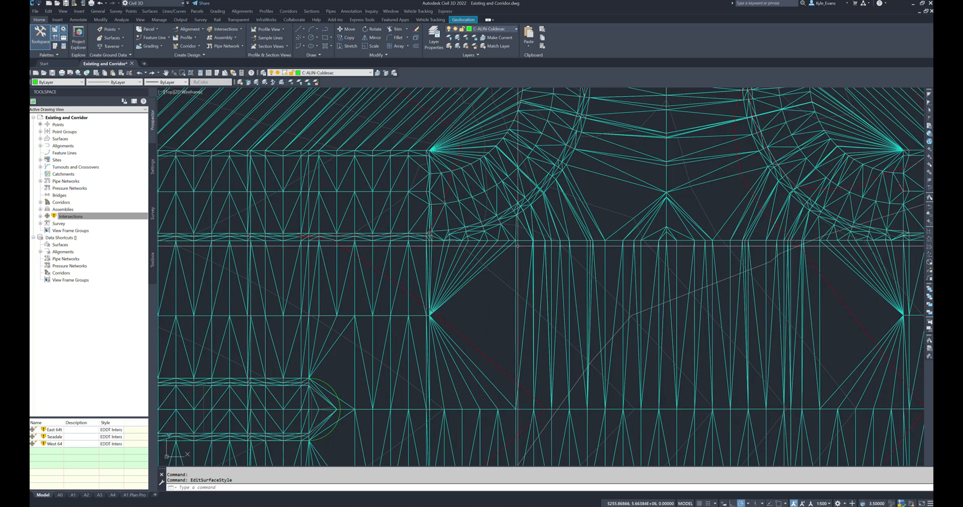
pyautogui.moveTo(517, 246); pyautogui.dragTo(501, 281, button='middle')
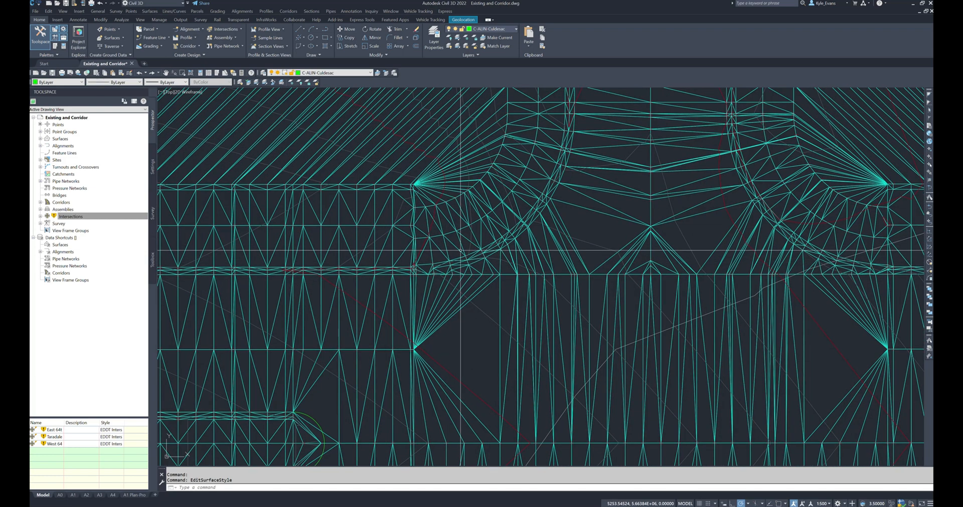
pyautogui.click(424, 219)
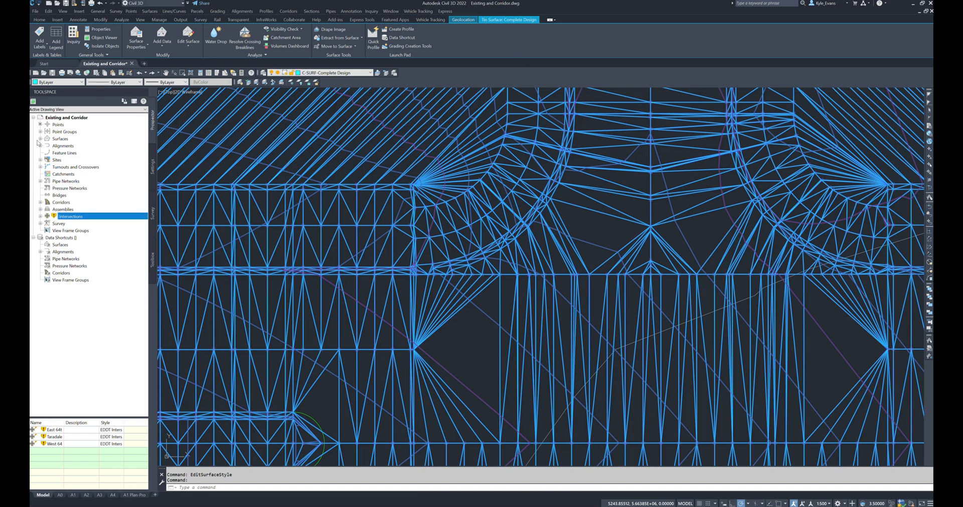
pyautogui.click(40, 139)
pyautogui.click(47, 146)
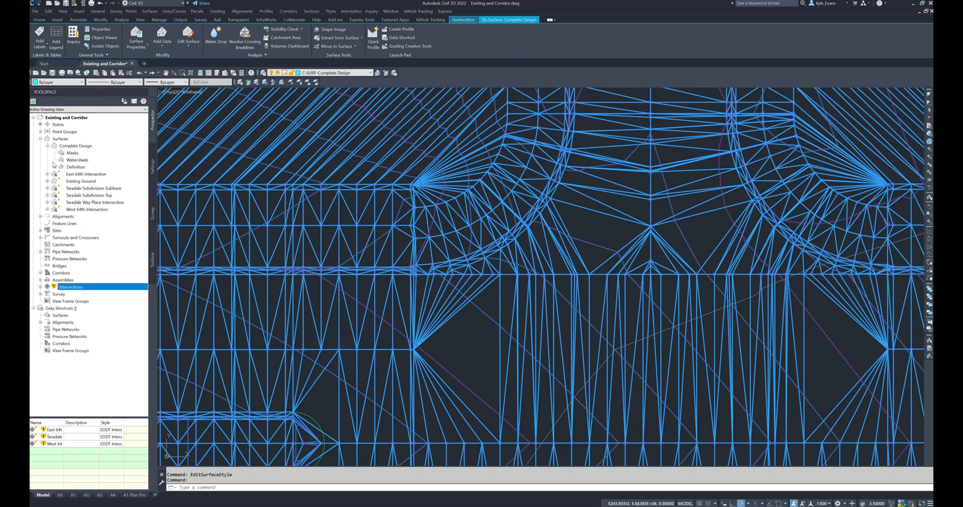
pyautogui.click(54, 167)
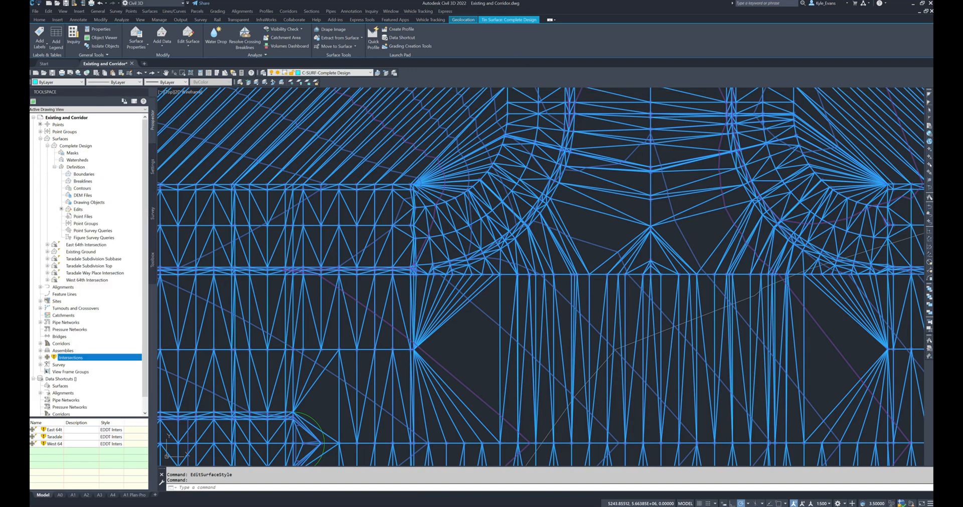
# Step: Add surface lines to the Complete Design surface so the curb connects through at the 64th Avenue intersection's western curb return
pyautogui.click(189, 46)
pyautogui.rightClick(78, 210)
pyautogui.click(95, 216)
pyautogui.scroll(5, 420, 223)
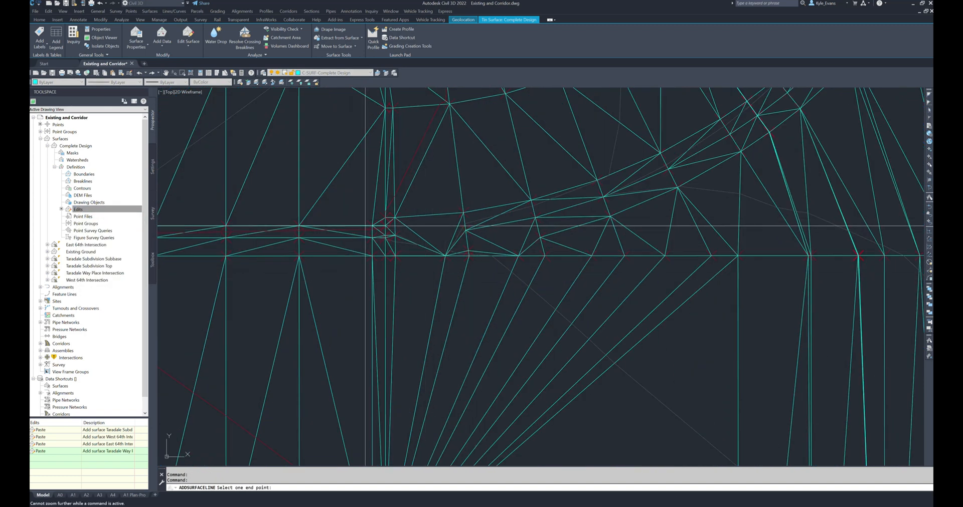
pyautogui.moveTo(451, 226); pyautogui.dragTo(496, 240, button='middle')
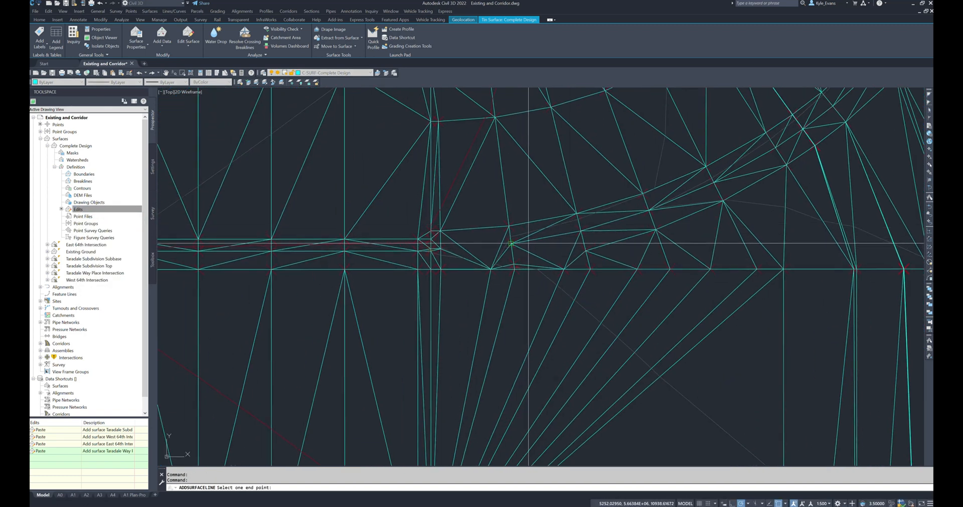
pyautogui.click(510, 244)
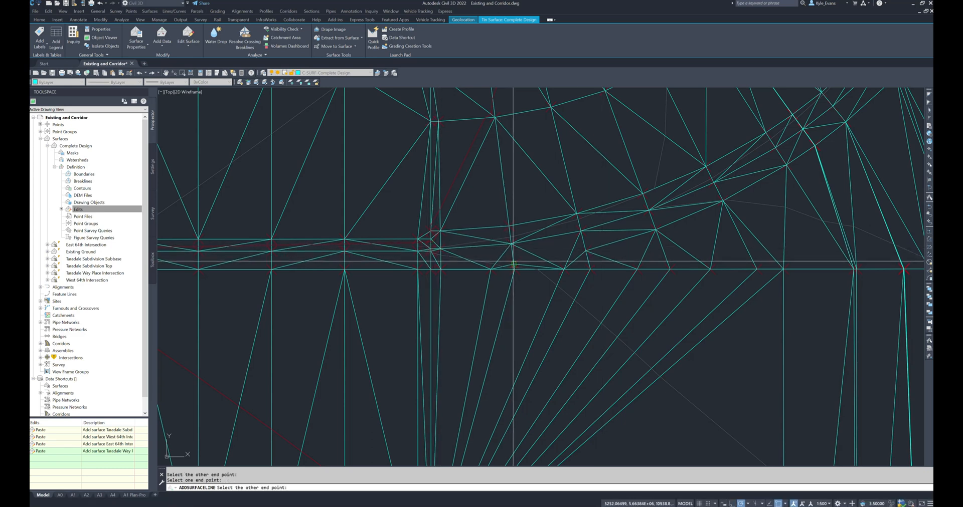
pyautogui.click(513, 262)
pyautogui.click(440, 250)
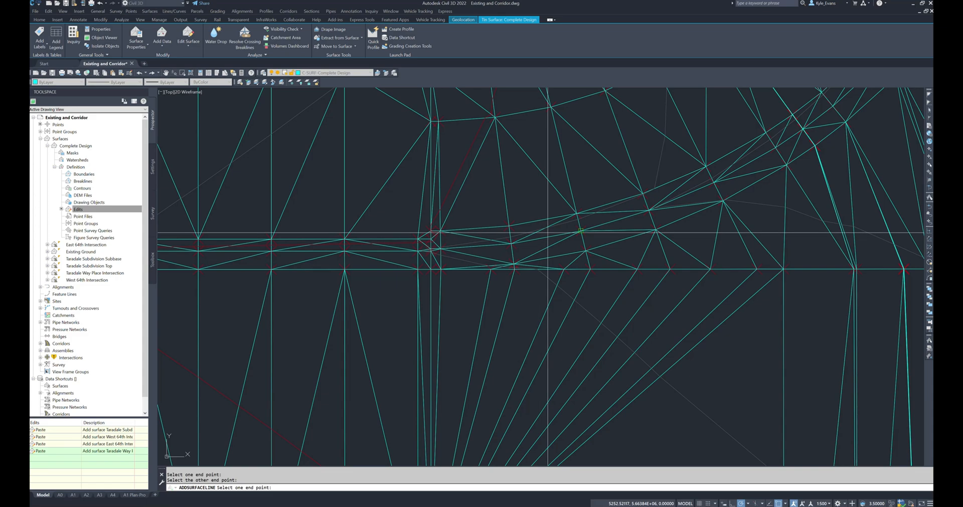
# Step: Add matching surface lines joining the eastern curb return's end points to the straight curb along 64th Avenue
pyautogui.scroll(-5, 383, 244)
pyautogui.moveTo(891, 221); pyautogui.dragTo(318, 232, button='middle')
pyautogui.scroll(4, 318, 232)
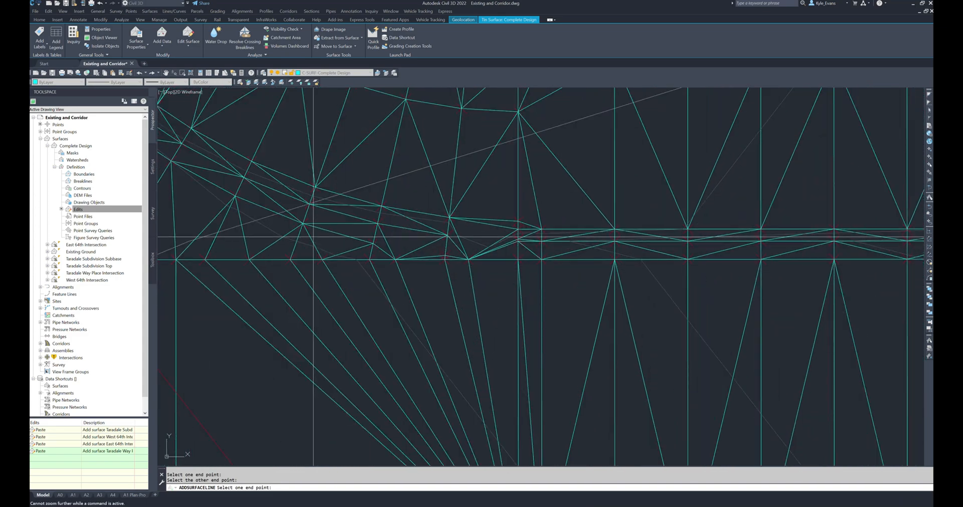
pyautogui.click(372, 242)
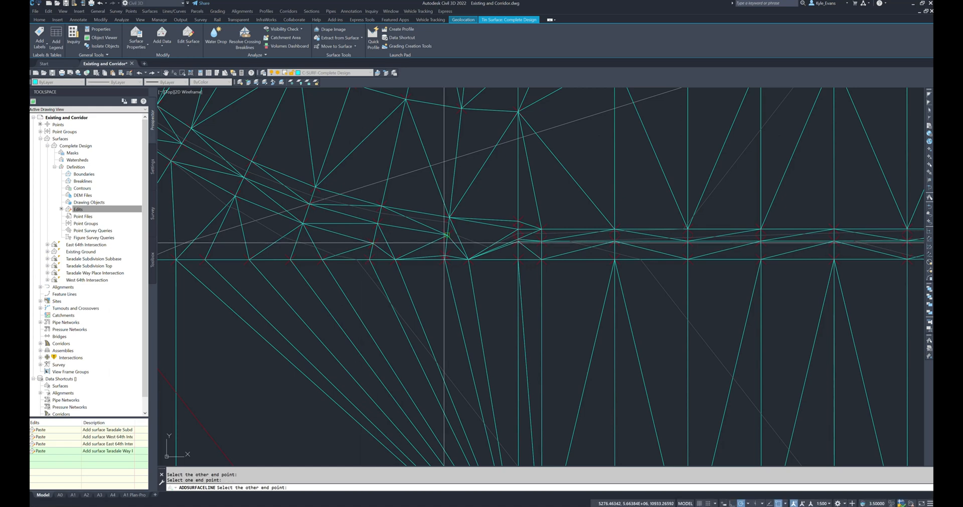
pyautogui.click(444, 256)
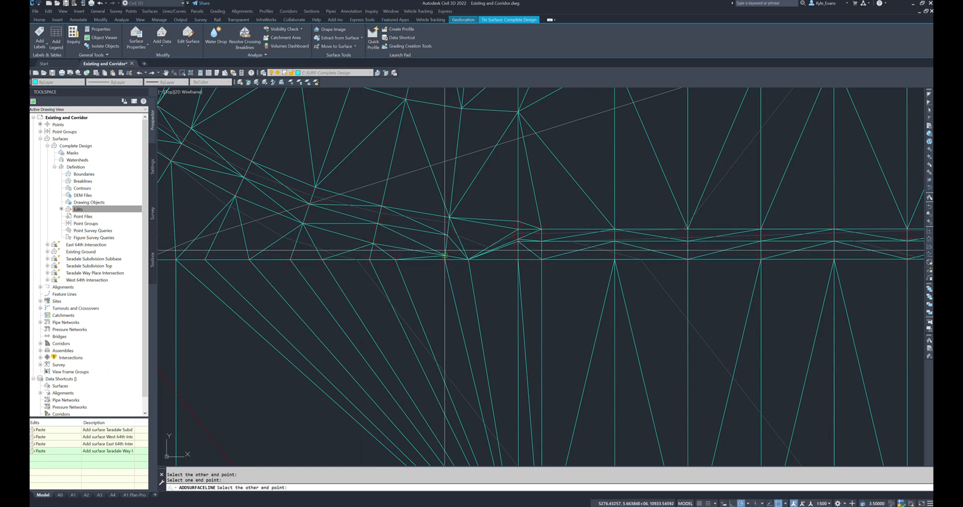
pyautogui.click(518, 242)
pyautogui.moveTo(521, 280); pyautogui.dragTo(561, 312, button='middle')
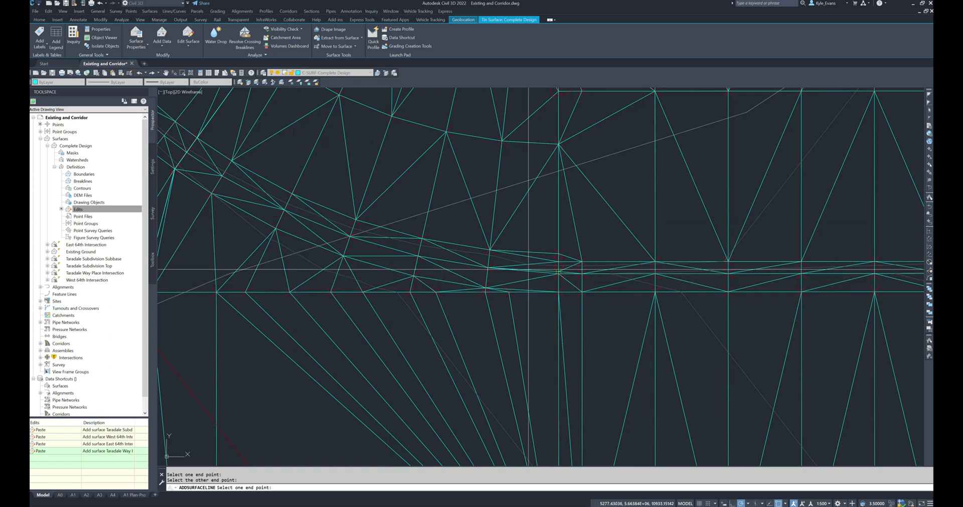
# Step: Add a surface line connecting the curb points on the curb return beside station 0+000 at the northern intersection
pyautogui.scroll(-3, 528, 271)
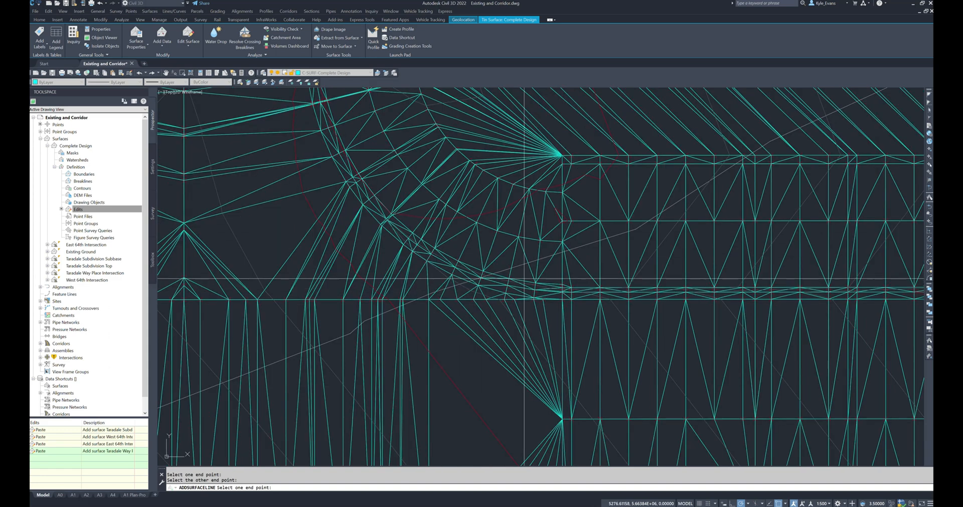
pyautogui.scroll(4, 649, 332)
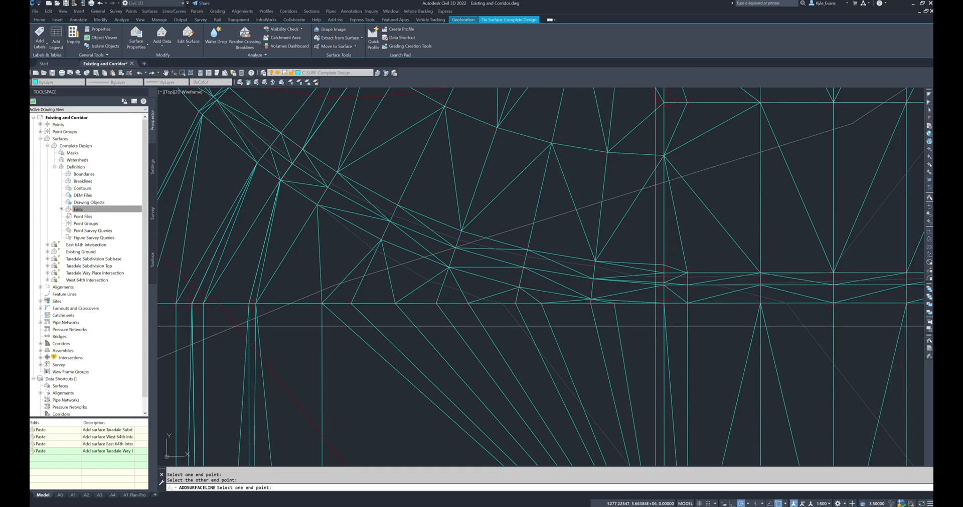
pyautogui.scroll(-7, 359, 251)
pyautogui.moveTo(306, 150); pyautogui.dragTo(396, 371, button='middle')
pyautogui.moveTo(318, 113); pyautogui.dragTo(373, 214, button='middle')
pyautogui.scroll(-6, 372, 215)
pyautogui.scroll(8, 430, 173)
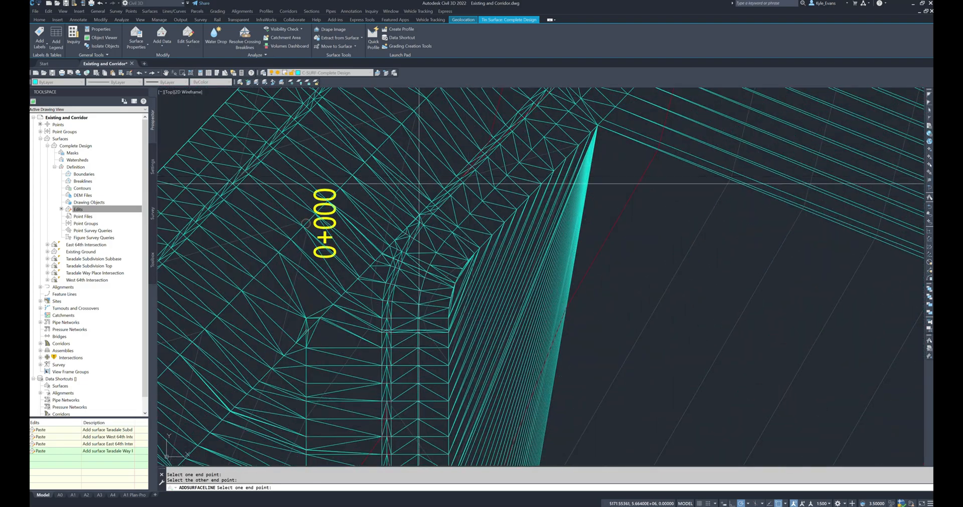
pyautogui.scroll(6, 396, 203)
pyautogui.moveTo(437, 389); pyautogui.dragTo(371, 314, button='middle')
pyautogui.click(382, 332)
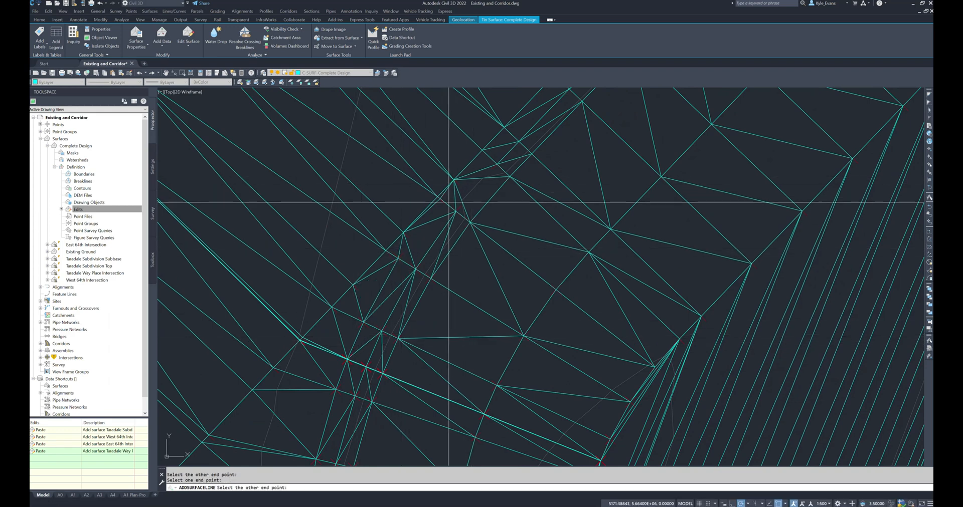
pyautogui.click(446, 202)
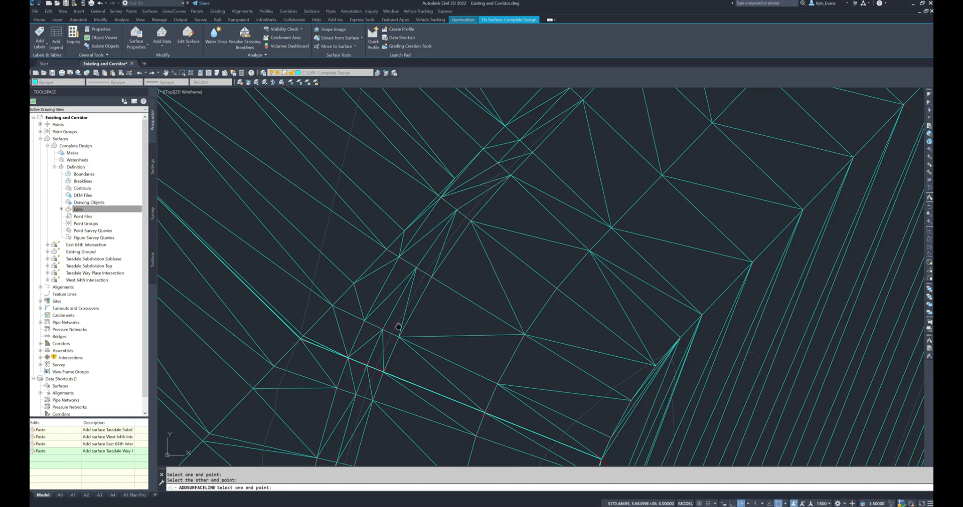
# Step: Add surface lines along the curb where the northern intersection's western curb return meets the diagonal road, and end the command
pyautogui.moveTo(351, 423); pyautogui.dragTo(506, 203, button='middle')
pyautogui.scroll(-2, 507, 203)
pyautogui.moveTo(461, 339); pyautogui.dragTo(442, 180, button='middle')
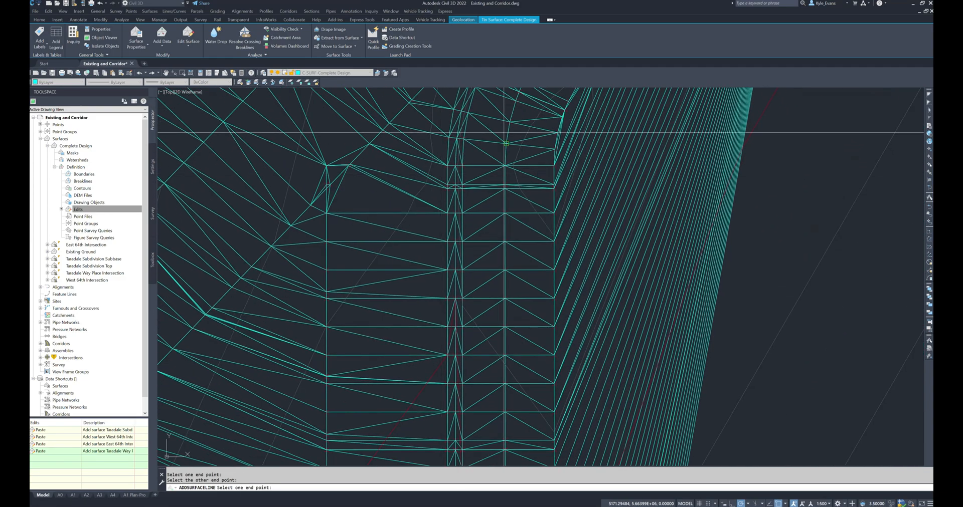
pyautogui.moveTo(232, 379); pyautogui.dragTo(621, 177, button='middle')
pyautogui.scroll(2, 384, 387)
pyautogui.moveTo(384, 387); pyautogui.dragTo(600, 155, button='middle')
pyautogui.scroll(-2, 585, 191)
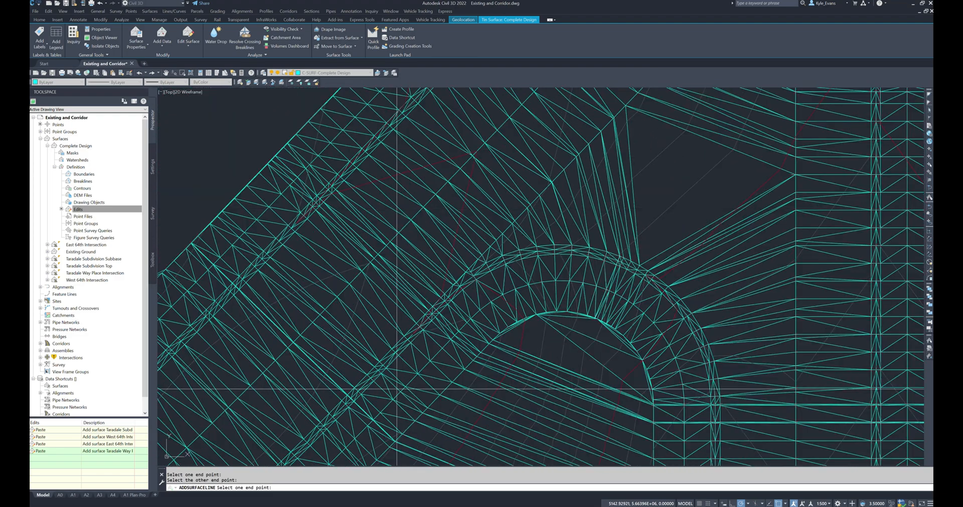
pyautogui.scroll(3, 469, 287)
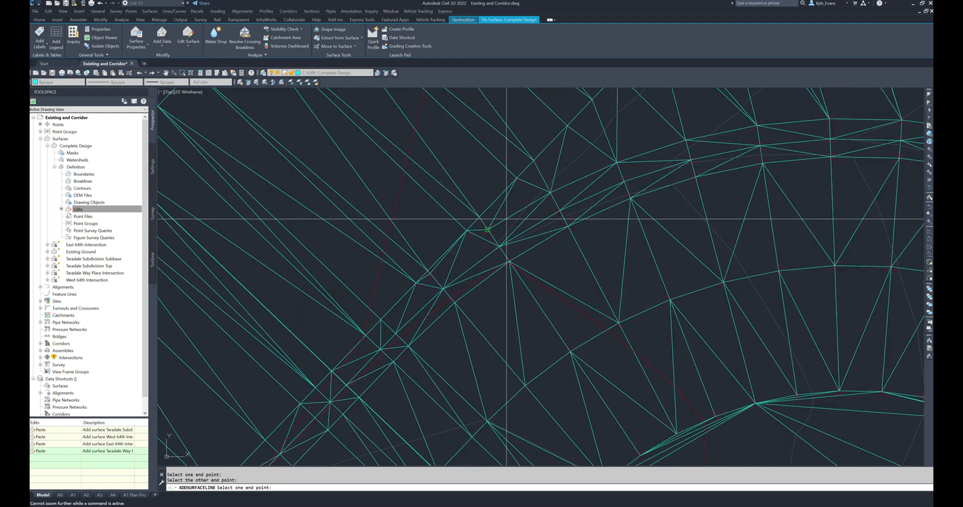
pyautogui.click(507, 220)
pyautogui.click(432, 275)
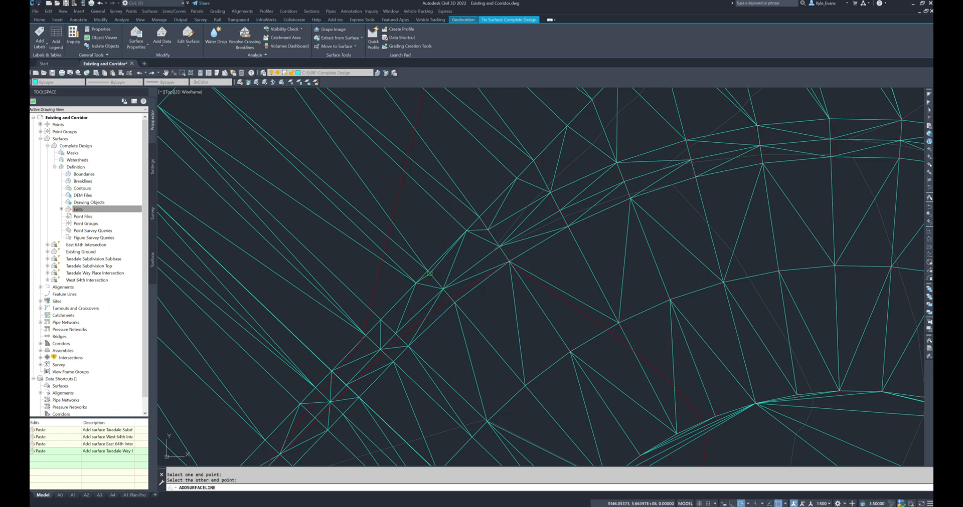
pyautogui.click(395, 333)
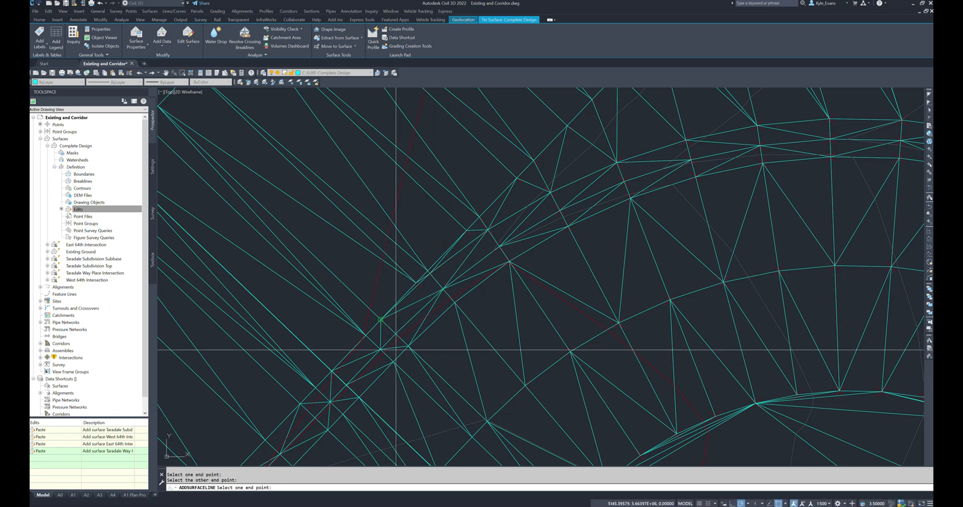
pyautogui.scroll(-3, 448, 260)
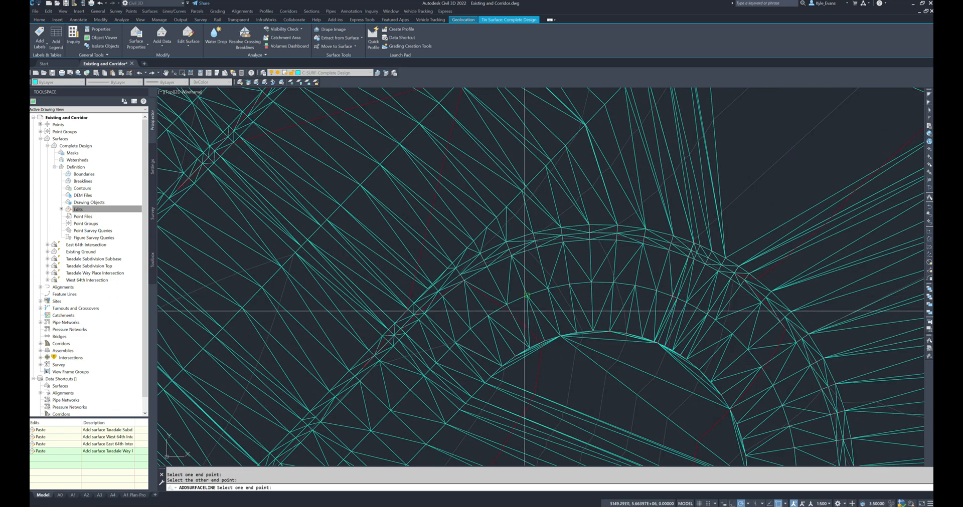
pyautogui.scroll(2, 447, 261)
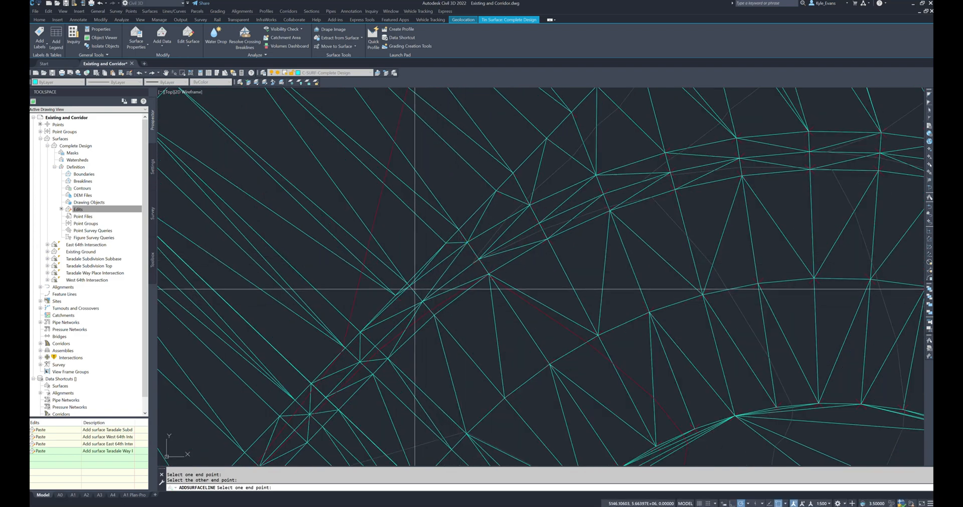
pyautogui.scroll(1, 469, 247)
pyautogui.press('Escape')
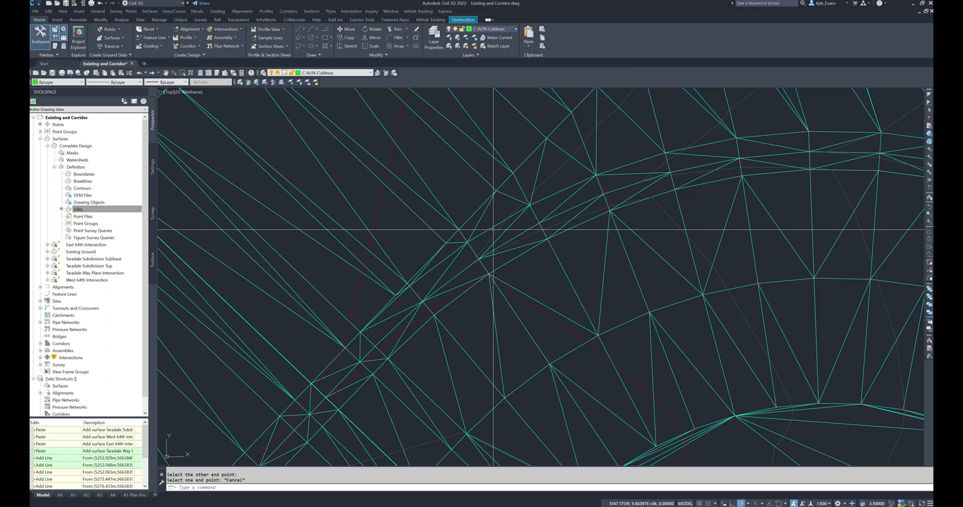
# Step: Review the plan display components of the Complete Design surface's style, EDDT Design 0.5m IDX & 0.1 INT
pyautogui.click(476, 249)
pyautogui.scroll(3, 475, 250)
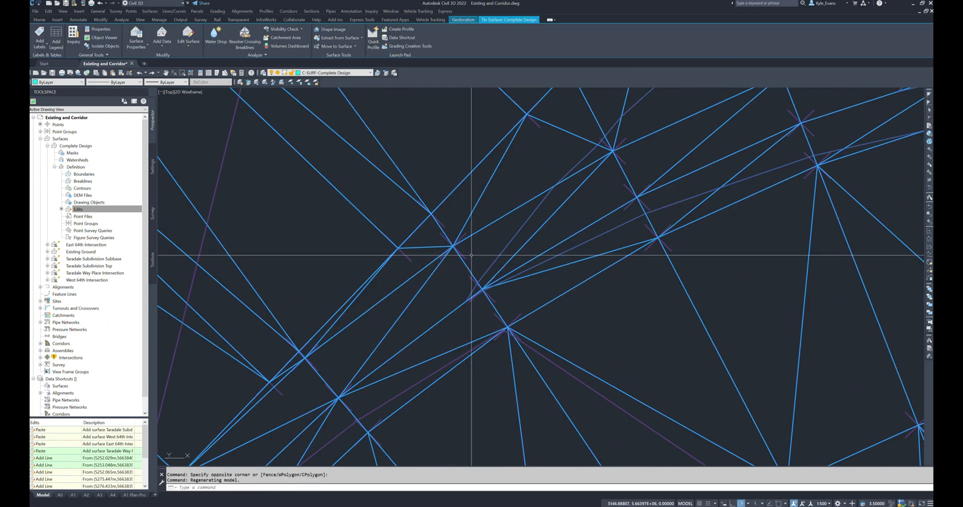
pyautogui.press('Escape')
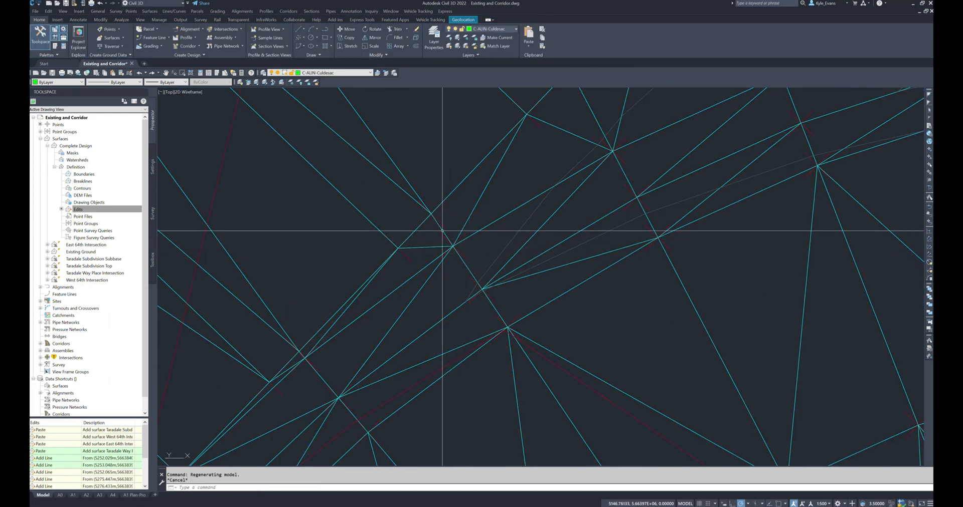
pyautogui.click(443, 232)
pyautogui.rightClick(448, 236)
pyautogui.click(498, 327)
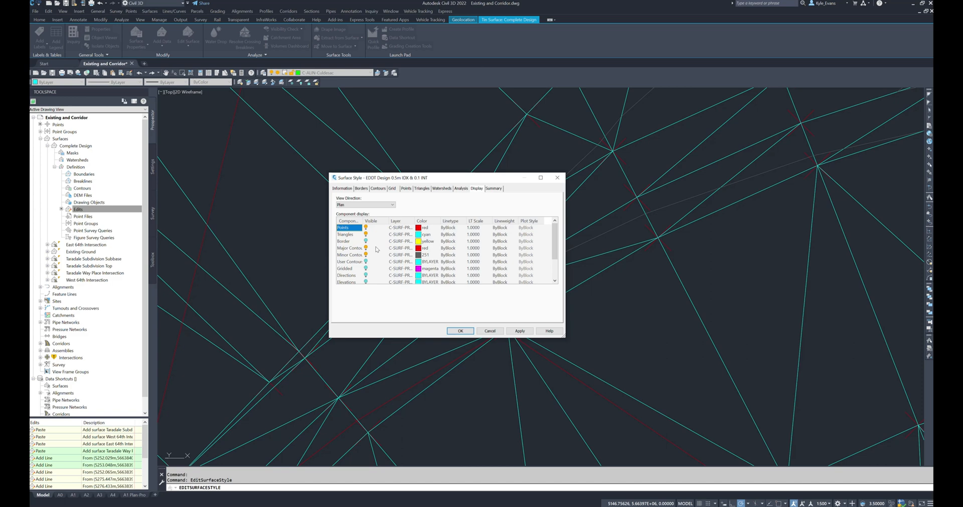
pyautogui.click(490, 332)
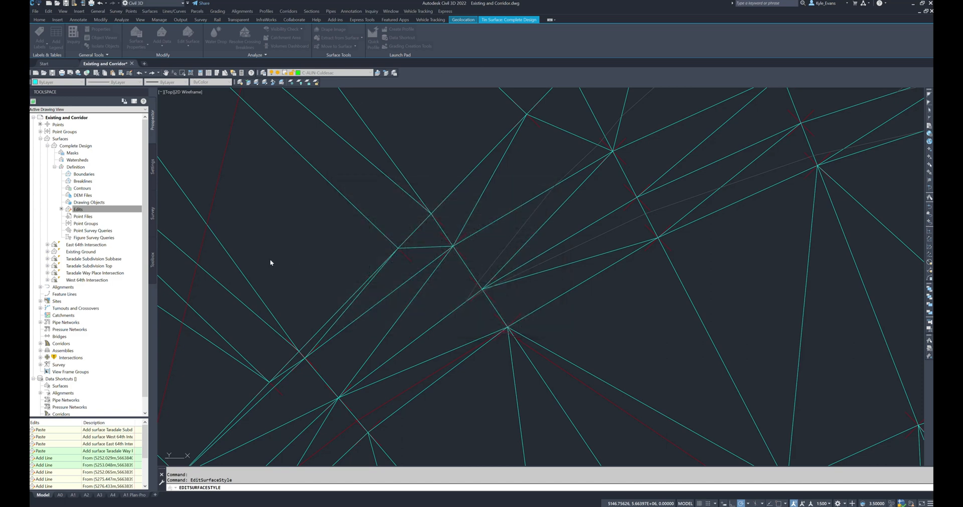
# Step: Examine the Complete Design surface's triangulation at the northern intersection's western curb return and around the road centreline below station 0+000
pyautogui.scroll(-5, 391, 220)
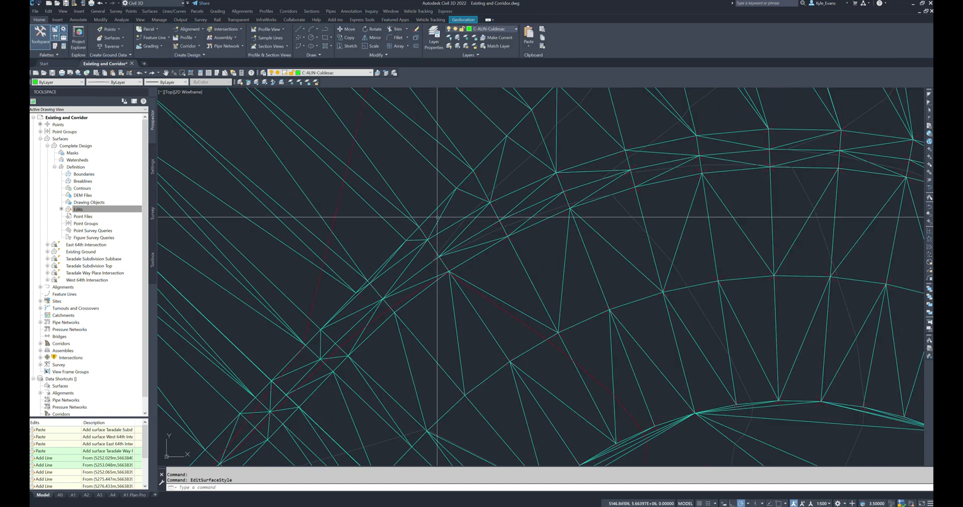
pyautogui.scroll(5, 401, 224)
pyautogui.scroll(-5, 511, 244)
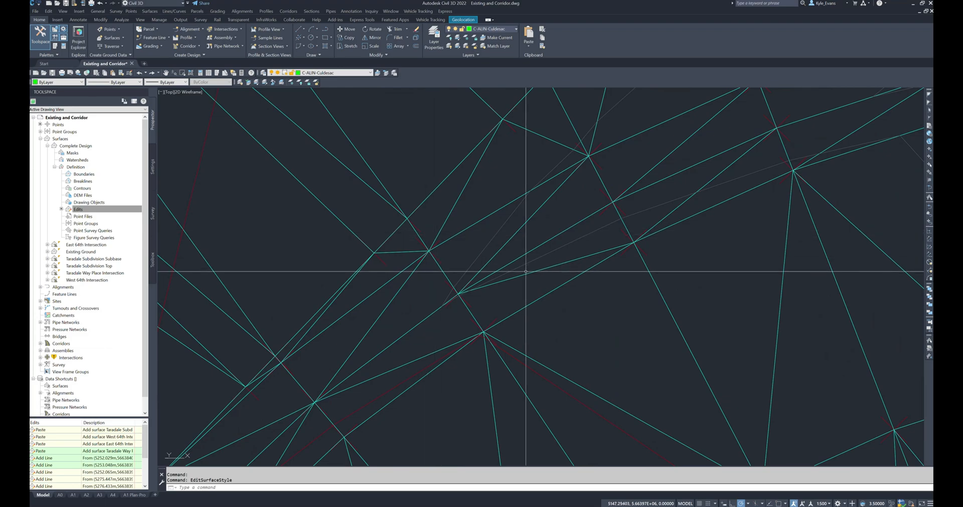
pyautogui.scroll(-2, 511, 243)
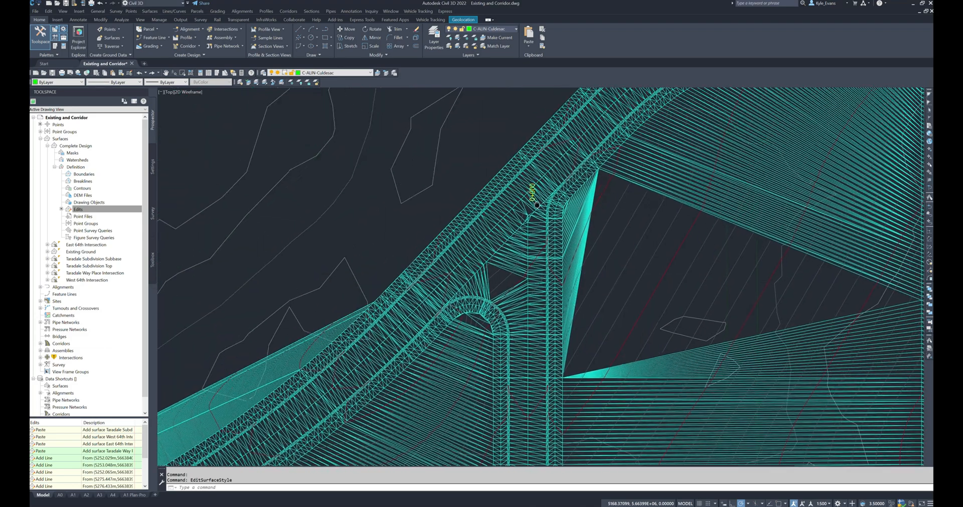
pyautogui.scroll(8, 476, 301)
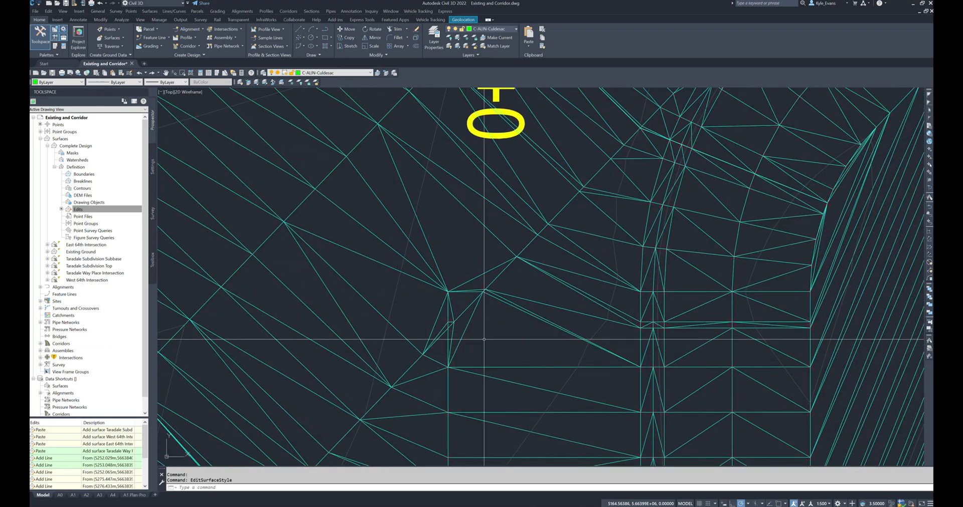
pyautogui.moveTo(464, 360); pyautogui.dragTo(483, 216, button='middle')
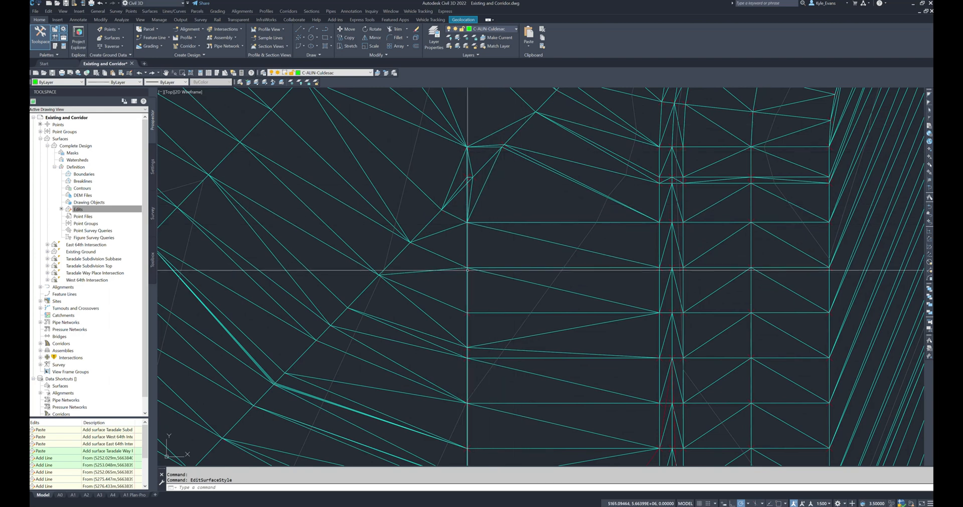
# Step: Examine the sliver triangles and closely spaced vertices where the western curb return meets the vertical edge below station 0+000
pyautogui.scroll(2, 465, 220)
pyautogui.scroll(2, 467, 243)
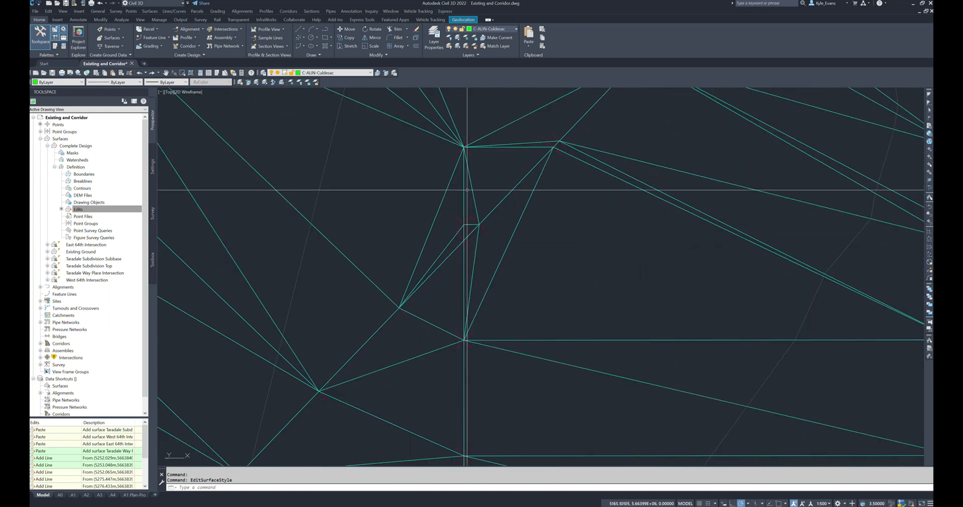
pyautogui.scroll(2, 460, 193)
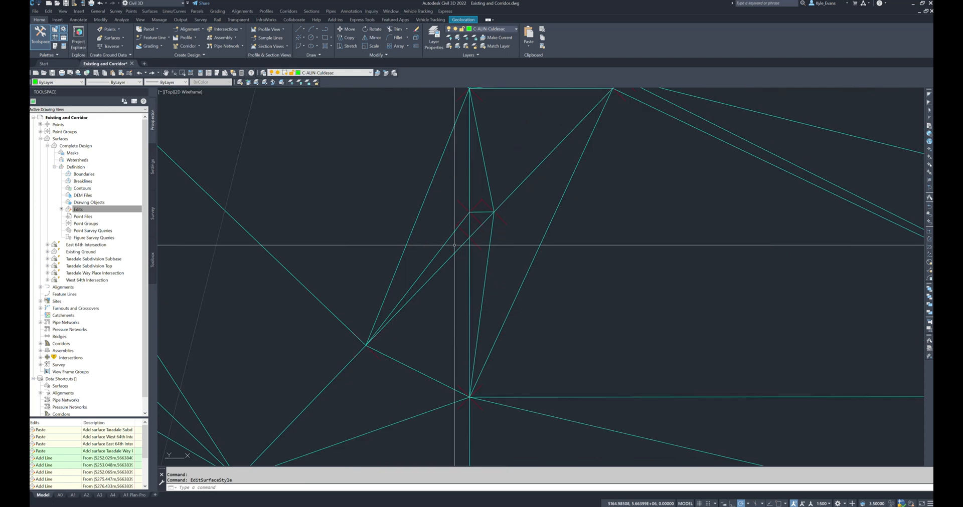
pyautogui.scroll(-2, 503, 183)
pyautogui.moveTo(503, 183); pyautogui.dragTo(458, 316, button='middle')
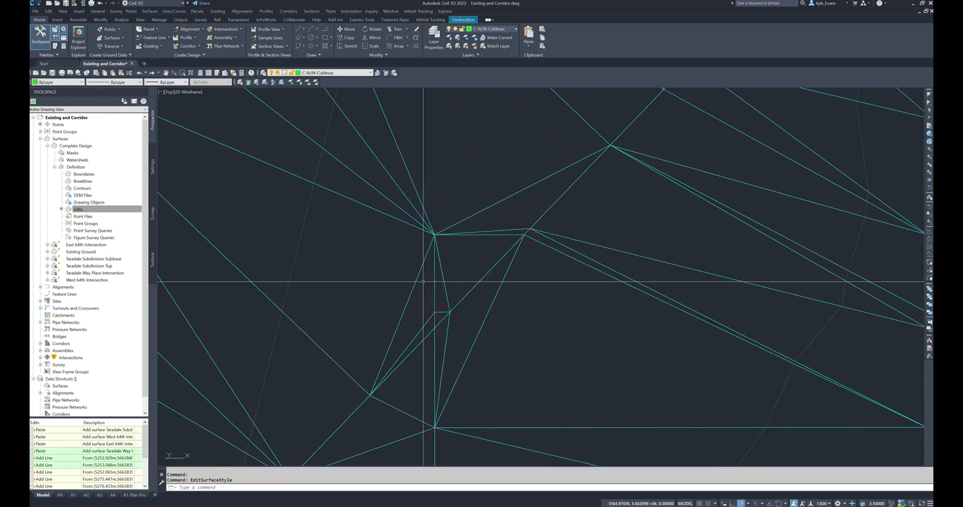
pyautogui.click(435, 304)
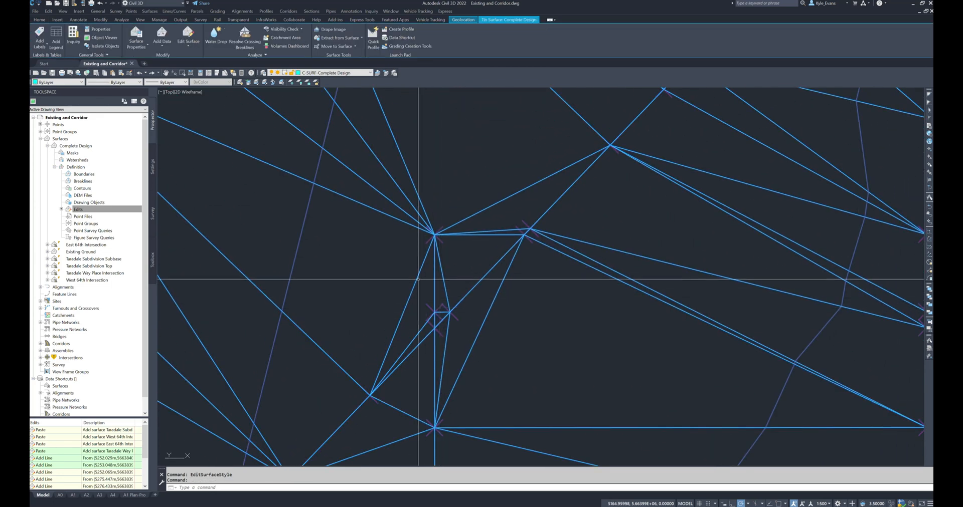
pyautogui.press('Escape')
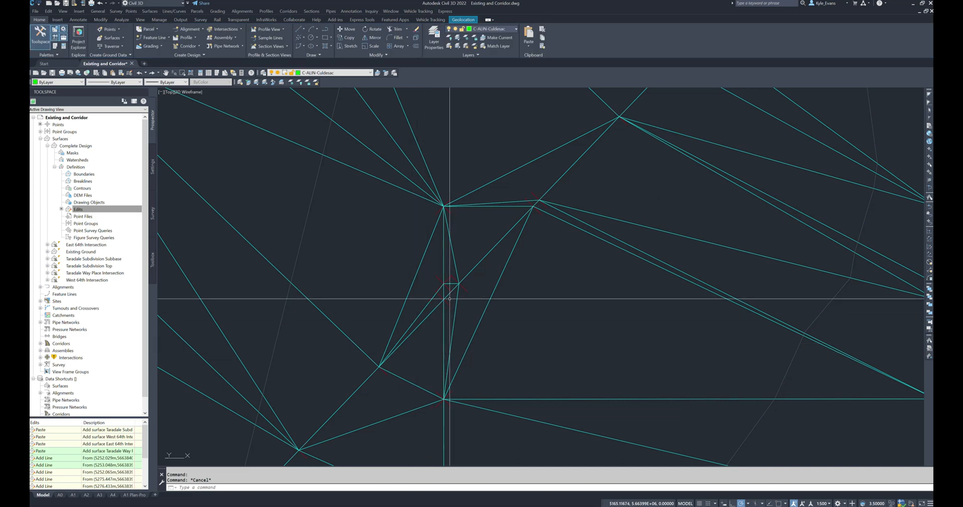
pyautogui.scroll(2, 444, 334)
pyautogui.scroll(-4, 450, 353)
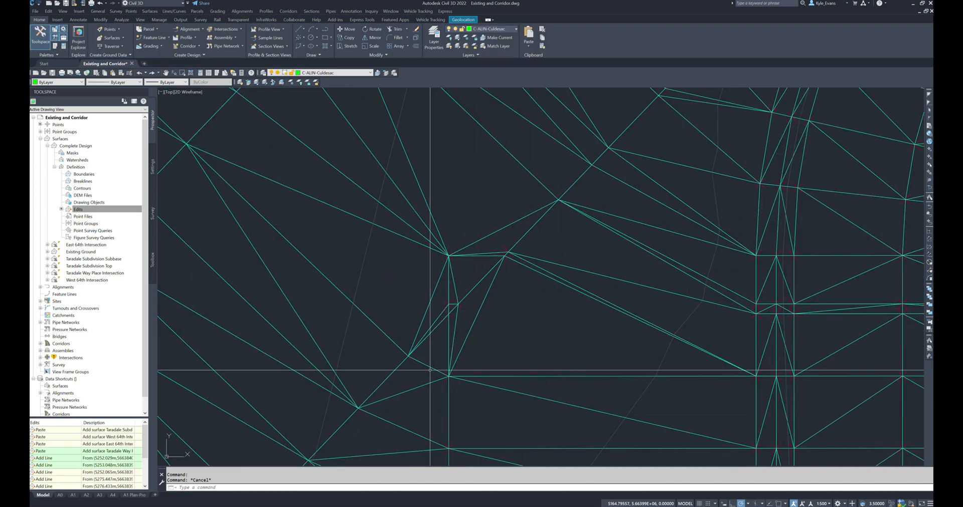
# Step: Delete the Complete Design surface point at the short horizontal sliver edge on the vertical line below station 0+000
pyautogui.moveTo(444, 302); pyautogui.dragTo(461, 220, button='middle')
pyautogui.rightClick(90, 211)
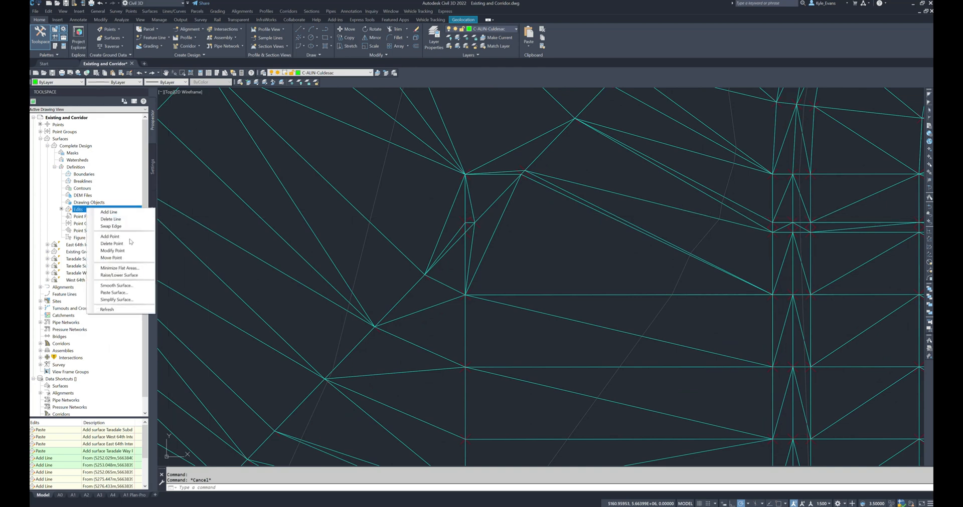
pyautogui.click(134, 244)
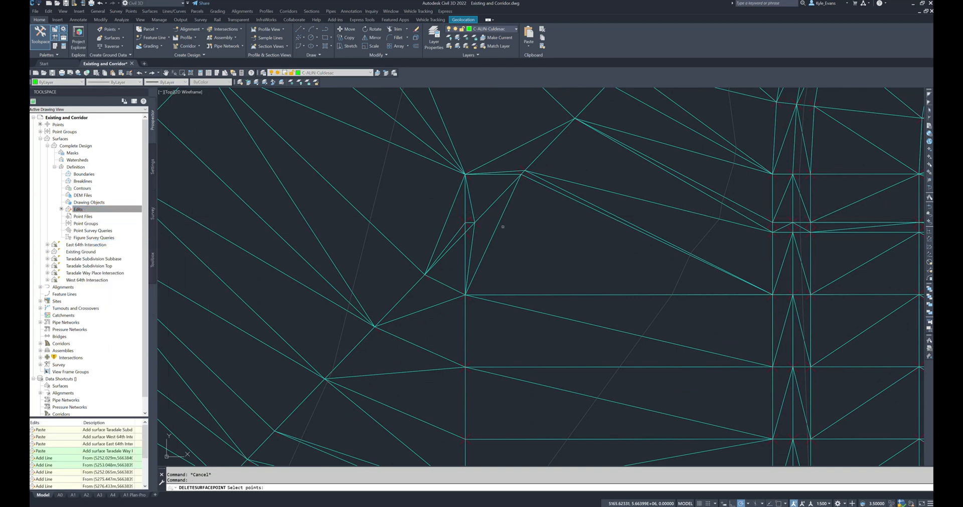
pyautogui.press('Return')
pyautogui.scroll(2, 475, 202)
pyautogui.press('Escape')
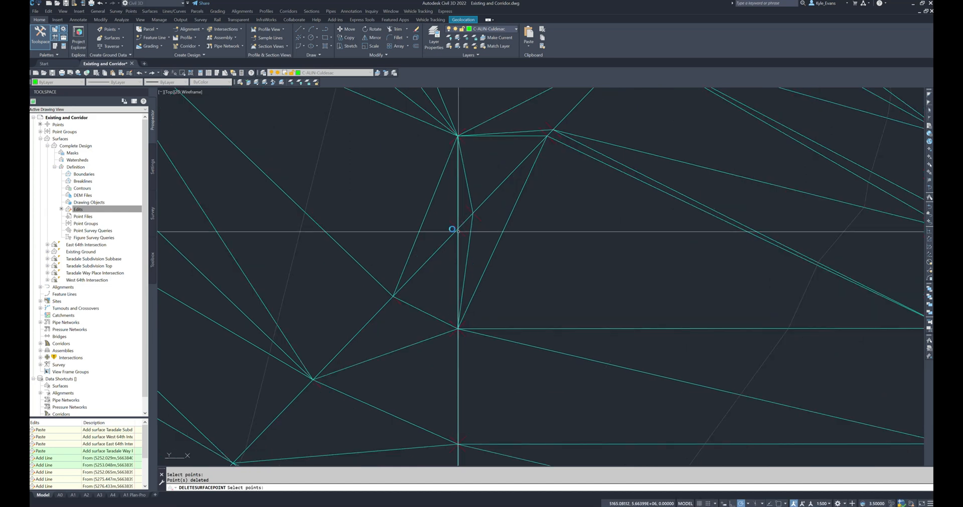
pyautogui.click(461, 206)
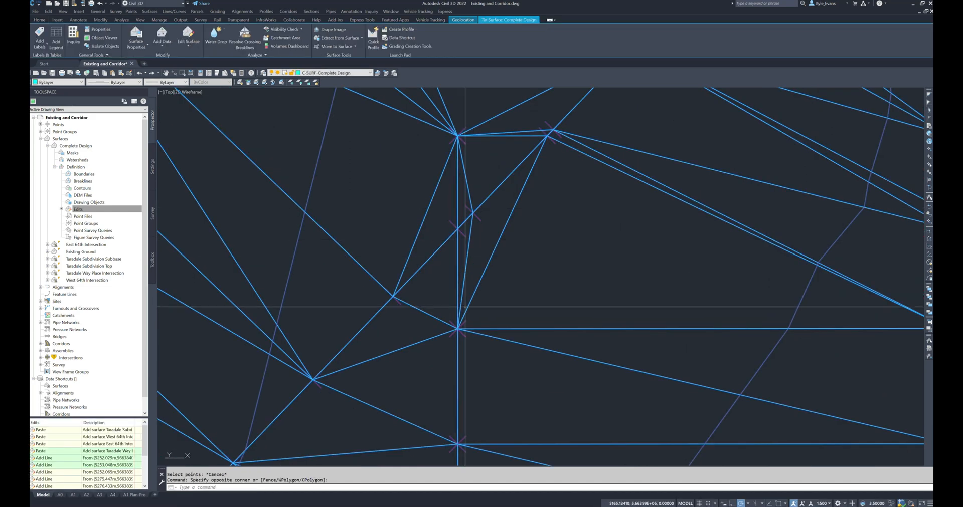
pyautogui.press('Escape')
# Step: Delete the surface point at the upper end of the same vertical line, where the triangle edges fan out
pyautogui.scroll(-3, 454, 226)
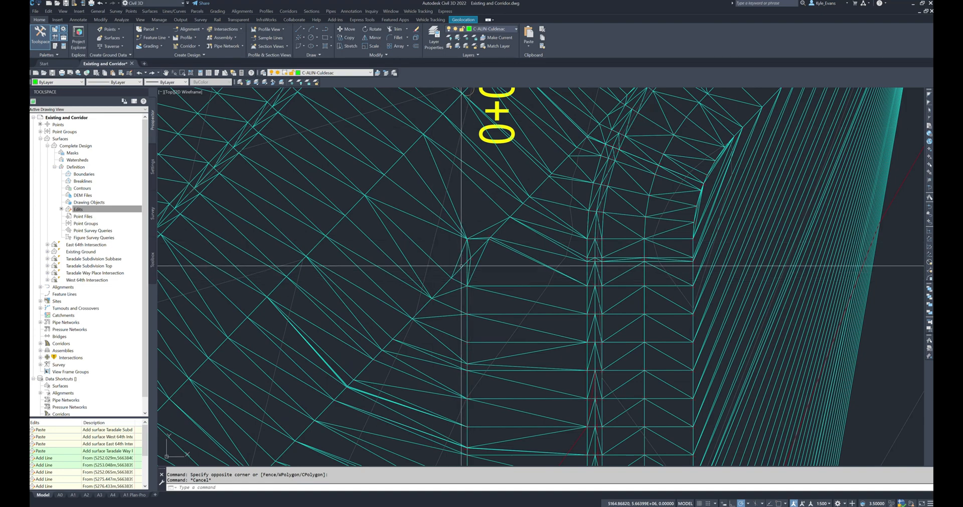
pyautogui.scroll(3, 469, 217)
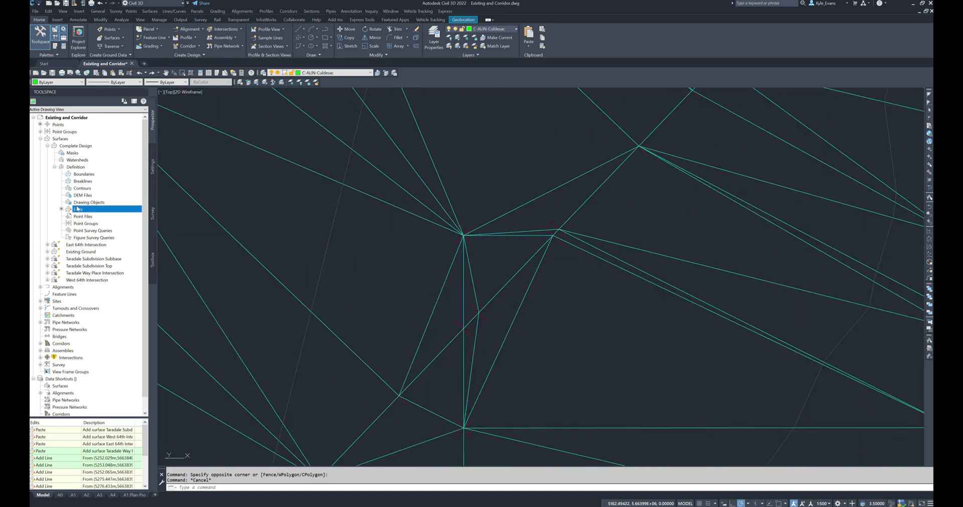
pyautogui.rightClick(77, 209)
pyautogui.click(102, 242)
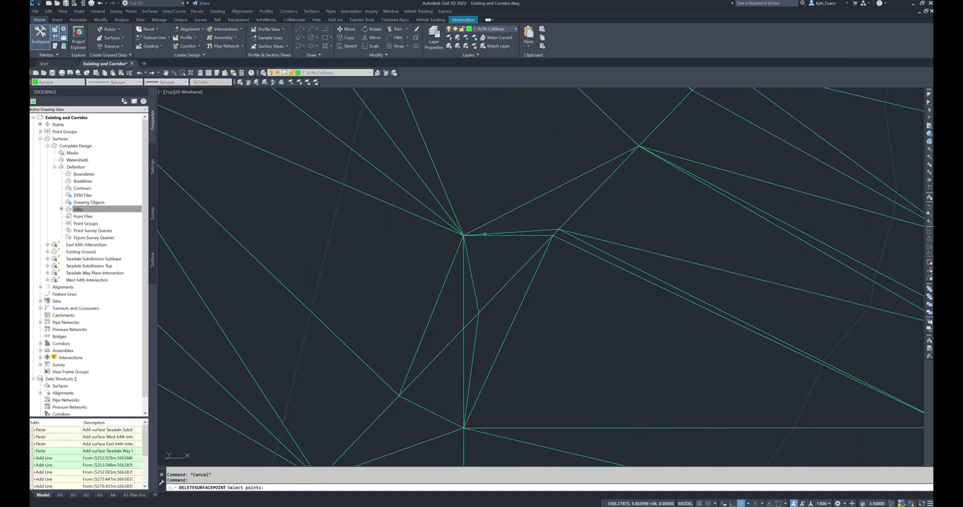
pyautogui.press('Return')
pyautogui.scroll(-4, 461, 235)
pyautogui.press('Escape')
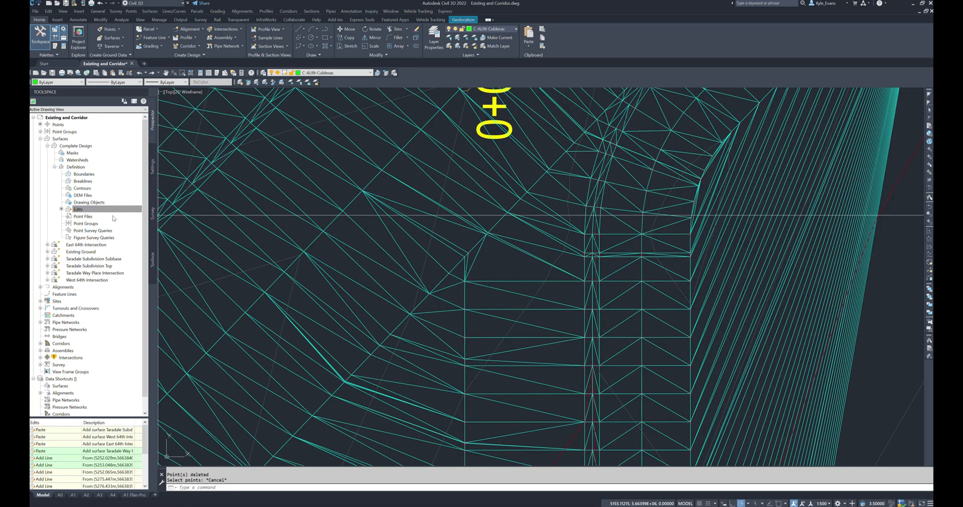
# Step: Delete the two long surface lines running from the diagonal road to the curb return below station 0+000
pyautogui.rightClick(103, 209)
pyautogui.click(131, 220)
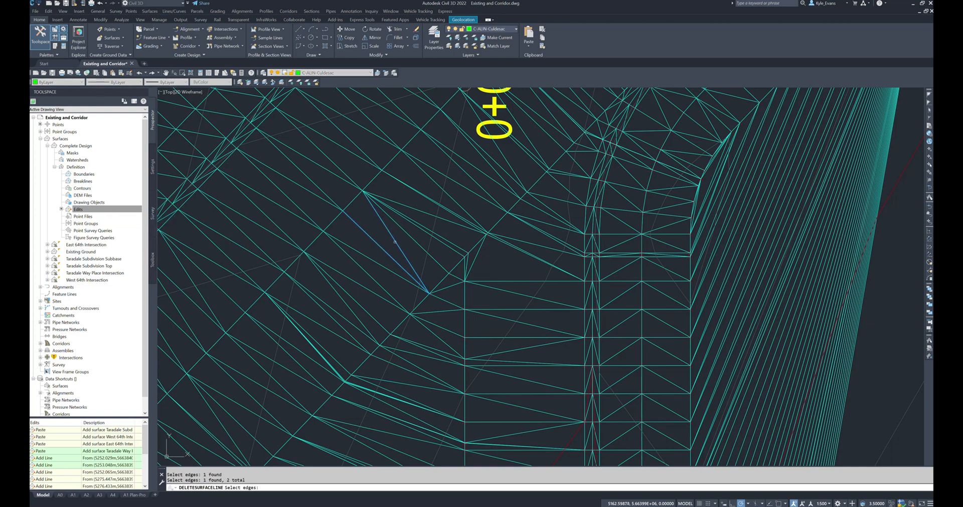
pyautogui.press('Return')
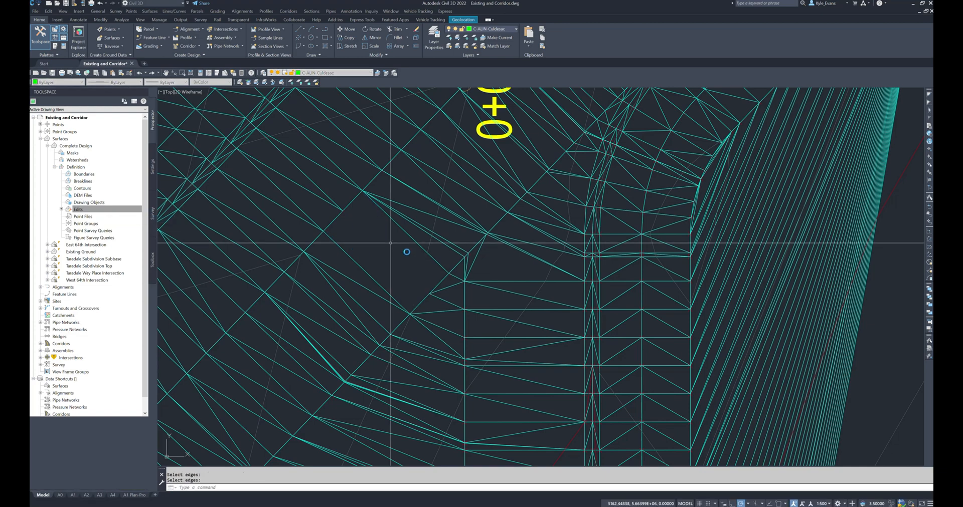
# Step: Inspect the Complete Design surface in 3D with the Object Viewer, tilting and zooming the model around the intersections
pyautogui.click(417, 242)
pyautogui.rightClick(404, 259)
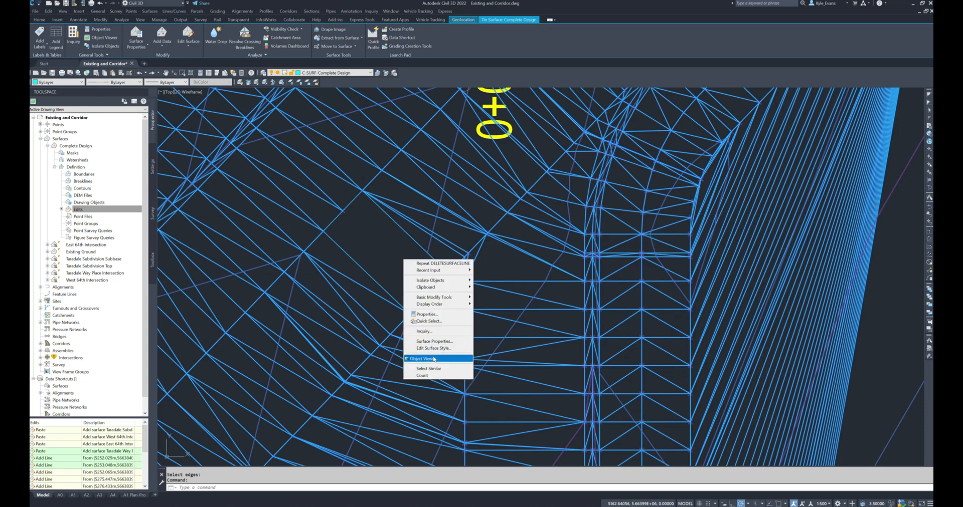
pyautogui.click(435, 359)
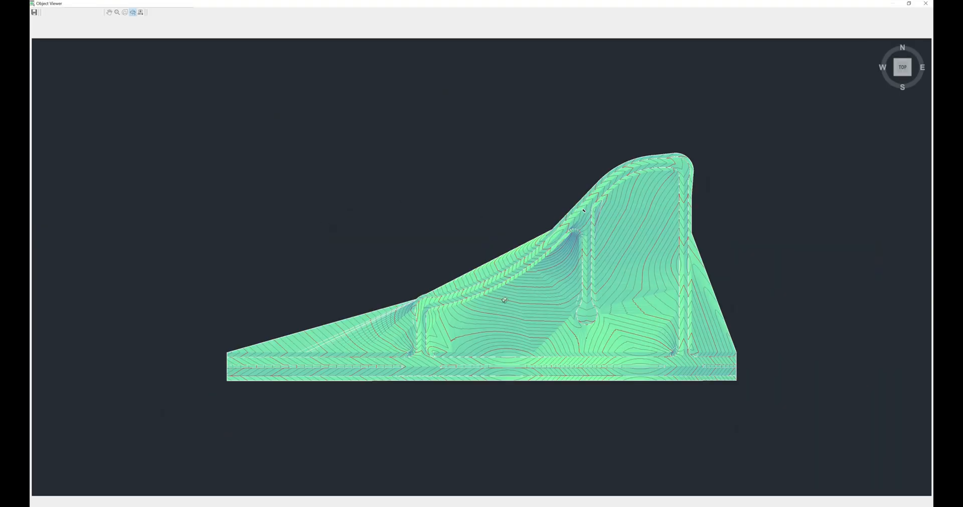
pyautogui.moveTo(505, 300); pyautogui.dragTo(453, 299)
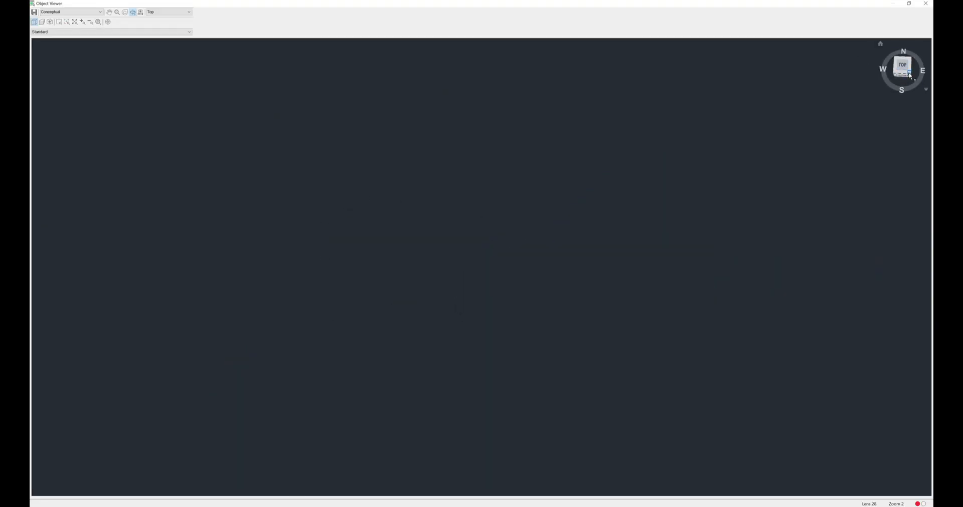
pyautogui.scroll(5, 524, 268)
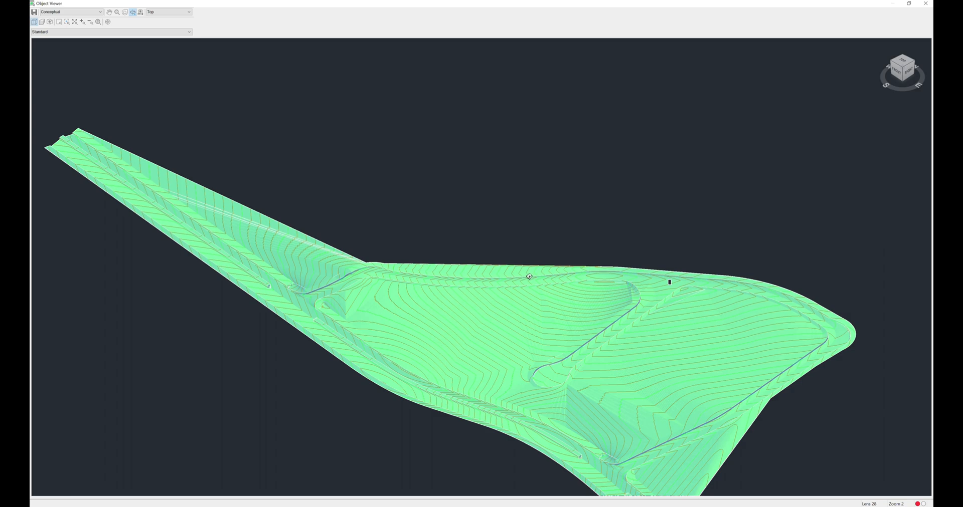
pyautogui.scroll(10, 580, 230)
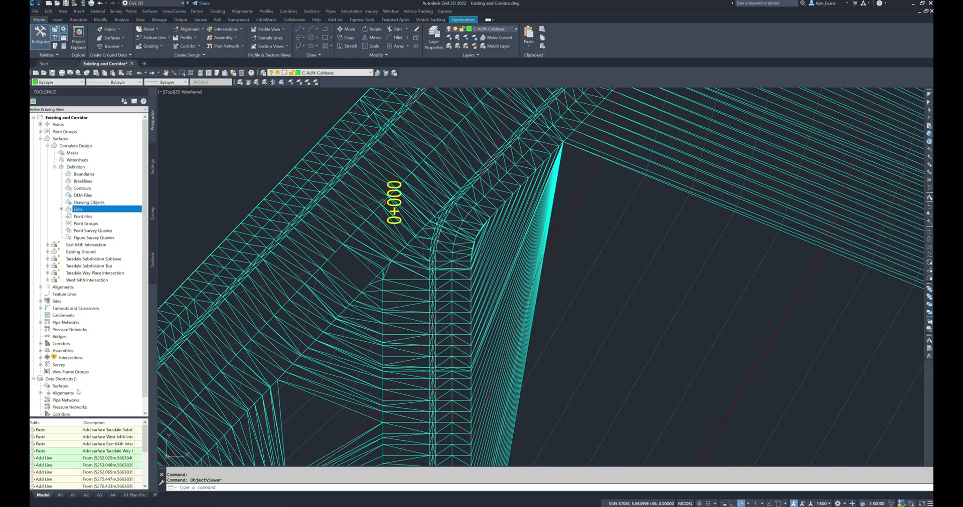
# Step: Examine the latest entries in the surface's edit list and the triangulation along the curved road's outer edge and the northern intersection
pyautogui.scroll(-3, 63, 483)
pyautogui.moveTo(357, 345)
pyautogui.mouseDown(button='middle')
pyautogui.moveTo(405, 342)
pyautogui.moveTo(458, 293)
pyautogui.mouseUp(button='middle')
pyautogui.moveTo(457, 292)
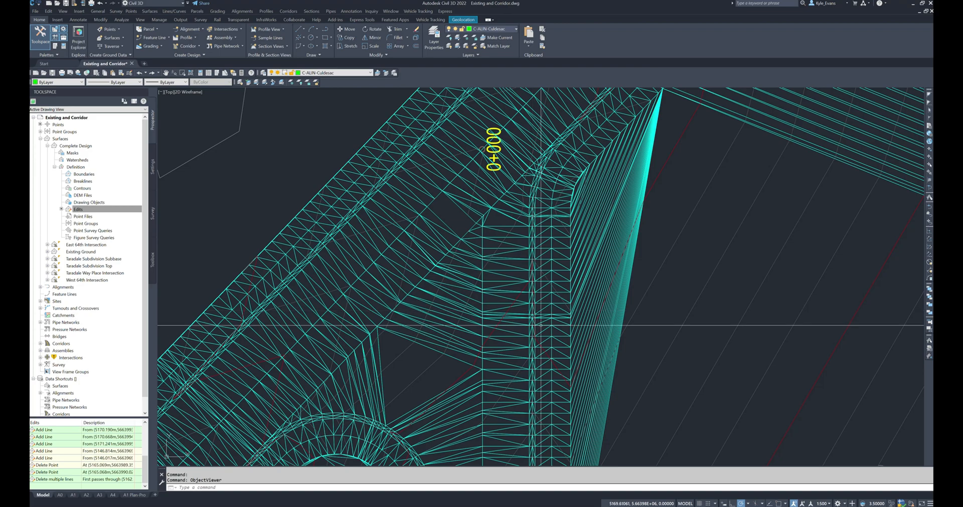
pyautogui.scroll(-3, 456, 293)
pyautogui.scroll(2, 446, 286)
pyautogui.moveTo(379, 308); pyautogui.dragTo(503, 205, button='middle')
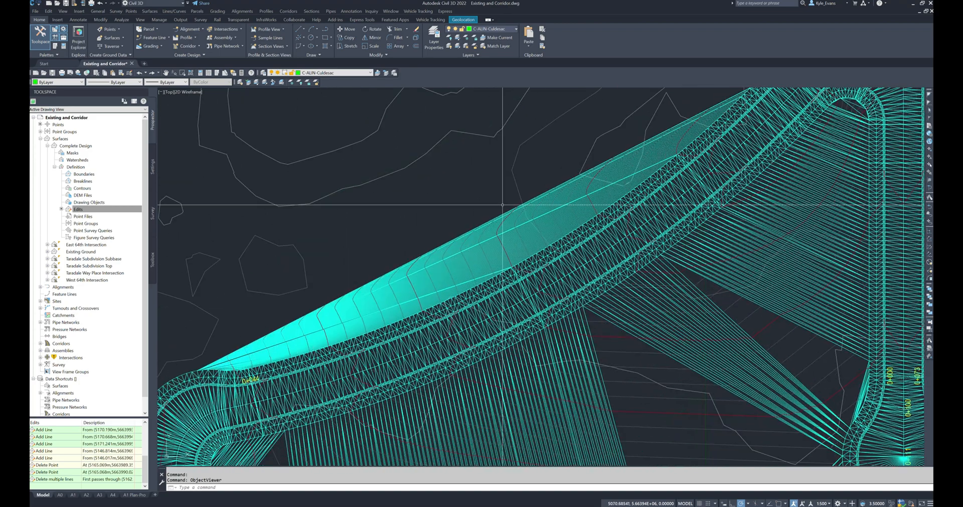
pyautogui.click(465, 187)
pyautogui.click(384, 294)
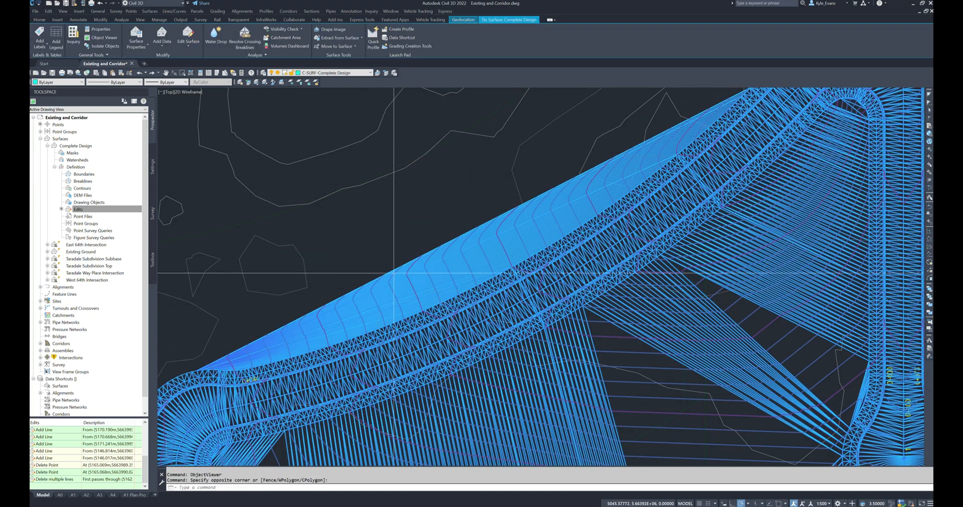
pyautogui.scroll(-4, 461, 236)
pyautogui.scroll(4, 508, 224)
pyautogui.press('Escape')
pyautogui.scroll(3, 505, 226)
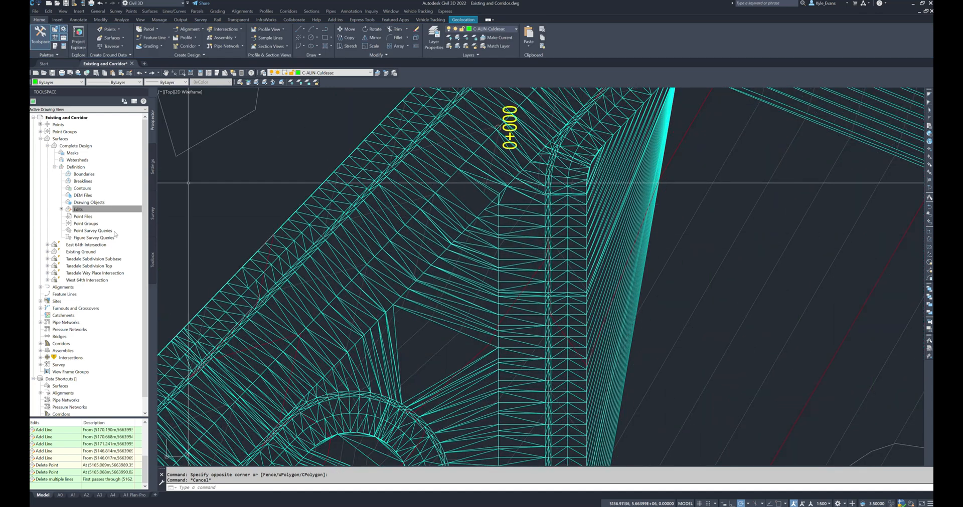
pyautogui.scroll(1, 367, 302)
# Step: Open the definition settings in the Complete Design surface's properties and enlarge the dialog to show more of the operation list
pyautogui.click(77, 210)
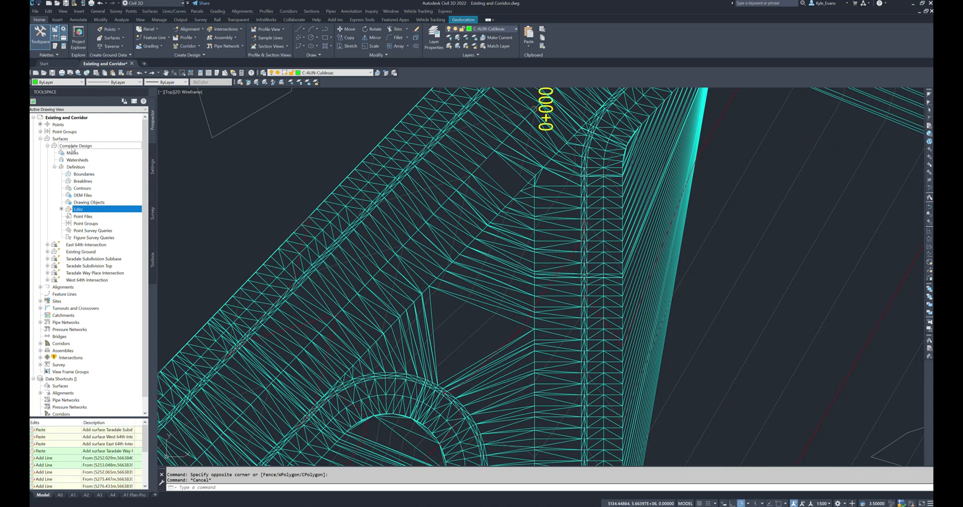
pyautogui.click(73, 147)
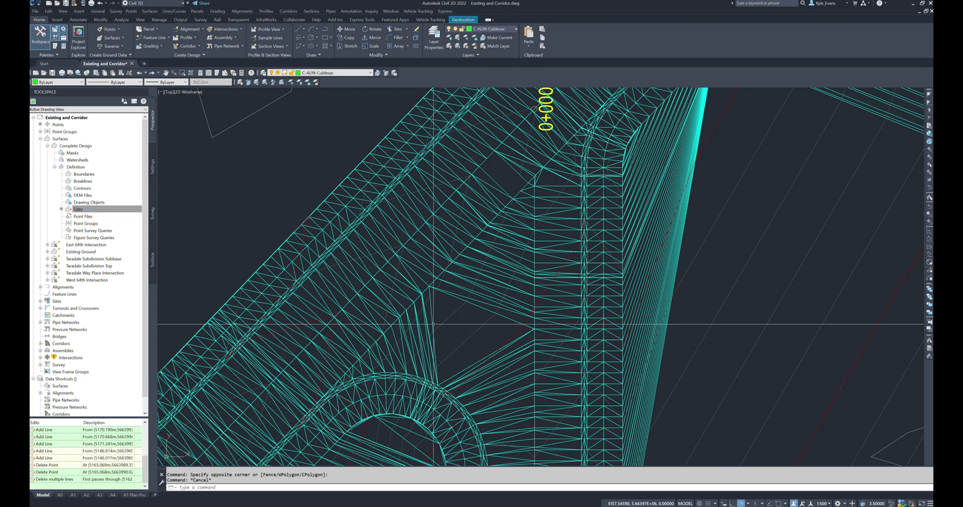
pyautogui.rightClick(75, 146)
pyautogui.click(111, 150)
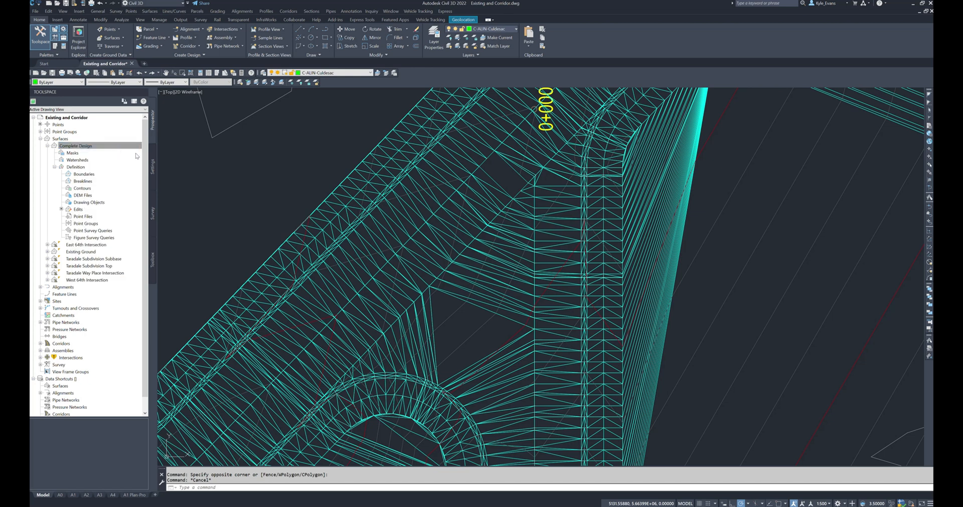
pyautogui.click(398, 187)
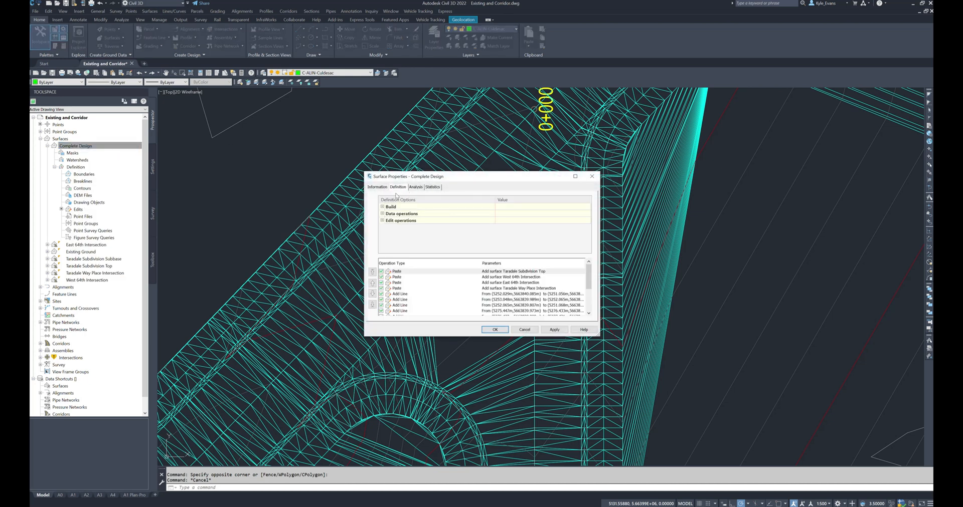
pyautogui.moveTo(480, 179); pyautogui.dragTo(343, 132)
pyautogui.moveTo(462, 296); pyautogui.dragTo(489, 383)
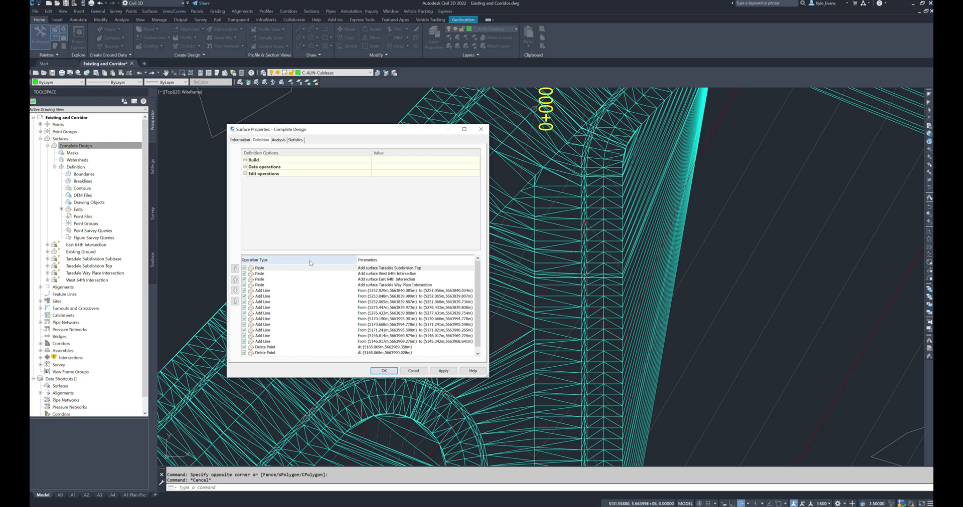
pyautogui.scroll(-1, 265, 326)
pyautogui.scroll(1, 275, 281)
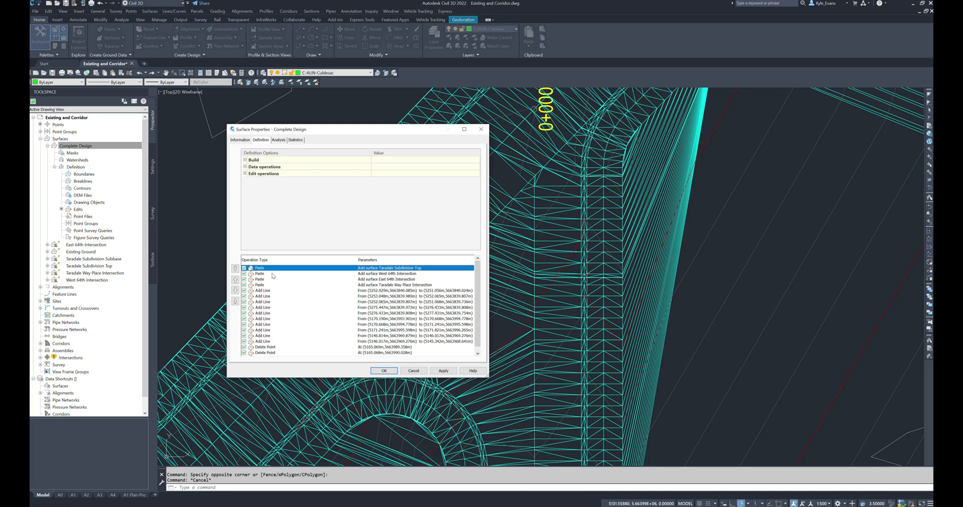
# Step: Review the pasted surfaces, added lines and deleted points in the Complete Design surface's operation list
pyautogui.click(269, 285)
pyautogui.click(272, 291)
pyautogui.click(282, 314)
pyautogui.click(287, 341)
pyautogui.scroll(-1, 292, 325)
pyautogui.click(275, 343)
# Step: Remove the Delete multiple lines operation from the Complete Design surface's definition and rebuild the surface
pyautogui.click(279, 348)
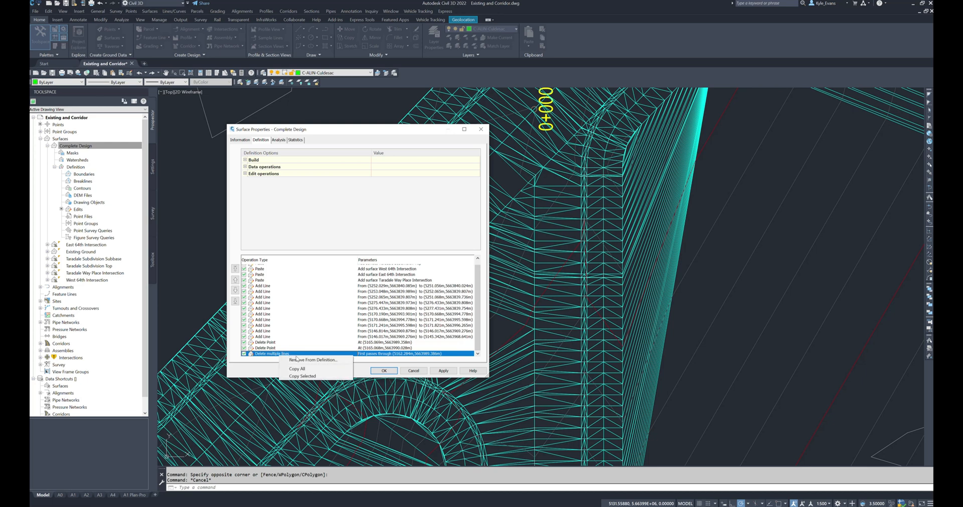
pyautogui.click(306, 360)
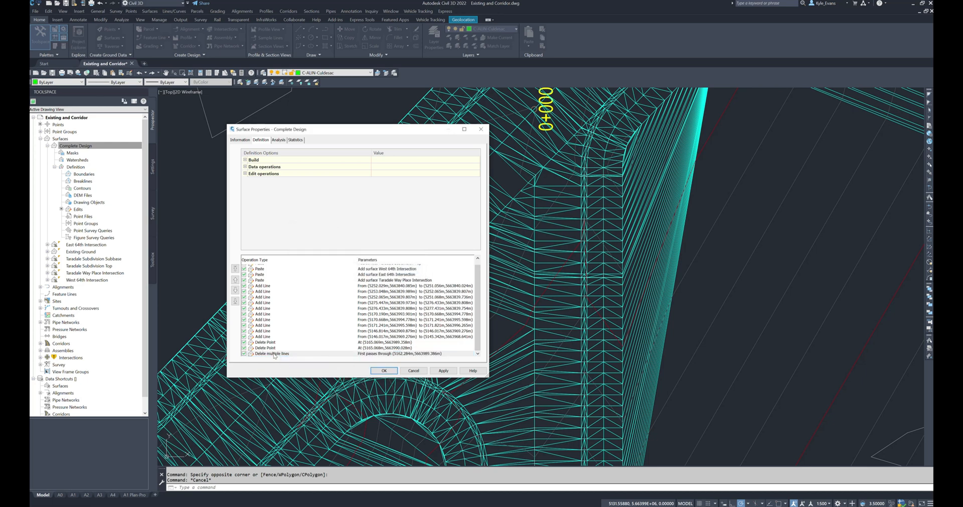
pyautogui.click(306, 358)
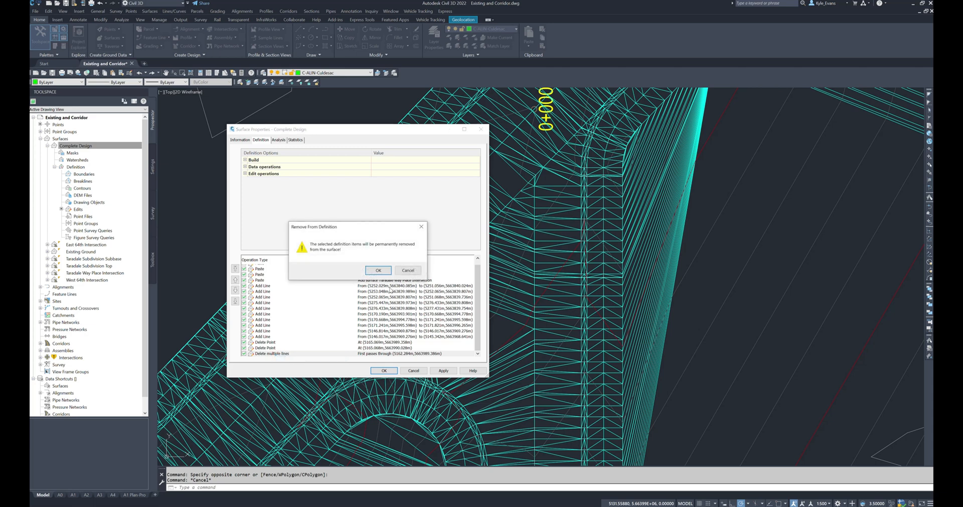
pyautogui.click(380, 270)
pyautogui.click(383, 371)
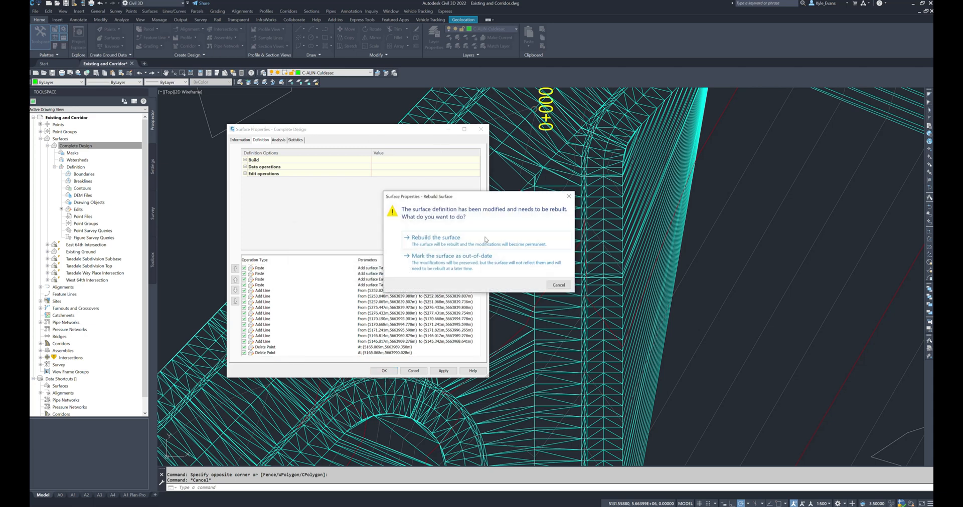
pyautogui.click(435, 238)
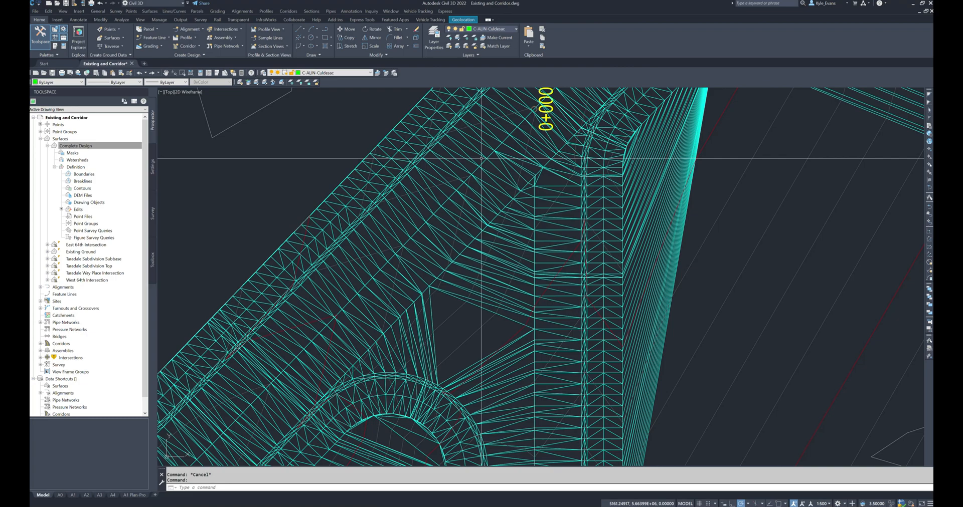
# Step: Open the Complete Design surface in the Object Viewer and turn the model to a tilted 3D view
pyautogui.moveTo(682, 143); pyautogui.dragTo(507, 305, button='middle')
pyautogui.scroll(-3, 531, 242)
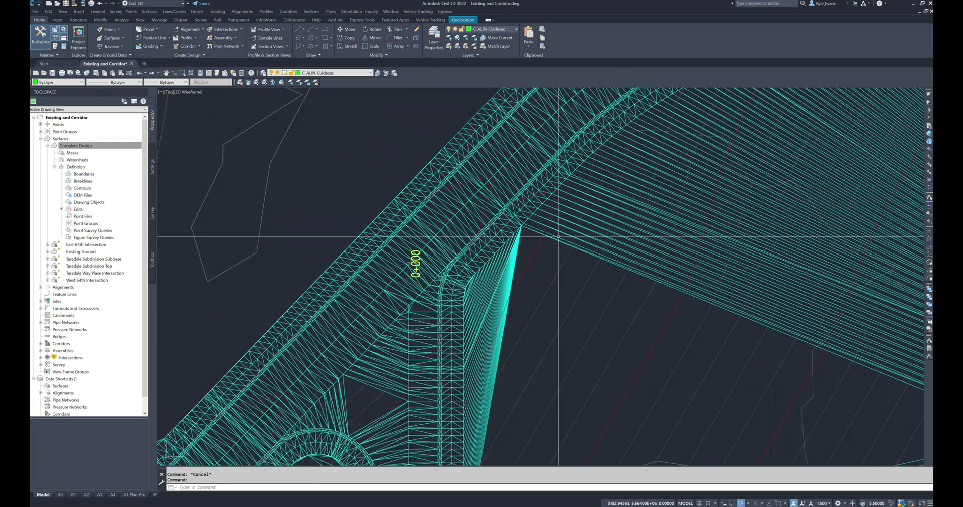
pyautogui.moveTo(599, 225); pyautogui.dragTo(378, 320, button='middle')
pyautogui.scroll(-2, 487, 243)
pyautogui.moveTo(606, 240); pyautogui.dragTo(390, 277, button='middle')
pyautogui.scroll(6, 498, 165)
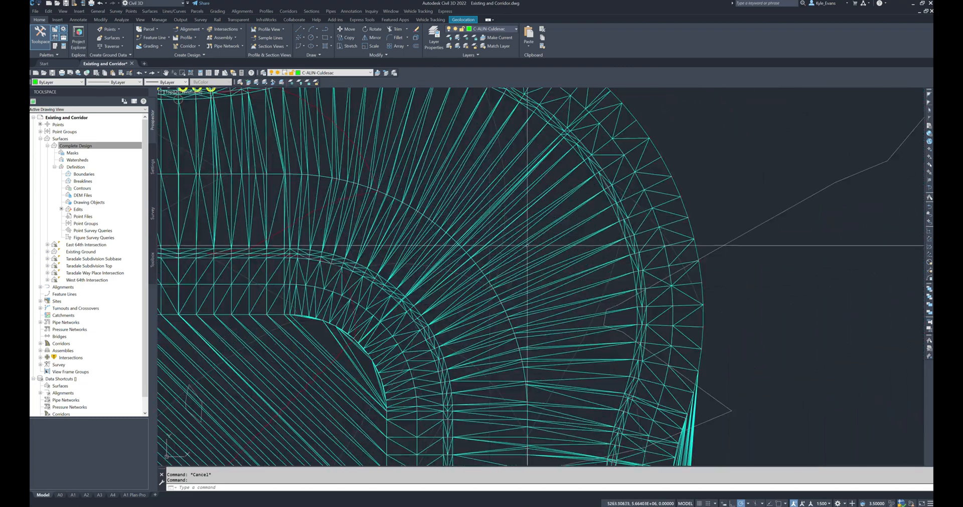
pyautogui.scroll(-4, 565, 257)
pyautogui.click(565, 255)
pyautogui.rightClick(555, 235)
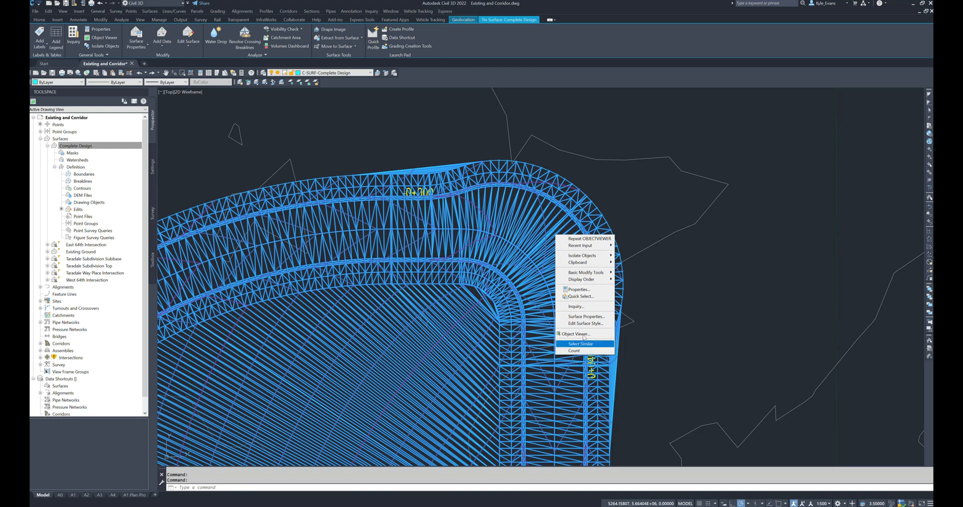
pyautogui.click(586, 335)
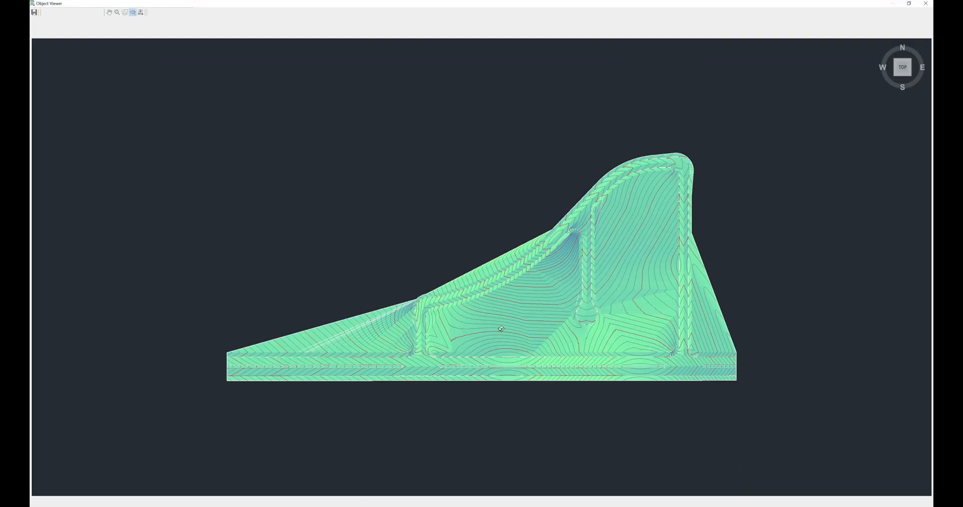
pyautogui.moveTo(501, 330); pyautogui.dragTo(506, 286)
pyautogui.click(909, 70)
pyautogui.click(911, 69)
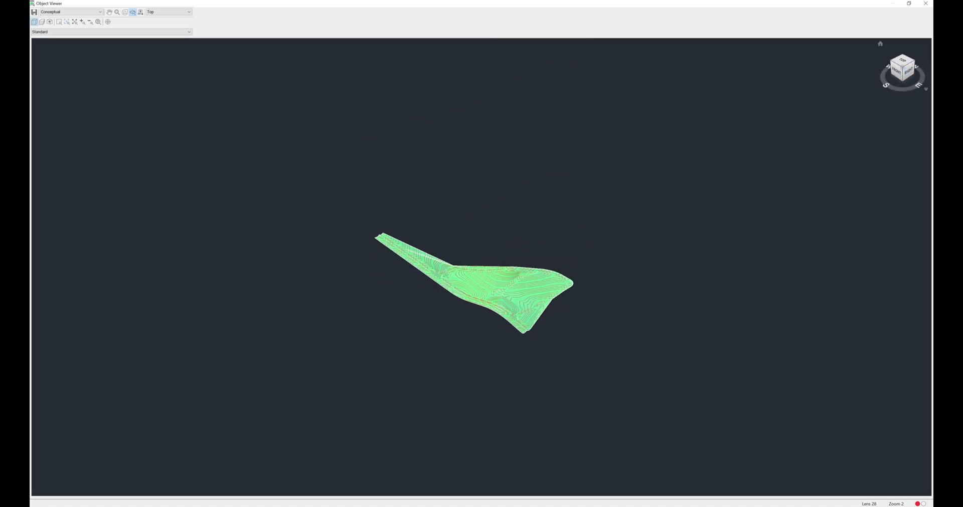
# Step: Inspect the curb returns and median ends at the divided road's intersection and the curb leading away from it in 3D
pyautogui.scroll(10, 475, 293)
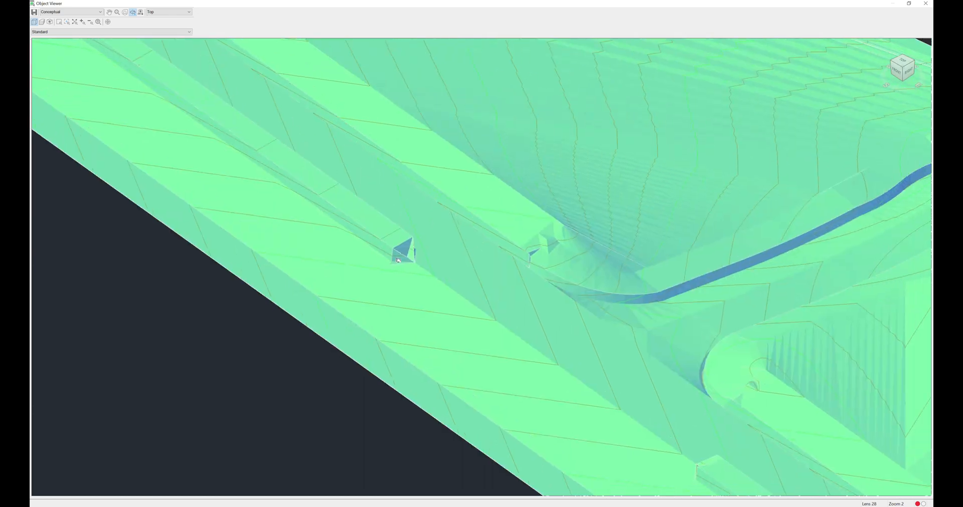
pyautogui.scroll(5, 398, 261)
pyautogui.moveTo(629, 286); pyautogui.dragTo(431, 263, button='middle')
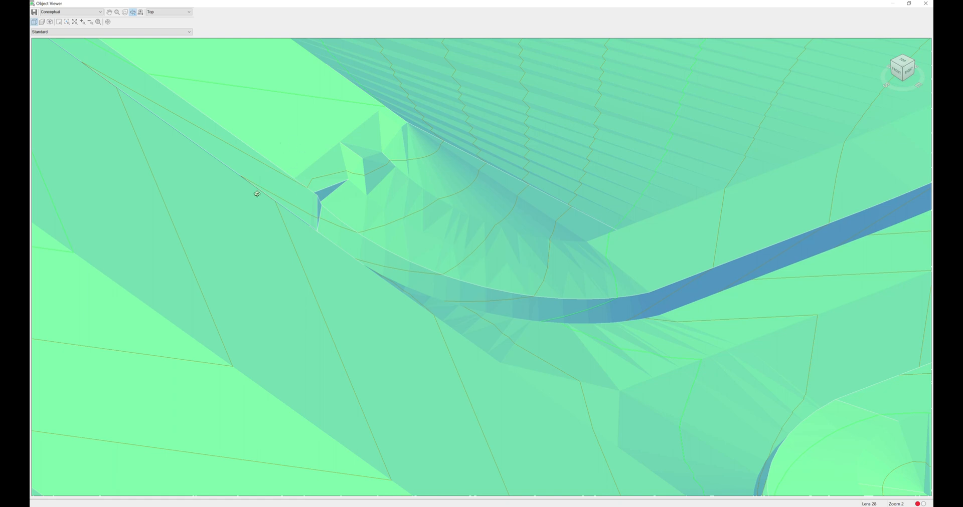
pyautogui.moveTo(292, 178); pyautogui.dragTo(267, 194)
pyautogui.scroll(6, 597, 341)
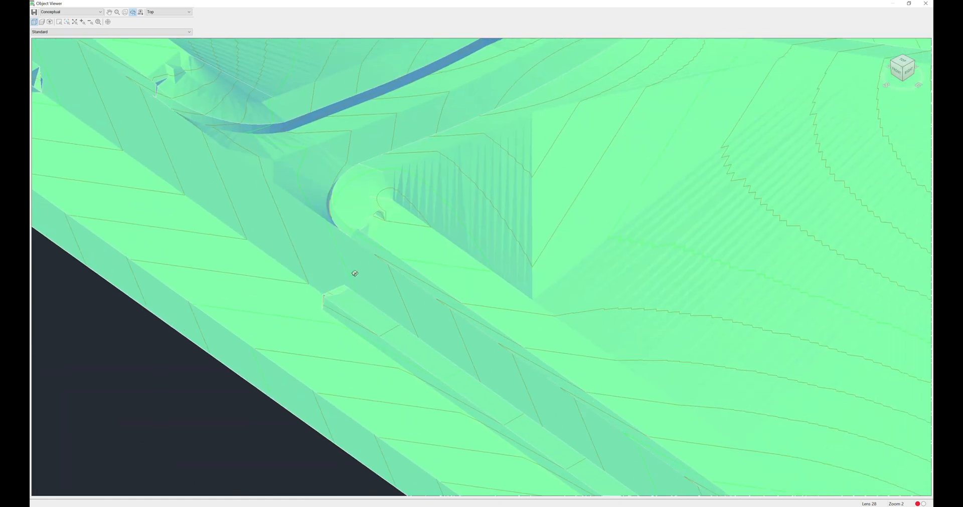
pyautogui.moveTo(323, 114); pyautogui.dragTo(437, 224, button='middle')
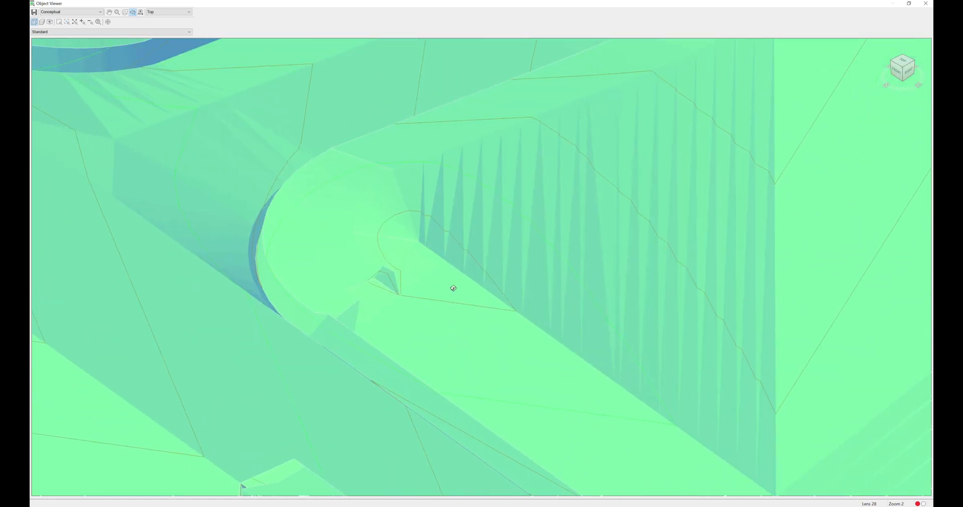
pyautogui.scroll(-6, 399, 323)
pyautogui.scroll(3, 428, 259)
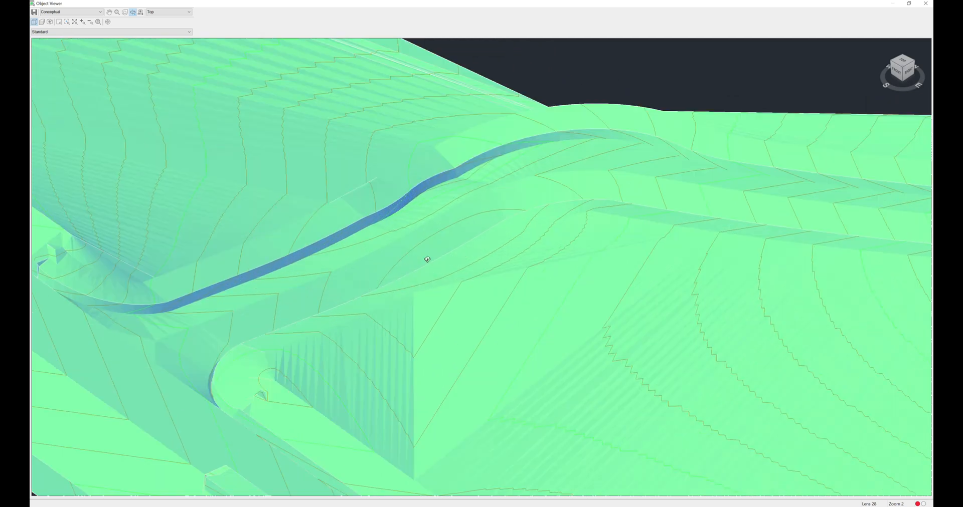
pyautogui.scroll(3, 438, 269)
pyautogui.moveTo(438, 269); pyautogui.dragTo(412, 284, button='middle')
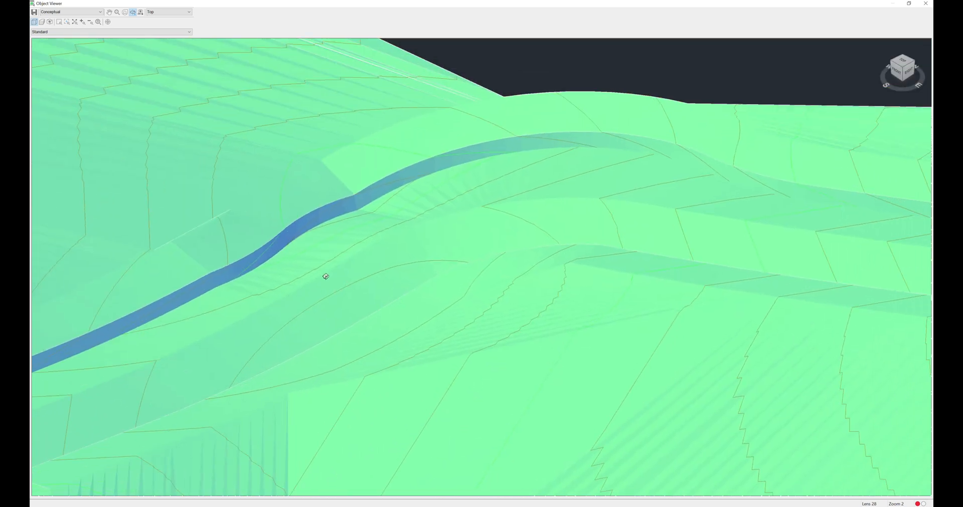
pyautogui.scroll(-4, 391, 226)
# Step: Examine the curved road and the sharp curb return where the side road branches off in the 3D model
pyautogui.moveTo(415, 276); pyautogui.dragTo(343, 334)
pyautogui.moveTo(579, 342); pyautogui.dragTo(272, 274)
pyautogui.moveTo(163, 243); pyautogui.dragTo(326, 299, button='middle')
pyautogui.scroll(4, 326, 298)
pyautogui.moveTo(226, 299); pyautogui.dragTo(441, 272, button='middle')
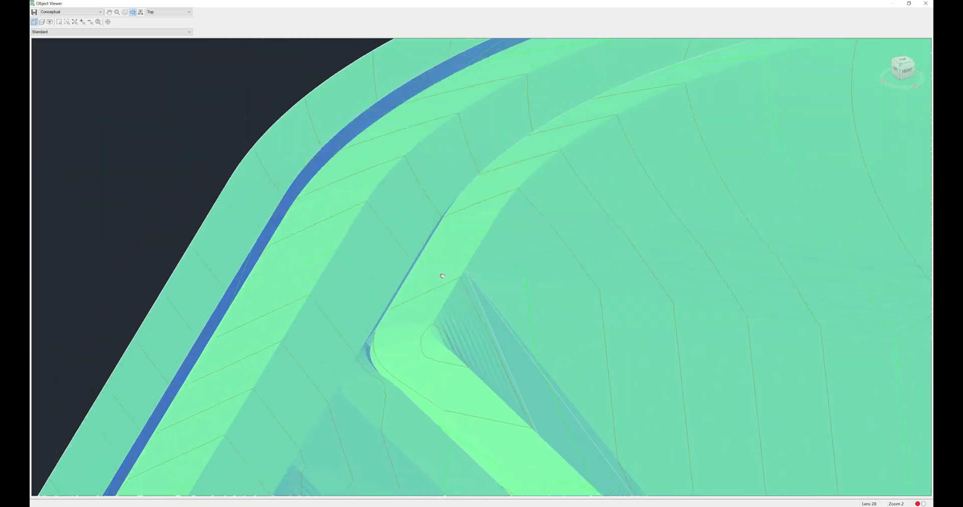
pyautogui.scroll(2, 440, 272)
pyautogui.moveTo(372, 346); pyautogui.dragTo(512, 271, button='middle')
pyautogui.scroll(-5, 512, 270)
pyautogui.moveTo(372, 358)
pyautogui.mouseDown()
pyautogui.moveTo(430, 385)
pyautogui.moveTo(271, 393)
pyautogui.moveTo(375, 367)
pyautogui.mouseUp()
pyautogui.scroll(6, 375, 368)
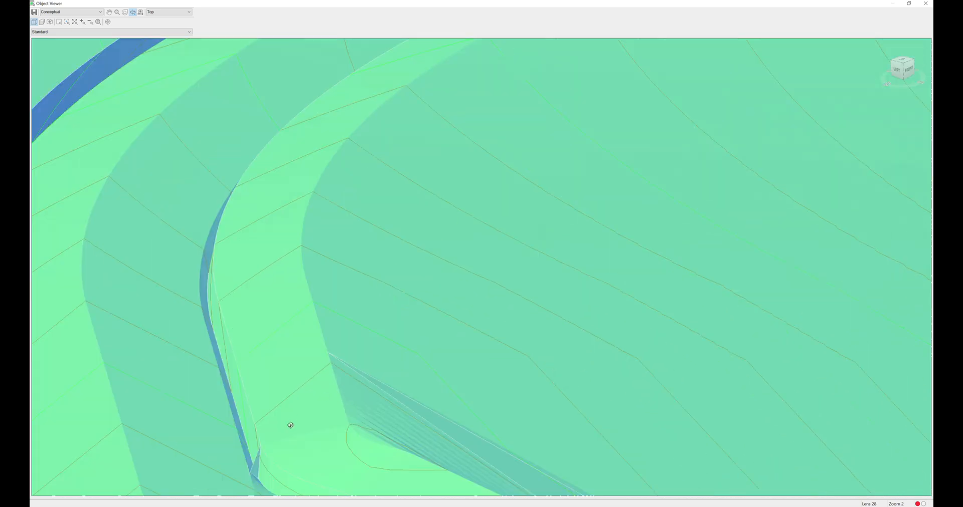
pyautogui.scroll(-2, 346, 301)
pyautogui.moveTo(451, 173); pyautogui.dragTo(342, 348, button='middle')
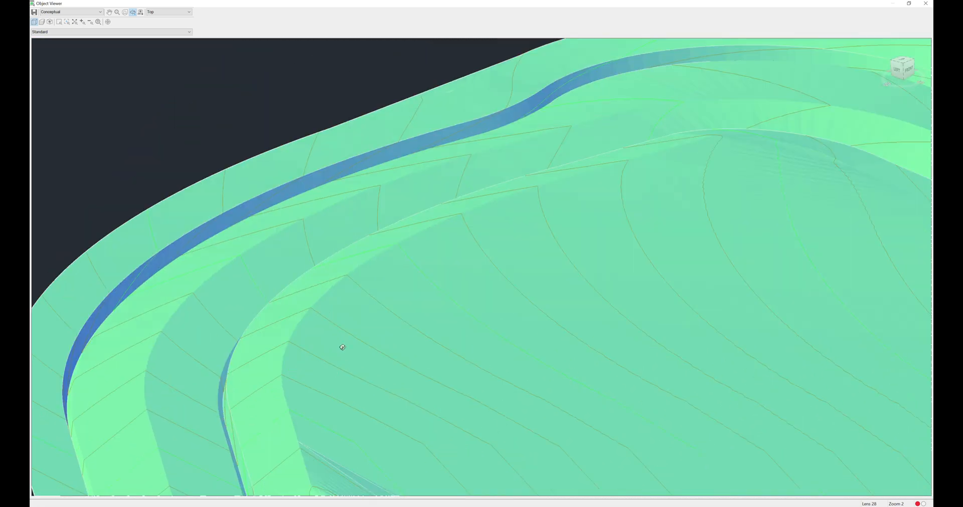
pyautogui.scroll(-4, 520, 231)
pyautogui.moveTo(702, 249); pyautogui.dragTo(406, 269, button='middle')
pyautogui.scroll(-3, 471, 335)
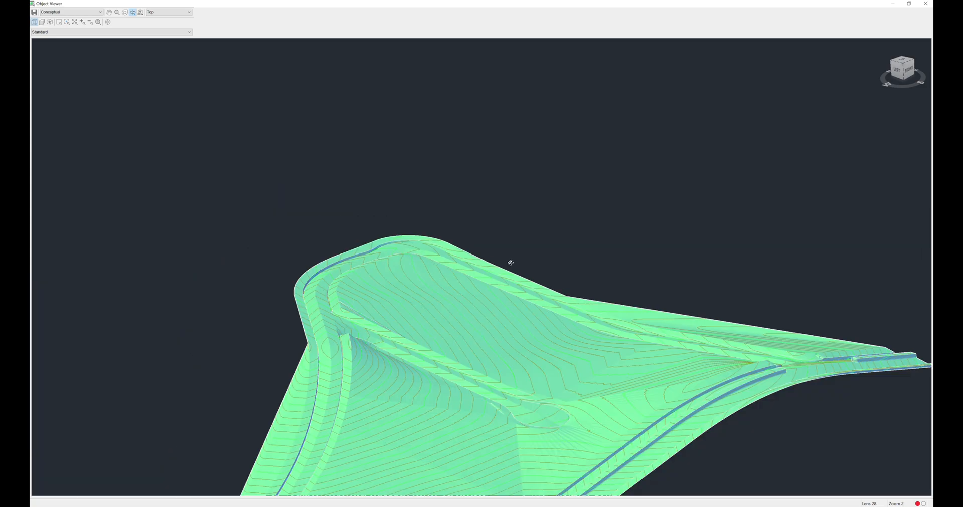
# Step: Inspect the curb returns and median at the far end of the model from several angles, and leave the Object Viewer
pyautogui.moveTo(767, 364); pyautogui.dragTo(604, 331, button='middle')
pyautogui.scroll(4, 647, 361)
pyautogui.moveTo(848, 447); pyautogui.dragTo(547, 254, button='middle')
pyautogui.scroll(-4, 401, 273)
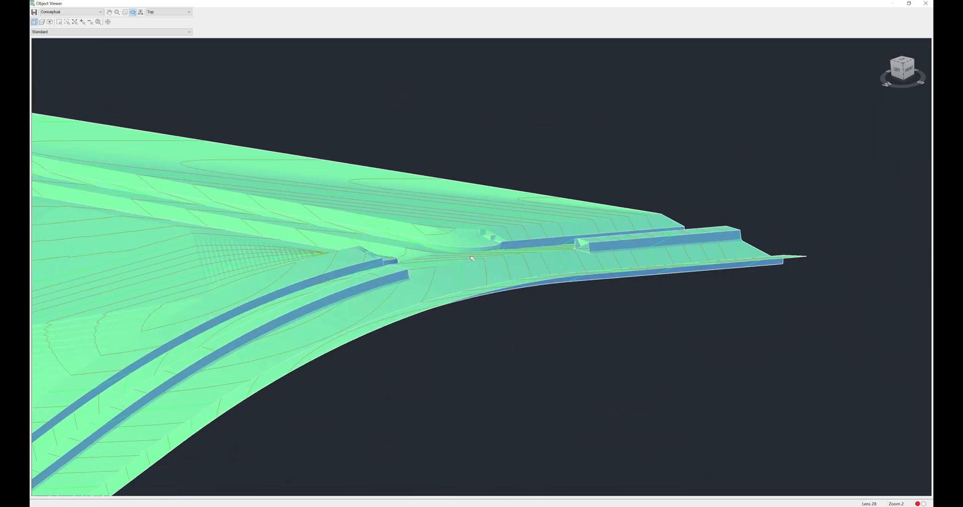
pyautogui.scroll(8, 386, 283)
pyautogui.scroll(-6, 385, 287)
pyautogui.moveTo(502, 241); pyautogui.dragTo(410, 312, button='middle')
pyautogui.moveTo(409, 312); pyautogui.dragTo(346, 376)
pyautogui.moveTo(569, 264); pyautogui.dragTo(428, 420, button='middle')
pyautogui.scroll(5, 406, 320)
pyautogui.moveTo(386, 359); pyautogui.dragTo(520, 253, button='middle')
pyautogui.scroll(2, 428, 319)
pyautogui.moveTo(638, 289); pyautogui.dragTo(535, 265, button='middle')
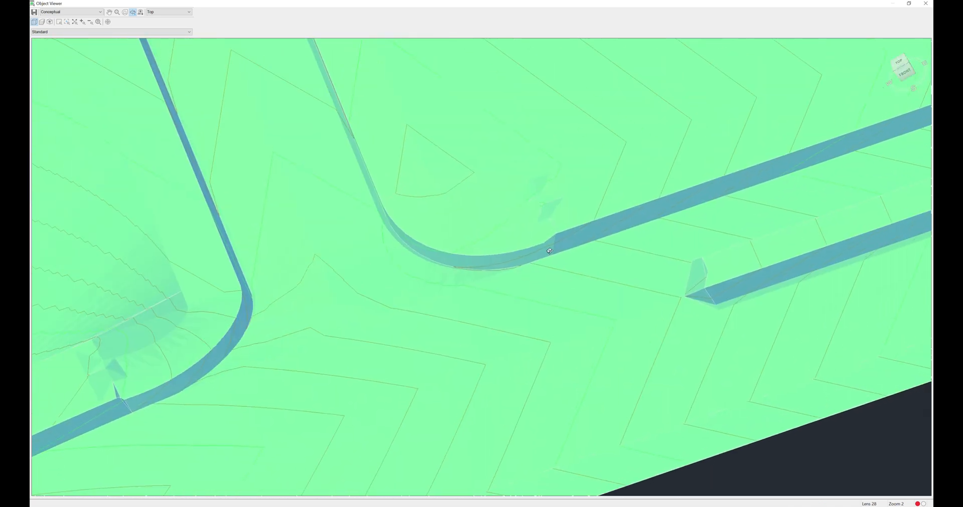
pyautogui.scroll(-3, 477, 303)
pyautogui.scroll(-3, 546, 280)
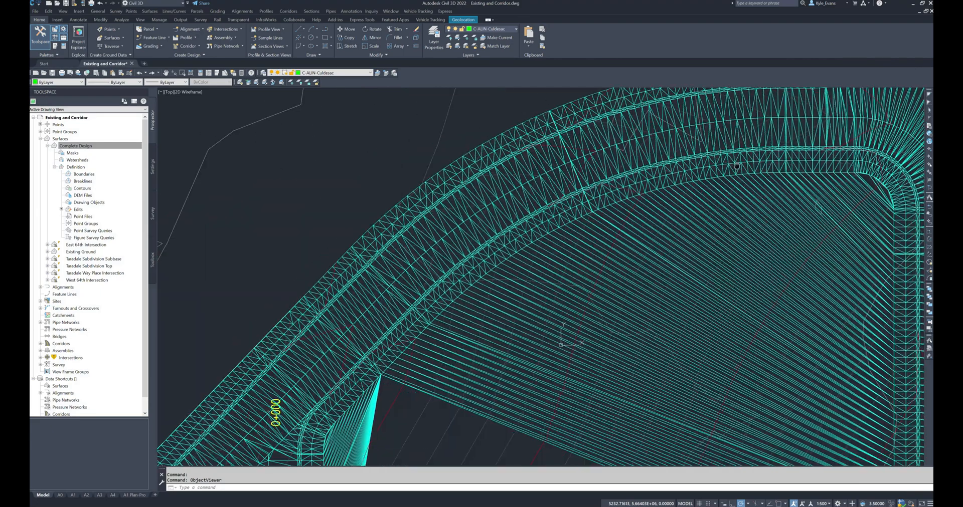
# Step: Add a surface line between the curb points across the gap in the curb return near station 0+000
pyautogui.moveTo(371, 321); pyautogui.dragTo(513, 184, button='middle')
pyautogui.scroll(5, 511, 187)
pyautogui.moveTo(354, 436); pyautogui.dragTo(494, 266, button='middle')
pyautogui.scroll(5, 494, 266)
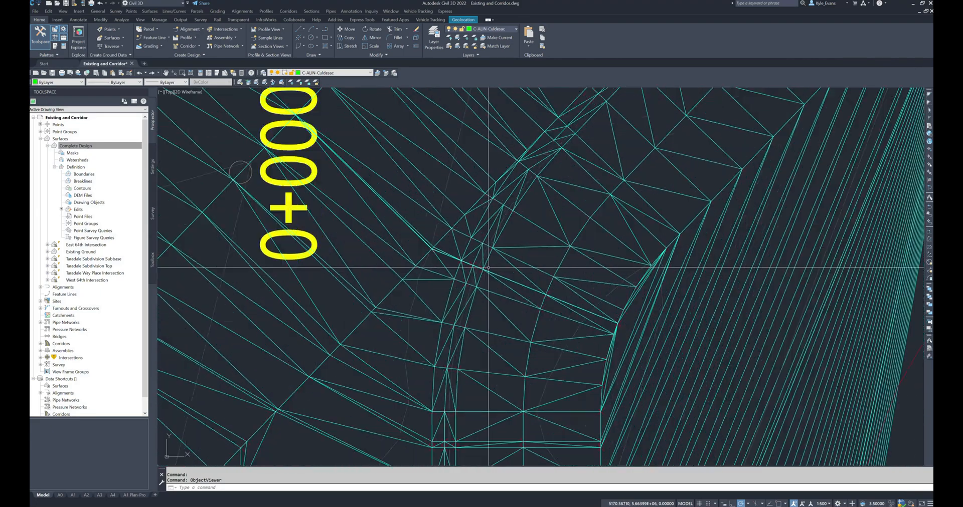
pyautogui.scroll(5, 514, 195)
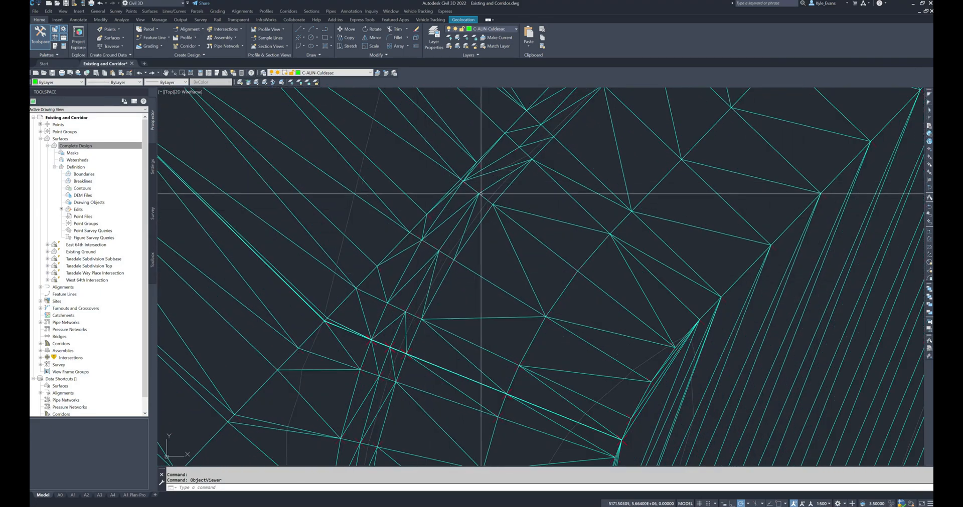
pyautogui.moveTo(514, 196); pyautogui.dragTo(372, 297, button='middle')
pyautogui.scroll(3, 396, 270)
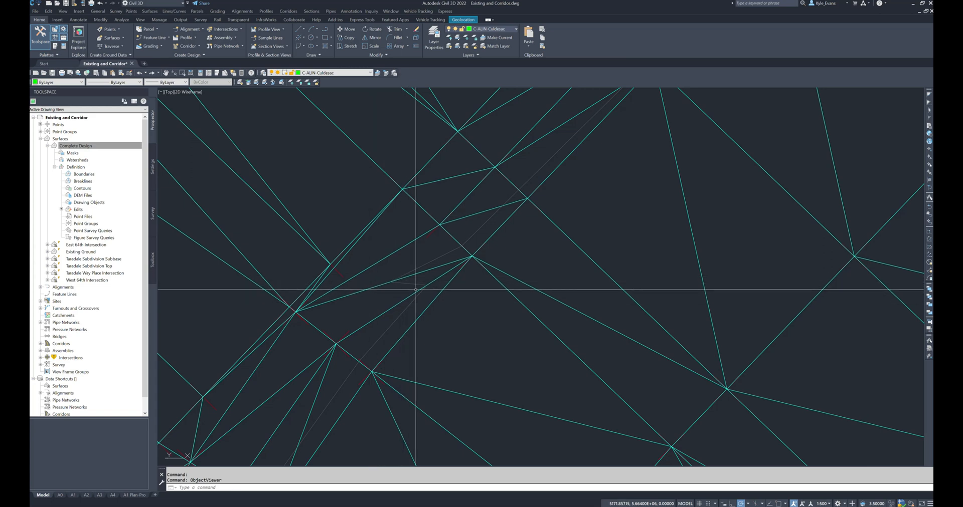
pyautogui.click(347, 378)
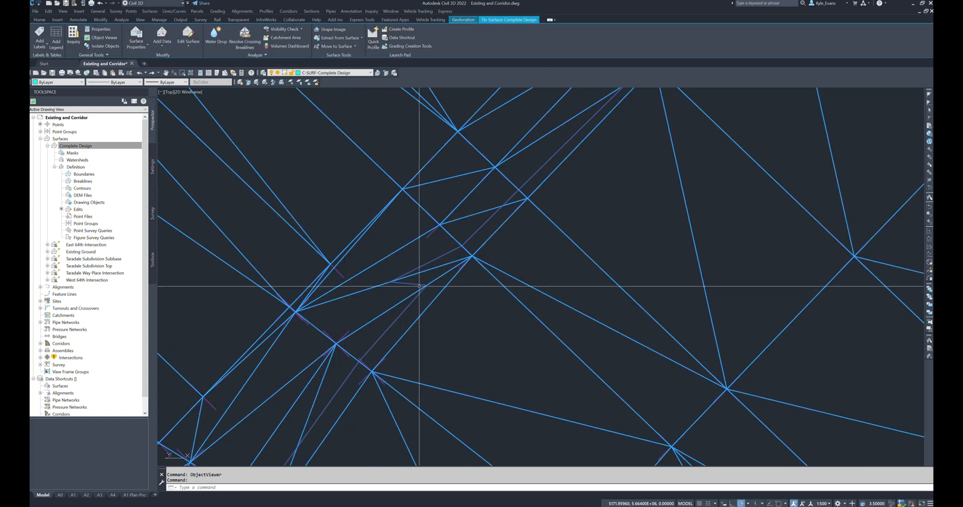
pyautogui.press('Escape')
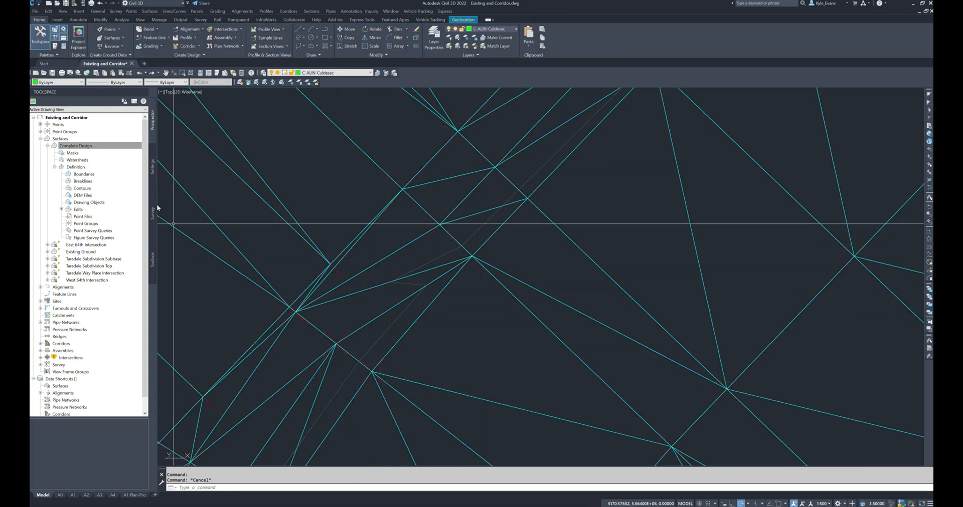
pyautogui.rightClick(79, 211)
pyautogui.click(96, 217)
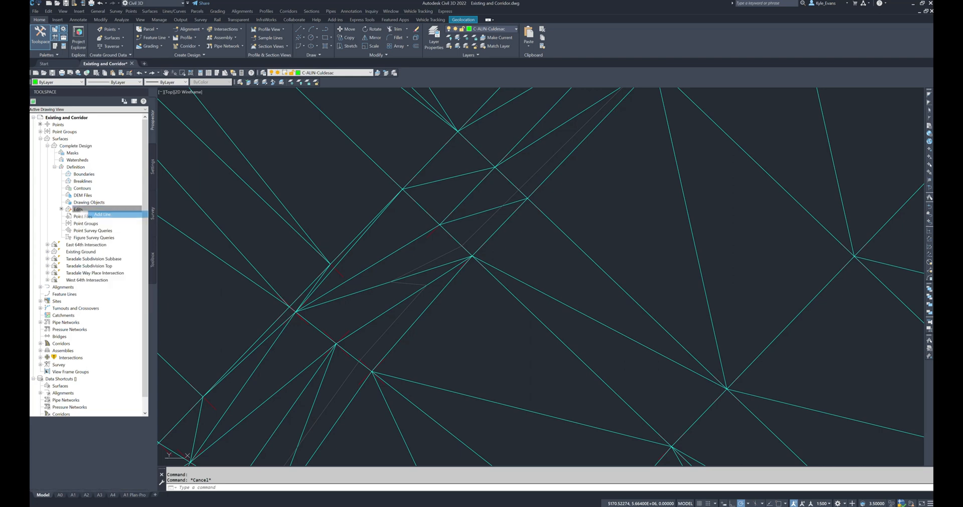
pyautogui.click(336, 344)
pyautogui.click(439, 225)
pyautogui.press('Escape')
# Step: Turn off the triangle display in the Complete Design surface's style
pyautogui.scroll(-4, 467, 367)
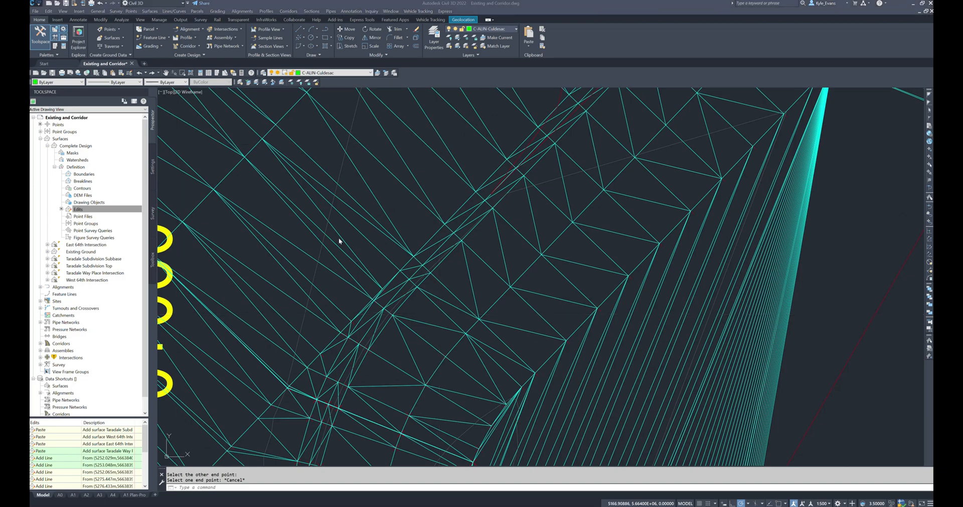
pyautogui.scroll(-8, 402, 137)
pyautogui.scroll(-5, 402, 138)
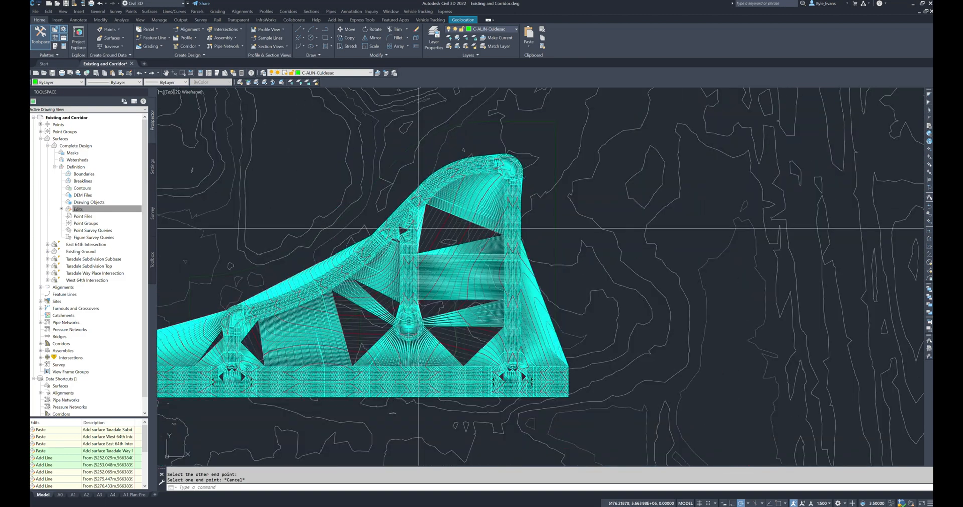
pyautogui.scroll(12, 452, 135)
pyautogui.scroll(4, 371, 215)
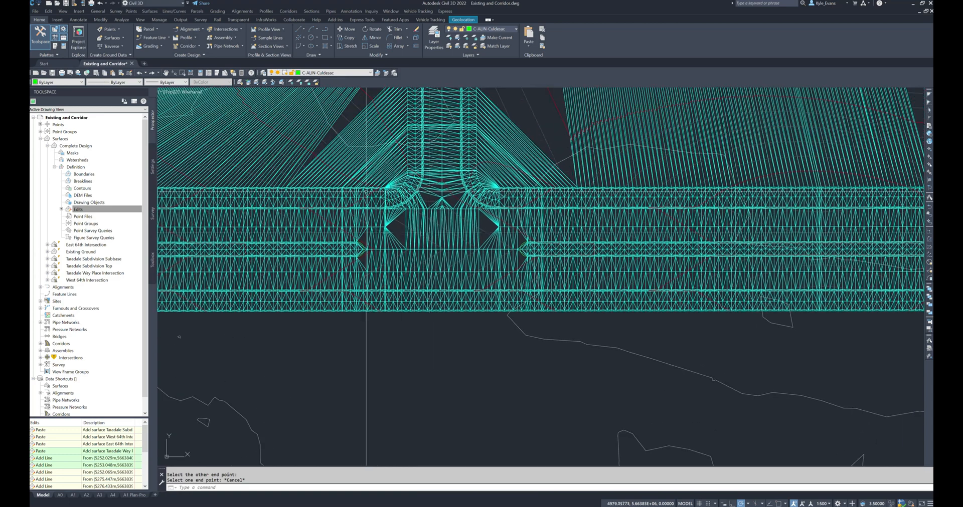
pyautogui.click(378, 208)
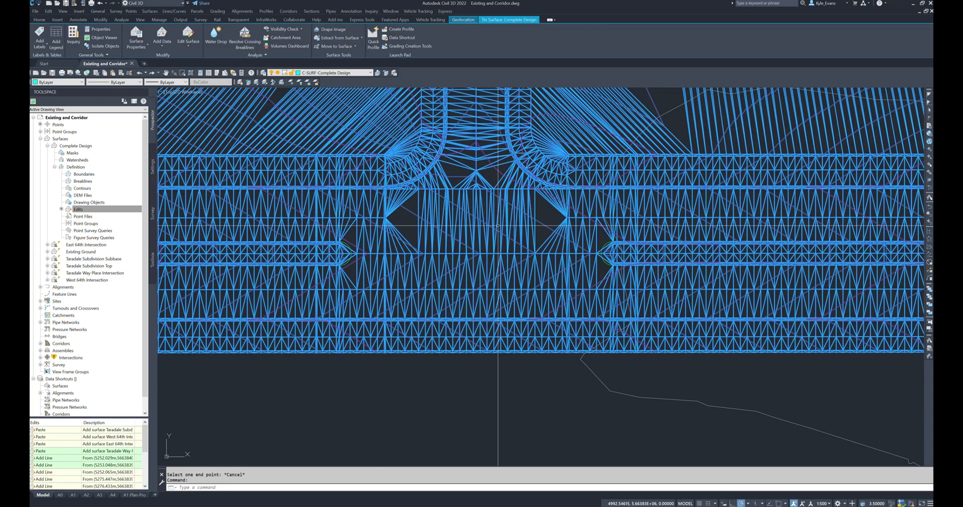
pyautogui.moveTo(466, 209); pyautogui.dragTo(426, 266, button='middle')
pyautogui.rightClick(427, 266)
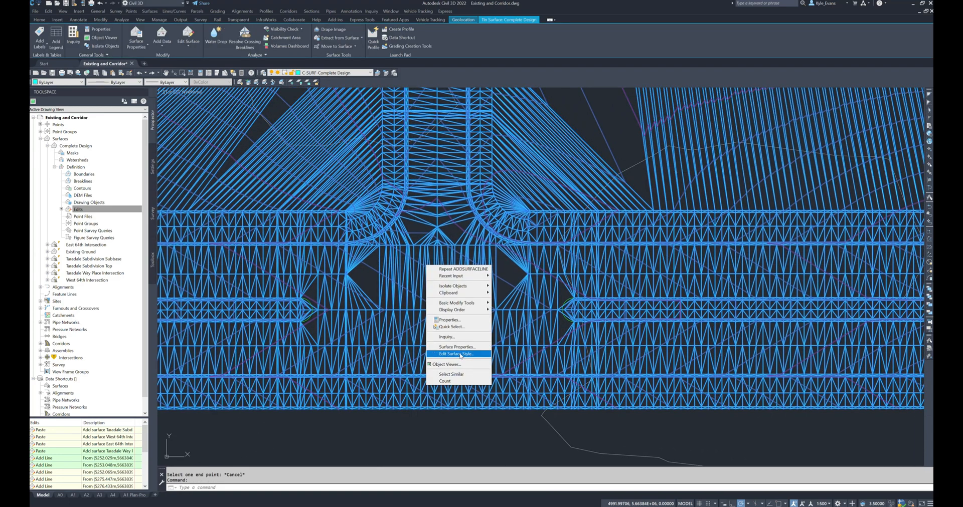
pyautogui.click(459, 354)
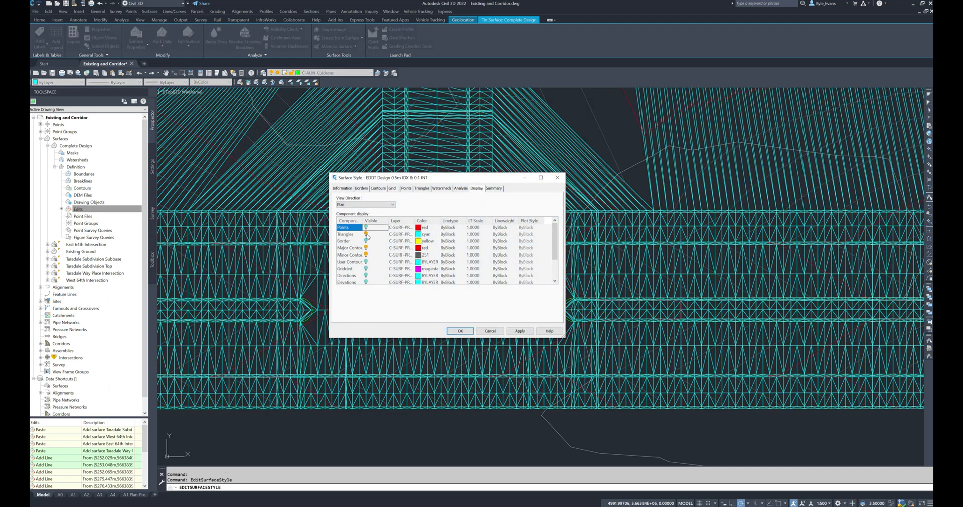
pyautogui.click(460, 331)
pyautogui.press('Escape')
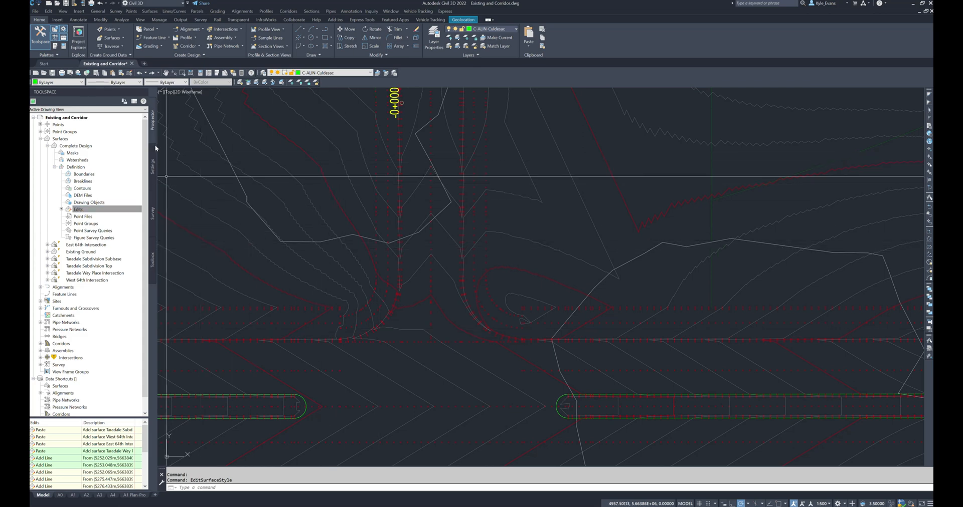
# Step: Restore the previous layer status to bring back the West 64th Intersection corridor display
pyautogui.moveTo(159, 151); pyautogui.dragTo(195, 146, button='middle')
pyautogui.press('Return')
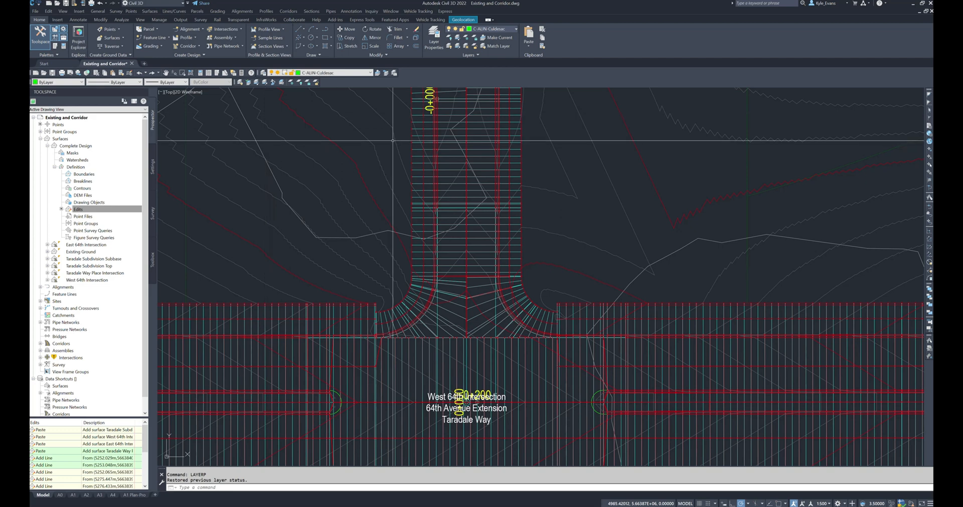
pyautogui.moveTo(393, 140)
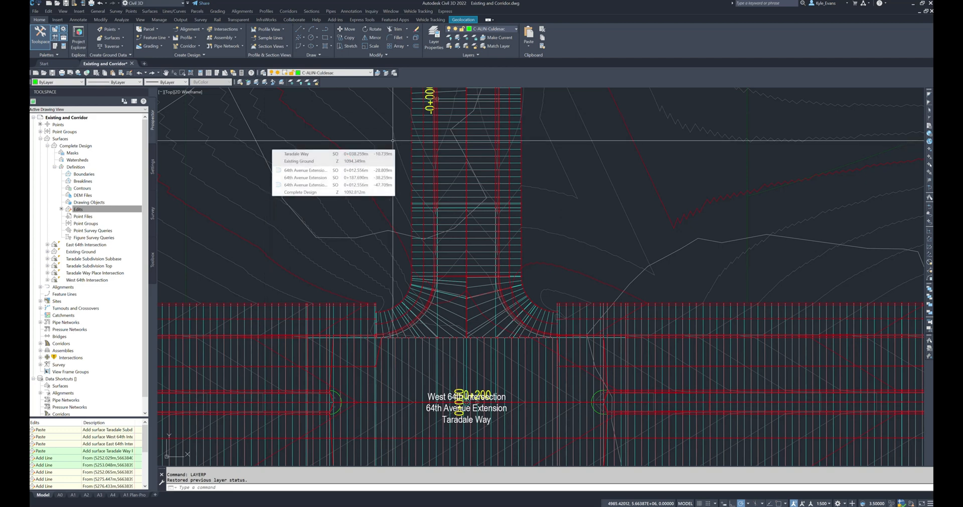
pyautogui.scroll(5, 401, 301)
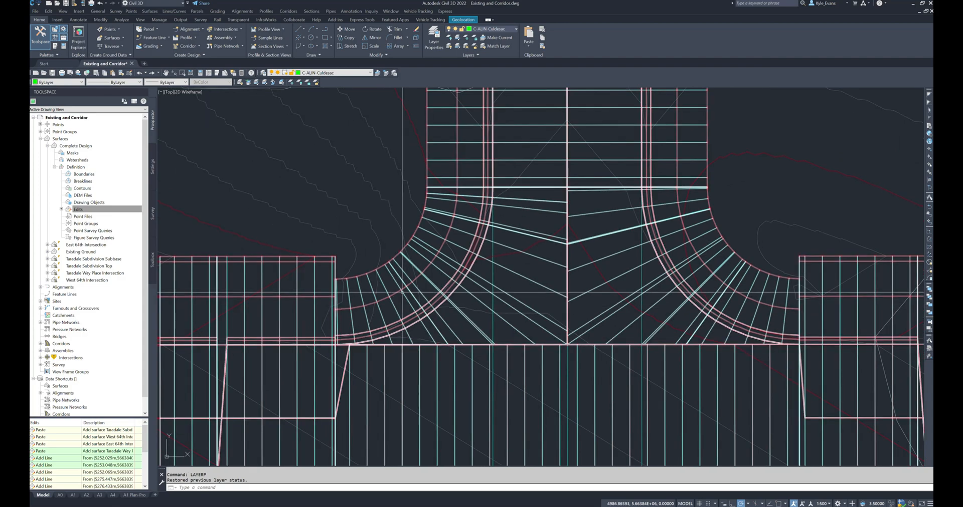
pyautogui.scroll(4, 506, 239)
pyautogui.moveTo(524, 236)
pyautogui.mouseDown(button='middle')
pyautogui.moveTo(458, 318)
pyautogui.moveTo(417, 335)
pyautogui.mouseUp(button='middle')
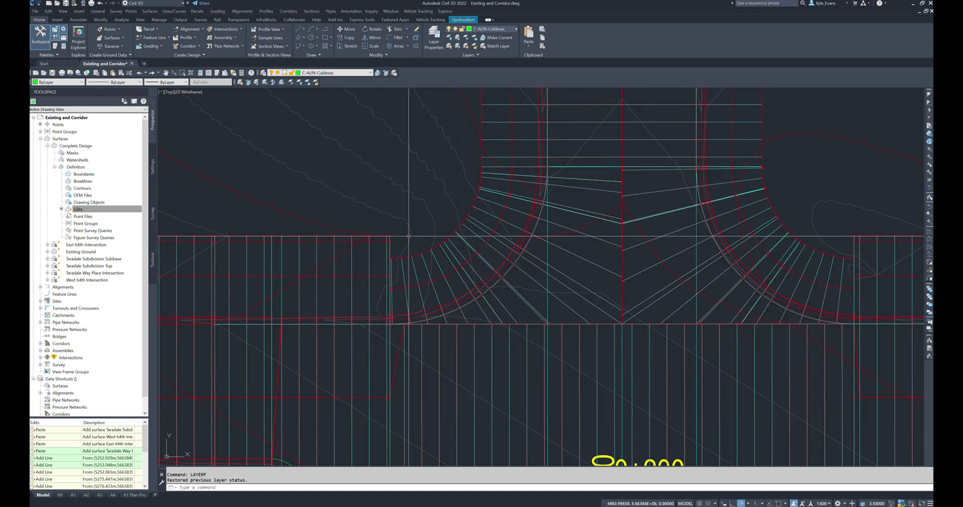
# Step: Open the West 64th Intersection corridor's properties and locate the NW quadrant's Curb Return Fillet Right region
pyautogui.click(456, 232)
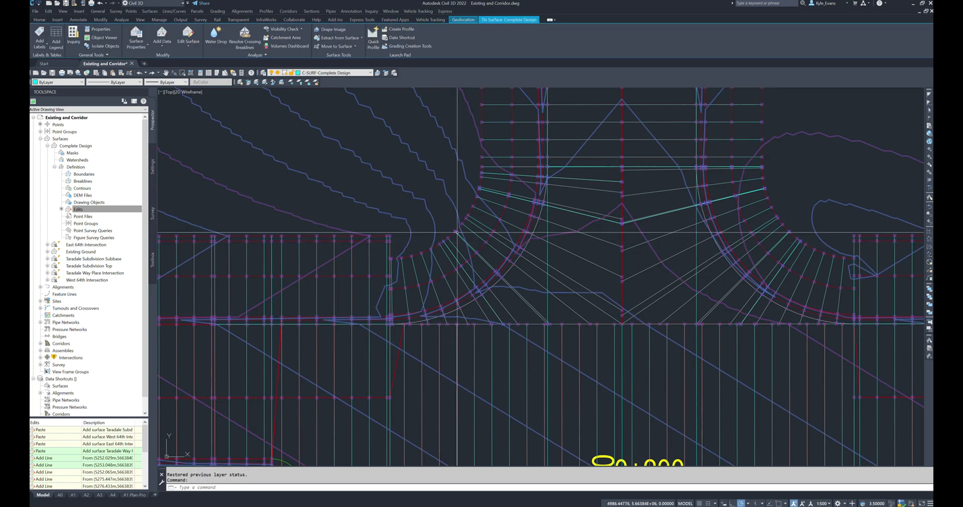
pyautogui.press('Escape')
pyautogui.click(501, 213)
pyautogui.rightClick(501, 213)
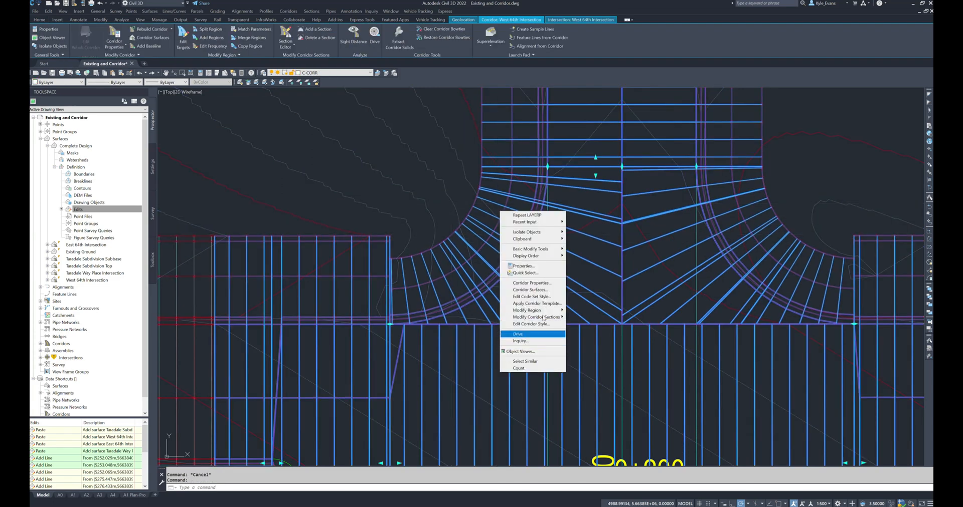
pyautogui.click(531, 283)
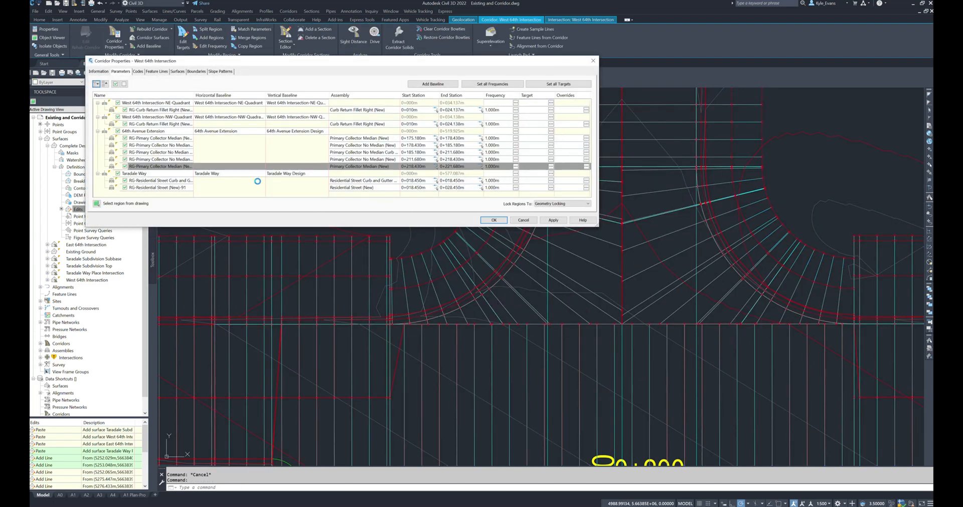
pyautogui.moveTo(598, 227); pyautogui.dragTo(610, 318)
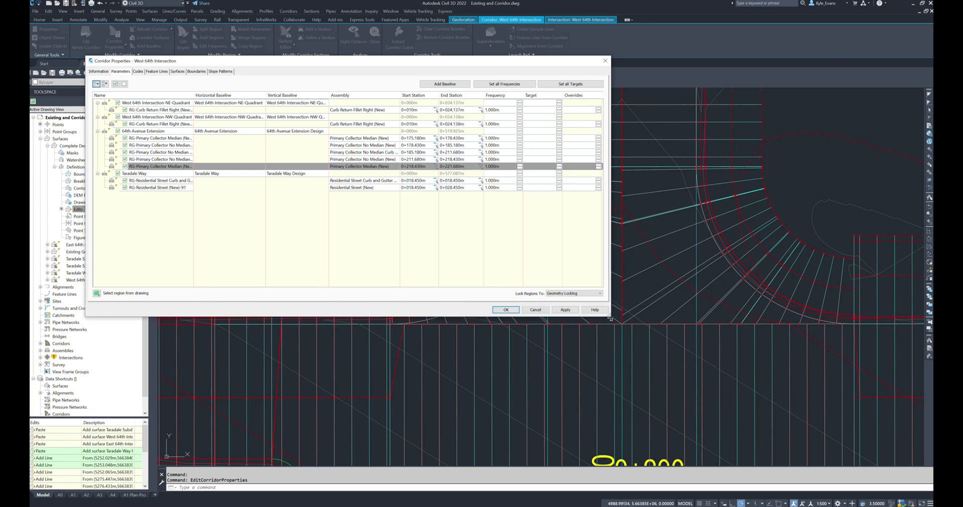
pyautogui.moveTo(196, 62); pyautogui.dragTo(665, 170)
pyautogui.click(618, 226)
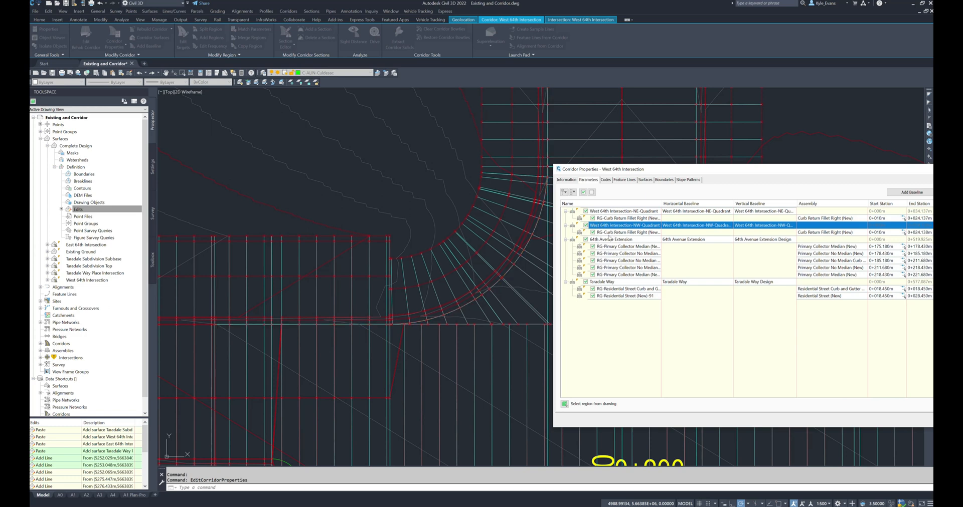
pyautogui.click(618, 233)
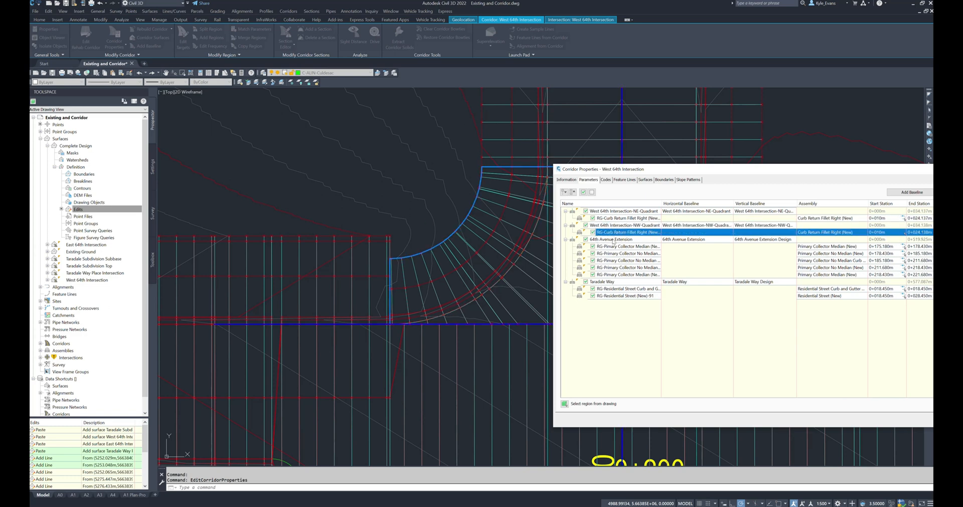
# Step: Review the lane and sidewalk targets of the NW curb return region, and leave the corridor properties
pyautogui.moveTo(677, 172); pyautogui.dragTo(79, 172)
pyautogui.click(428, 234)
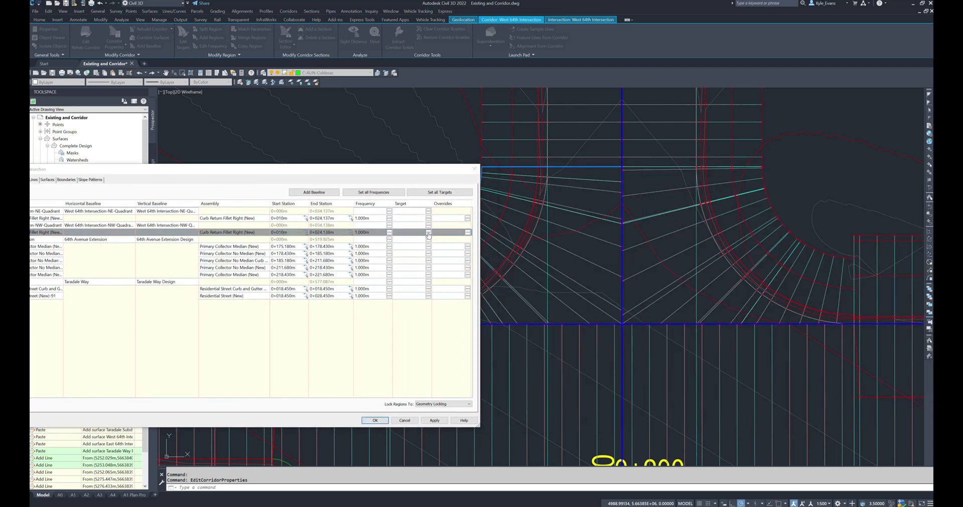
pyautogui.click(79, 121)
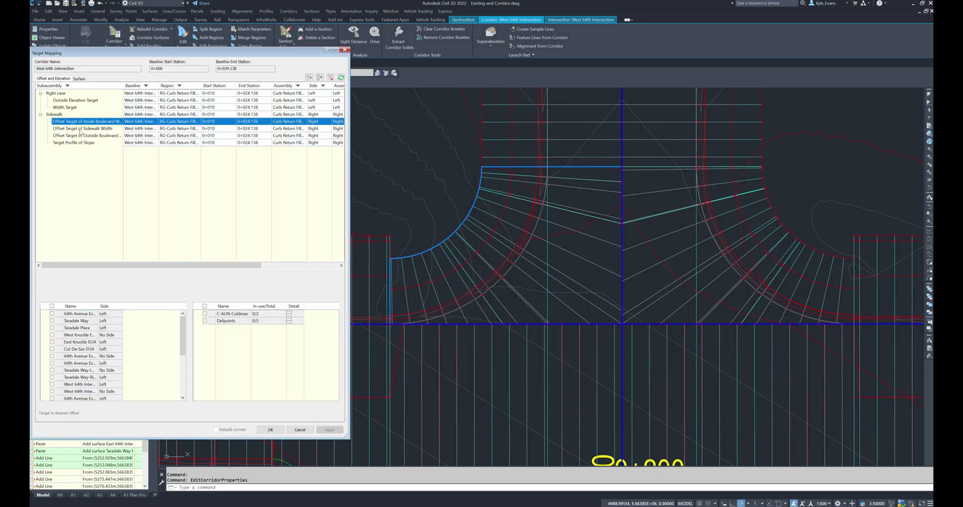
pyautogui.moveTo(144, 84); pyautogui.dragTo(145, 85)
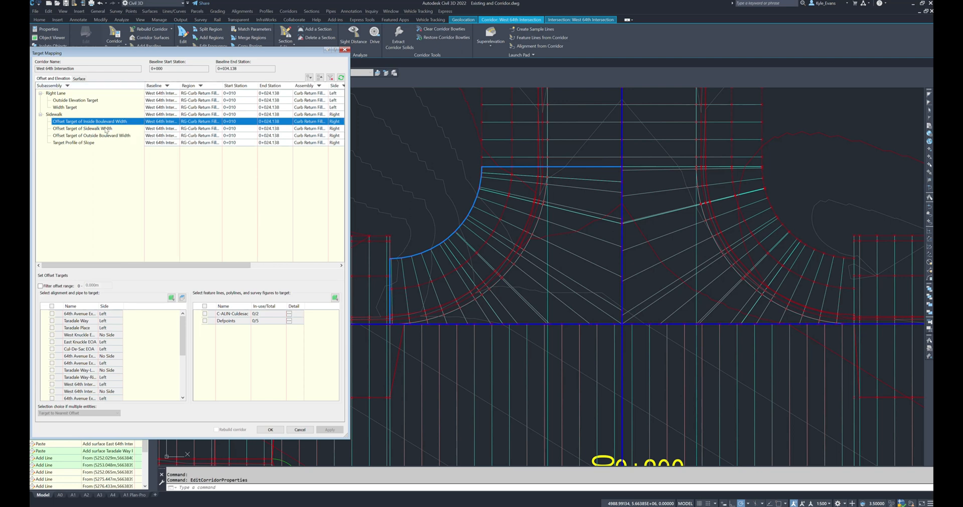
pyautogui.click(103, 129)
pyautogui.click(113, 135)
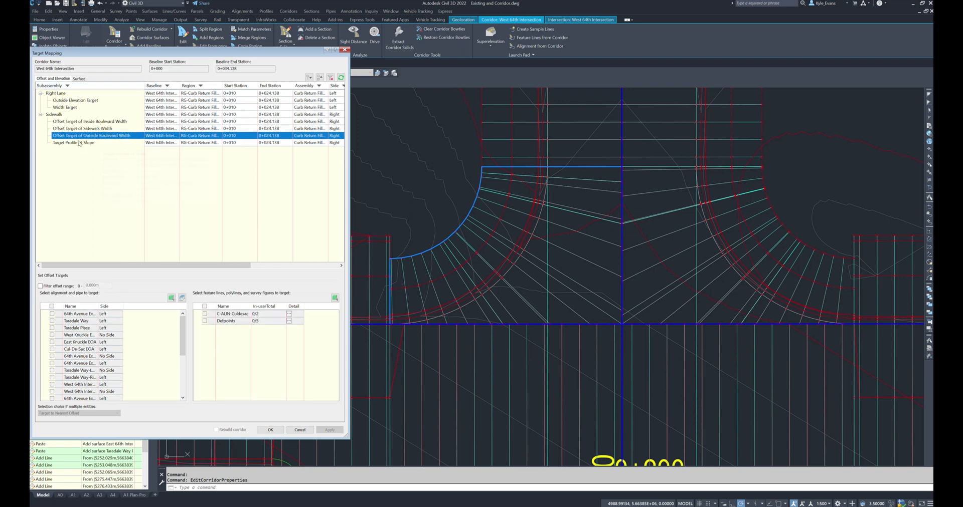
pyautogui.click(71, 101)
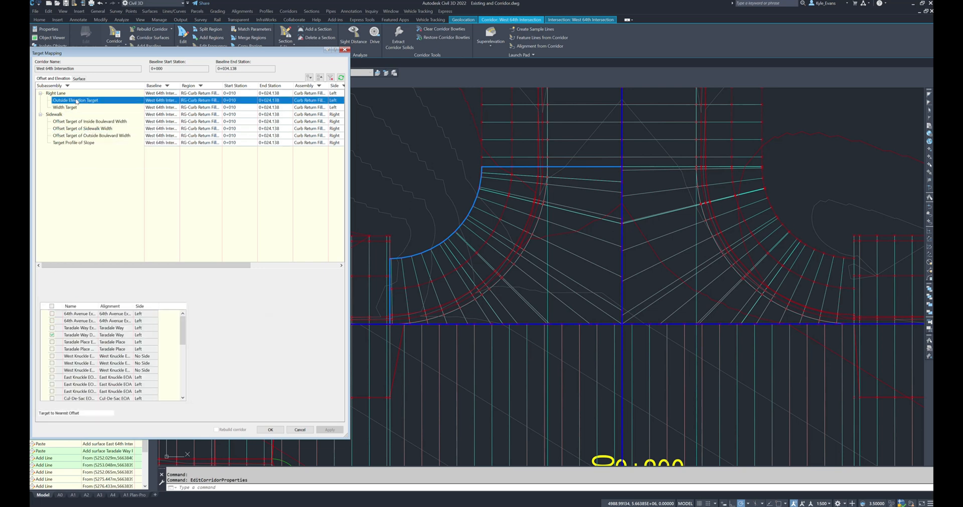
pyautogui.click(74, 143)
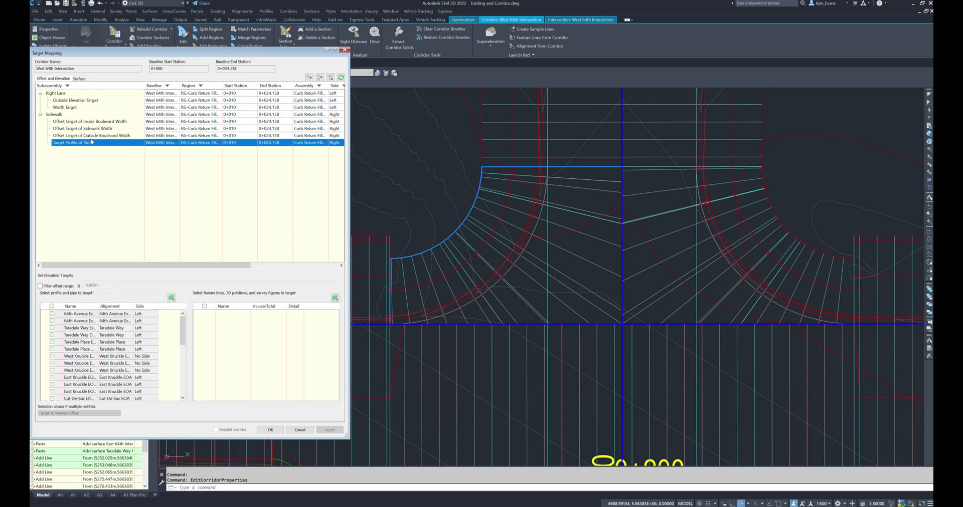
pyautogui.click(128, 137)
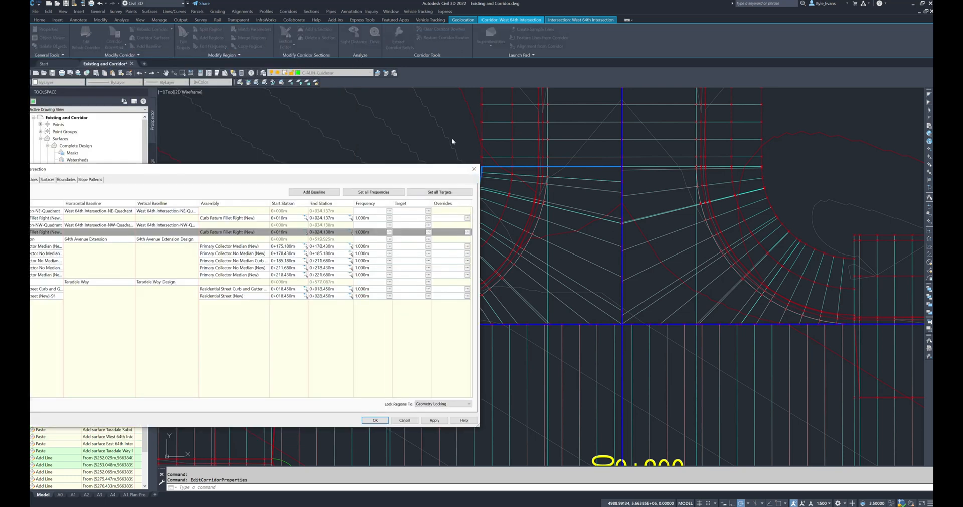
pyautogui.click(474, 168)
pyautogui.press('Escape')
pyautogui.press('Escape')
pyautogui.moveTo(407, 227); pyautogui.dragTo(314, 252, button='middle')
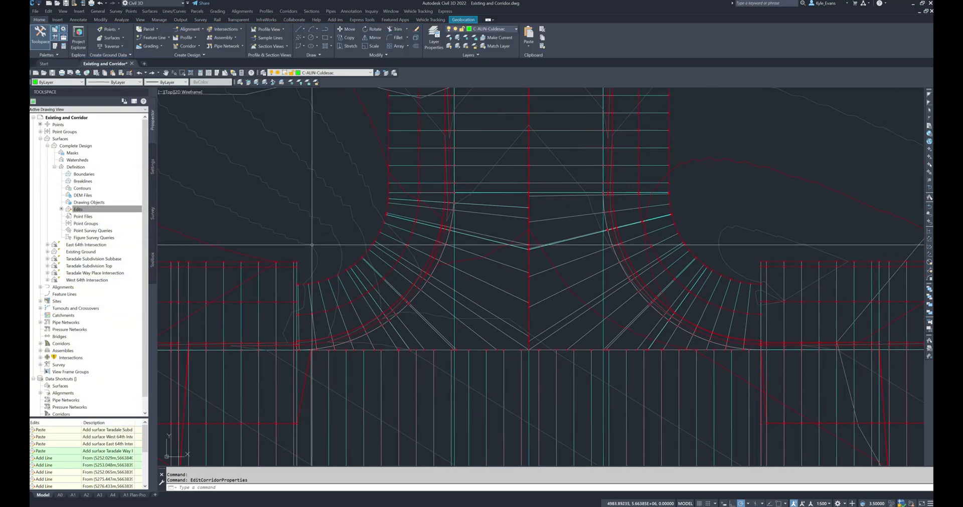
pyautogui.write('pl')
pyautogui.press('Return')
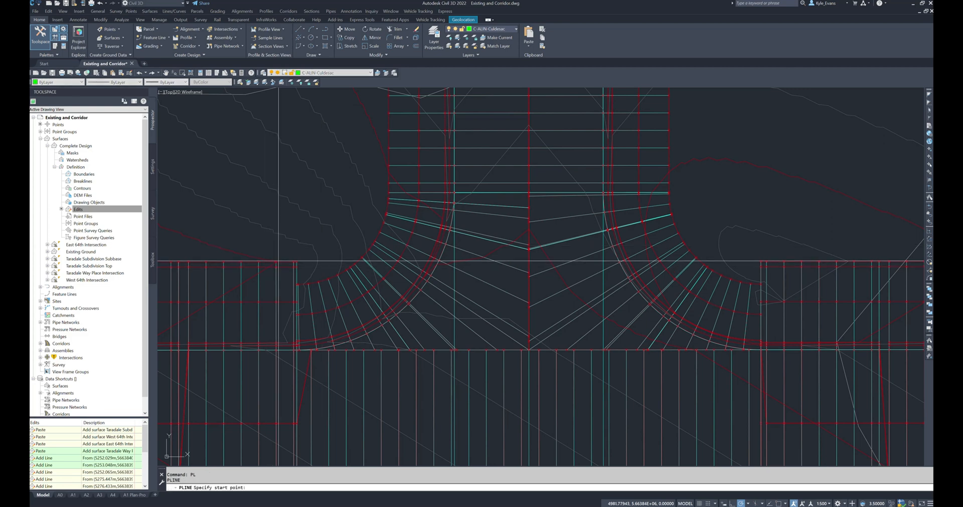
pyautogui.scroll(4, 294, 254)
pyautogui.write('end')
pyautogui.press('Return')
pyautogui.click(307, 272)
pyautogui.press('Escape')
pyautogui.press('Escape')
pyautogui.write('pl')
pyautogui.press('Return')
pyautogui.scroll(2, 394, 269)
pyautogui.write('end')
pyautogui.press('Return')
pyautogui.scroll(2, 394, 268)
pyautogui.click(394, 269)
pyautogui.scroll(2, 394, 269)
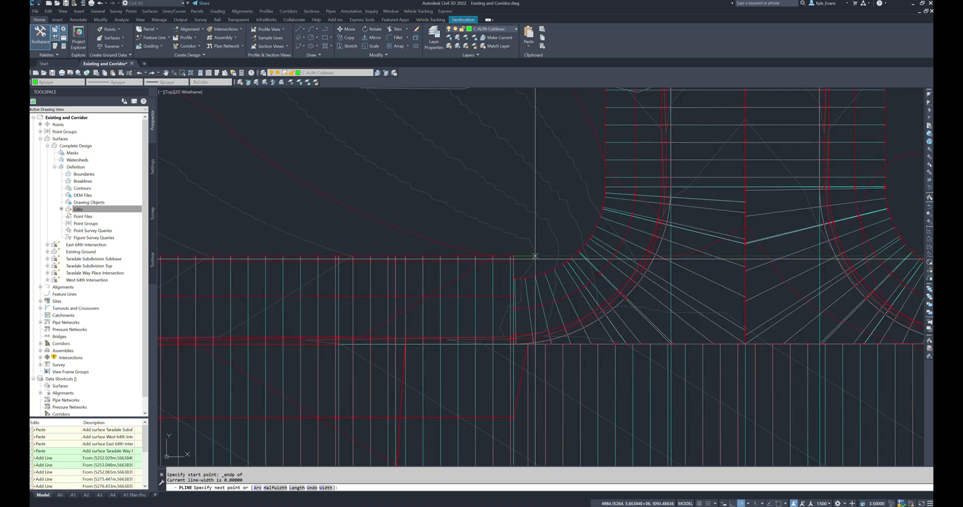
pyautogui.keyDown('shift'); pyautogui.rightClick(398, 266); pyautogui.keyUp('shift')
pyautogui.press('e')
pyautogui.scroll(3, 405, 254)
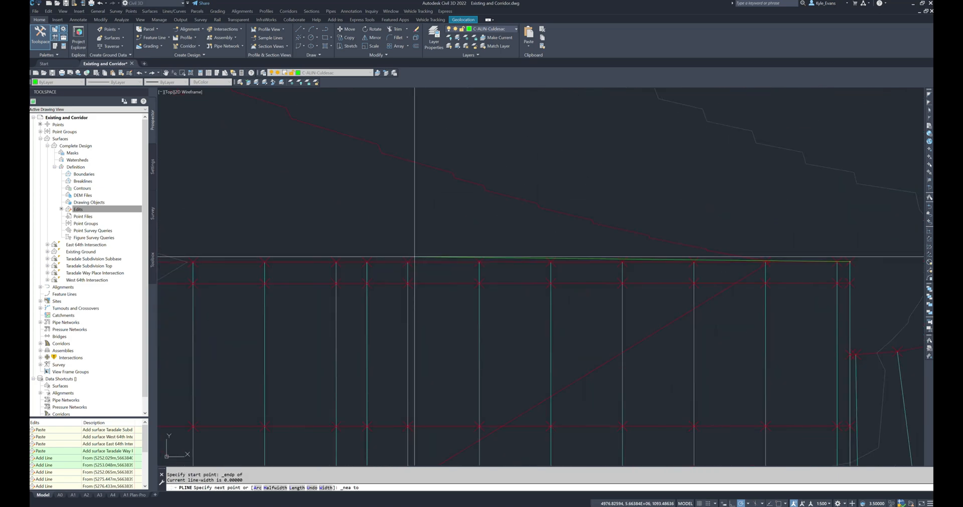
pyautogui.click(422, 259)
pyautogui.keyDown('shift'); pyautogui.rightClick(425, 258); pyautogui.keyUp('shift')
pyautogui.press('r')
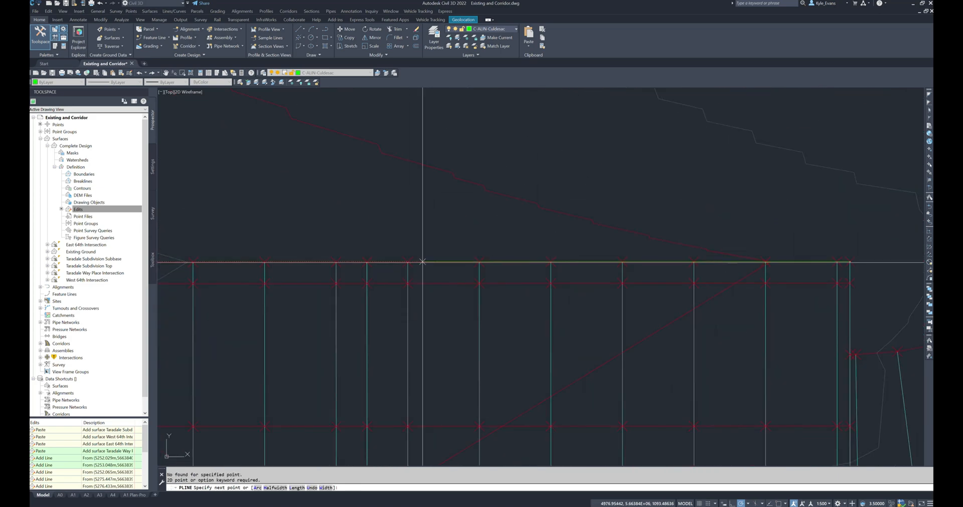
pyautogui.press('Escape')
pyautogui.press('Escape')
pyautogui.scroll(-3, 414, 259)
pyautogui.write('pl')
pyautogui.press('Return')
pyautogui.scroll(3, 507, 260)
pyautogui.keyDown('shift'); pyautogui.rightClick(544, 261); pyautogui.keyUp('shift')
pyautogui.press('e')
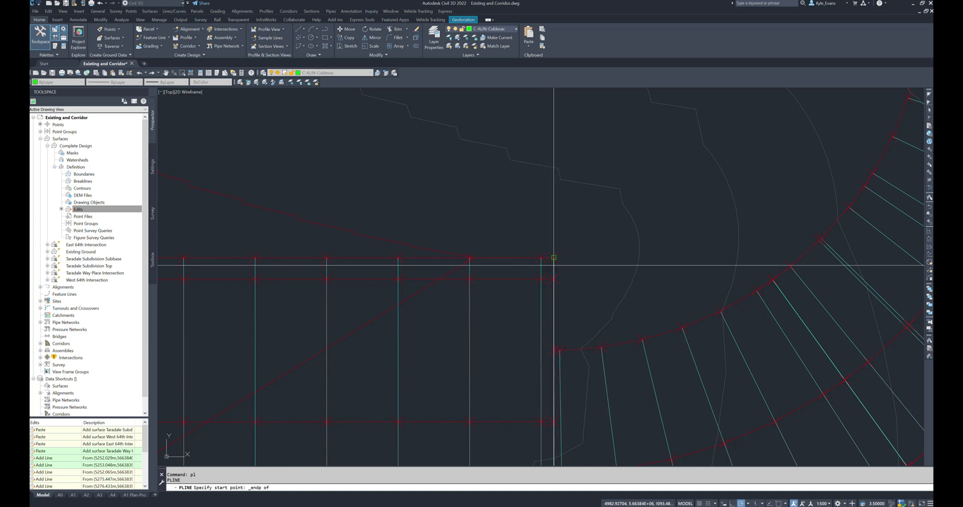
pyautogui.click(553, 258)
pyautogui.keyDown('shift'); pyautogui.rightClick(629, 296); pyautogui.keyUp('shift')
pyautogui.press('r')
pyautogui.scroll(-4, 624, 296)
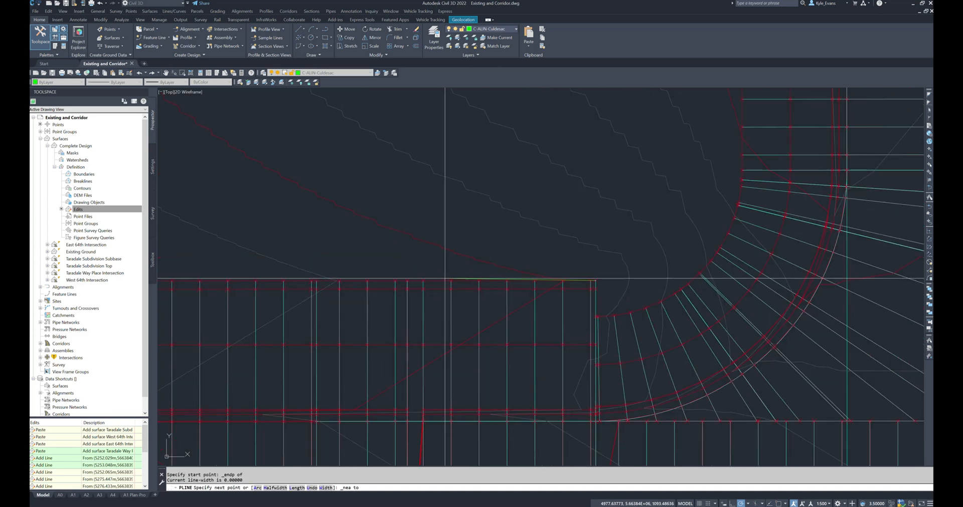
pyautogui.scroll(4, 451, 286)
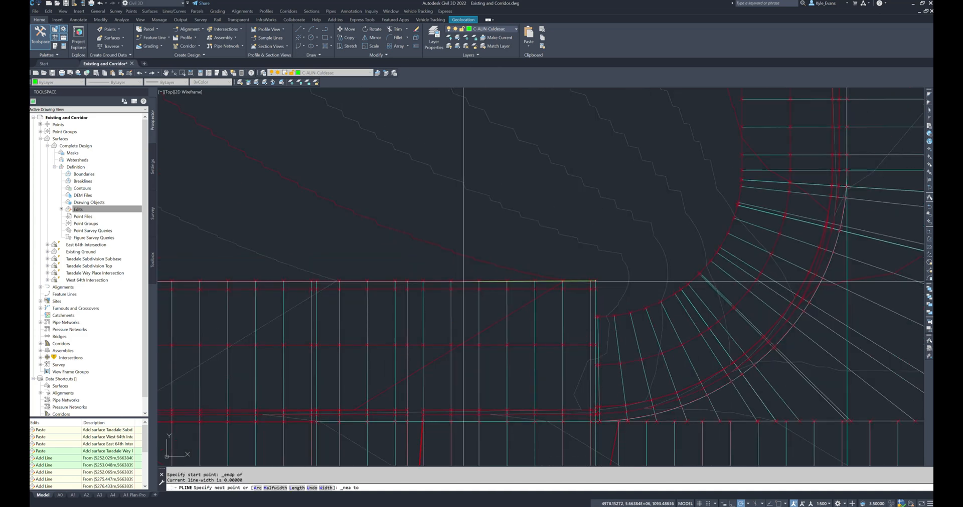
pyautogui.keyDown('shift'); pyautogui.rightClick(462, 279); pyautogui.keyUp('shift')
pyautogui.press('Escape')
pyautogui.press('Escape')
pyautogui.moveTo(595, 286); pyautogui.dragTo(474, 282, button='middle')
pyautogui.write('pl')
pyautogui.press('Return')
pyautogui.keyDown('shift'); pyautogui.rightClick(432, 280); pyautogui.keyUp('shift')
pyautogui.press('Escape')
pyautogui.press('Escape')
# Step: Draw a 3D polyline along the avenue's outer sidewalk edge, between corridor endpoints, ending at the corner beside the NW curb return
pyautogui.write('3')
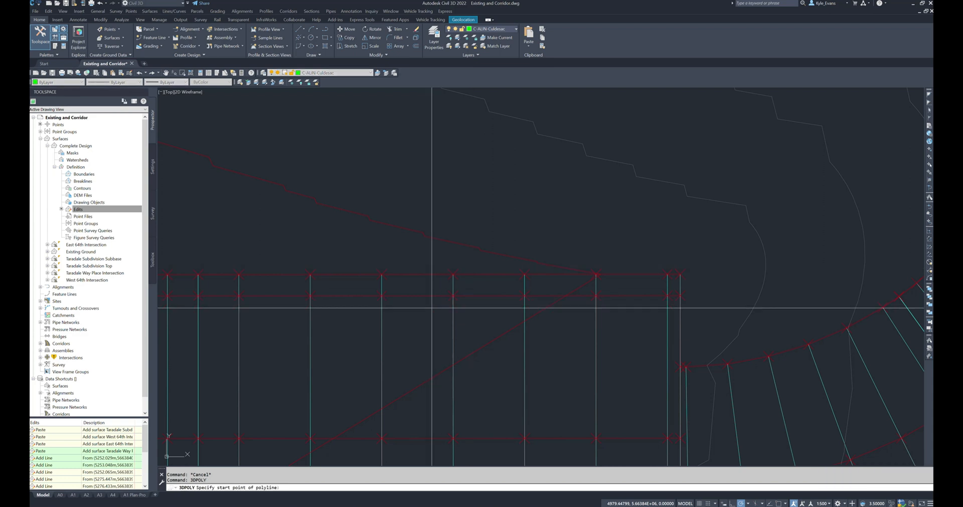
pyautogui.keyDown('shift'); pyautogui.rightClick(453, 279); pyautogui.keyUp('shift')
pyautogui.press('e')
pyautogui.click(453, 274)
pyautogui.keyDown('shift'); pyautogui.rightClick(604, 275); pyautogui.keyUp('shift')
pyautogui.press('e')
pyautogui.click(681, 277)
pyautogui.scroll(-3, 532, 254)
pyautogui.press('Escape')
pyautogui.moveTo(591, 284); pyautogui.dragTo(347, 304, button='middle')
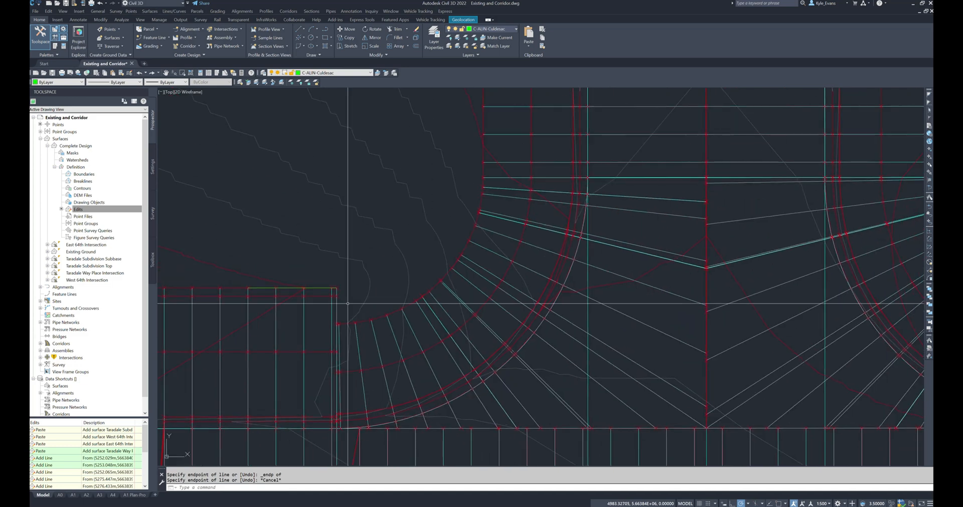
pyautogui.write('3')
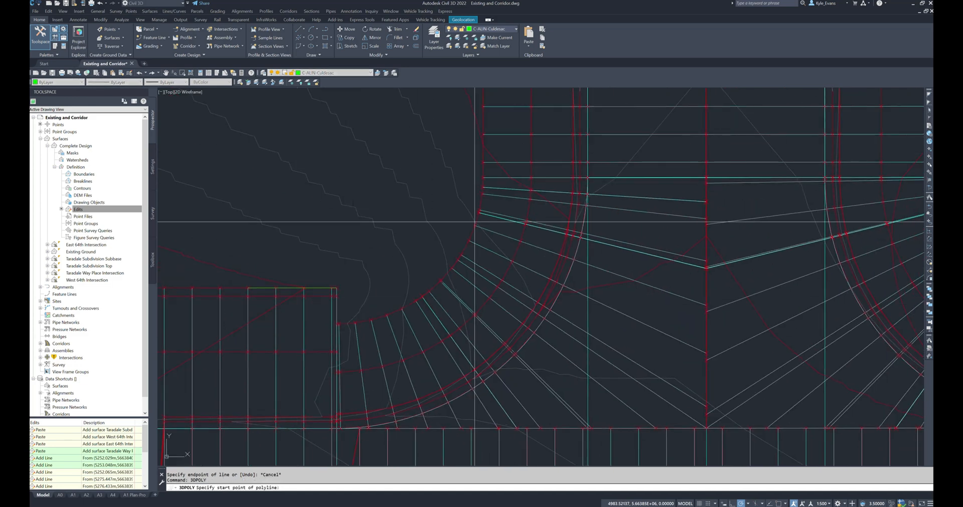
pyautogui.moveTo(529, 123); pyautogui.dragTo(494, 244, button='middle')
pyautogui.keyDown('shift'); pyautogui.rightClick(494, 244); pyautogui.keyUp('shift')
pyautogui.press('e')
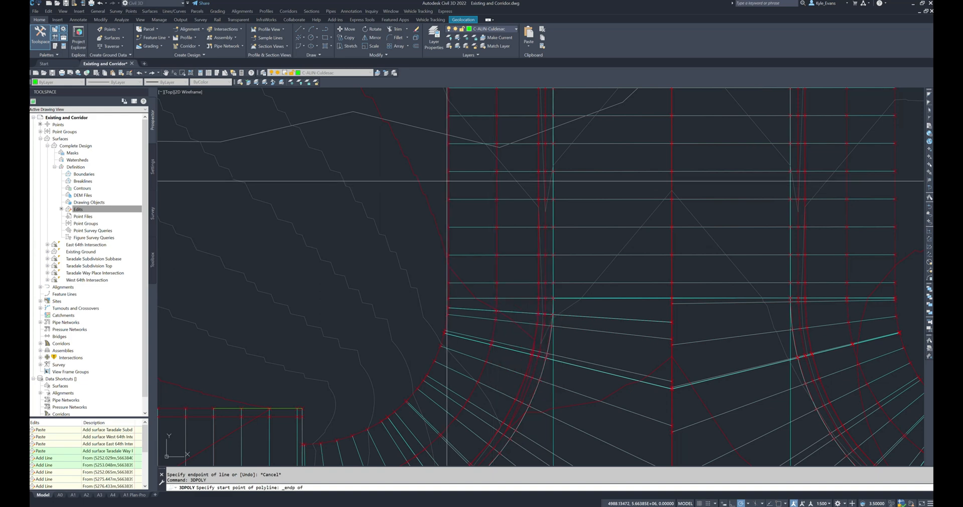
pyautogui.keyDown('shift'); pyautogui.rightClick(447, 183); pyautogui.keyUp('shift')
pyautogui.press('r')
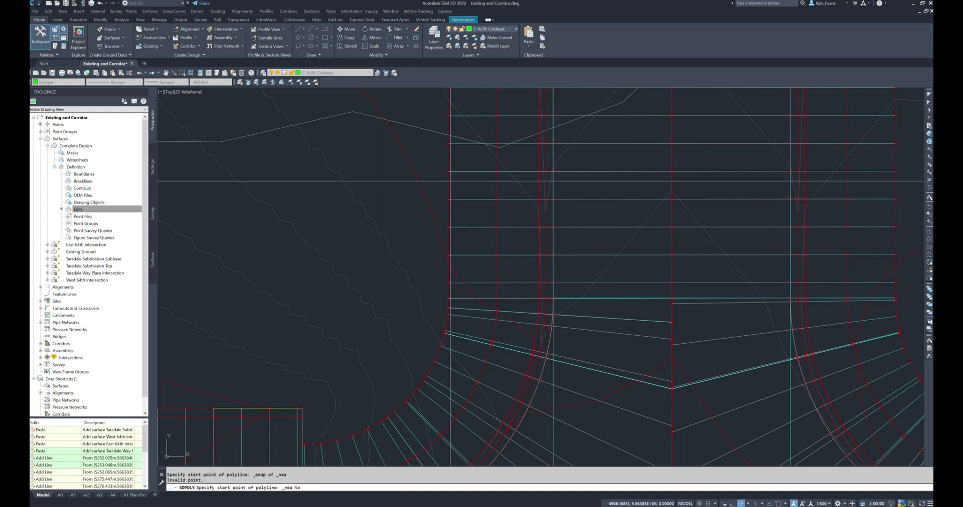
pyautogui.press('Escape')
pyautogui.press('Escape')
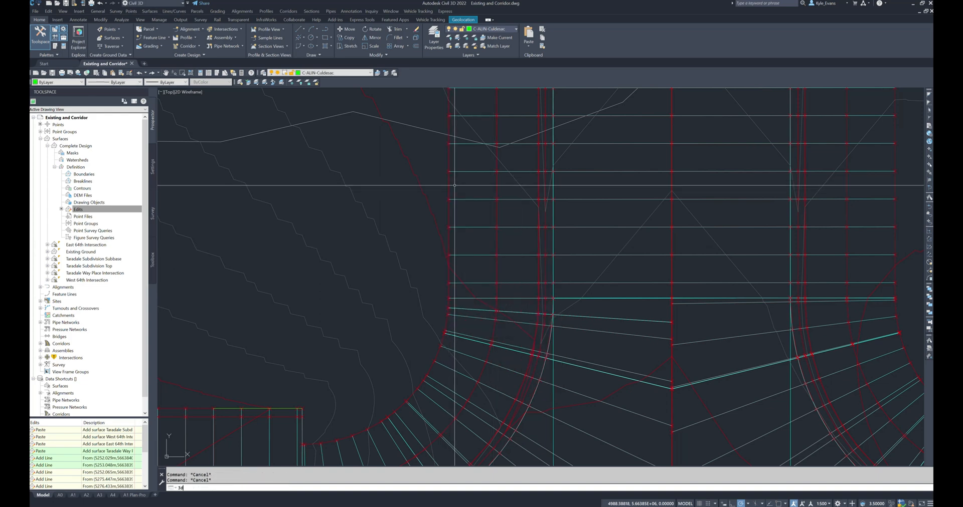
# Step: Draw a 3D polyline along the side street's outer sidewalk edge, just north of the NW curb return, between two corridor endpoints
pyautogui.keyDown('shift'); pyautogui.rightClick(456, 203); pyautogui.keyUp('shift')
pyautogui.press('r')
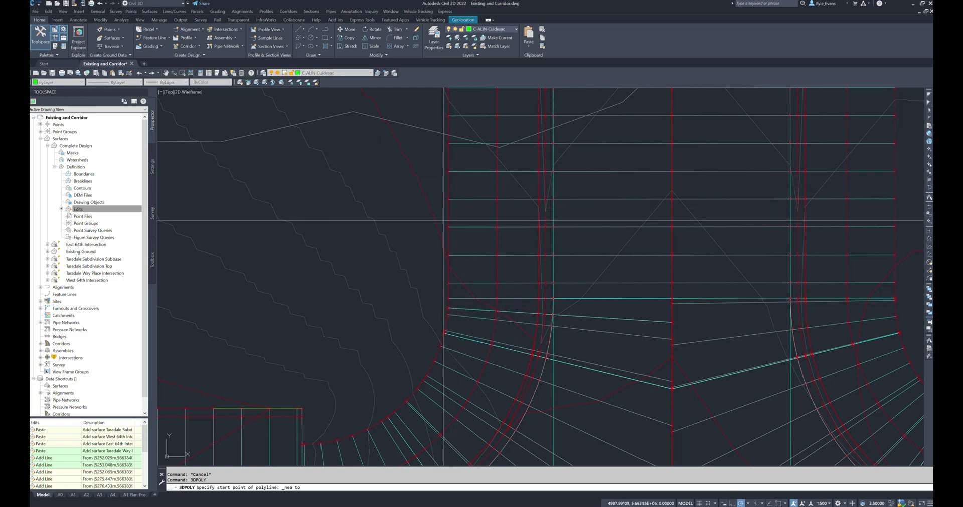
pyautogui.keyDown('shift'); pyautogui.rightClick(455, 299); pyautogui.keyUp('shift')
pyautogui.press('e')
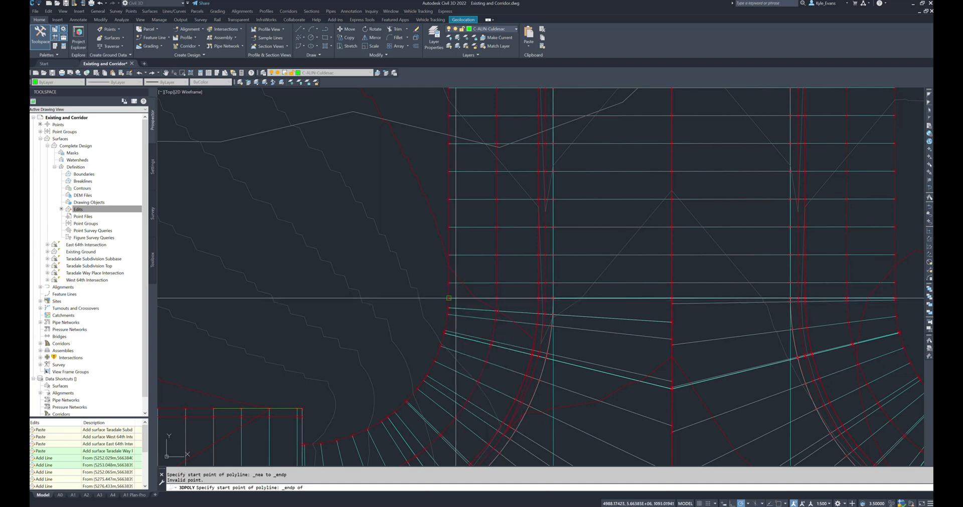
pyautogui.click(449, 255)
pyautogui.keyDown('shift'); pyautogui.rightClick(472, 185); pyautogui.keyUp('shift')
pyautogui.press('e')
pyautogui.click(463, 171)
pyautogui.press('Escape')
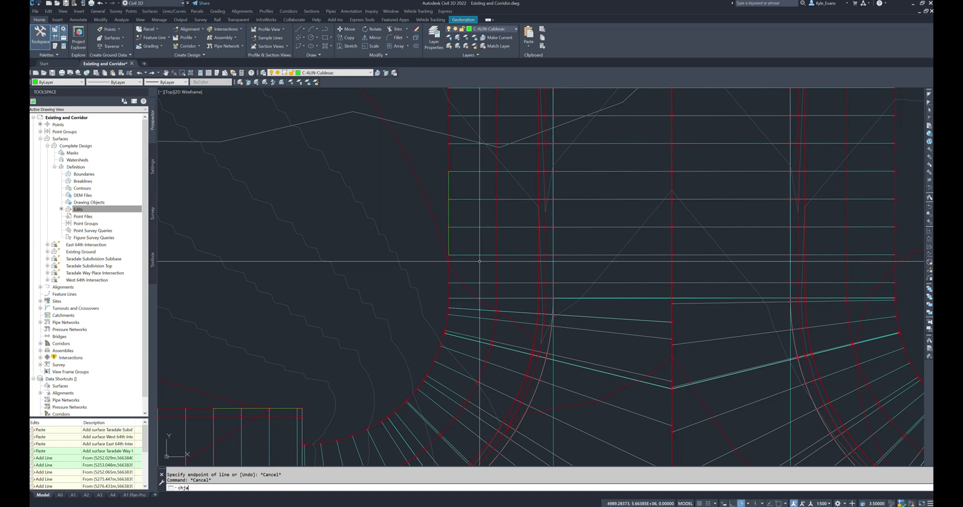
# Step: Set both chamfer distances to 4.5 and try to chamfer the two 3D polylines beside the NW curb return
pyautogui.write('changer')
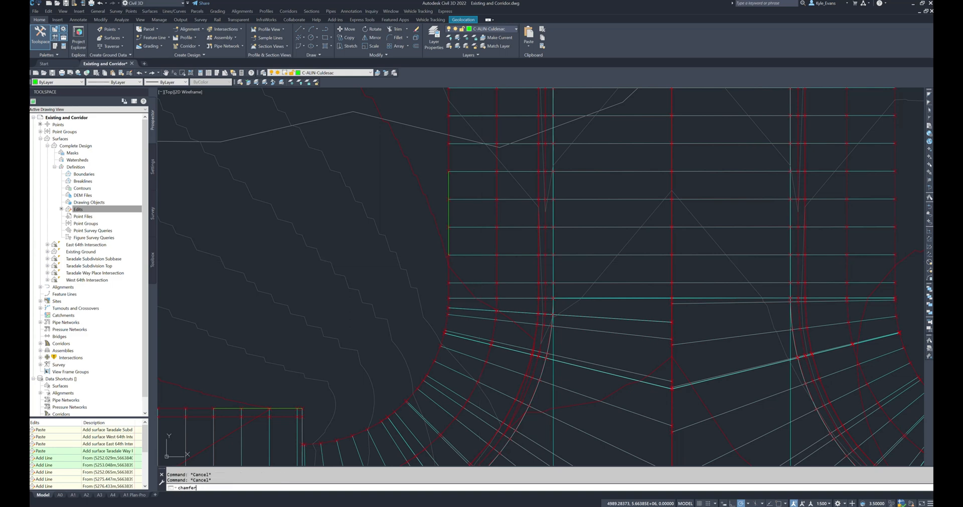
pyautogui.press('Return')
pyautogui.write('d')
pyautogui.press('Return')
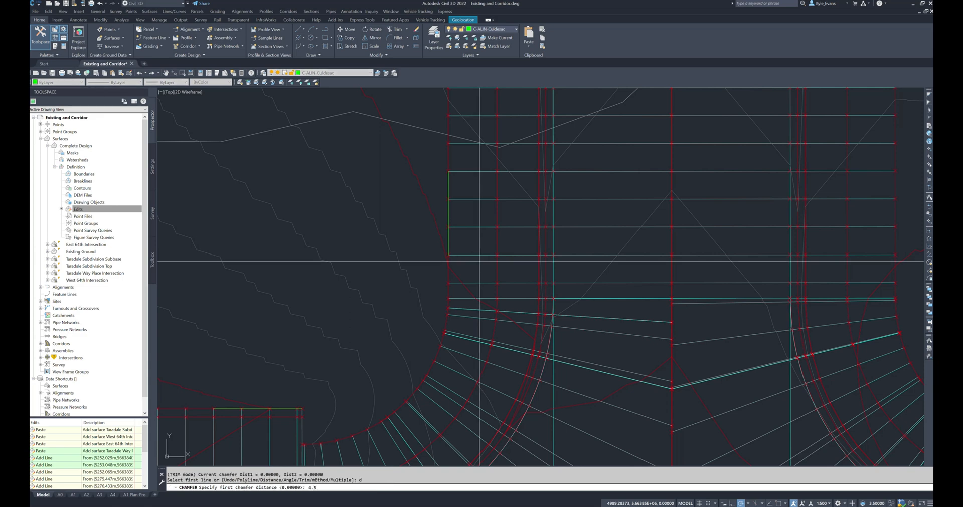
pyautogui.press('Return')
pyautogui.press('Return')
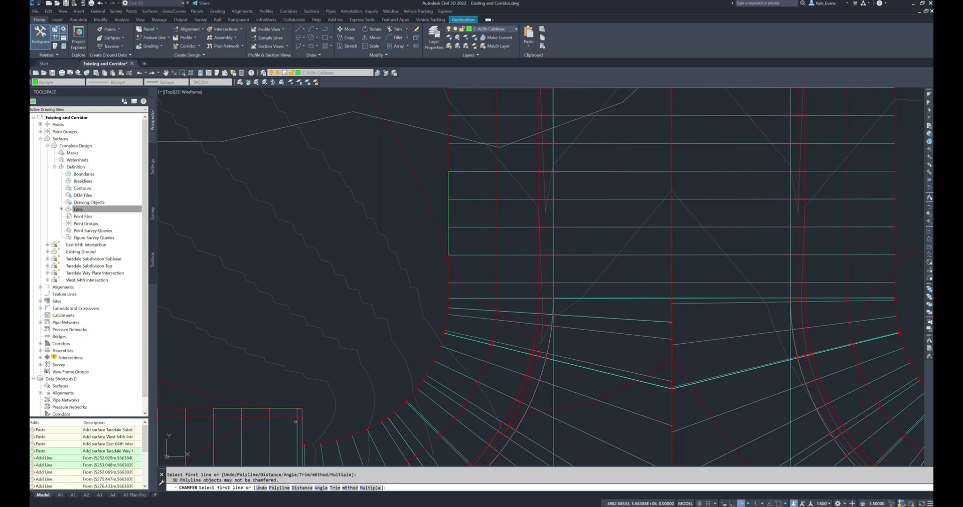
pyautogui.press('Escape')
# Step: Flatten the two 3D polylines beside the NW curb return without removing hidden lines
pyautogui.scroll(-2, 296, 422)
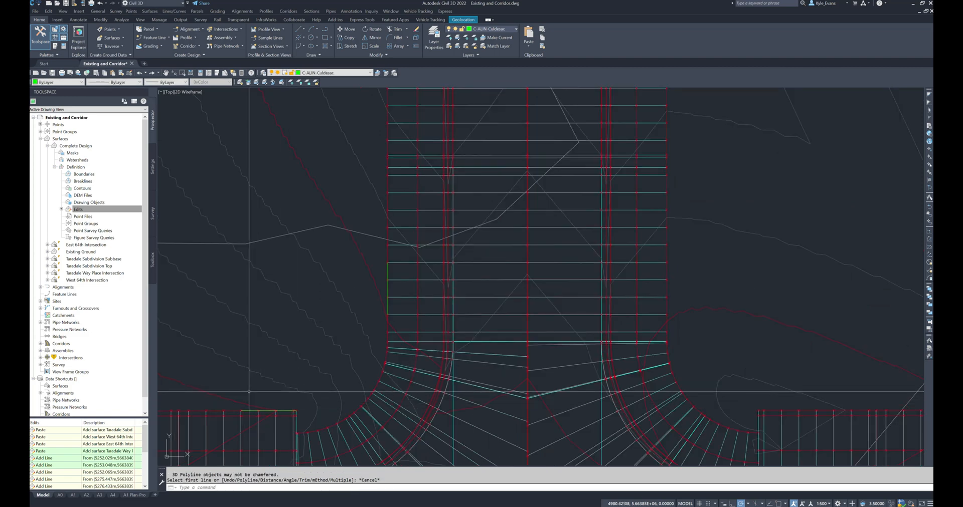
pyautogui.click(230, 426)
pyautogui.click(323, 382)
pyautogui.click(380, 323)
pyautogui.click(402, 256)
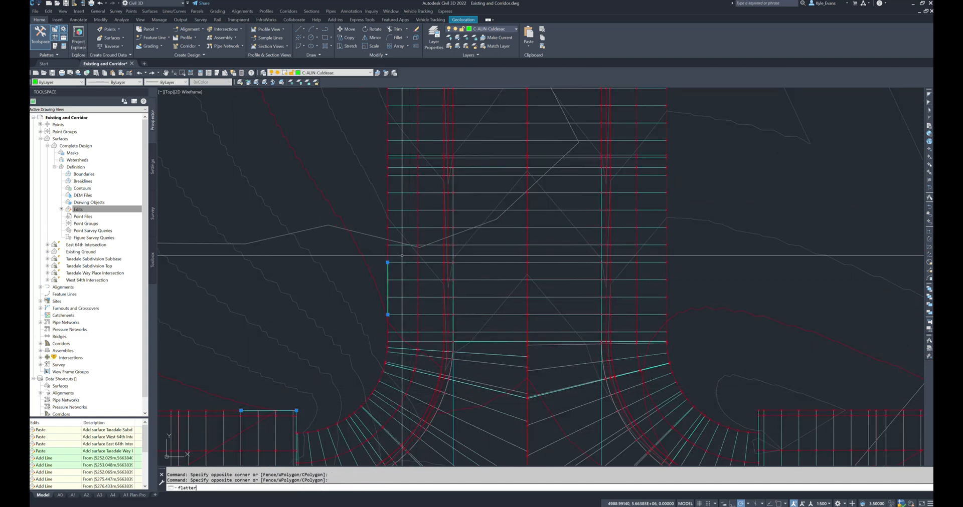
pyautogui.press('Return')
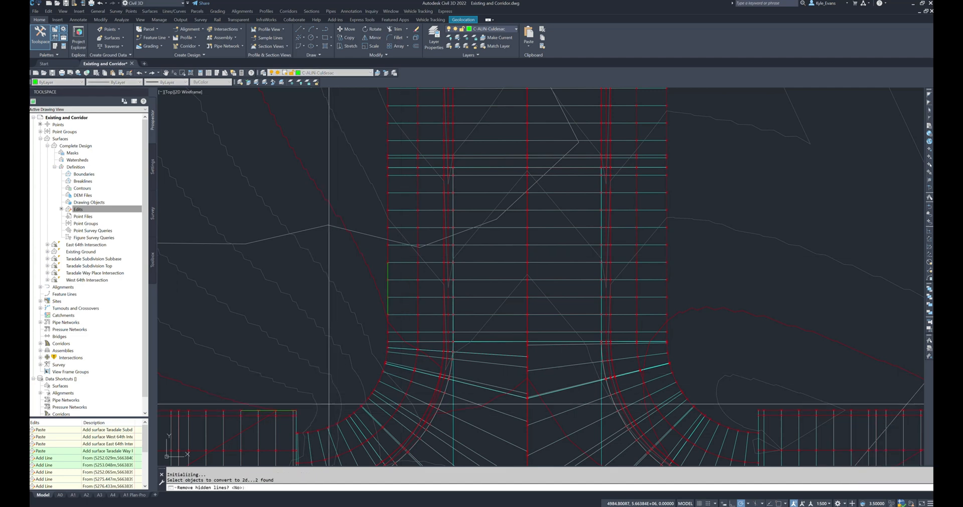
pyautogui.press('Return')
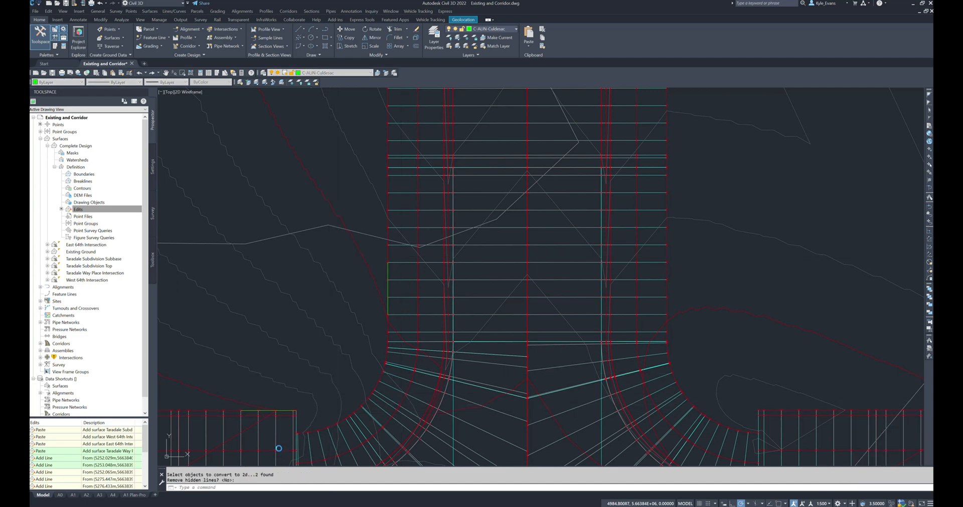
# Step: Open the properties of the flattened polyline along the avenue's sidewalk edge to check its object type
pyautogui.click(283, 411)
pyautogui.rightClick(334, 259)
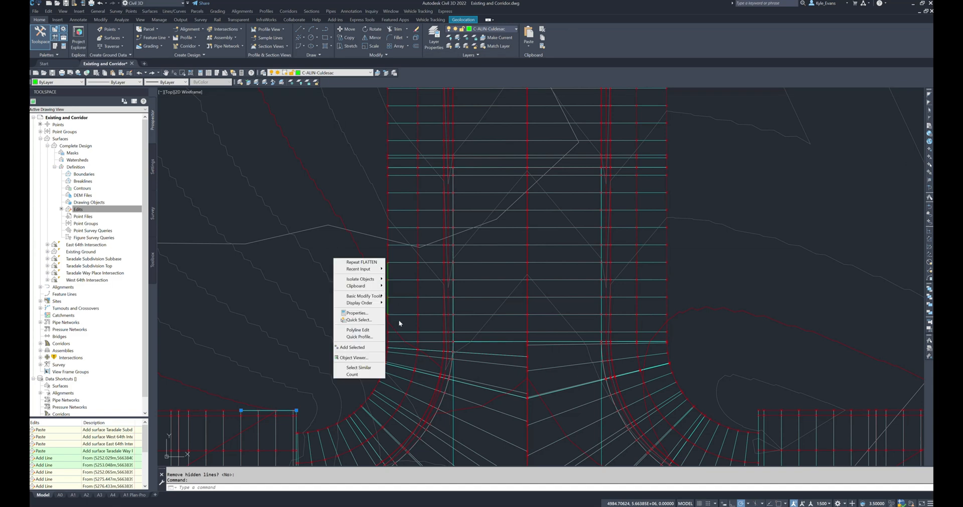
pyautogui.click(356, 313)
pyautogui.press('Escape')
# Step: Convert both 3D polylines beside the NW curb return to 2D polylines and check the resulting object type
pyautogui.click(280, 421)
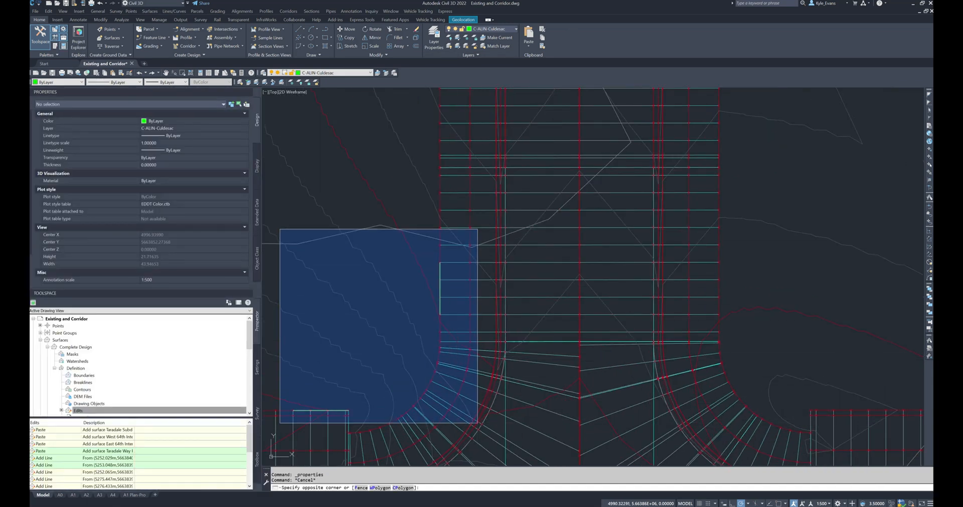
pyautogui.click(478, 229)
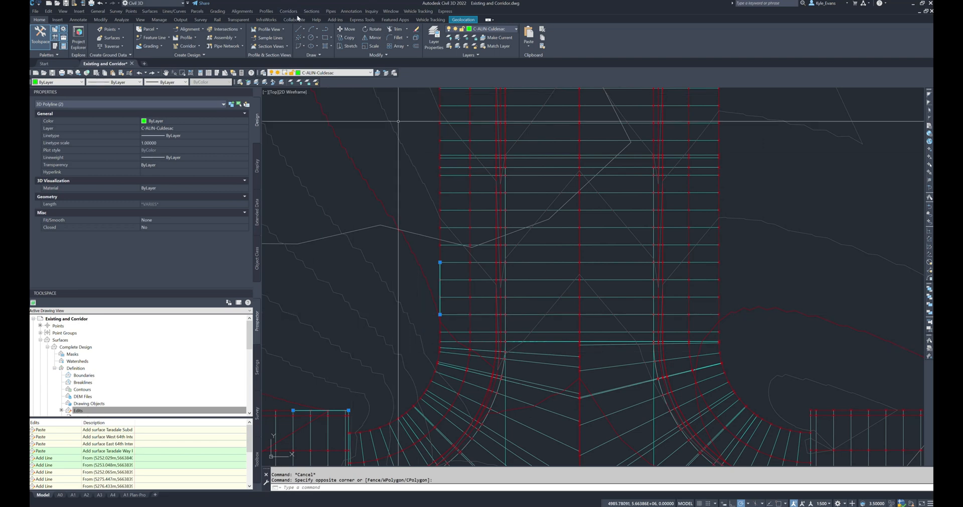
pyautogui.click(217, 11)
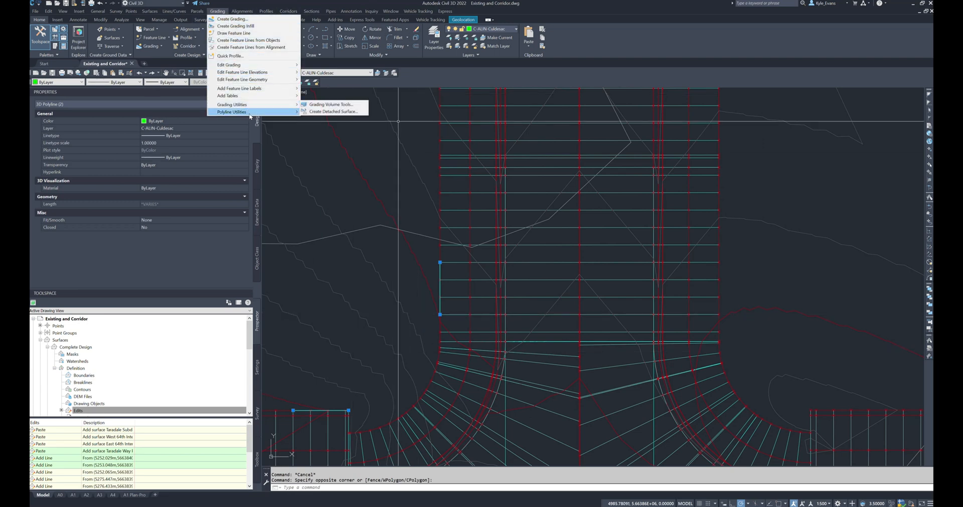
pyautogui.moveTo(250, 117)
pyautogui.click(334, 119)
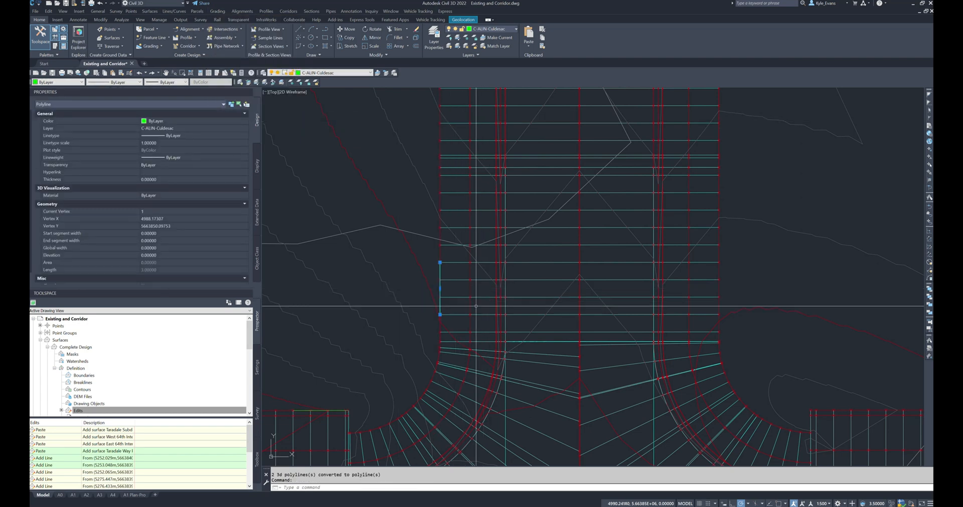
pyautogui.moveTo(376, 320); pyautogui.dragTo(408, 322, button='middle')
pyautogui.press('Escape')
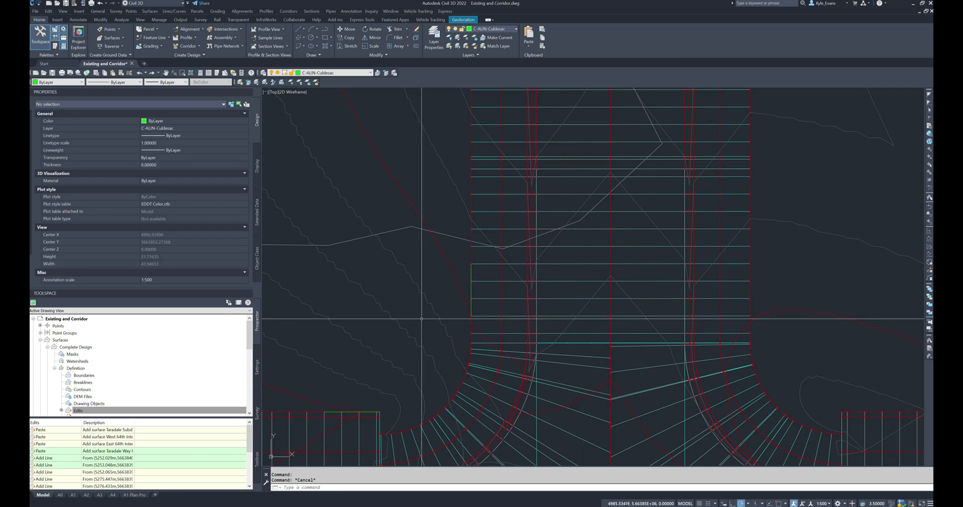
# Step: Chamfer the two 2D polylines with the 4.5 distances to join them across the NW curb return corner
pyautogui.write('cham')
pyautogui.press('Return')
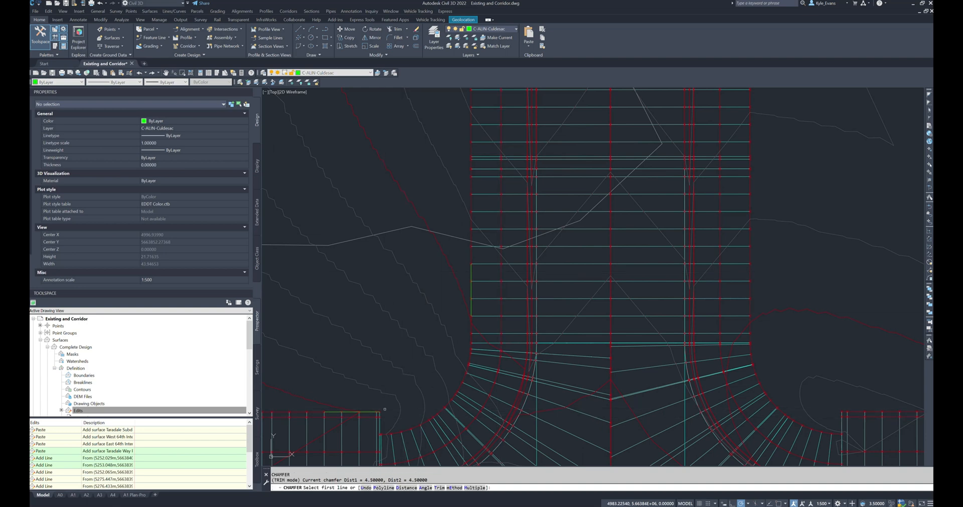
pyautogui.click(474, 327)
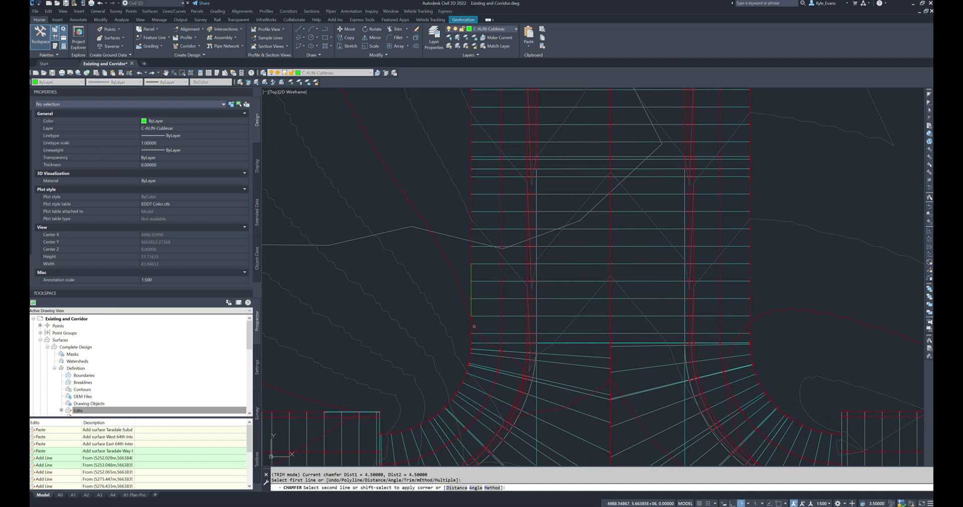
pyautogui.press('Escape')
pyautogui.moveTo(442, 361); pyautogui.dragTo(430, 318, button='middle')
pyautogui.click(430, 318)
pyautogui.press('Escape')
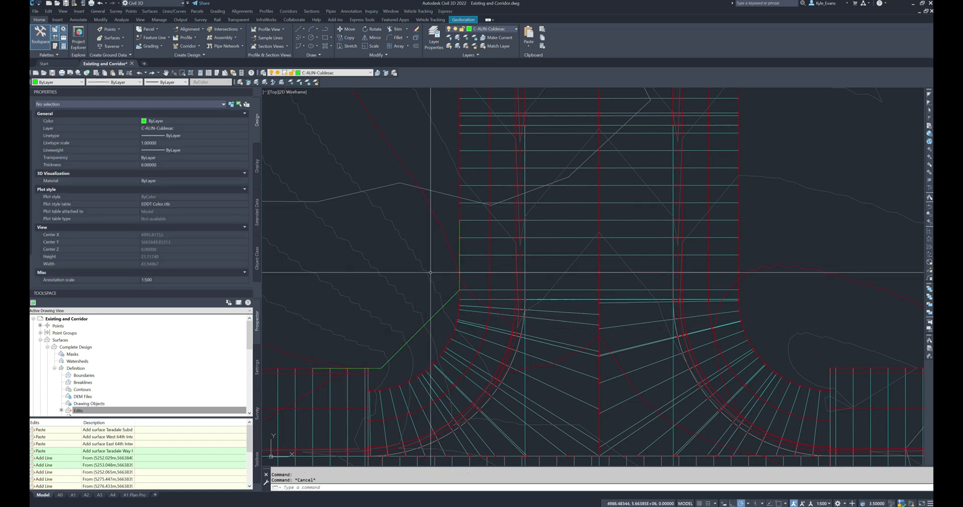
# Step: Close the Properties palette and expand the drawing's Sites to check the Intersections and Road Curbs sites
pyautogui.moveTo(458, 308); pyautogui.dragTo(483, 305, button='middle')
pyautogui.click(485, 271)
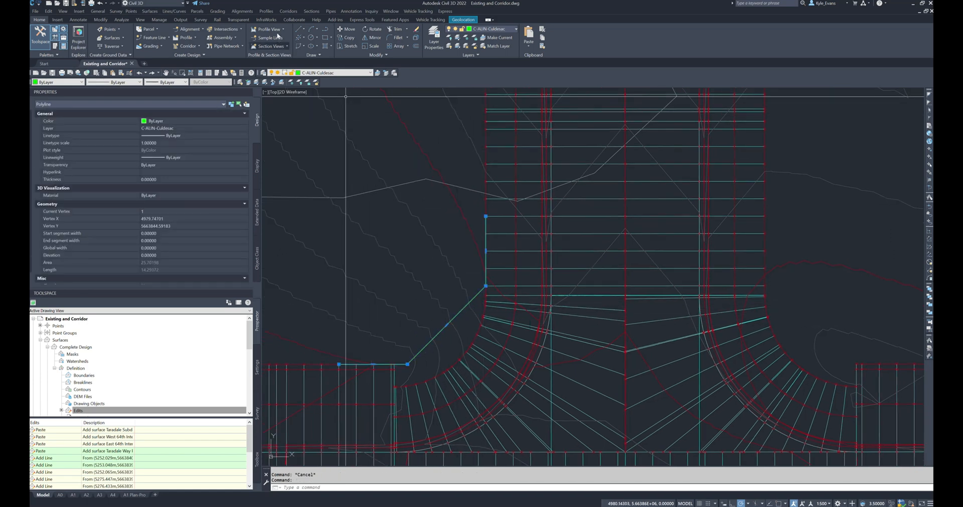
pyautogui.click(250, 92)
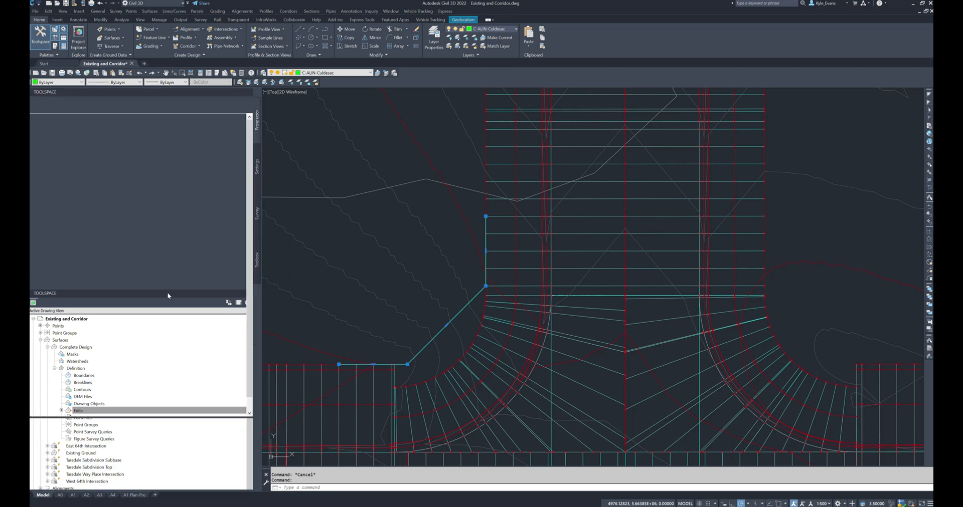
pyautogui.moveTo(400, 265); pyautogui.dragTo(482, 267, button='middle')
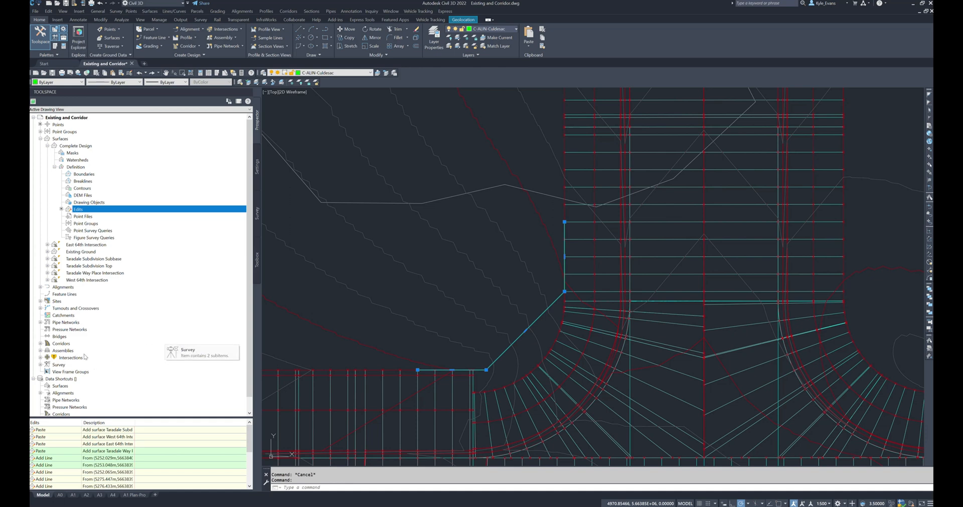
pyautogui.doubleClick(55, 308)
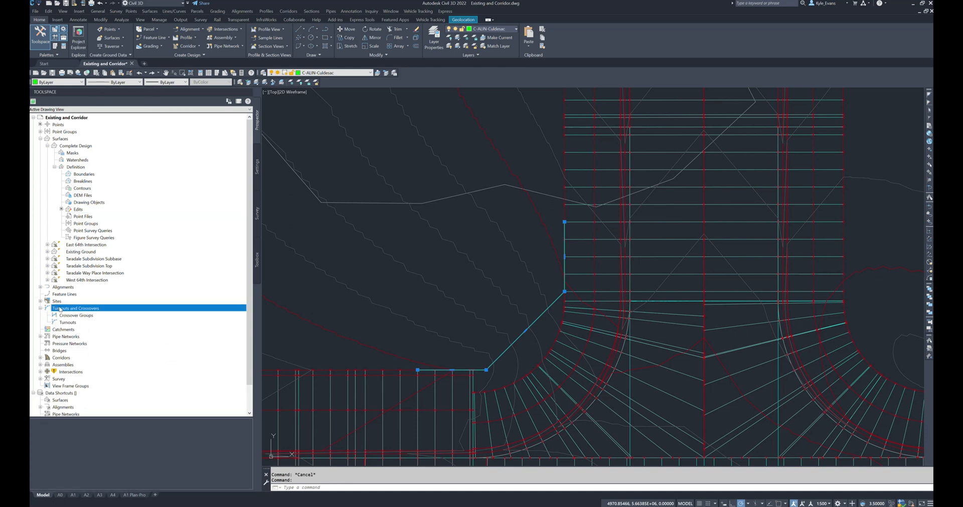
pyautogui.doubleClick(195, 302)
pyautogui.rightClick(76, 308)
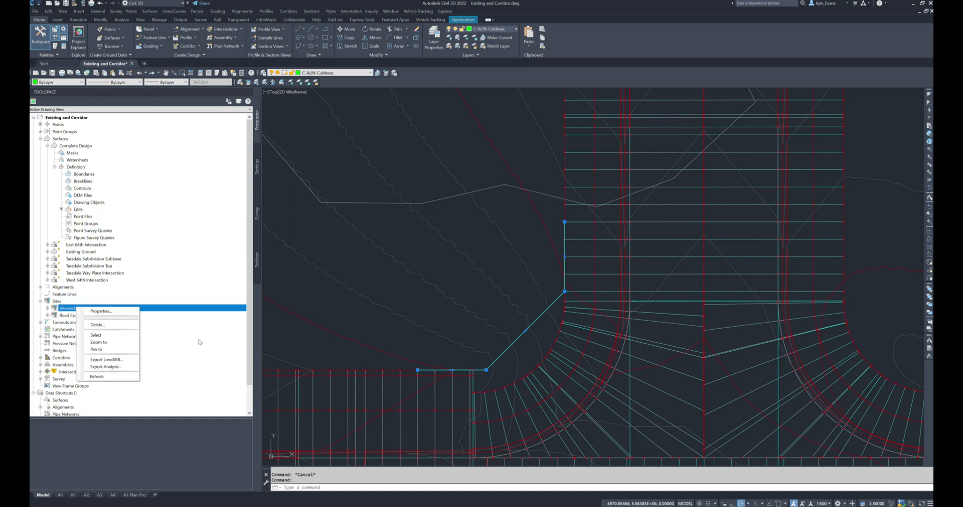
pyautogui.click(60, 309)
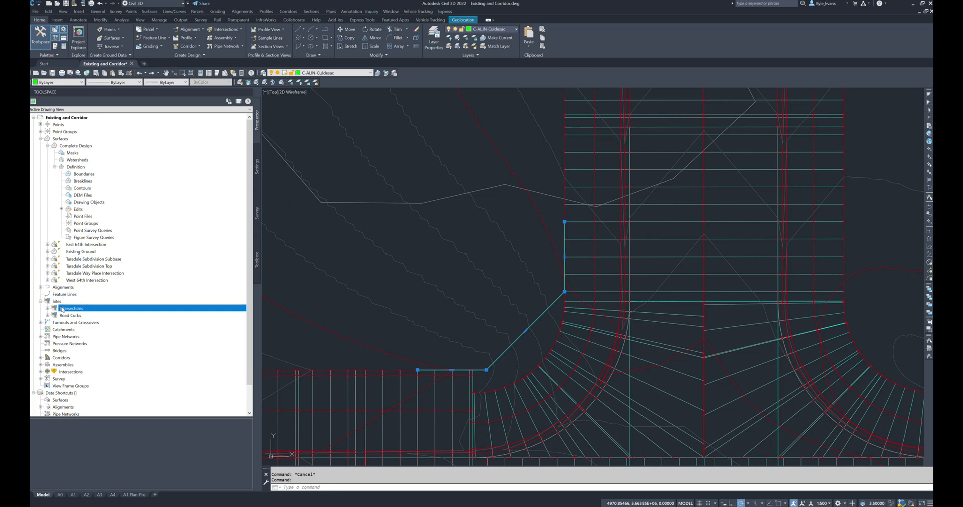
pyautogui.moveTo(61, 309)
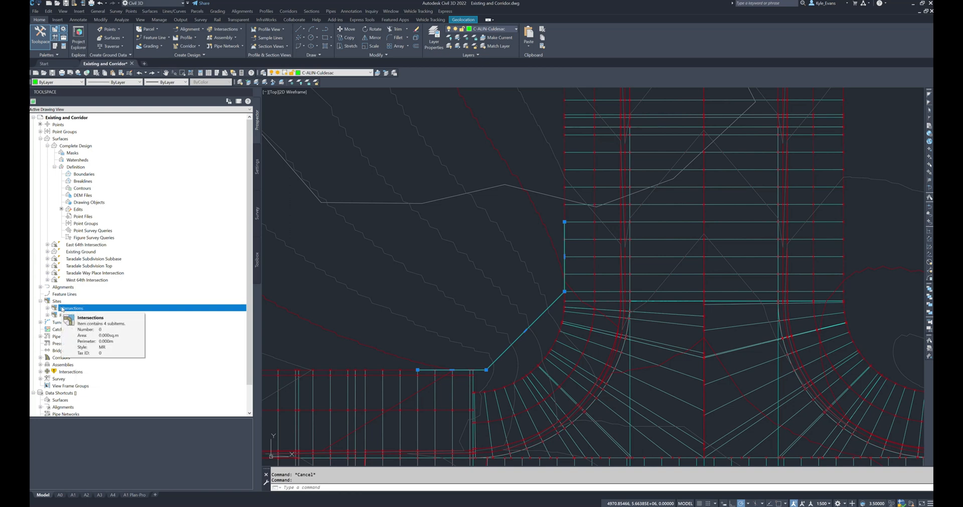
pyautogui.press('Escape')
pyautogui.moveTo(456, 267); pyautogui.dragTo(391, 228, button='middle')
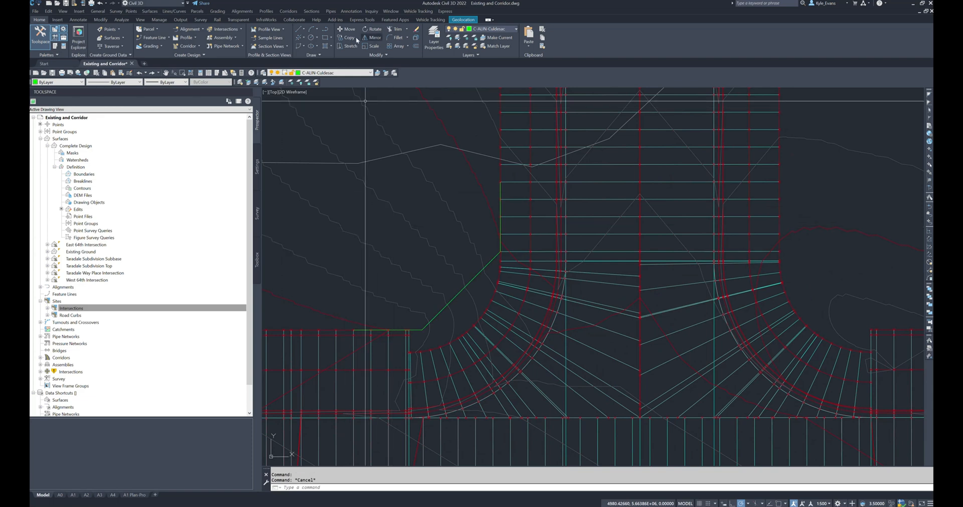
# Step: Convert the green corner polyline to a feature line on the Intersections site with the EDDT Feature Line Yellow style and elevation assignment enabled
pyautogui.click(213, 13)
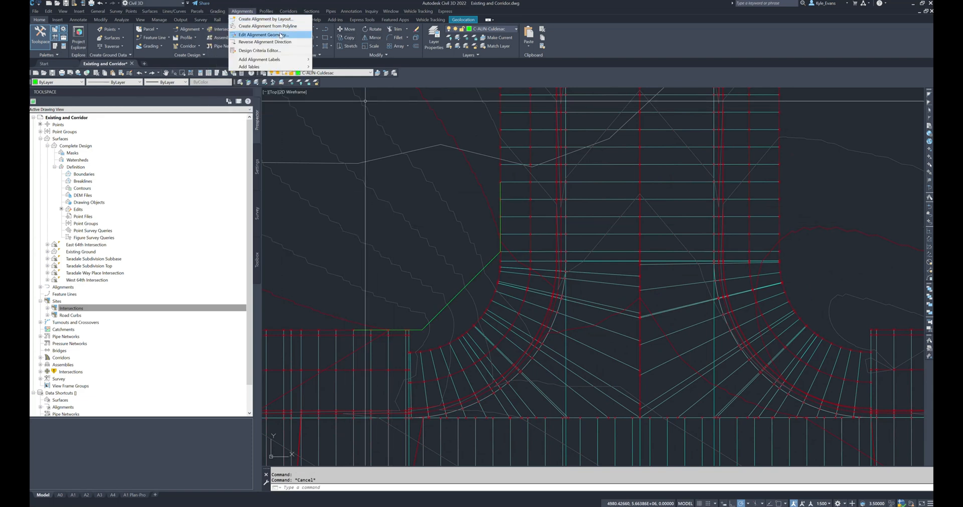
pyautogui.click(241, 40)
pyautogui.click(474, 278)
pyautogui.rightClick(441, 286)
pyautogui.click(466, 289)
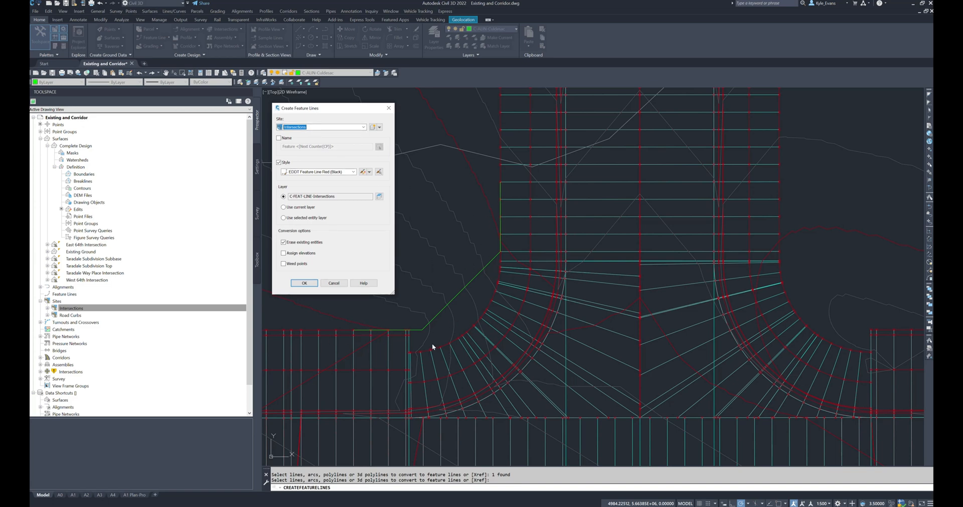
pyautogui.click(336, 175)
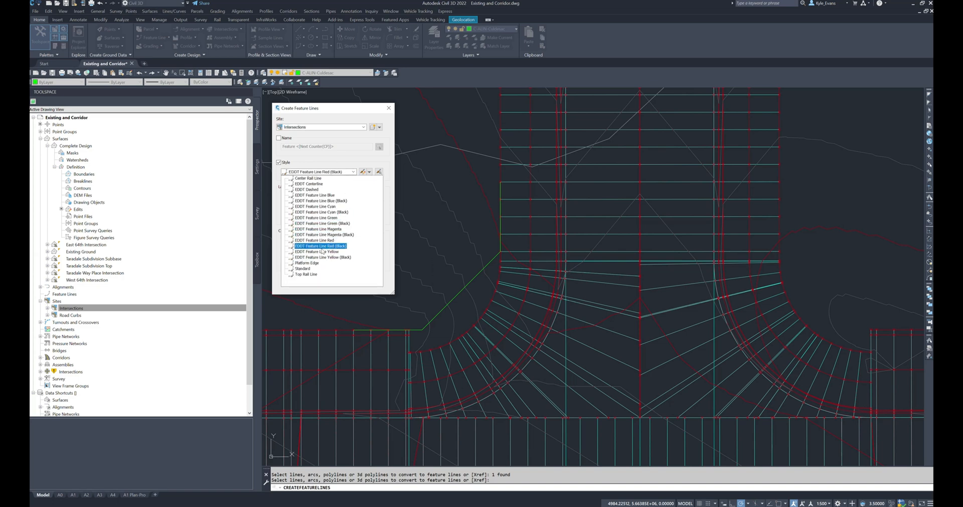
pyautogui.click(323, 252)
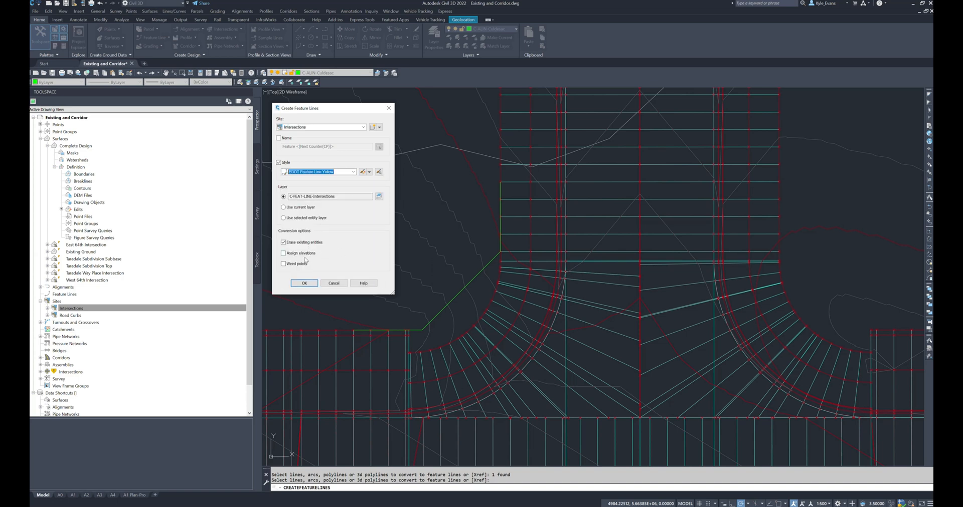
pyautogui.click(304, 284)
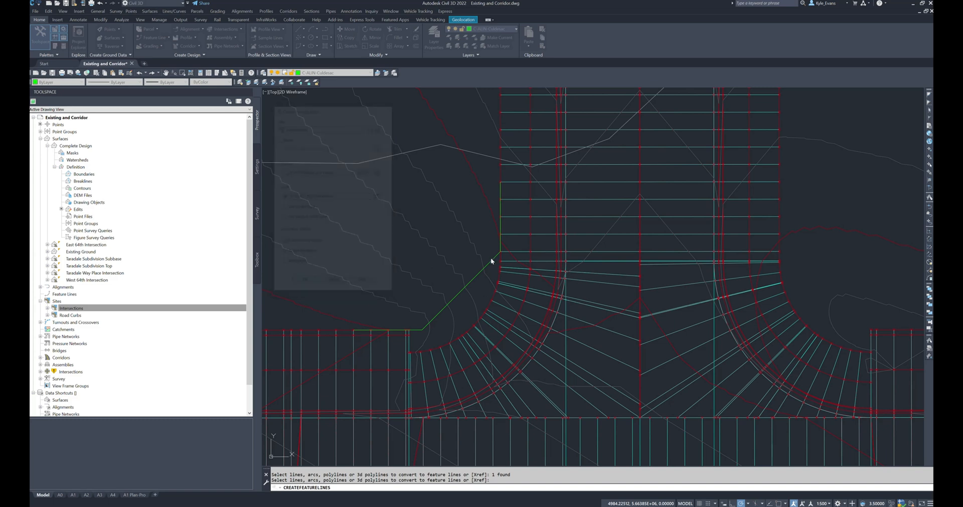
# Step: Assign the feature line's elevations from the Complete Design surface
pyautogui.click(491, 256)
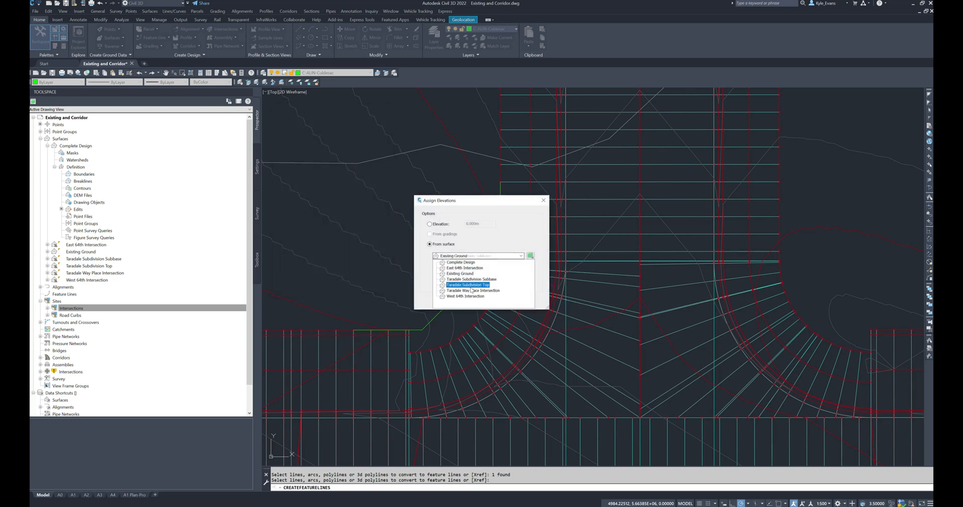
pyautogui.click(461, 262)
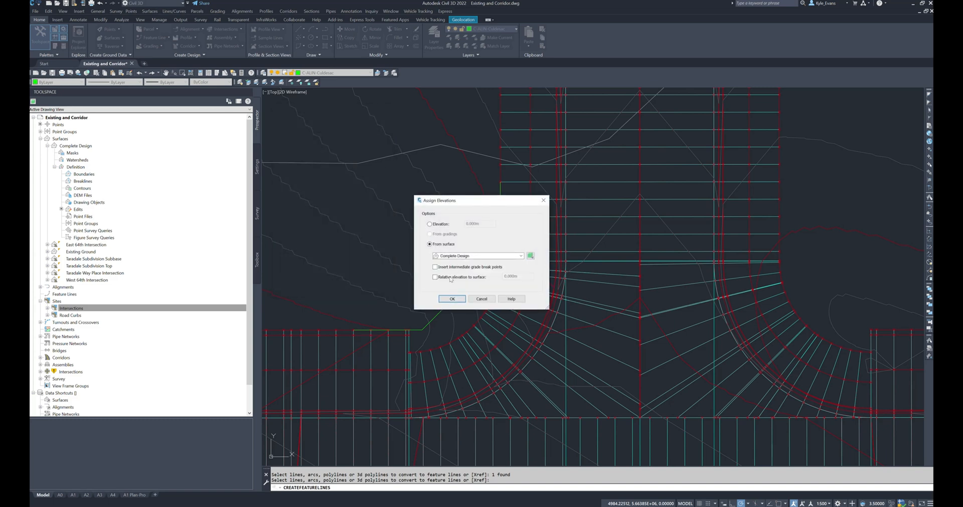
pyautogui.press('Return')
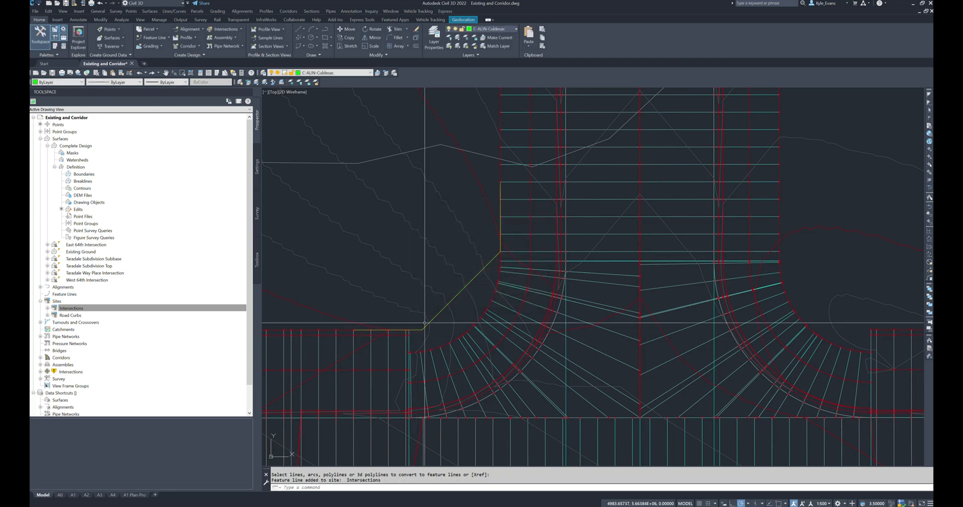
# Step: Select the new feature line to check its vertices, and clear the selection
pyautogui.click(435, 316)
pyautogui.click(438, 315)
pyautogui.click(430, 302)
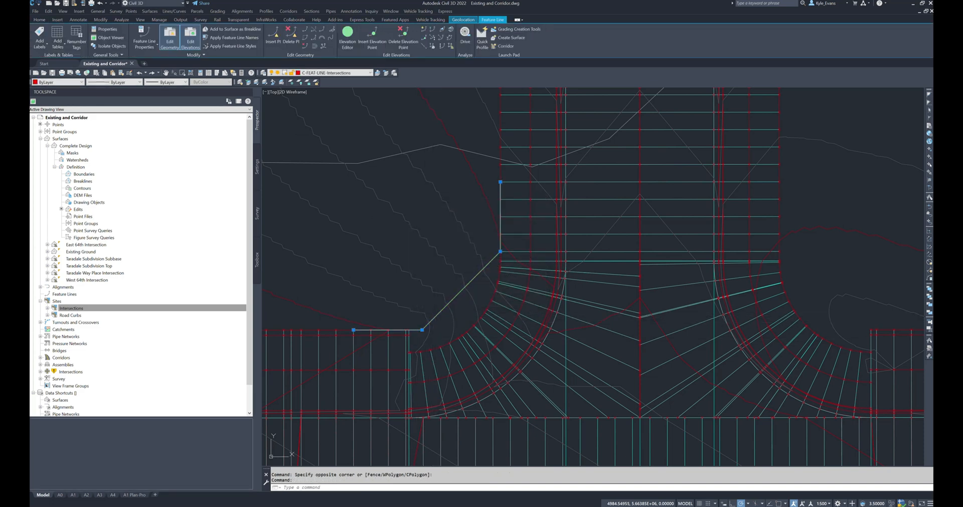
pyautogui.press('Escape')
pyautogui.press('Escape')
# Step: Open the corridor properties of the West 64th Intersection corridor and shrink the dialog to uncover the drawing
pyautogui.scroll(-4, 455, 296)
pyautogui.moveTo(456, 296)
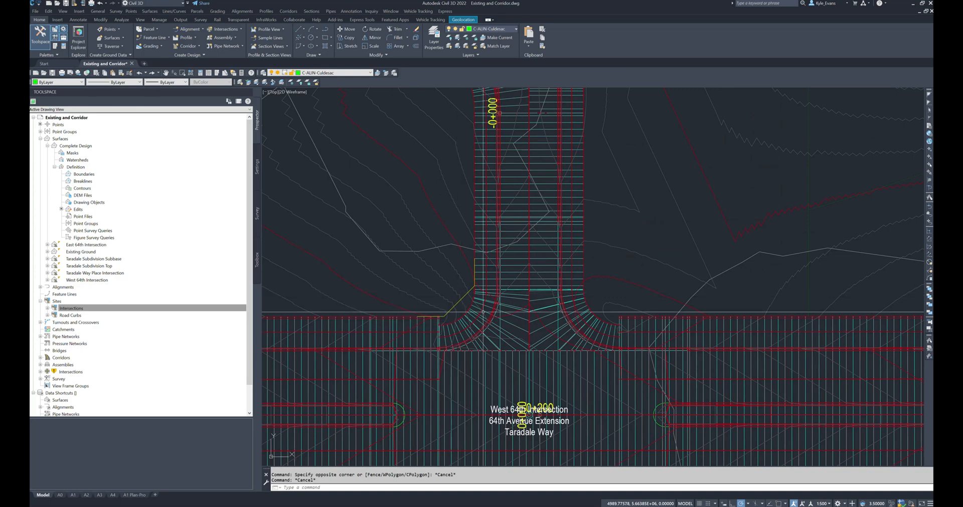
pyautogui.scroll(3, 456, 296)
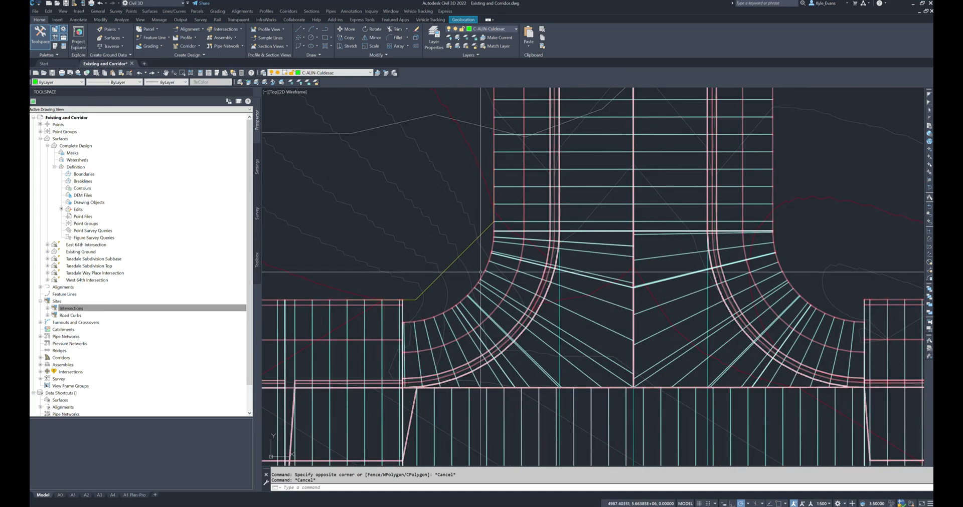
pyautogui.click(524, 183)
pyautogui.rightClick(516, 264)
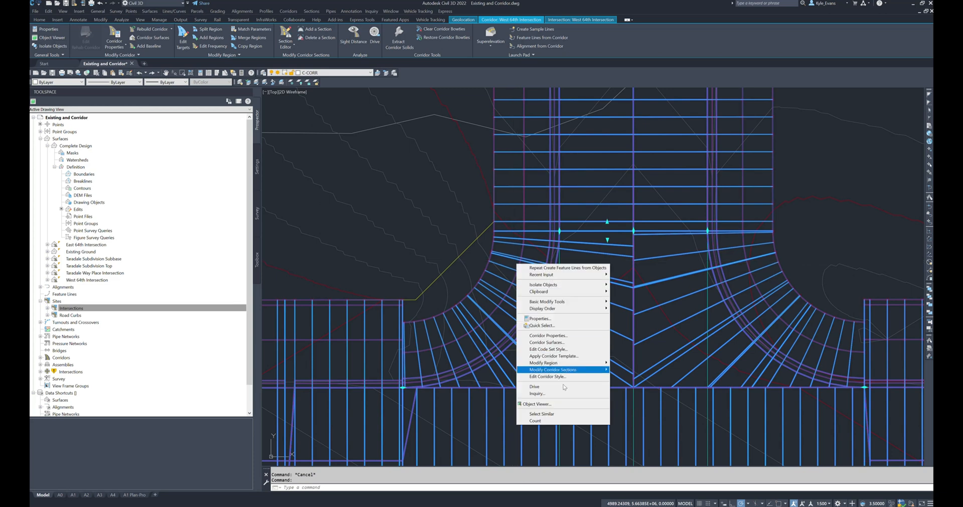
pyautogui.click(547, 336)
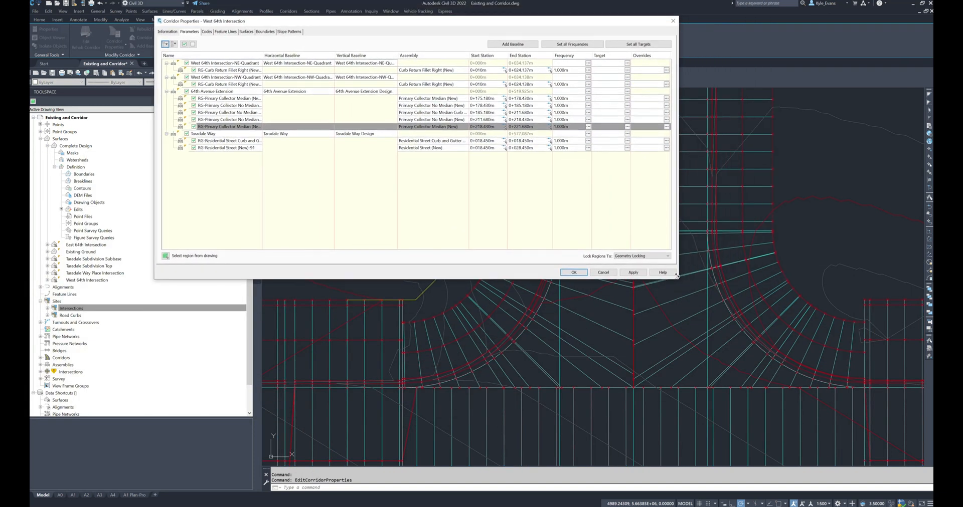
pyautogui.moveTo(677, 278); pyautogui.dragTo(465, 243)
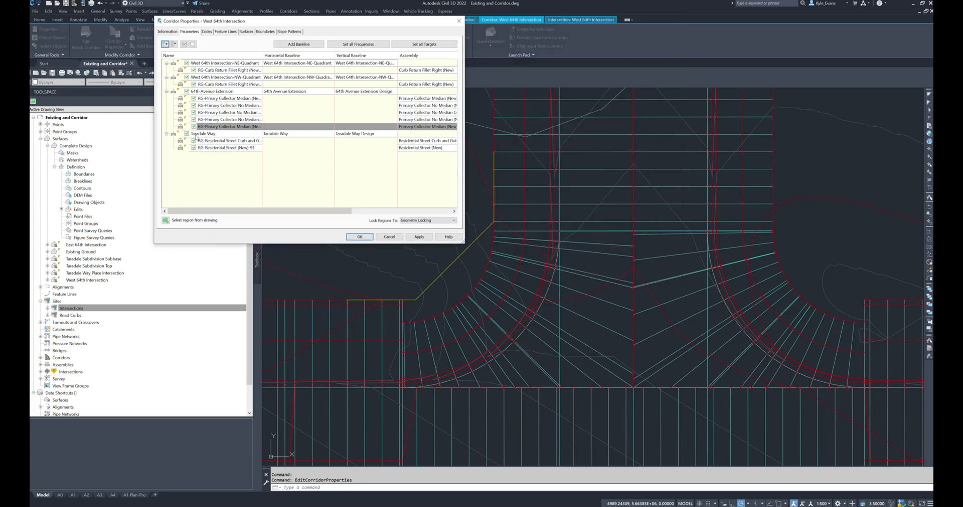
# Step: Open the target mapping for the West 64th Intersection-NW-Quadrant baseline
pyautogui.click(200, 134)
pyautogui.click(224, 77)
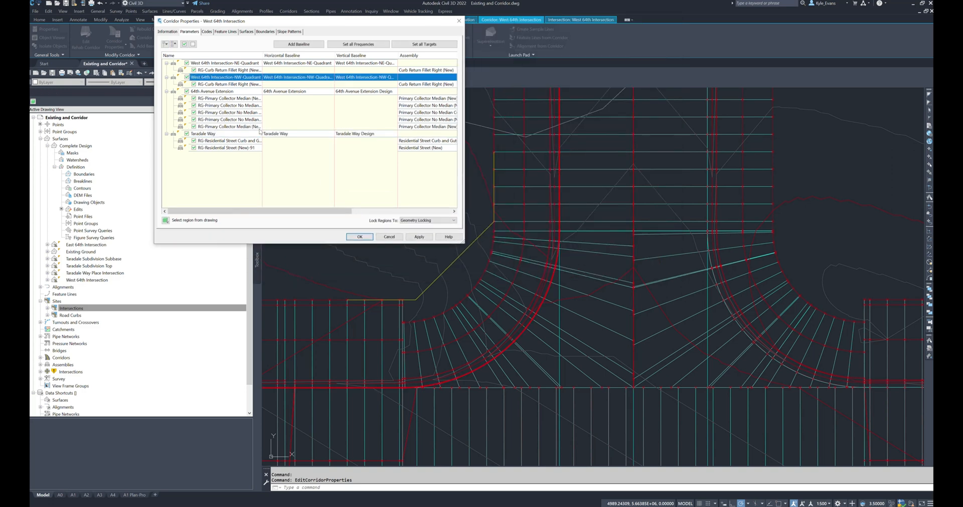
pyautogui.moveTo(296, 211); pyautogui.dragTo(394, 211)
pyautogui.click(431, 77)
pyautogui.moveTo(278, 49); pyautogui.dragTo(304, 26)
pyautogui.moveTo(372, 406); pyautogui.dragTo(427, 270)
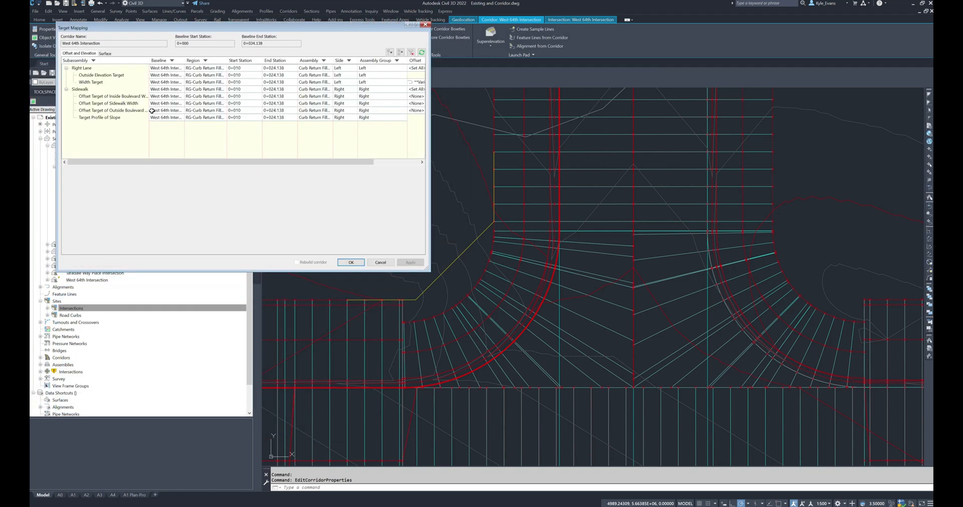
# Step: Target the sidewalk's outside boulevard width to the C-FEAT-LINE-Intersections feature line, naming the unnamed line with the default name template
pyautogui.click(104, 111)
pyautogui.moveTo(149, 60); pyautogui.dragTo(176, 60)
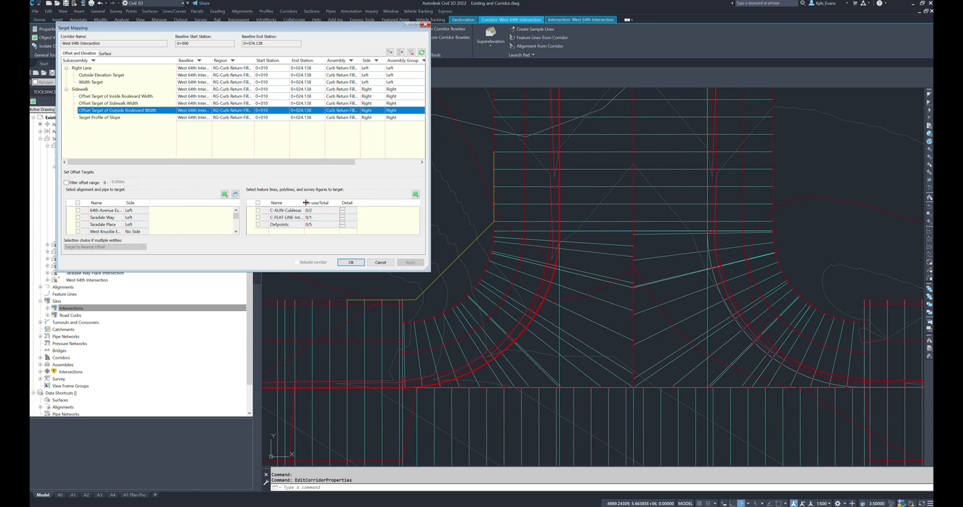
pyautogui.moveTo(357, 206); pyautogui.dragTo(357, 206)
pyautogui.click(258, 217)
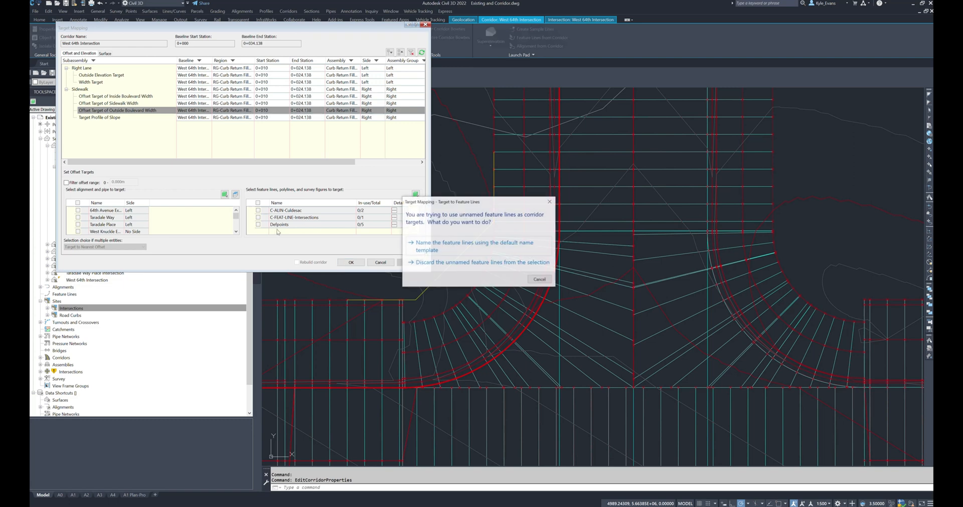
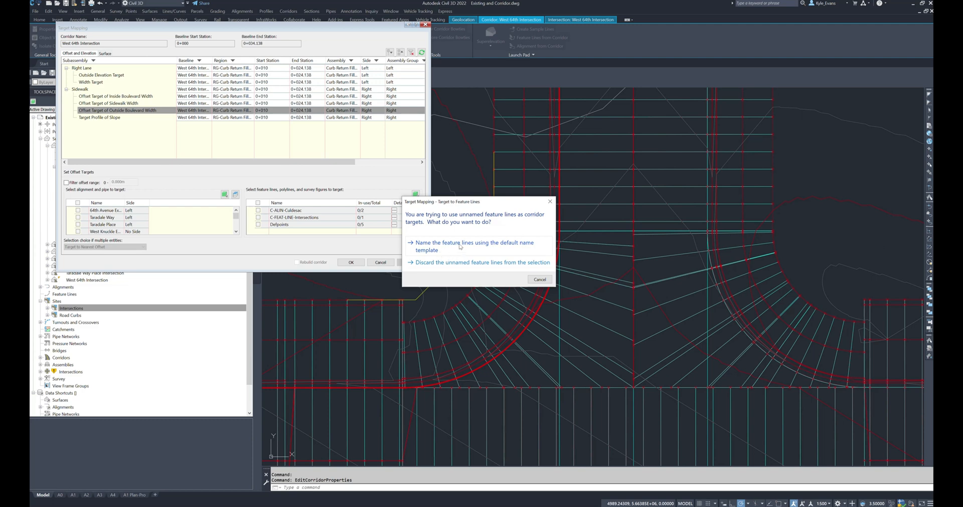
pyautogui.click(460, 245)
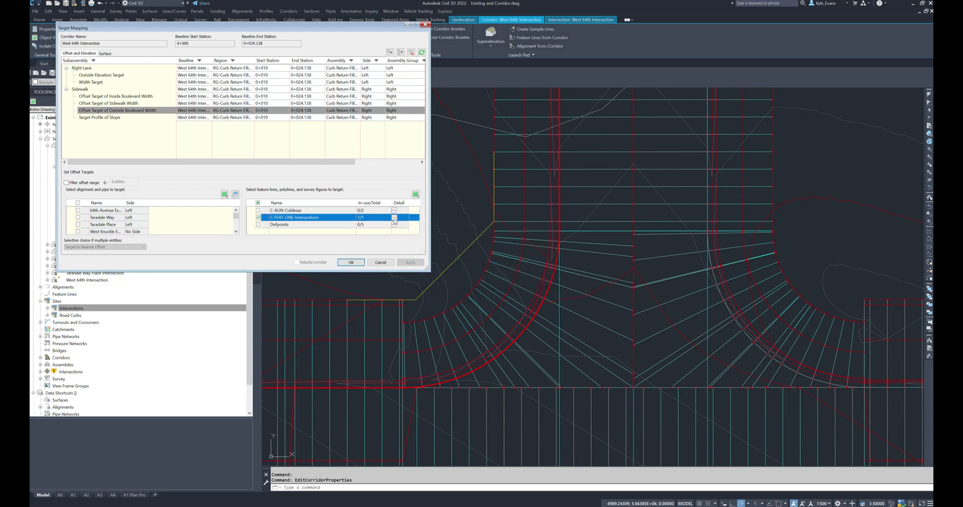
# Step: Check that Feature 2 is the targeted entity, accept the target mapping and rebuild the corridor
pyautogui.click(394, 219)
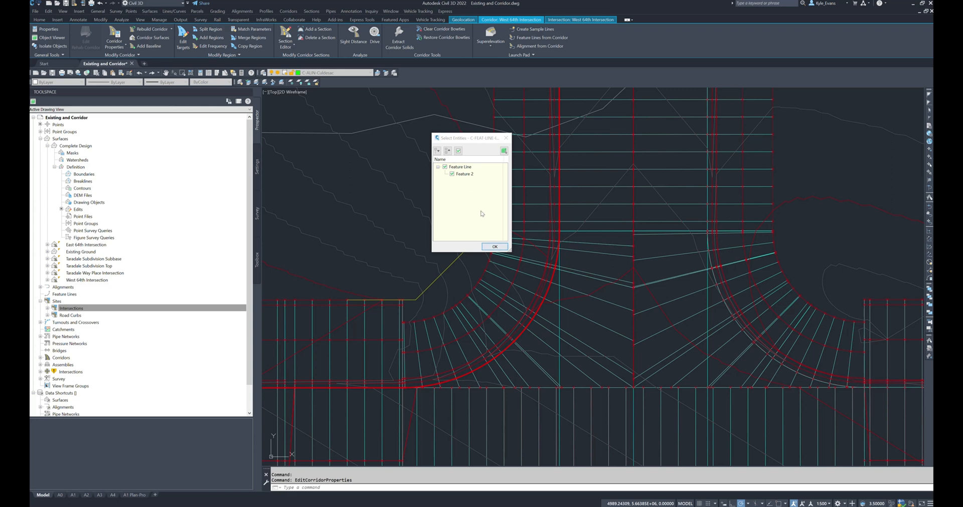
pyautogui.click(495, 247)
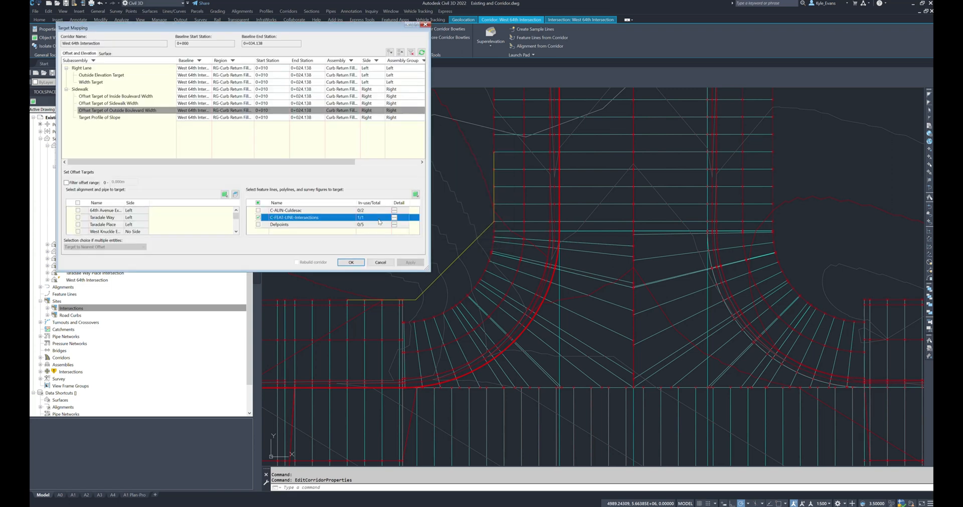
pyautogui.click(351, 263)
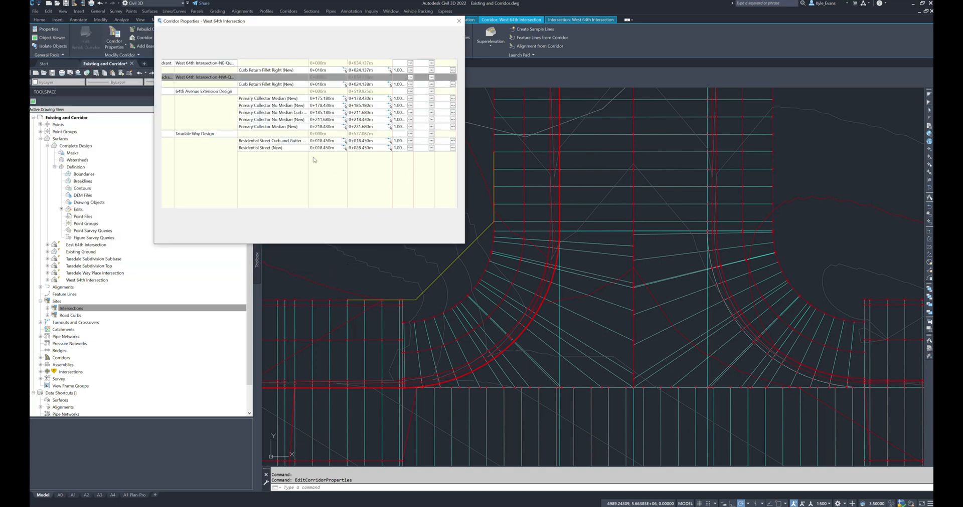
pyautogui.click(367, 239)
pyautogui.click(451, 235)
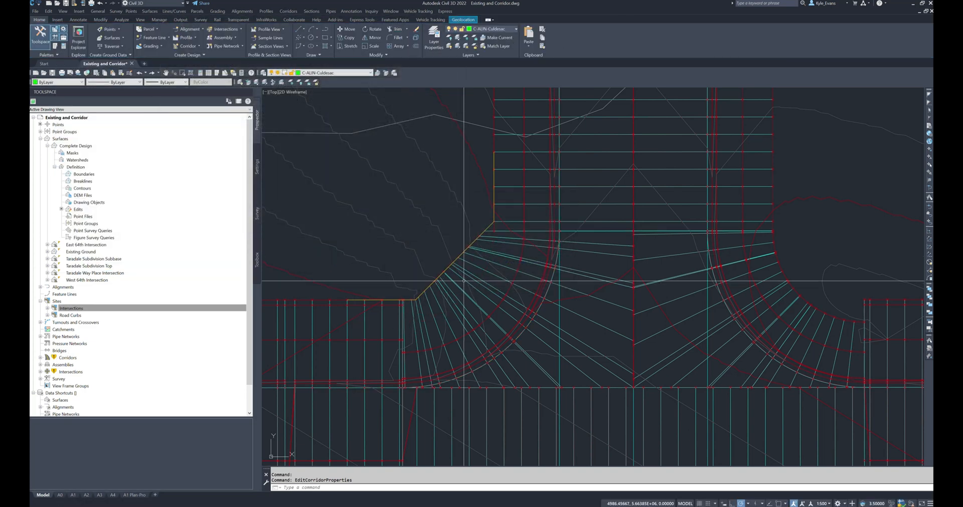
# Step: Open the properties of the yellow feature line along the northwest corner
pyautogui.click(460, 254)
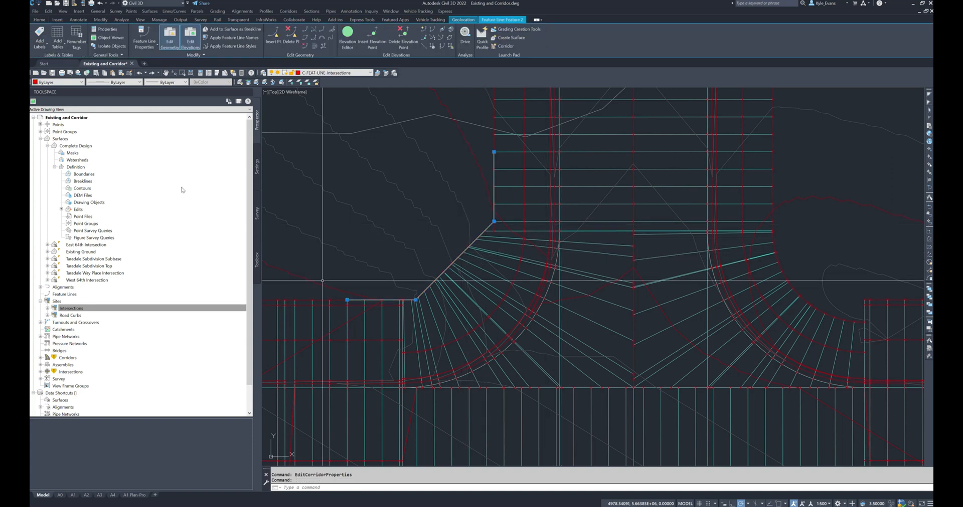
pyautogui.click(255, 165)
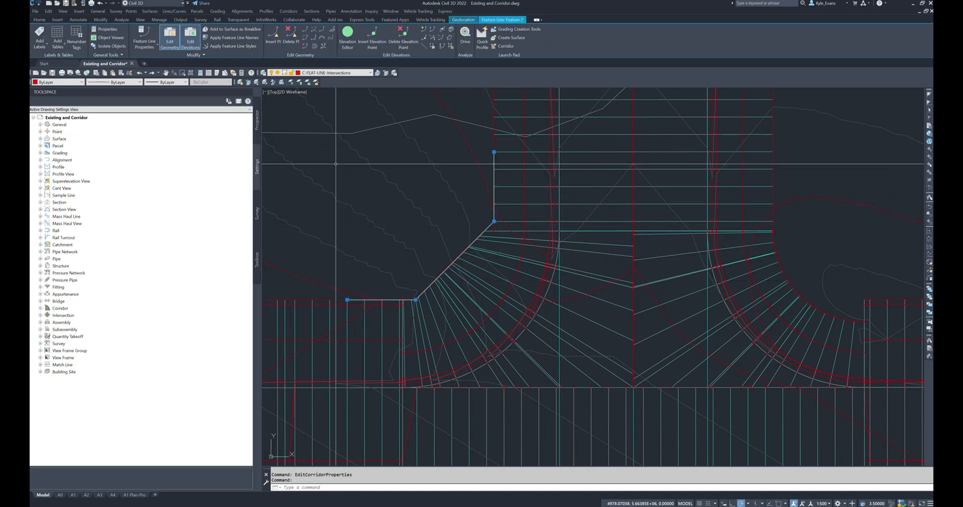
pyautogui.rightClick(338, 198)
pyautogui.click(360, 252)
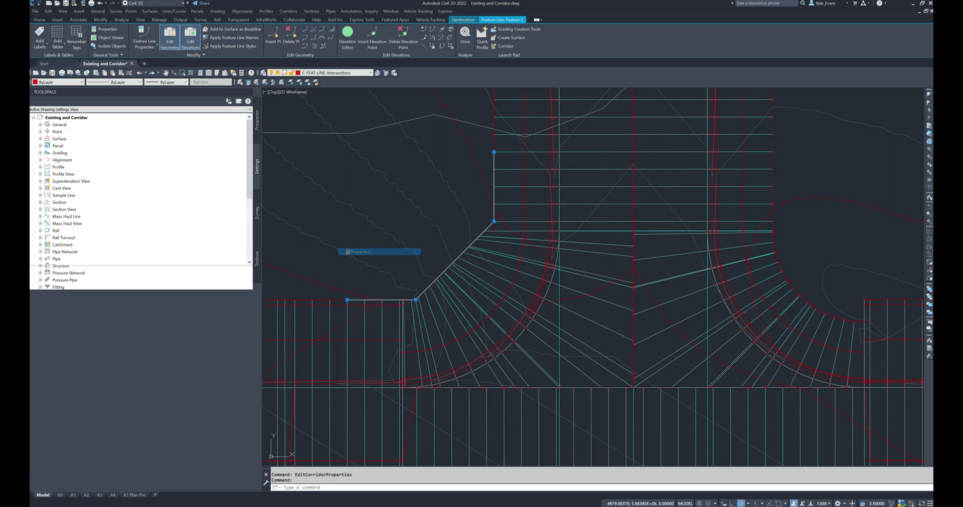
# Step: Rename the northwest corner feature line as West Intersection NW Property Line and deselect it
pyautogui.click(188, 130)
pyautogui.write('West Intersection NW Property L')
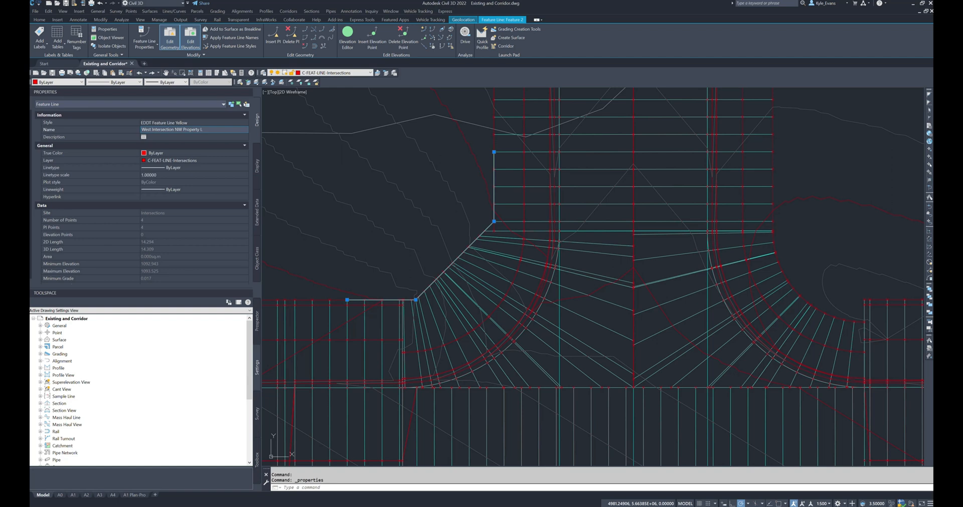
pyautogui.press('Escape')
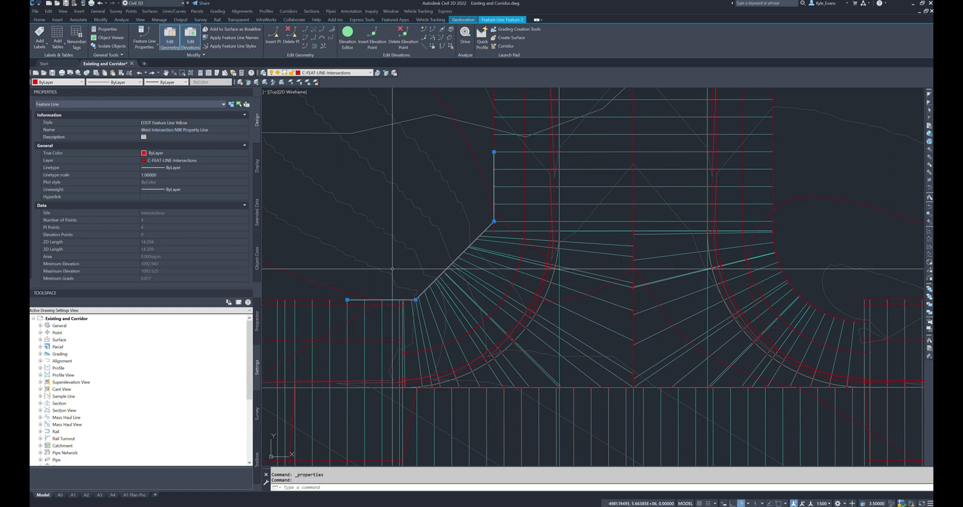
pyautogui.moveTo(420, 242); pyautogui.dragTo(419, 223, button='middle')
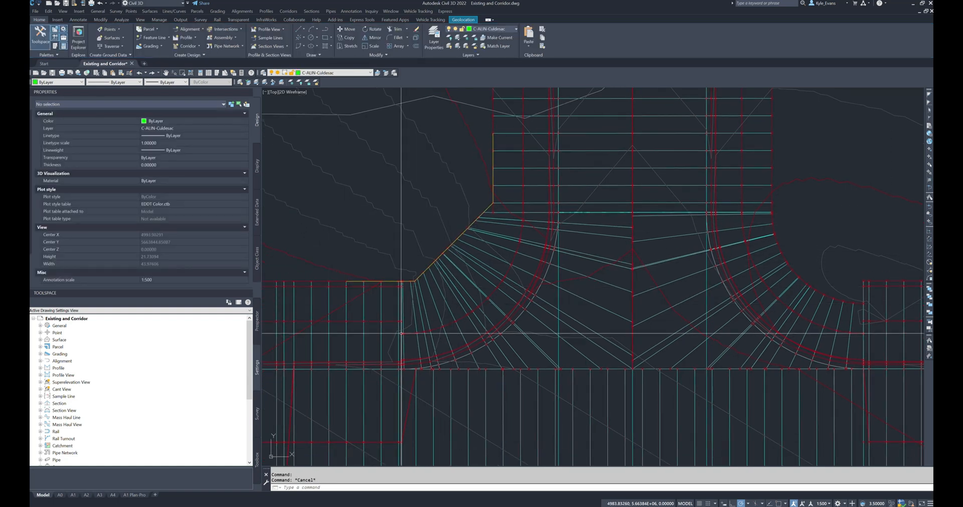
pyautogui.moveTo(401, 312); pyautogui.dragTo(419, 318, button='middle')
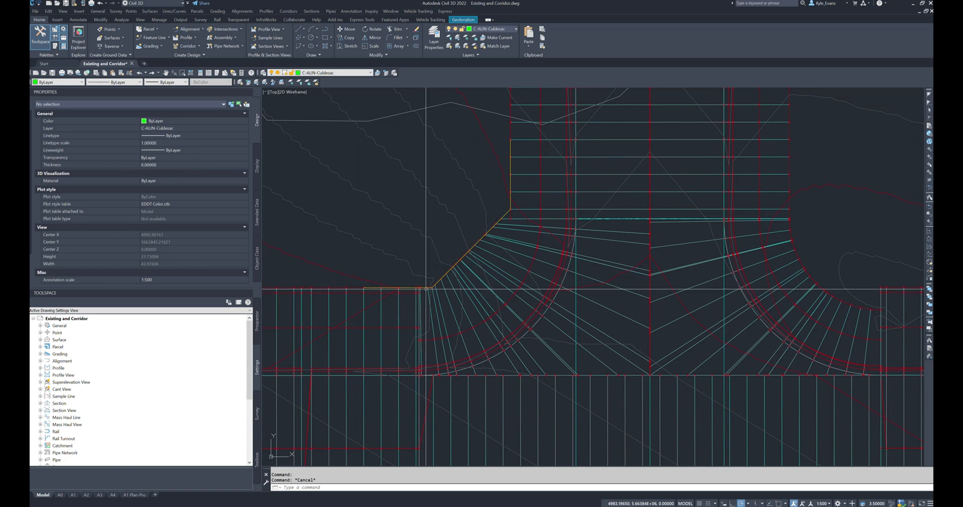
pyautogui.click(444, 276)
pyautogui.rightClick(504, 289)
pyautogui.click(546, 314)
pyautogui.press('Escape')
pyautogui.scroll(4, 500, 215)
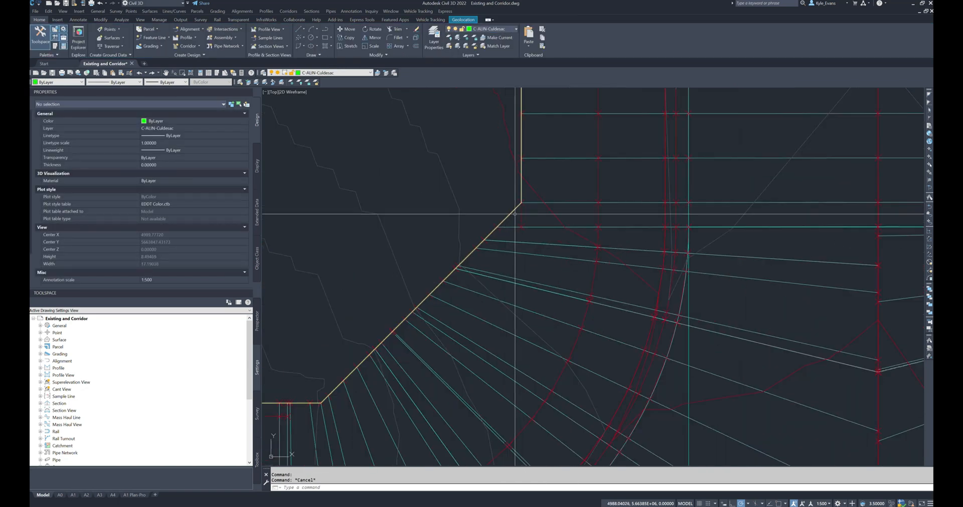
# Step: Examine how the West 64th Intersection corridor meets the property line feature line at the upper bend of the northwest corner
pyautogui.click(528, 202)
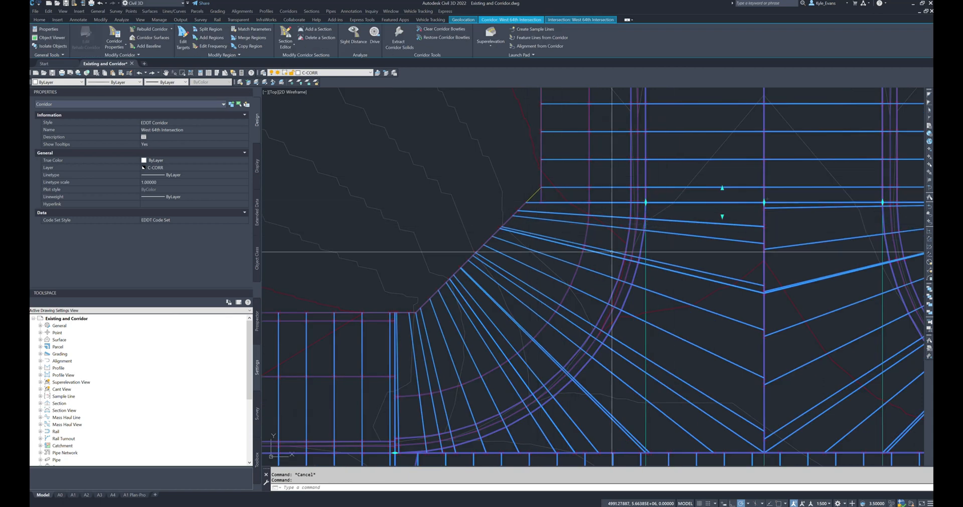
pyautogui.scroll(-4, 657, 244)
pyautogui.scroll(4, 647, 261)
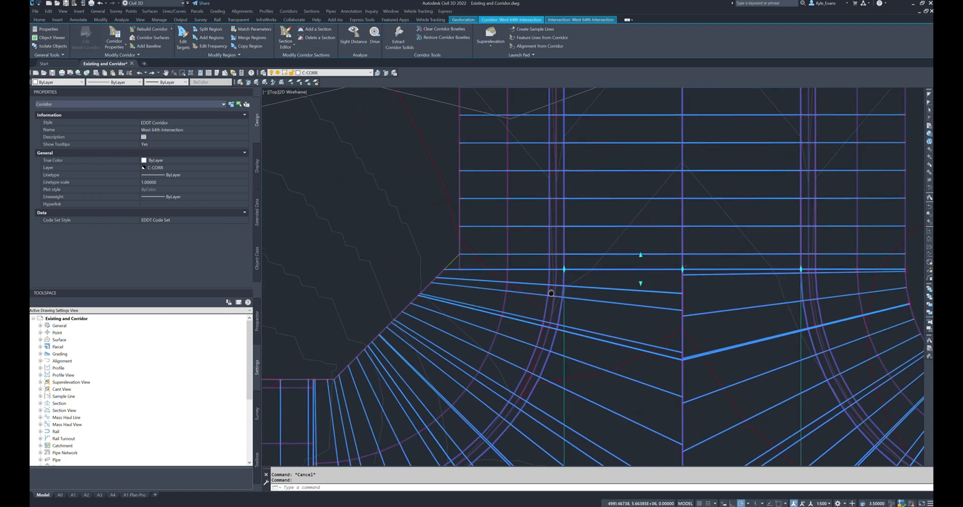
pyautogui.scroll(-5, 645, 260)
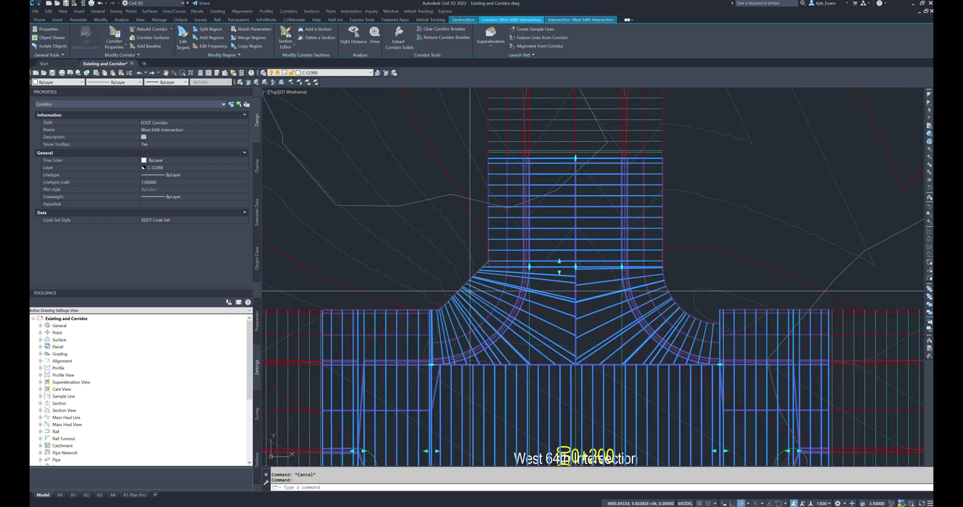
pyautogui.scroll(5, 446, 263)
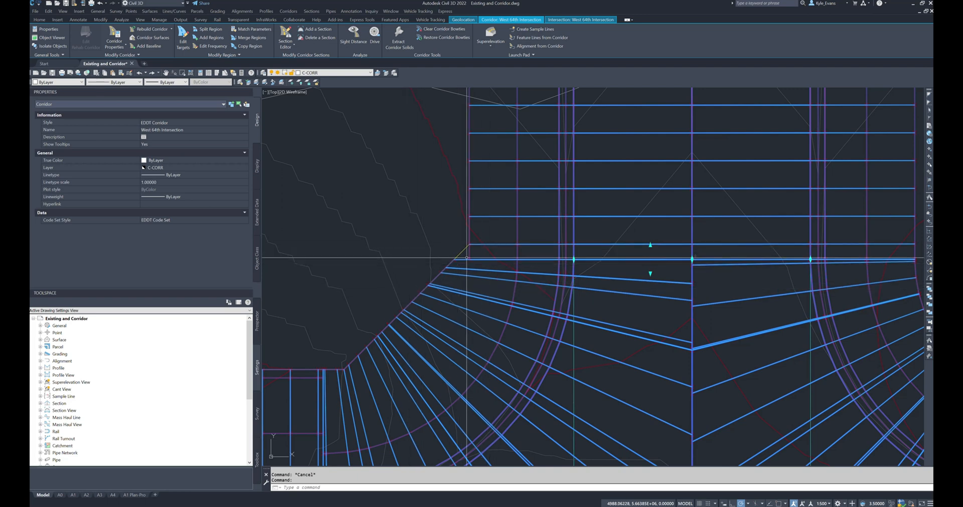
pyautogui.scroll(2, 463, 244)
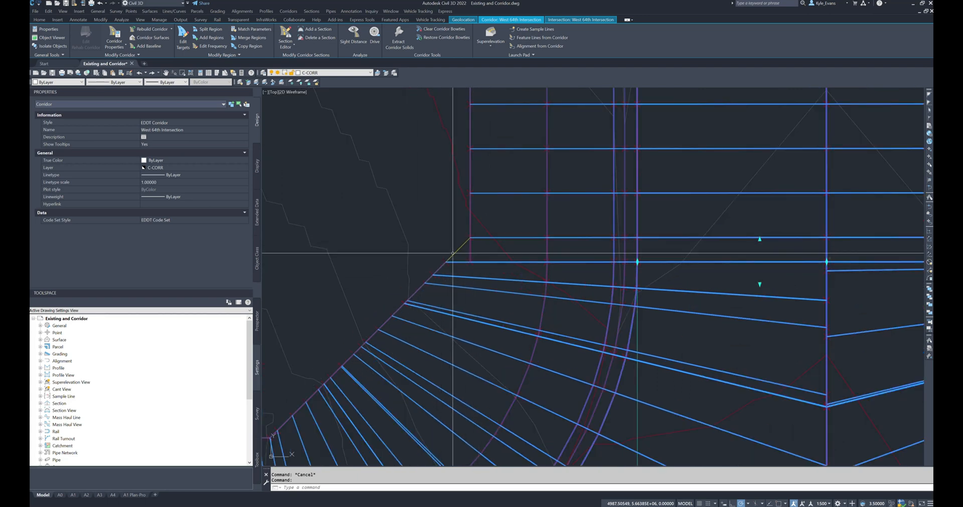
pyautogui.scroll(-6, 567, 240)
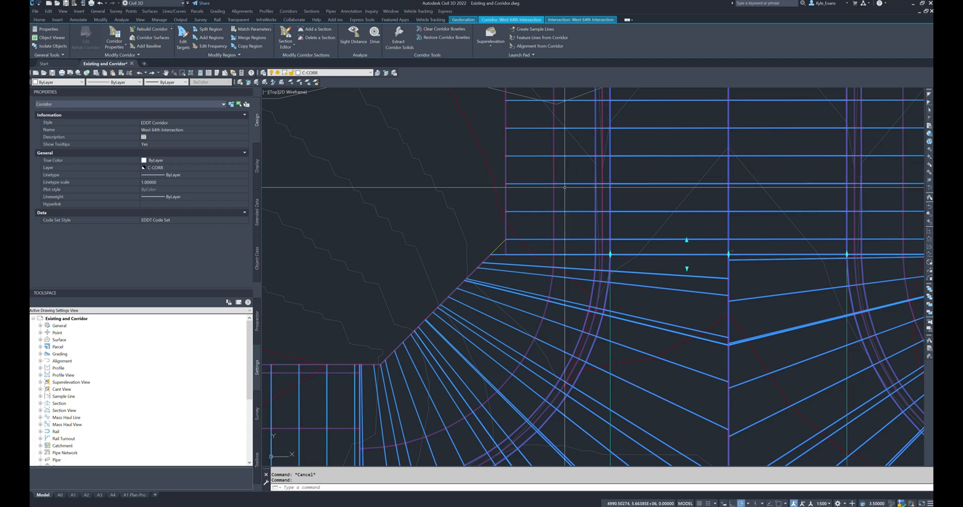
pyautogui.scroll(1, 550, 228)
pyautogui.rightClick(529, 244)
pyautogui.press('Escape')
pyautogui.press('Escape')
pyautogui.press('Escape')
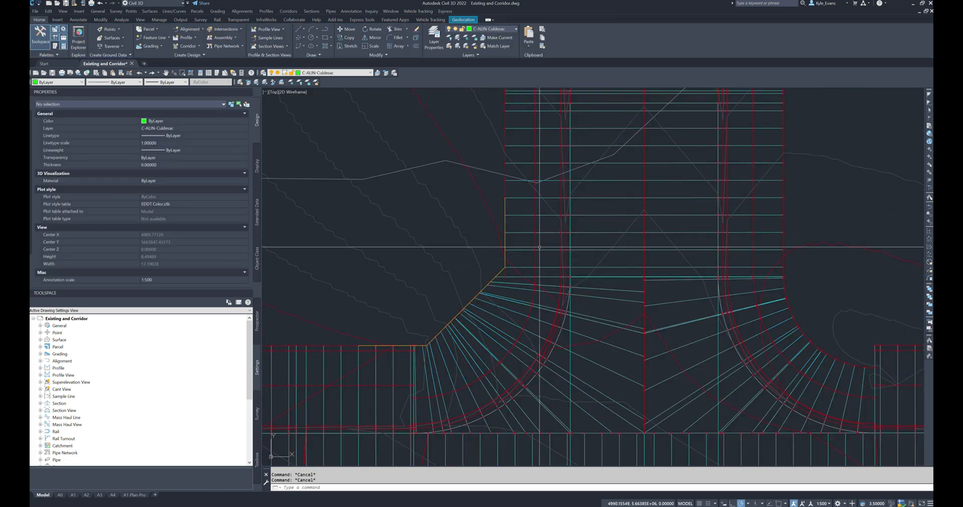
# Step: Open the West 64th Intersection corridor's properties and identify the RG-Residential Street (New)-91 region under the Taradale Way baseline
pyautogui.click(615, 283)
pyautogui.rightClick(616, 283)
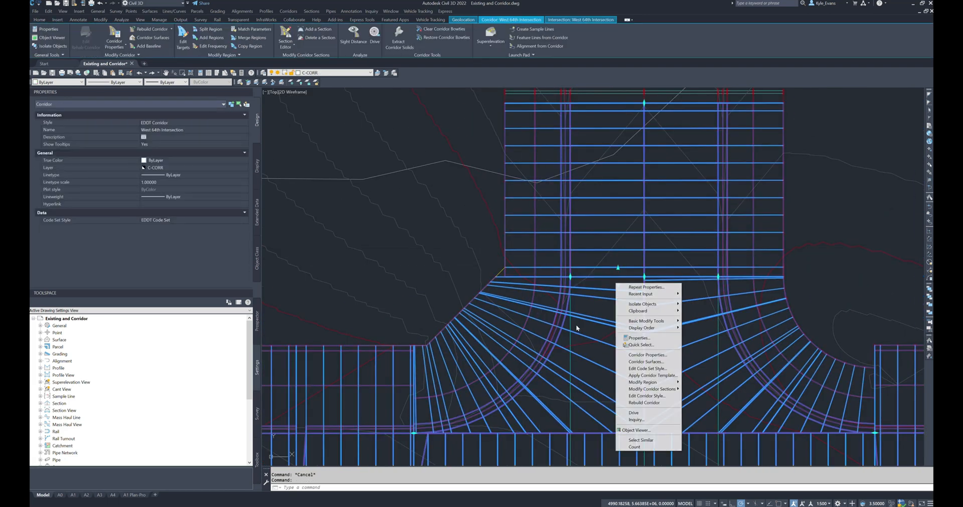
pyautogui.click(638, 355)
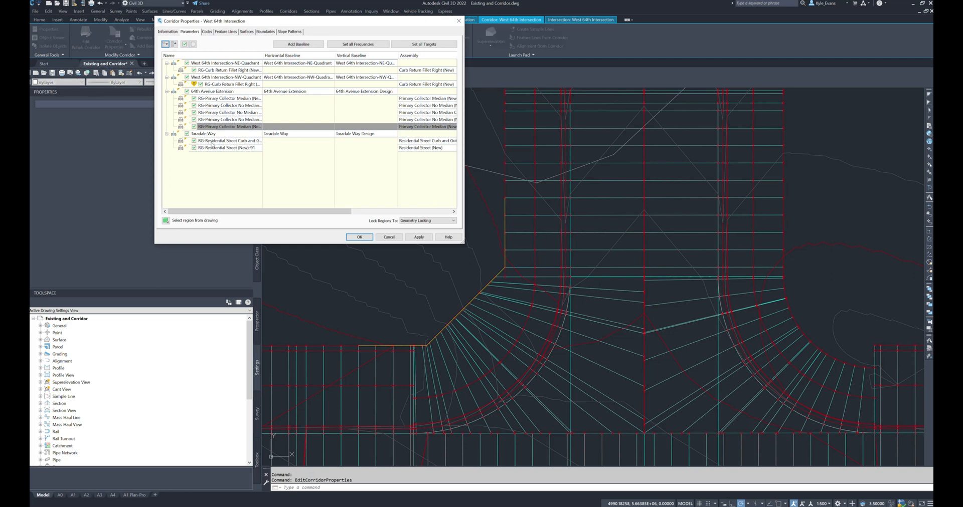
pyautogui.click(213, 121)
pyautogui.click(215, 114)
pyautogui.click(217, 106)
pyautogui.click(219, 99)
pyautogui.click(215, 134)
pyautogui.click(215, 141)
pyautogui.click(215, 148)
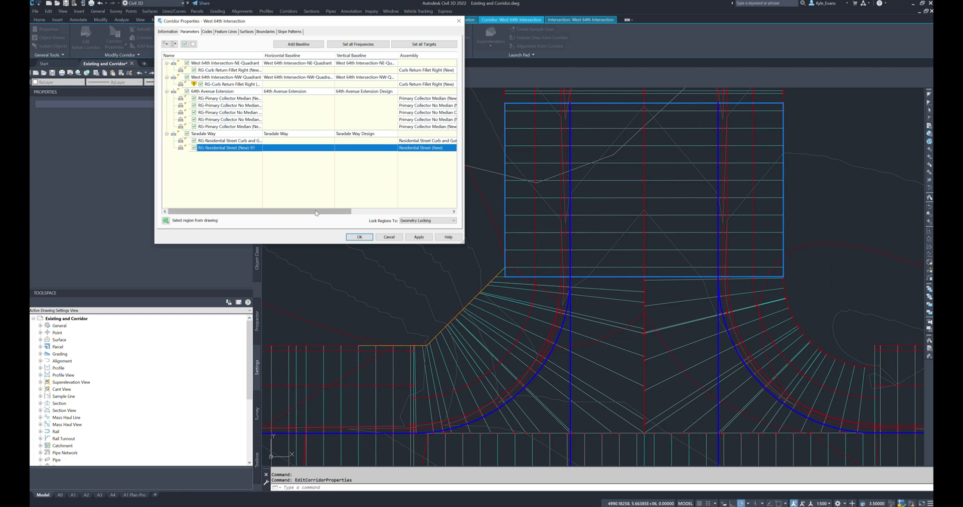
# Step: Open the target mapping for Taradale Way's Residential Street (New) region and review its subassembly targets
pyautogui.moveTo(300, 211); pyautogui.dragTo(400, 212)
pyautogui.click(429, 149)
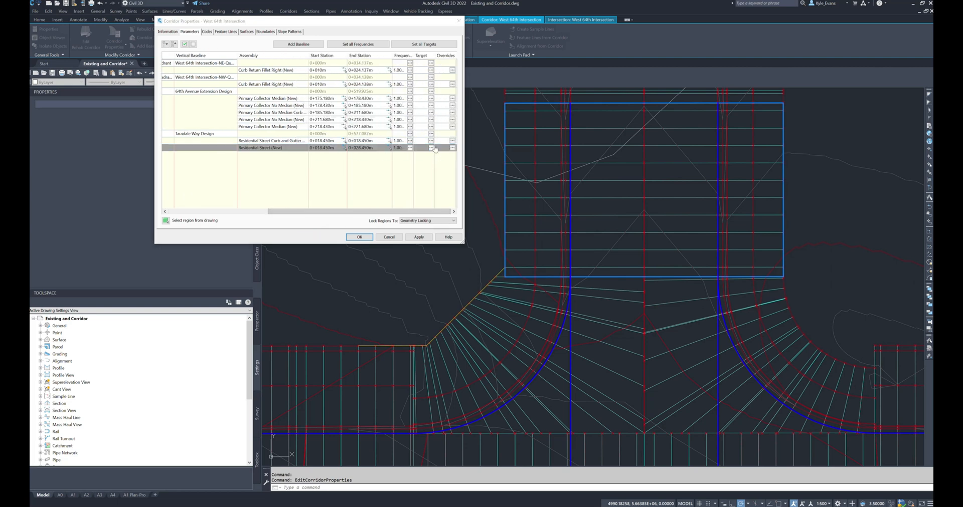
pyautogui.scroll(-1, 100, 91)
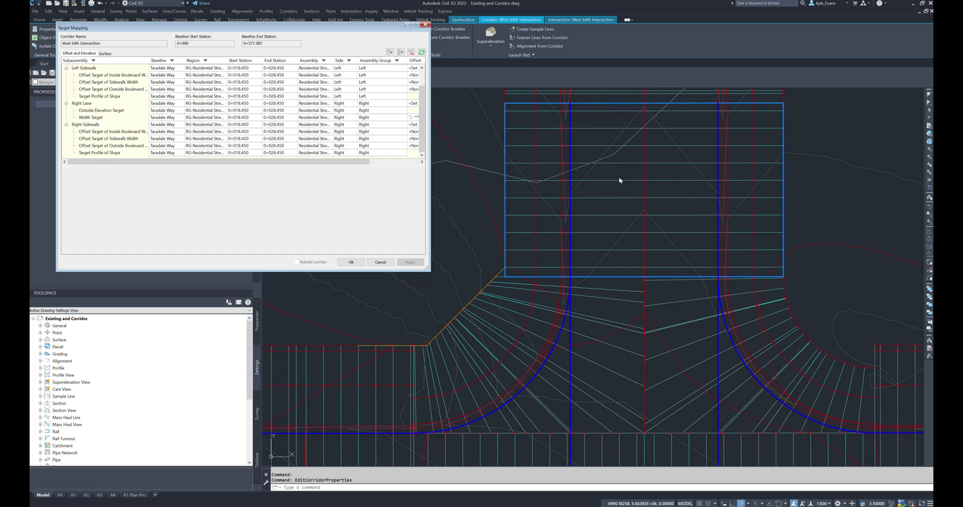
pyautogui.scroll(1, 170, 105)
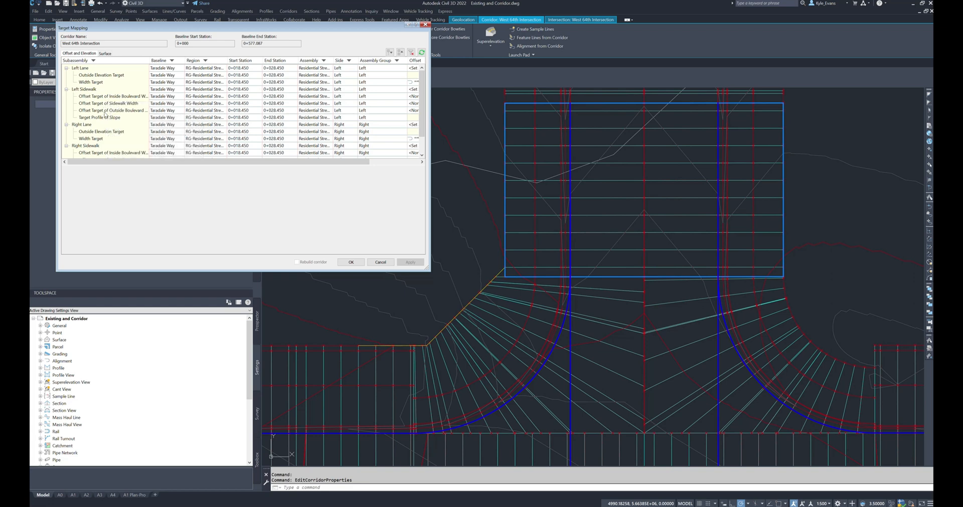
# Step: Target the left sidewalk's outside boulevard width to the C-FEAT-LINE-Intersections feature line, keeping the West Intersection NW property line as the selected entity
pyautogui.click(153, 111)
pyautogui.hscroll(2, 153, 130)
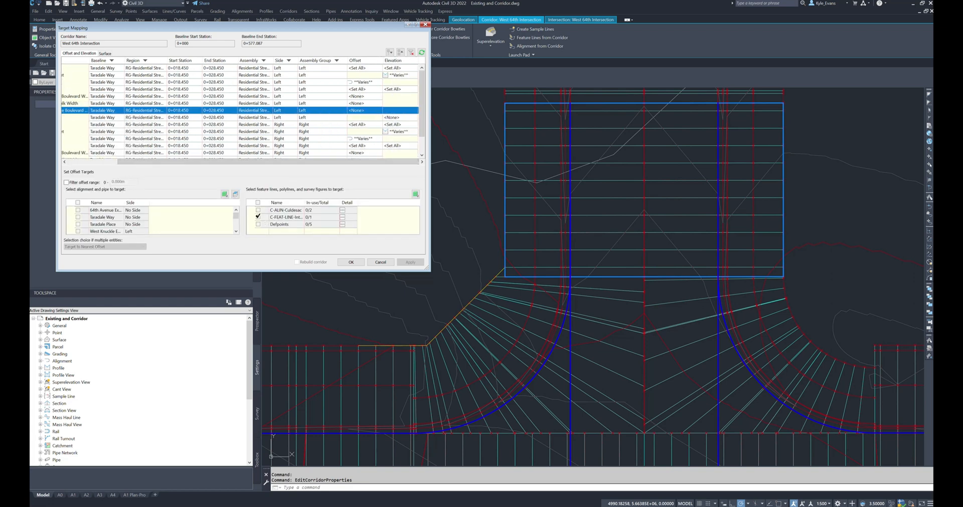
pyautogui.click(363, 219)
pyautogui.click(342, 218)
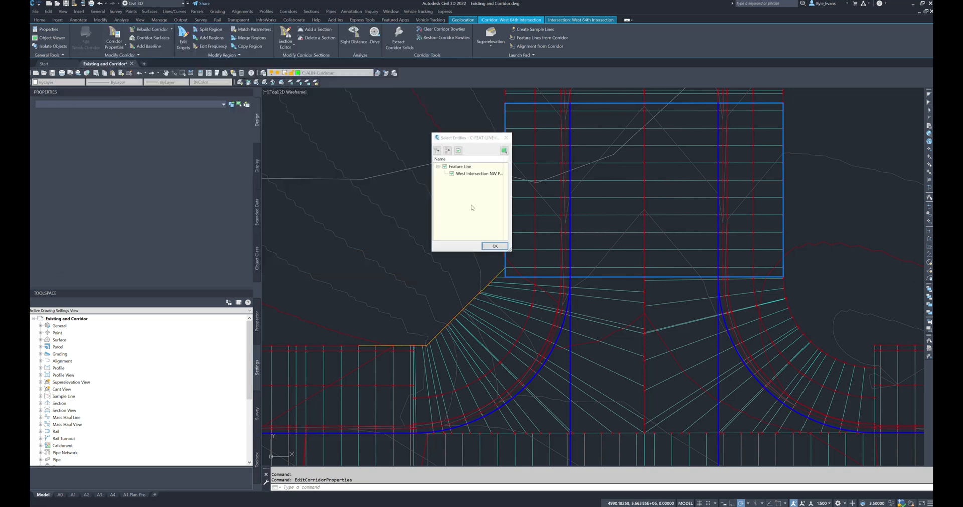
pyautogui.click(493, 246)
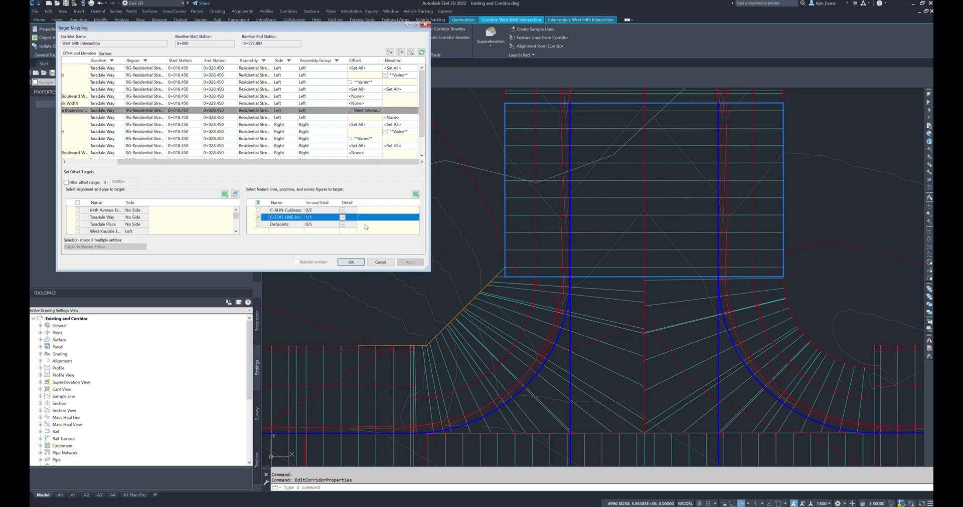
# Step: Accept the target mapping and corridor properties, rebuild the corridor and clear the selection
pyautogui.click(349, 263)
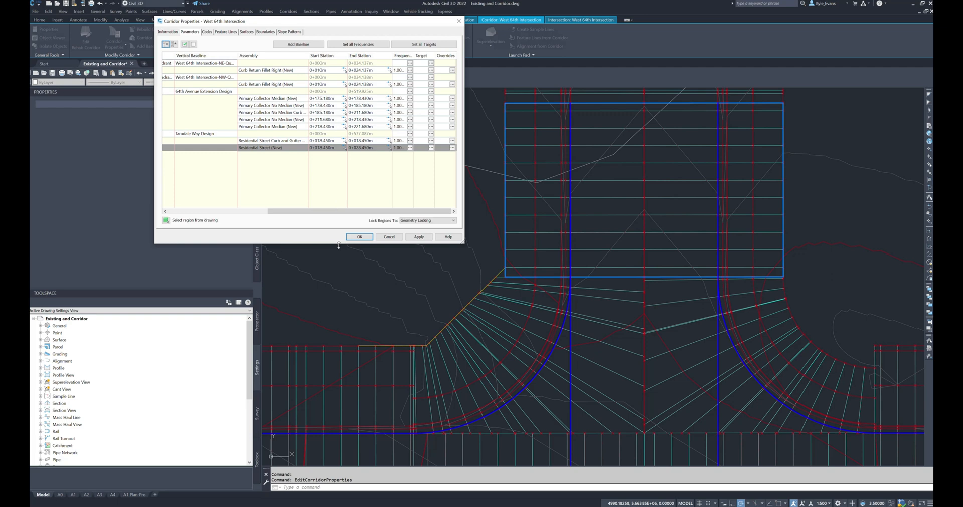
pyautogui.click(360, 237)
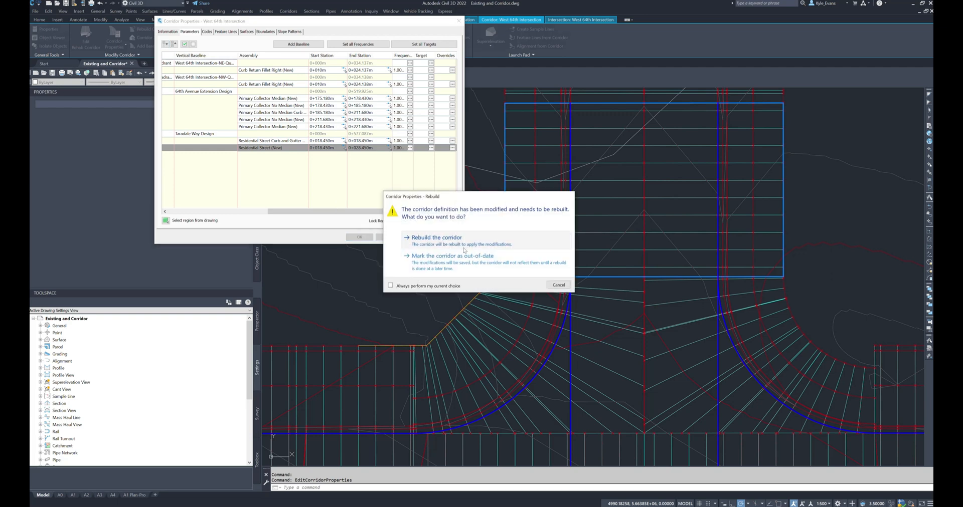
pyautogui.click(444, 241)
pyautogui.press('Escape')
# Step: Examine the rebuilt corridor along the northwest property line and the sidewalk edges on both sides of the curb return
pyautogui.moveTo(461, 266); pyautogui.dragTo(333, 227, button='middle')
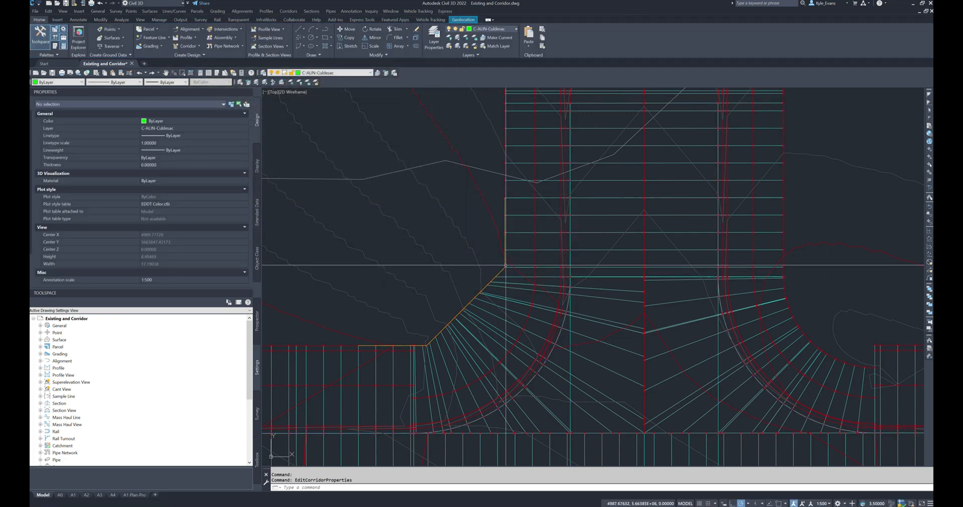
pyautogui.scroll(-2, 345, 257)
pyautogui.moveTo(315, 267)
pyautogui.mouseDown(button='middle')
pyautogui.moveTo(473, 282)
pyautogui.moveTo(453, 288)
pyautogui.moveTo(391, 258)
pyautogui.mouseUp(button='middle')
pyautogui.scroll(1, 472, 286)
pyautogui.scroll(2, 467, 298)
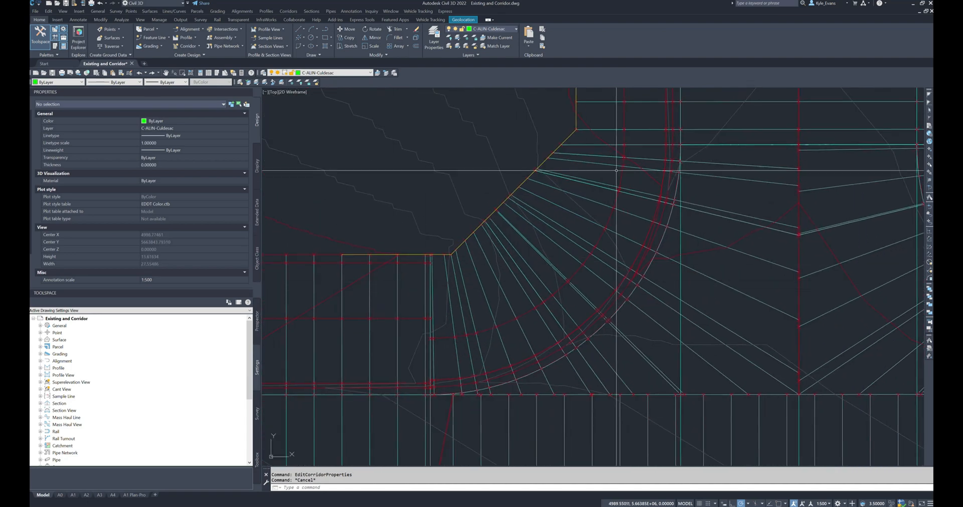
pyautogui.scroll(-1, 462, 304)
pyautogui.moveTo(462, 304)
pyautogui.mouseDown(button='middle')
pyautogui.moveTo(519, 277)
pyautogui.moveTo(492, 296)
pyautogui.mouseUp(button='middle')
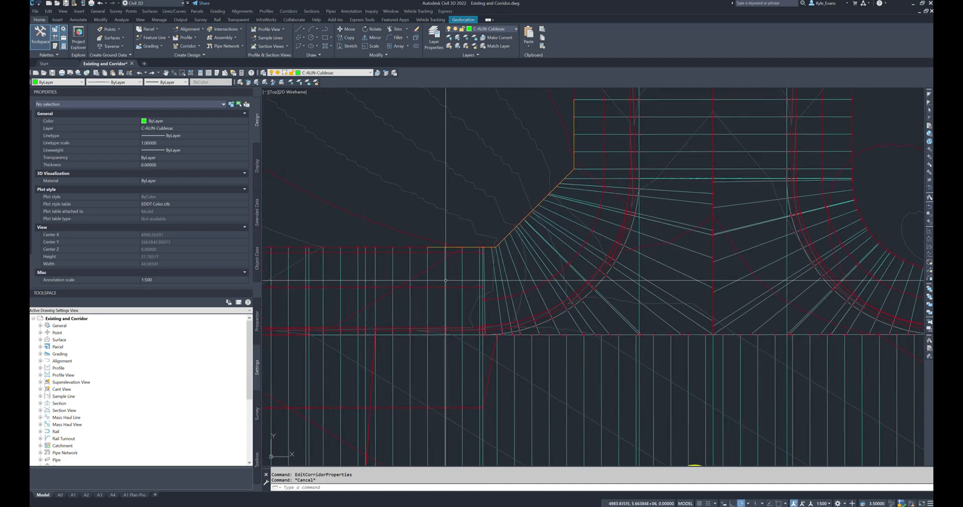
pyautogui.moveTo(549, 274); pyautogui.dragTo(513, 281, button='middle')
pyautogui.scroll(2, 420, 303)
pyautogui.write('p')
pyautogui.press('Escape')
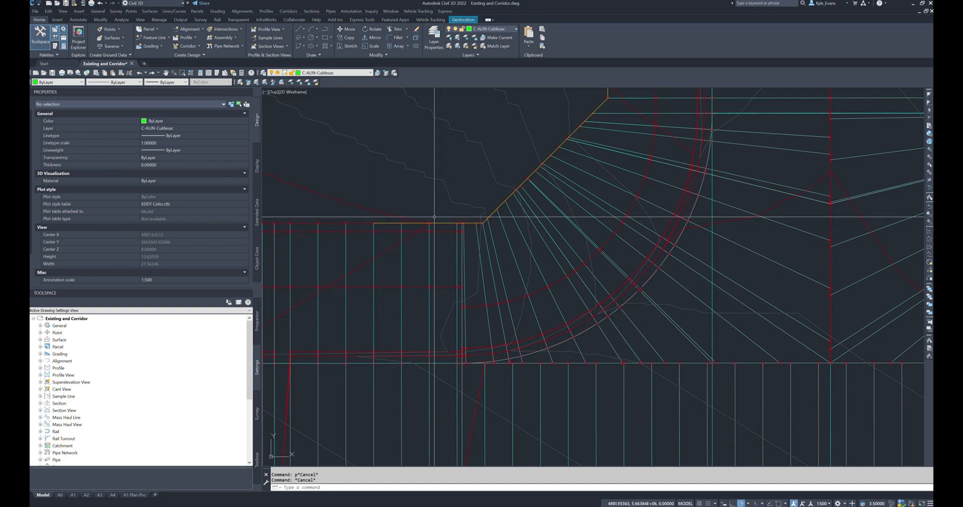
# Step: Draw a 3D polyline along the 64th Avenue sidewalk line, from a nearest point on it to its endpoint at the curb return
pyautogui.moveTo(403, 228); pyautogui.dragTo(508, 239, button='middle')
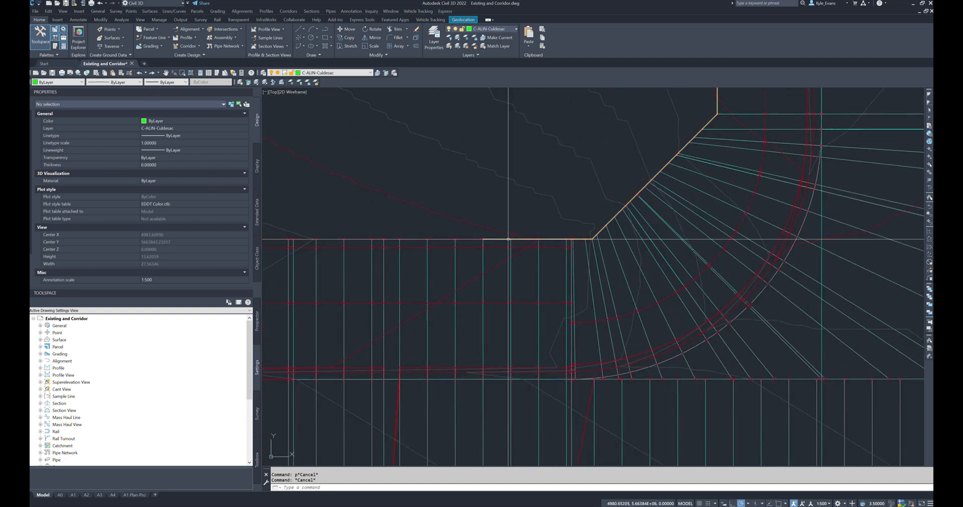
pyautogui.write('3dp')
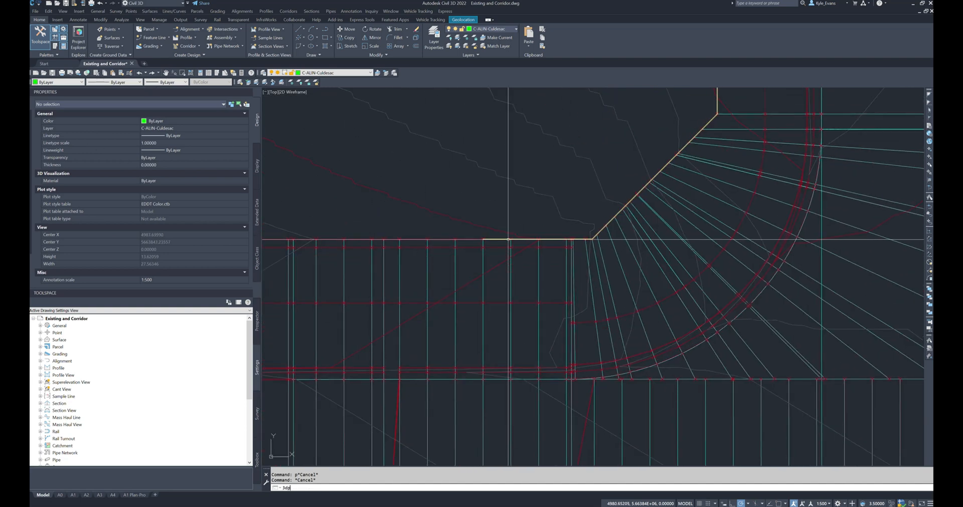
pyautogui.write('oly')
pyautogui.press('Return')
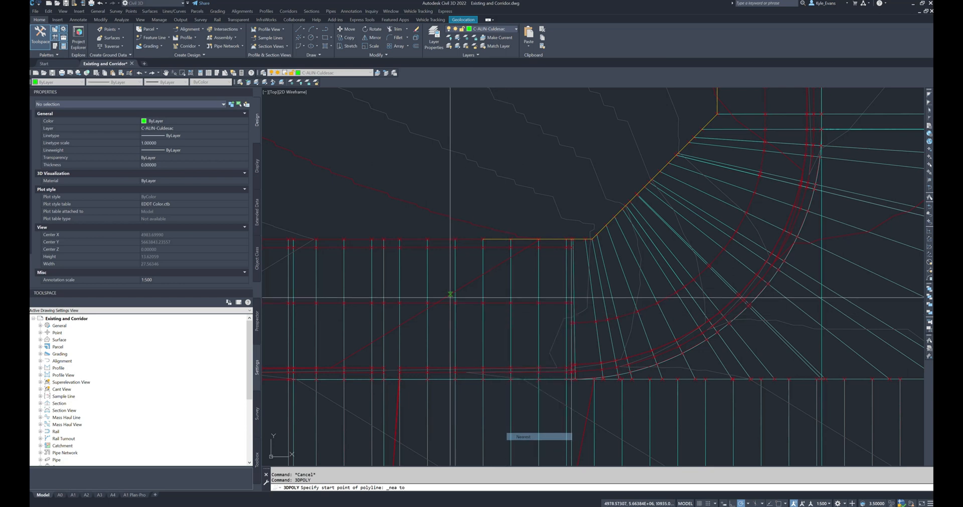
pyautogui.click(413, 302)
pyautogui.keyDown('shift'); pyautogui.rightClick(574, 276); pyautogui.keyUp('shift')
pyautogui.click(602, 336)
pyautogui.scroll(8, 551, 271)
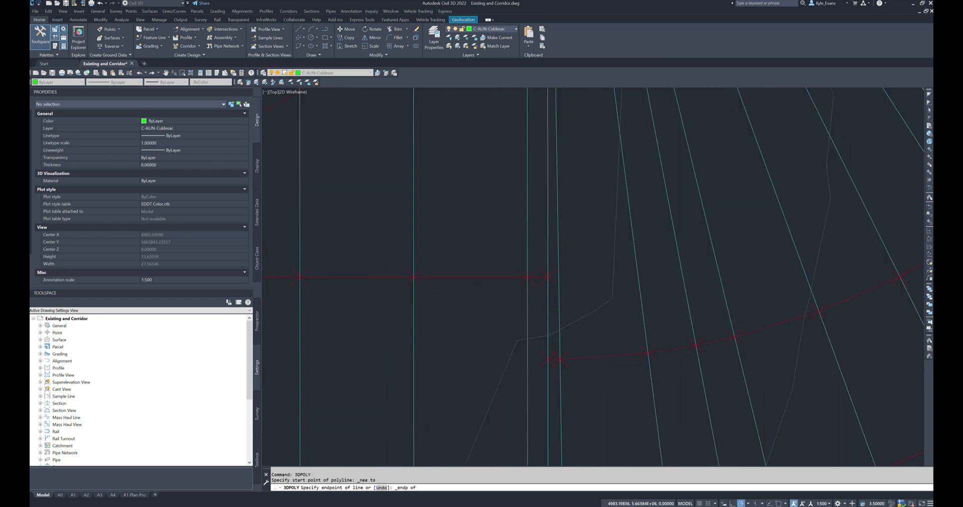
pyautogui.press('Escape')
# Step: Draw a 3D polyline along the side street's west sidewalk line, snapping to corridor endpoints just above the curb return
pyautogui.scroll(-12, 527, 266)
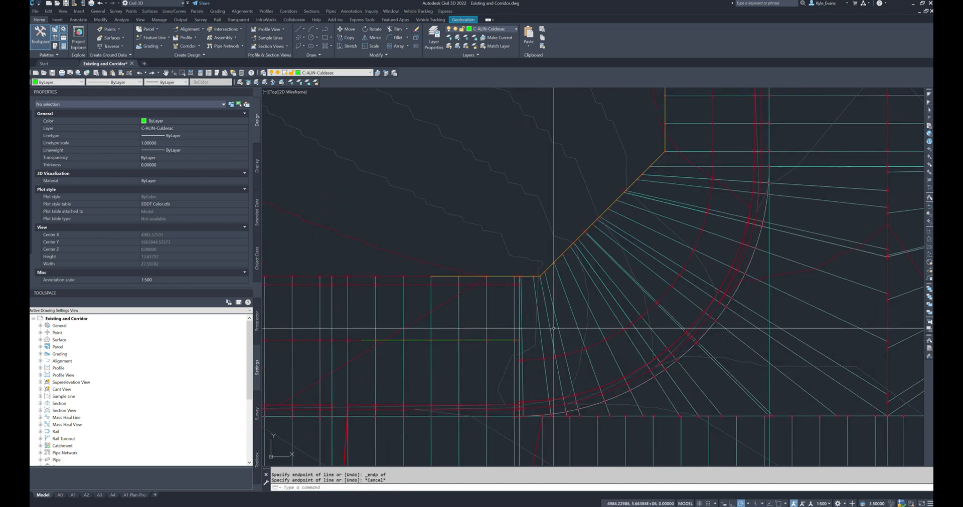
pyautogui.write('3d')
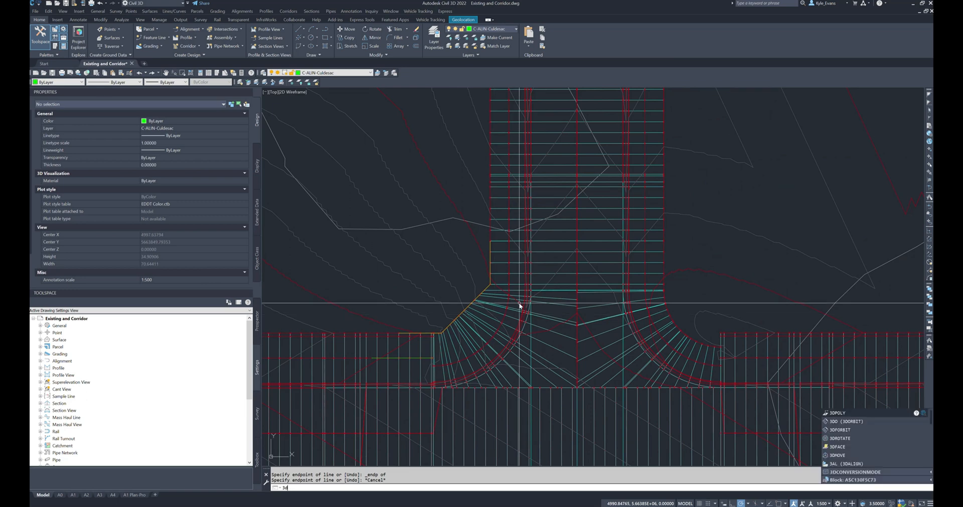
pyautogui.write('poly')
pyautogui.press('Return')
pyautogui.scroll(5, 520, 304)
pyautogui.keyDown('shift'); pyautogui.rightClick(499, 212); pyautogui.keyUp('shift')
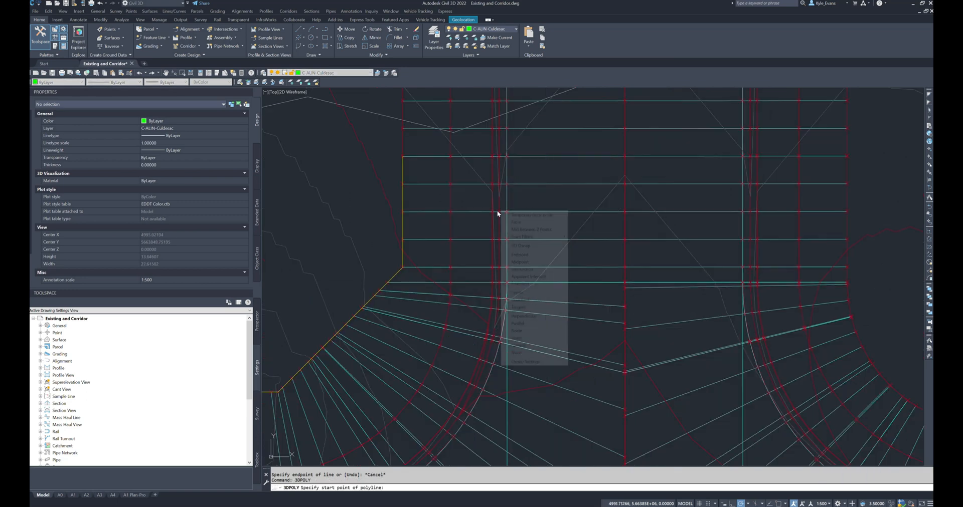
pyautogui.press('e')
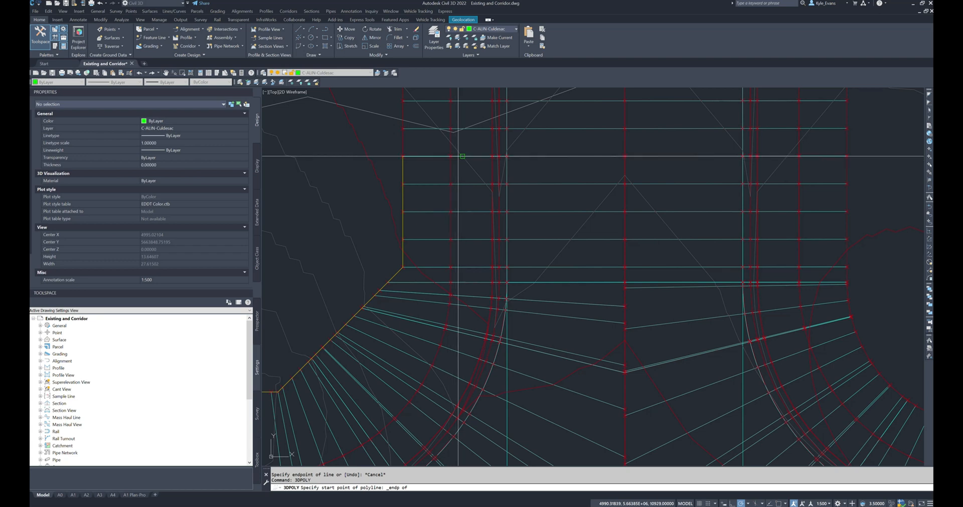
pyautogui.scroll(6, 453, 158)
pyautogui.keyDown('shift'); pyautogui.rightClick(475, 219); pyautogui.keyUp('shift')
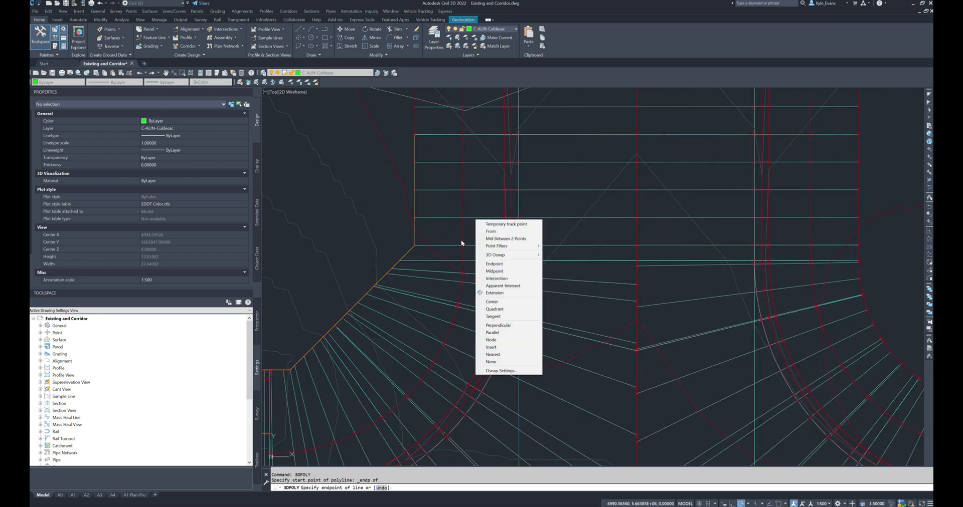
pyautogui.press('e')
pyautogui.click(462, 244)
pyautogui.press('Escape')
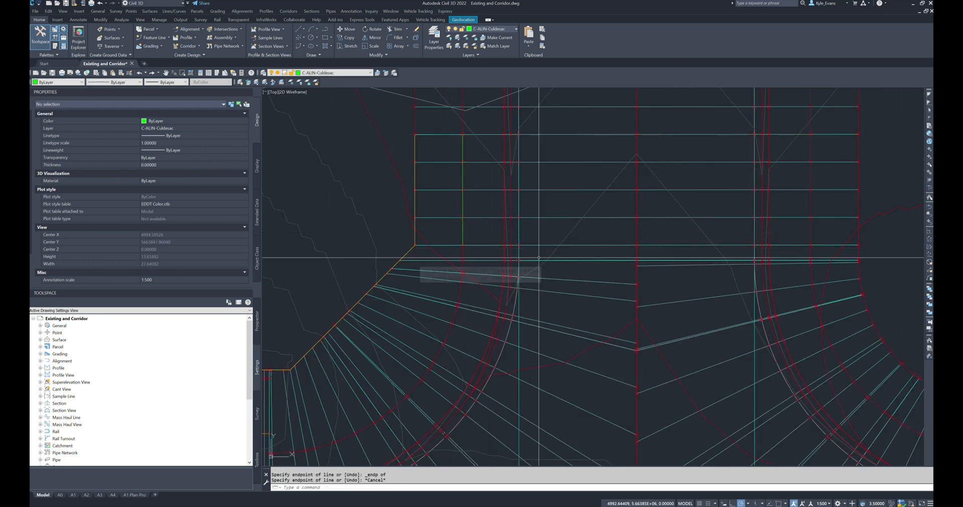
pyautogui.moveTo(427, 352)
pyautogui.mouseDown(button='middle')
pyautogui.moveTo(518, 281)
pyautogui.moveTo(521, 266)
pyautogui.mouseUp(button='middle')
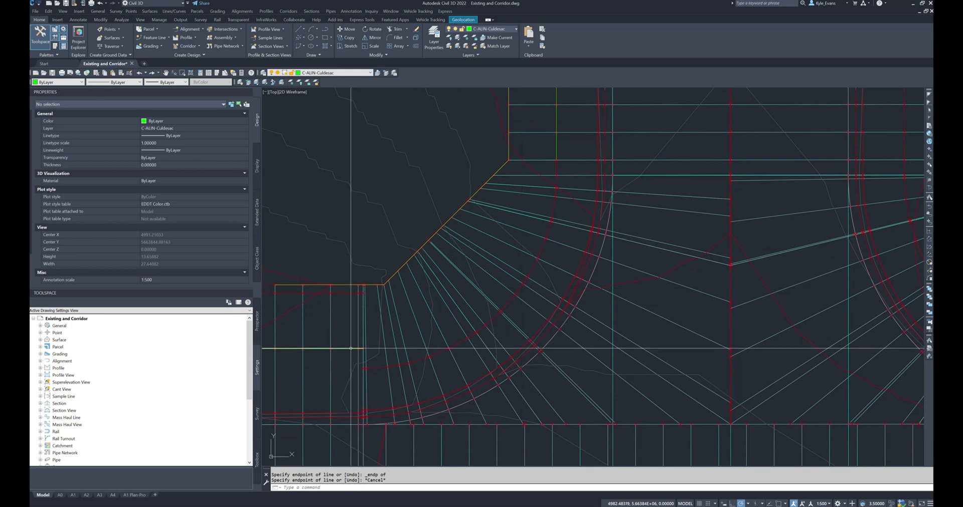
pyautogui.click(363, 348)
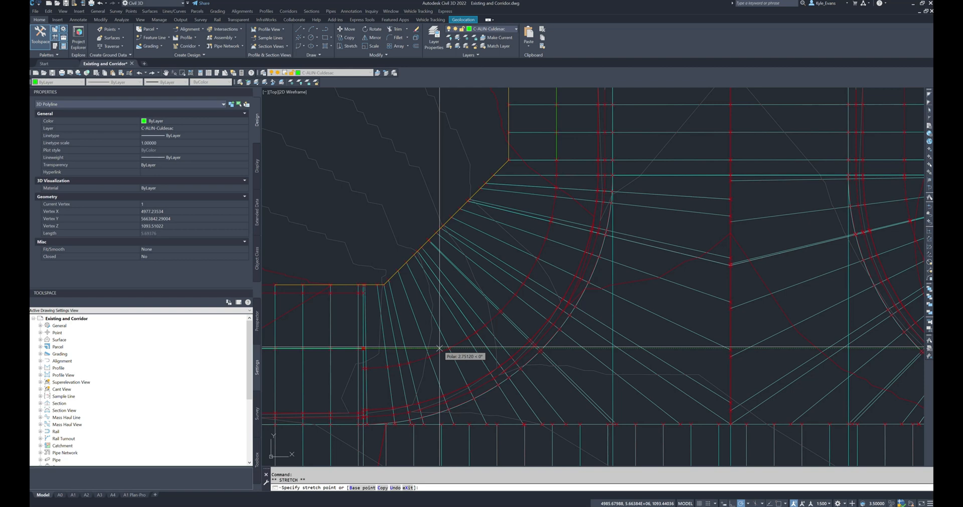
pyautogui.scroll(4, 371, 351)
pyautogui.press('Escape')
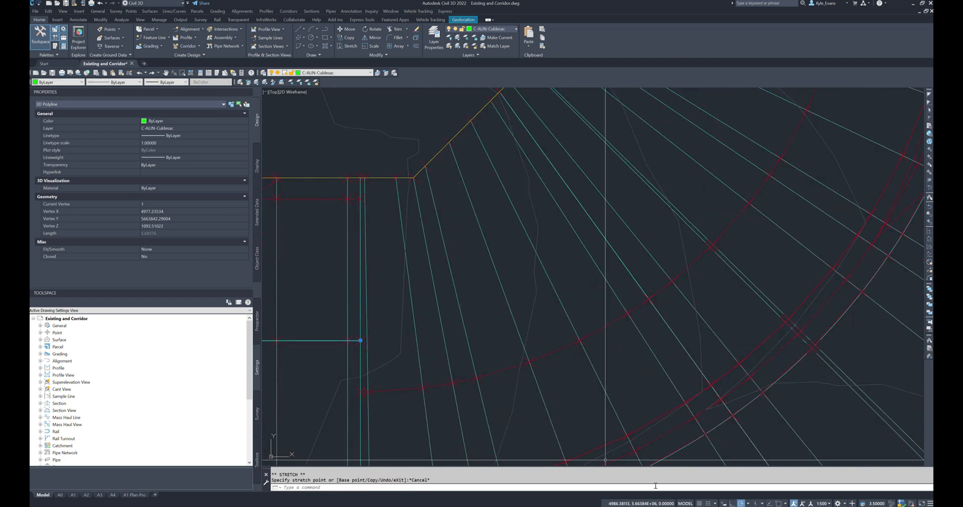
pyautogui.scroll(-4, 551, 193)
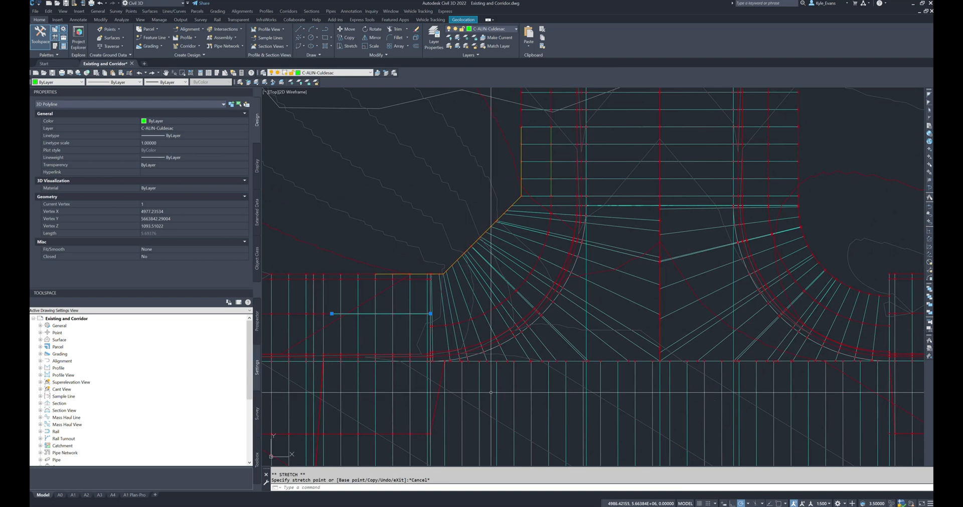
pyautogui.press('Escape')
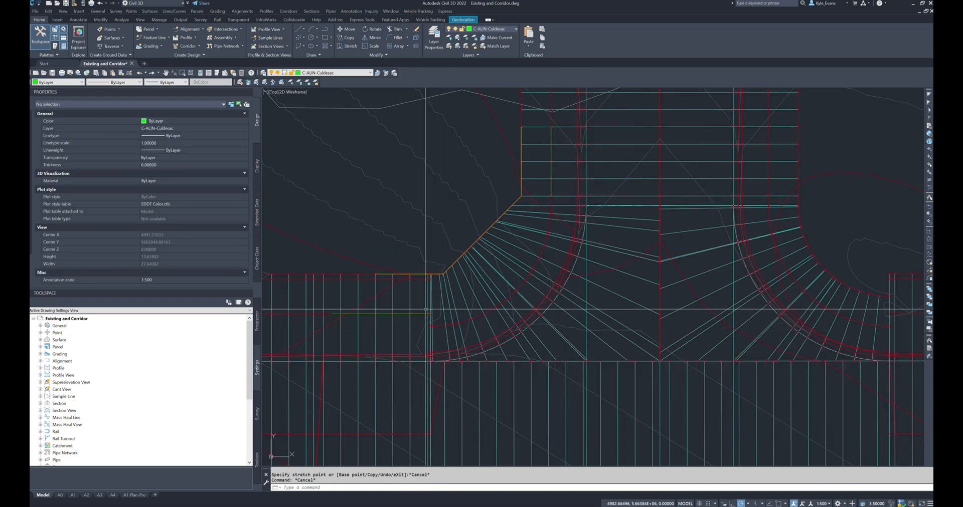
pyautogui.click(424, 259)
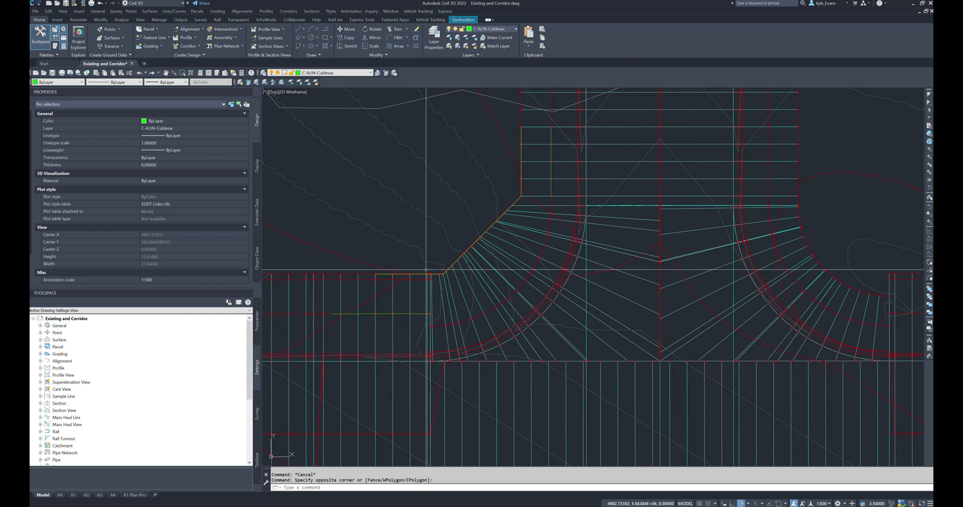
pyautogui.click(423, 313)
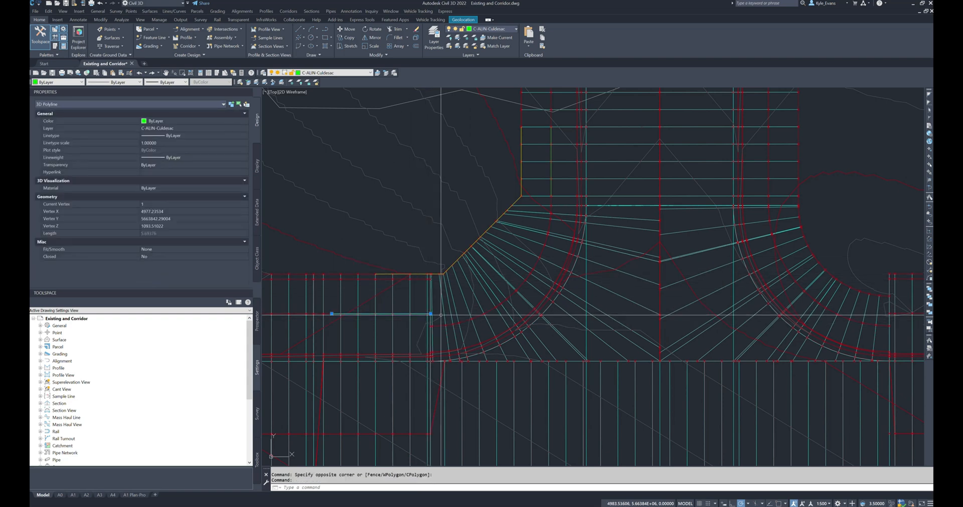
pyautogui.click(431, 314)
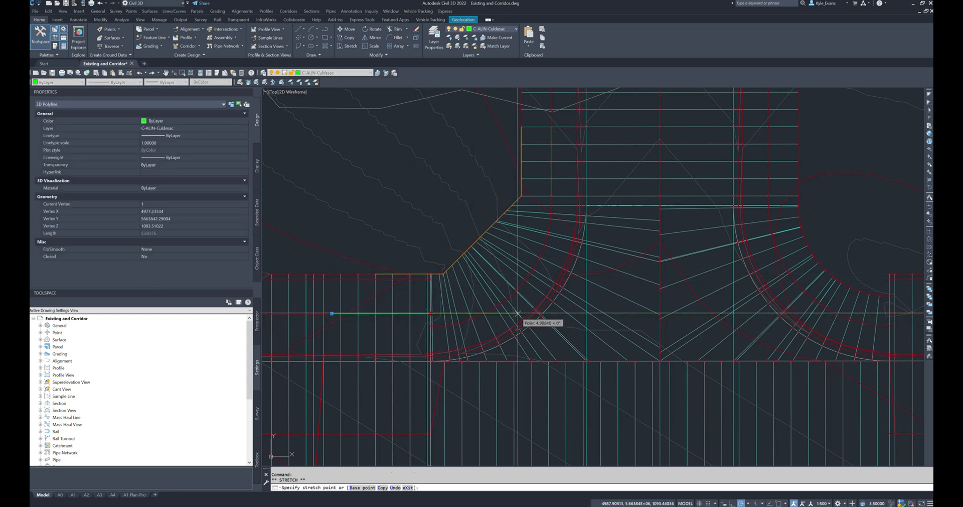
pyautogui.press('Escape')
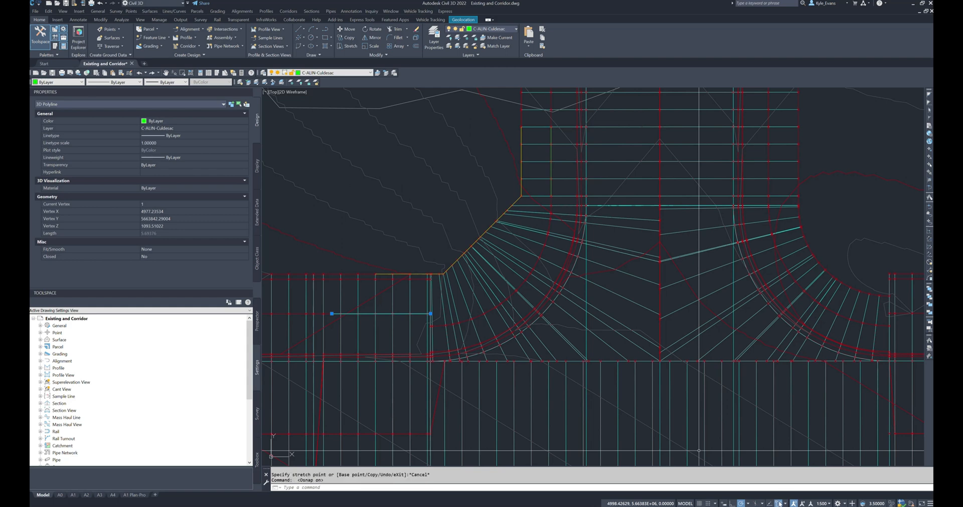
# Step: With object snaps on, stretch the 64th Avenue 3D polyline's east end across the curb return, making it about 13.1 m long
pyautogui.rightClick(778, 504)
pyautogui.press('Escape')
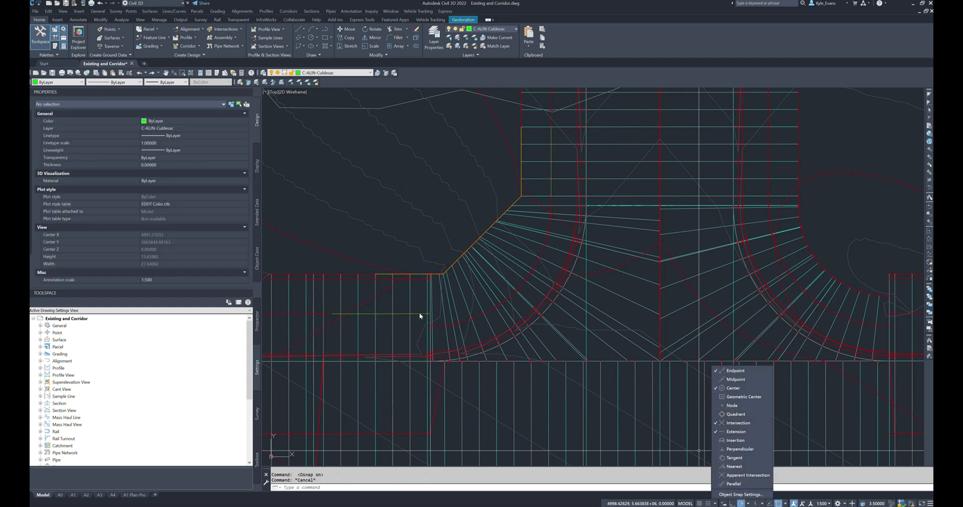
pyautogui.click(420, 312)
pyautogui.click(421, 313)
pyautogui.click(423, 314)
pyautogui.click(426, 314)
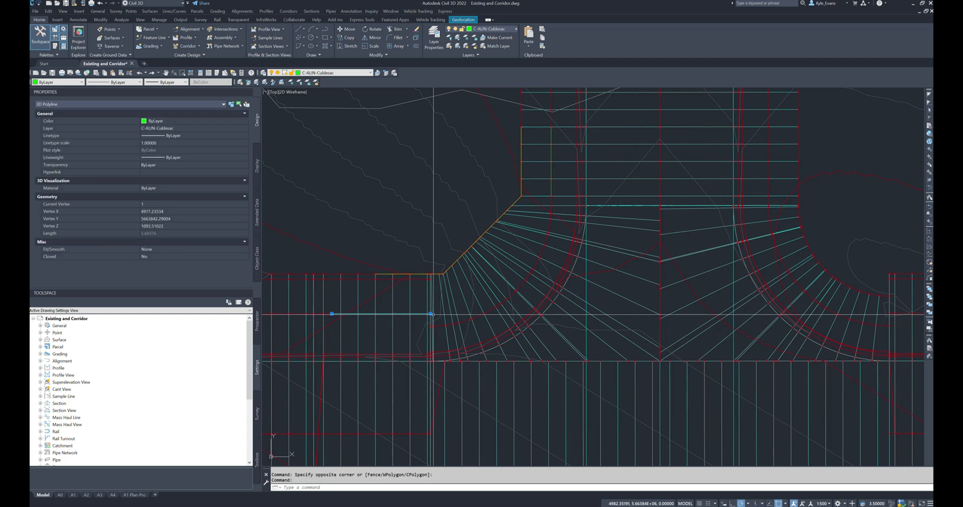
pyautogui.click(431, 313)
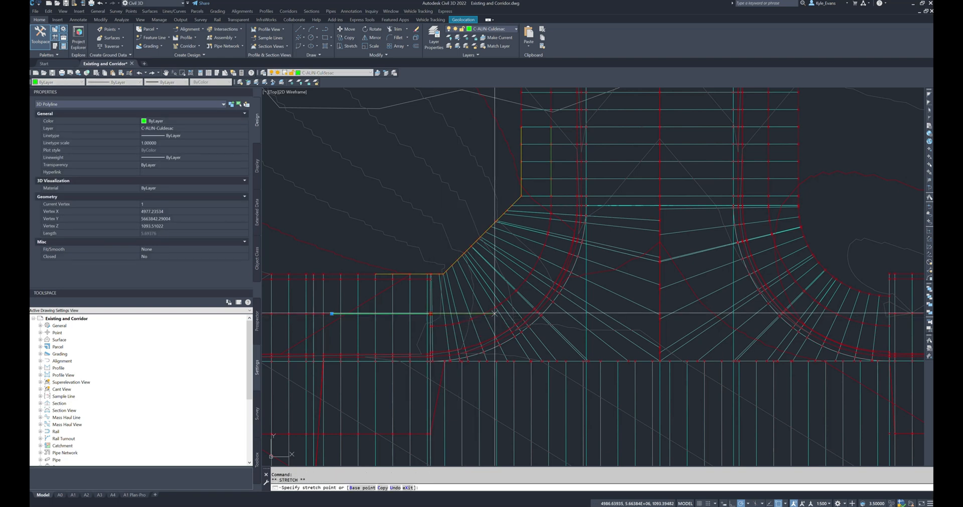
pyautogui.press('Escape')
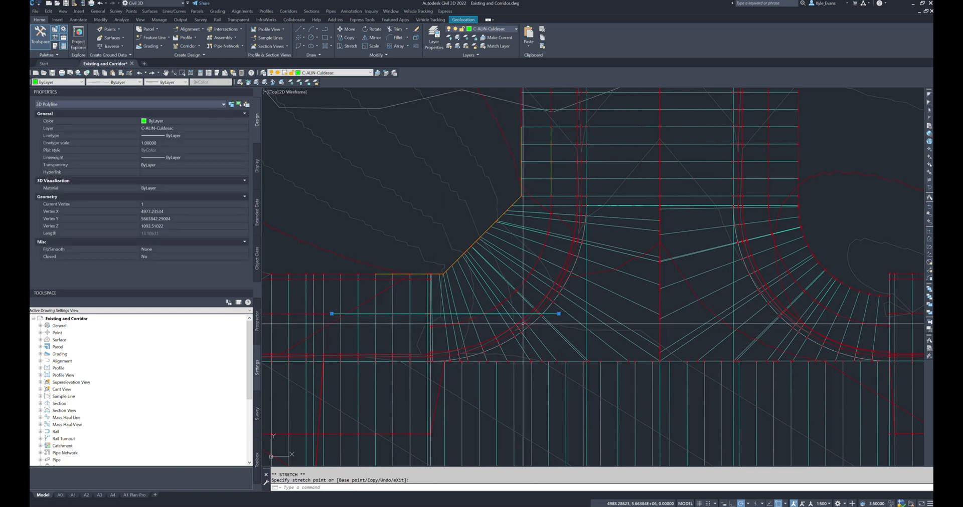
pyautogui.scroll(3, 558, 314)
pyautogui.scroll(-2, 522, 319)
pyautogui.moveTo(518, 325); pyautogui.dragTo(514, 339, button='middle')
pyautogui.rightClick(510, 341)
pyautogui.press('Escape')
pyautogui.click(548, 246)
pyautogui.click(542, 241)
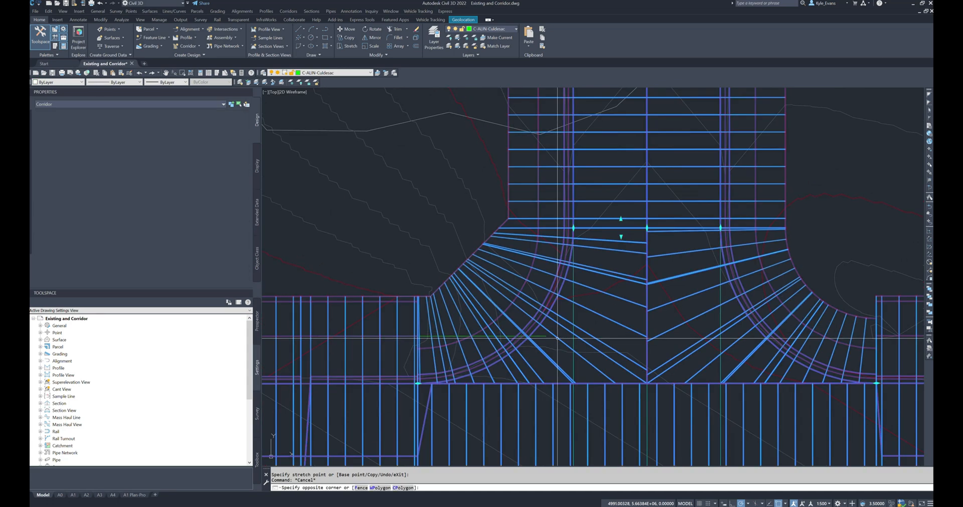
pyautogui.press('Escape')
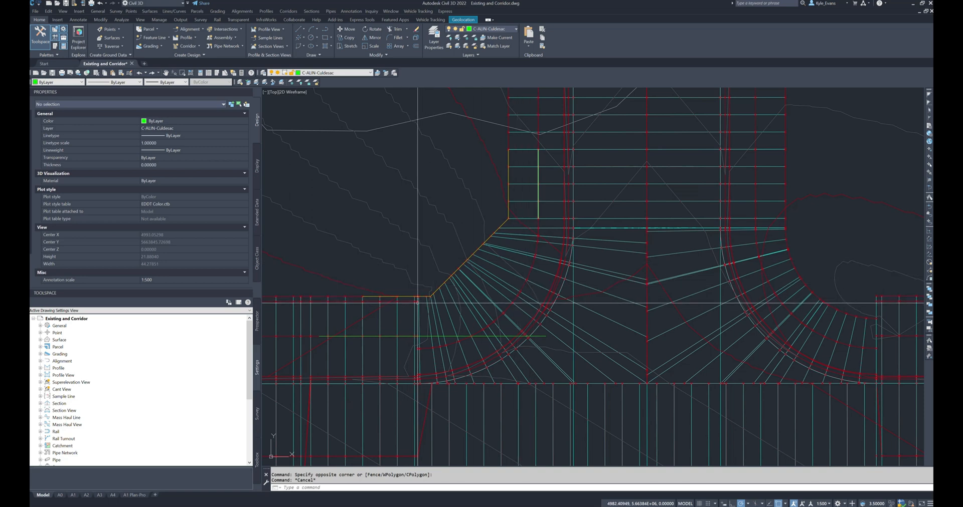
# Step: Copy the extended 3D polyline about 2 m north, placing it just inside the property line using nearest snaps
pyautogui.click(426, 330)
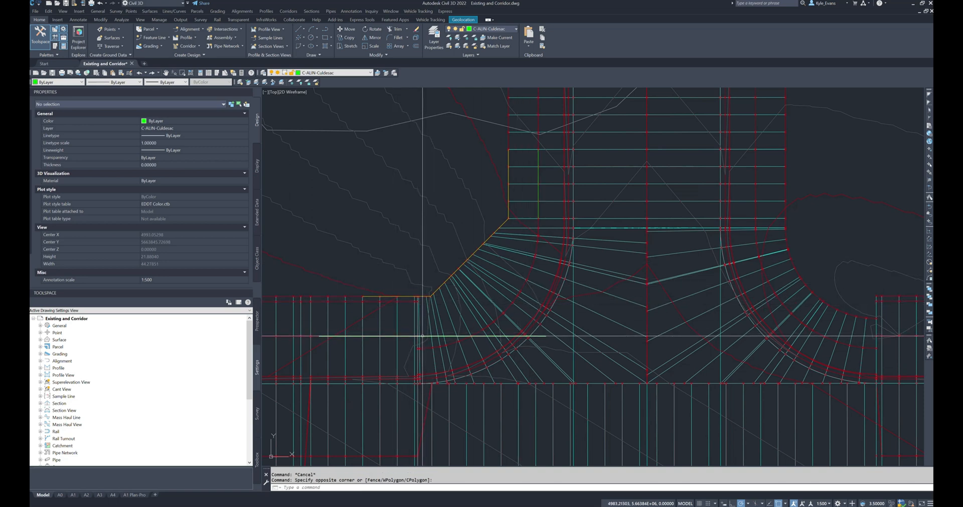
pyautogui.click(440, 332)
pyautogui.press('Return')
pyautogui.scroll(4, 350, 333)
pyautogui.keyDown('shift'); pyautogui.rightClick(350, 333); pyautogui.keyUp('shift')
pyautogui.click(371, 377)
pyautogui.click(273, 342)
pyautogui.keyDown('shift'); pyautogui.rightClick(307, 271); pyautogui.keyUp('shift')
pyautogui.press('r')
pyautogui.click(277, 252)
pyautogui.scroll(-4, 344, 296)
pyautogui.press('Escape')
# Step: Stretch the copied 3D polyline's east end back to its apparent intersection with the curved sidewalk line
pyautogui.scroll(5, 545, 299)
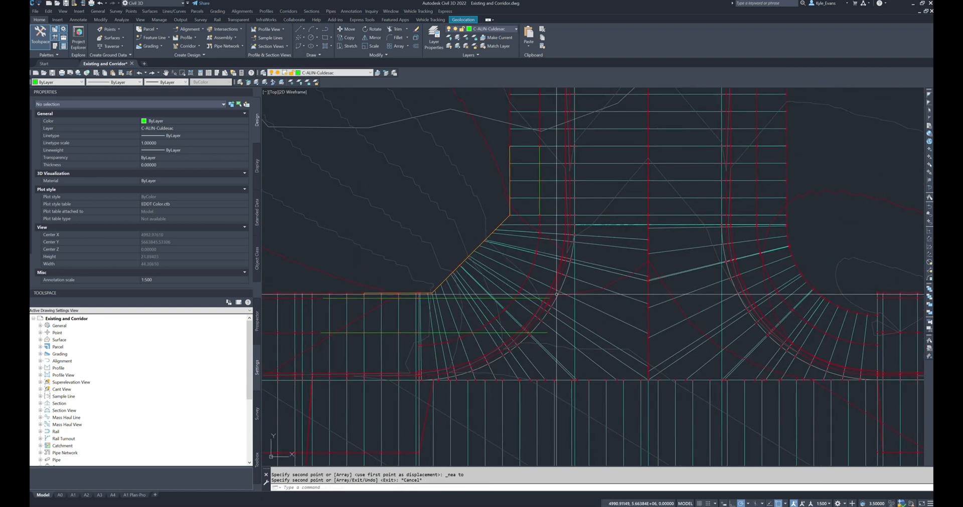
pyautogui.click(545, 298)
pyautogui.click(535, 306)
pyautogui.click(540, 304)
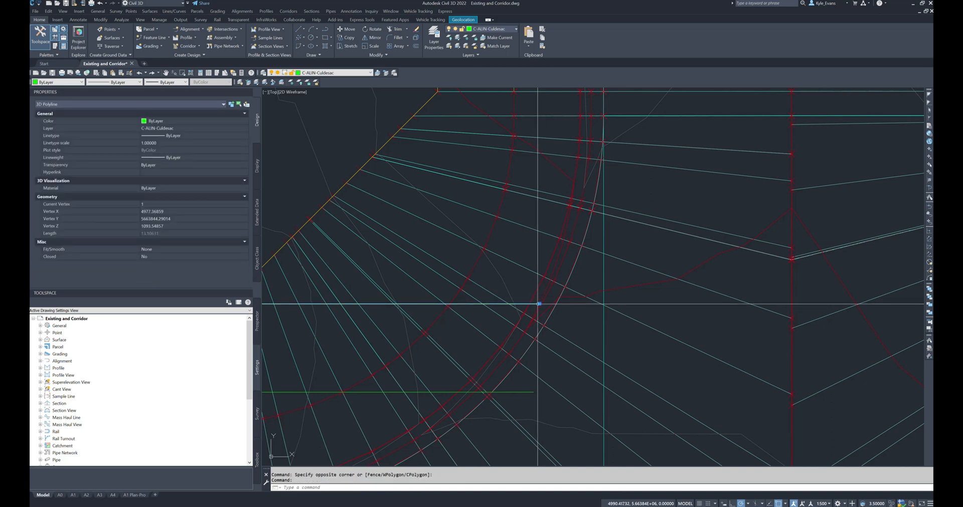
pyautogui.keyDown('shift'); pyautogui.rightClick(480, 325); pyautogui.keyUp('shift')
pyautogui.press('a')
pyautogui.scroll(5, 603, 305)
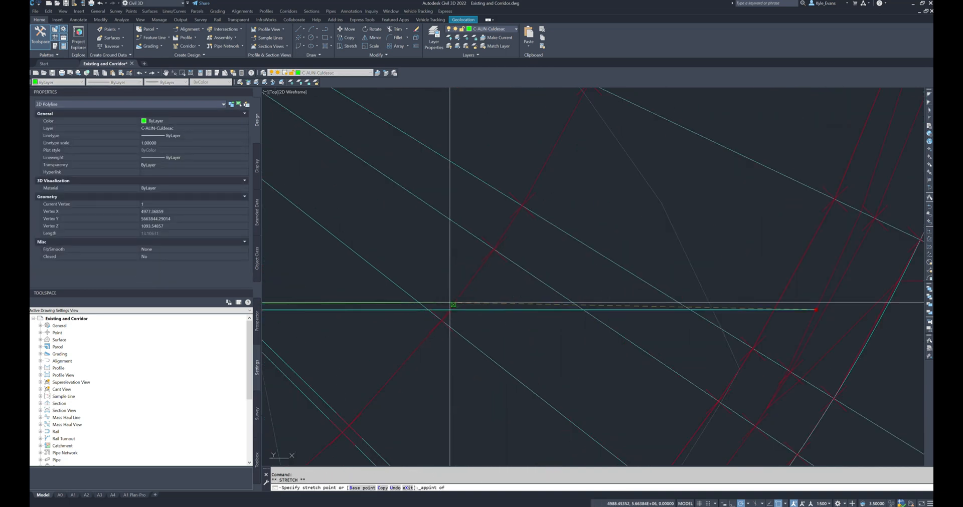
pyautogui.click(450, 306)
pyautogui.press('Escape')
pyautogui.scroll(-6, 517, 223)
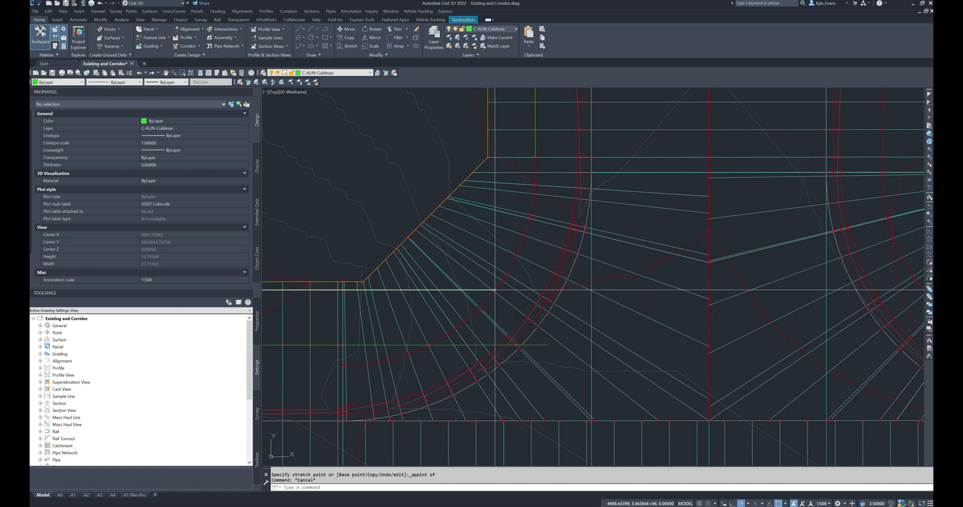
pyautogui.moveTo(509, 293); pyautogui.dragTo(517, 329, button='middle')
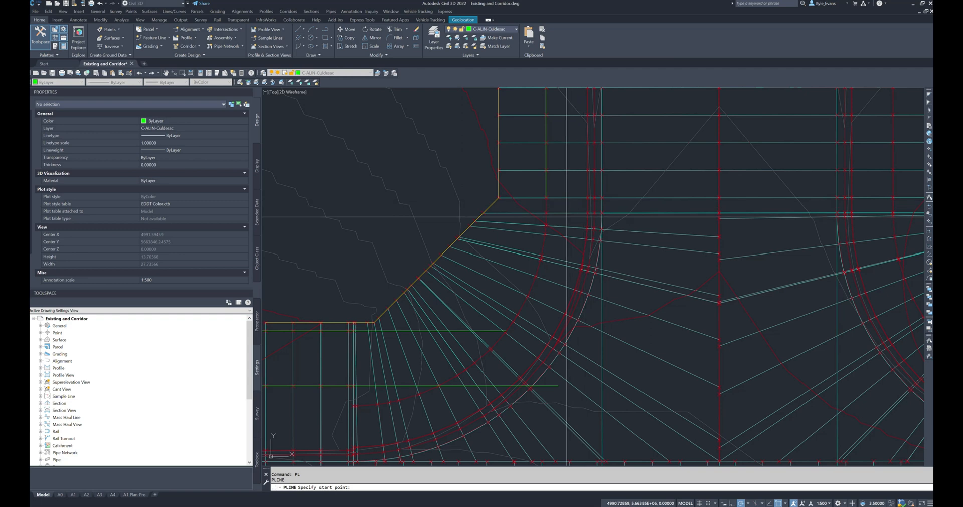
pyautogui.scroll(4, 565, 218)
pyautogui.keyDown('shift'); pyautogui.rightClick(553, 186); pyautogui.keyUp('shift')
pyautogui.press('e')
pyautogui.click(514, 169)
pyautogui.scroll(-4, 540, 325)
pyautogui.press('Escape')
pyautogui.press('Escape')
# Step: Convert the copied 3D polyline to an EDDT Feature Line Yellow feature line in site Intersections, with elevations from the Complete Design surface
pyautogui.moveTo(512, 339); pyautogui.dragTo(517, 223, button='middle')
pyautogui.scroll(-2, 517, 222)
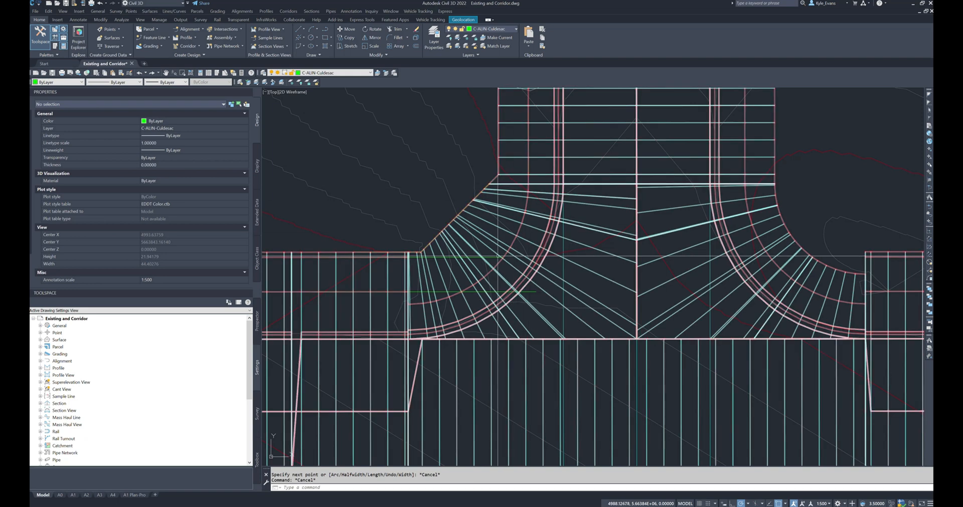
pyautogui.click(439, 257)
pyautogui.press('Escape')
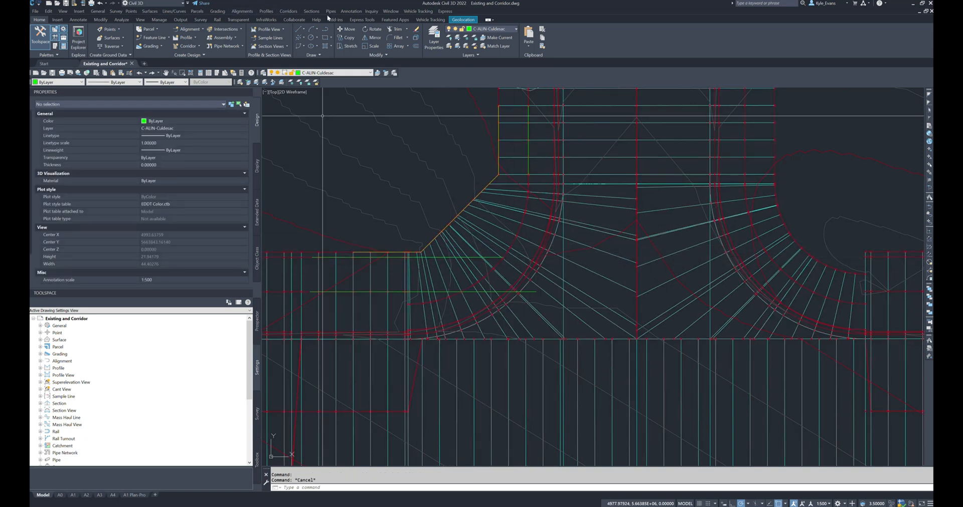
pyautogui.click(218, 11)
pyautogui.click(256, 65)
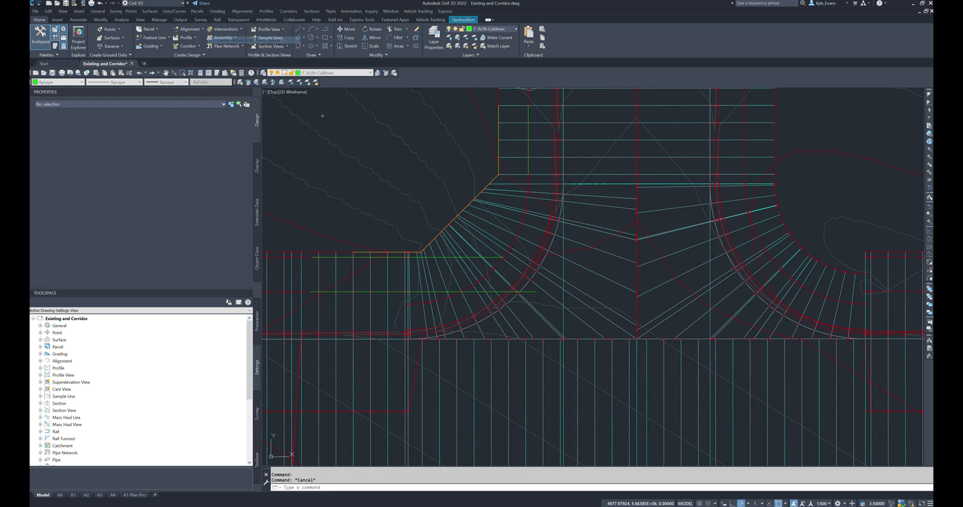
pyautogui.click(458, 257)
pyautogui.rightClick(476, 241)
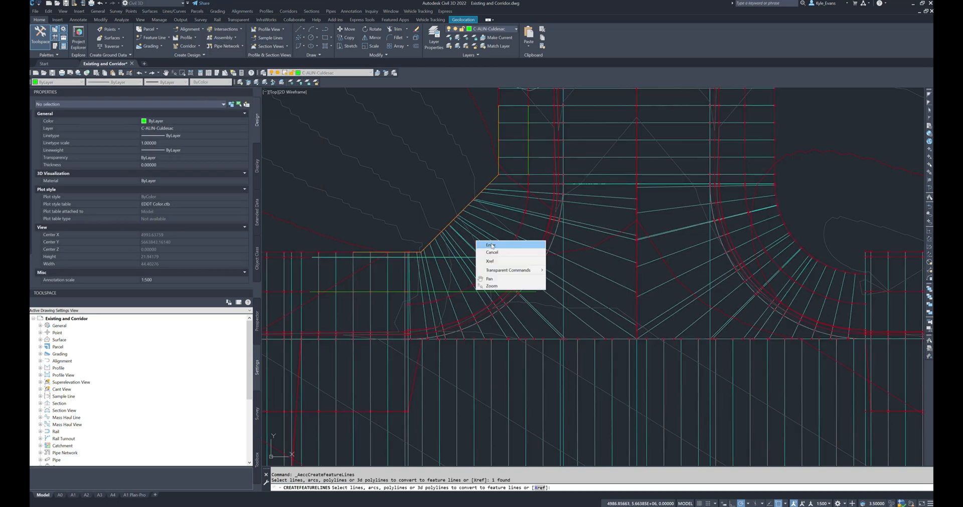
pyautogui.click(485, 245)
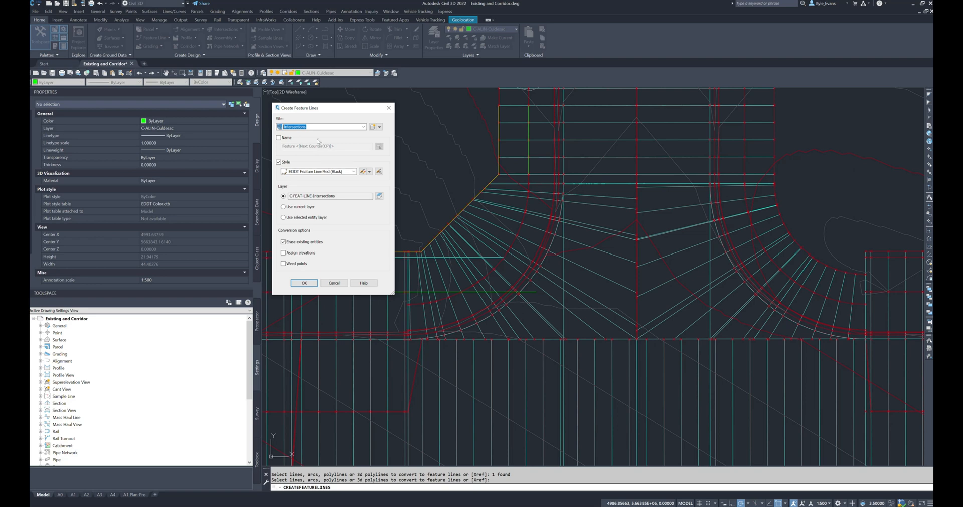
pyautogui.click(336, 172)
pyautogui.click(316, 251)
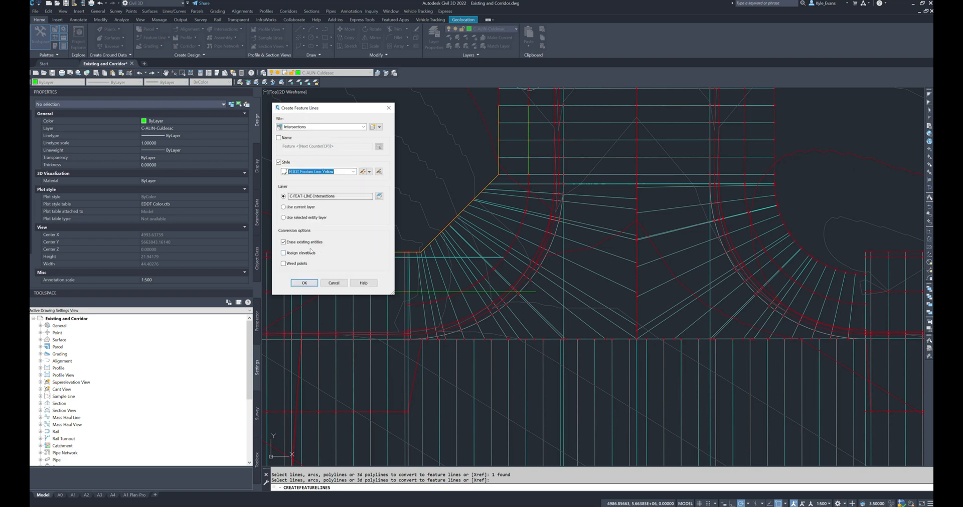
pyautogui.click(306, 283)
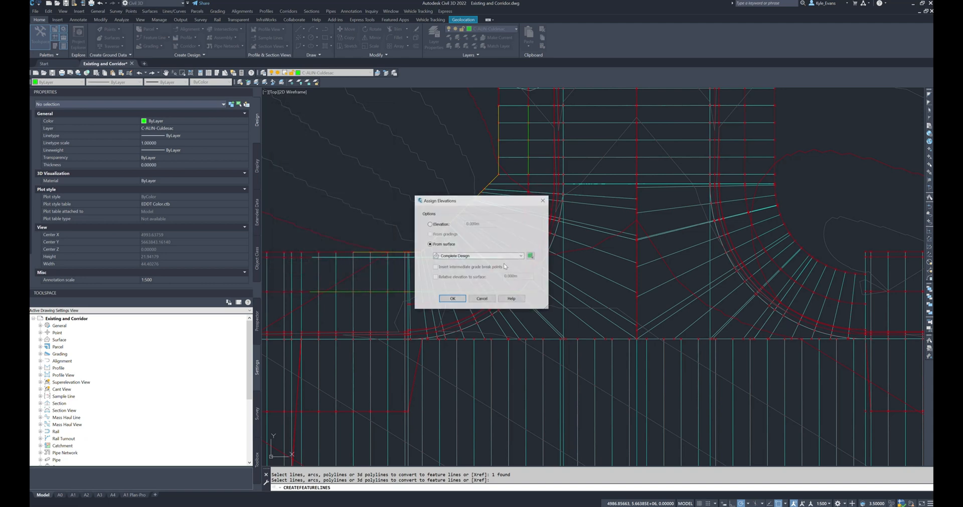
pyautogui.click(458, 300)
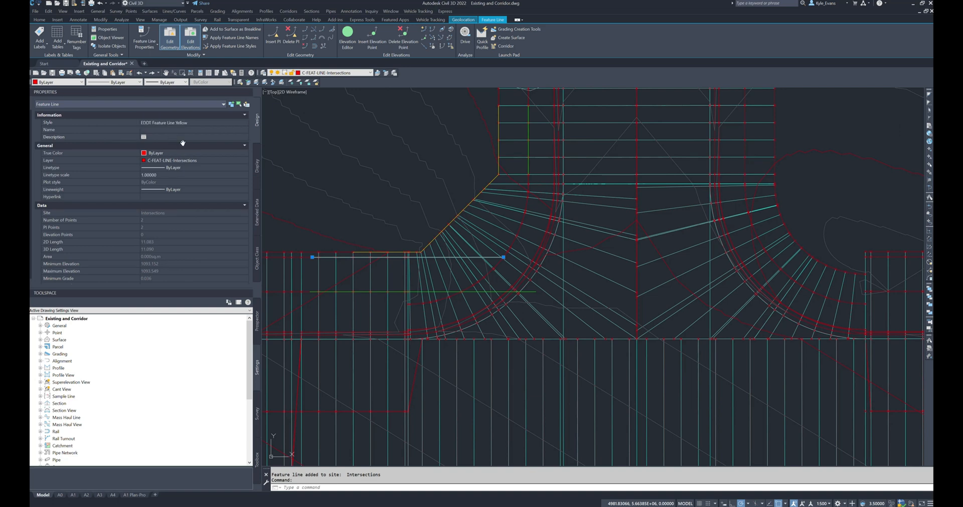
# Step: Copy the name of the northwest corner's property line feature line for reuse
pyautogui.click(203, 130)
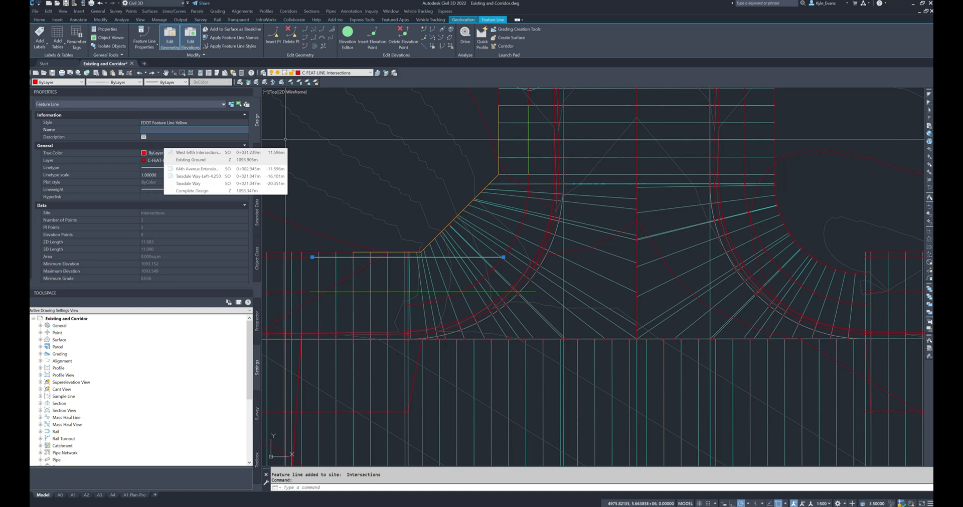
pyautogui.press('Escape')
pyautogui.click(461, 212)
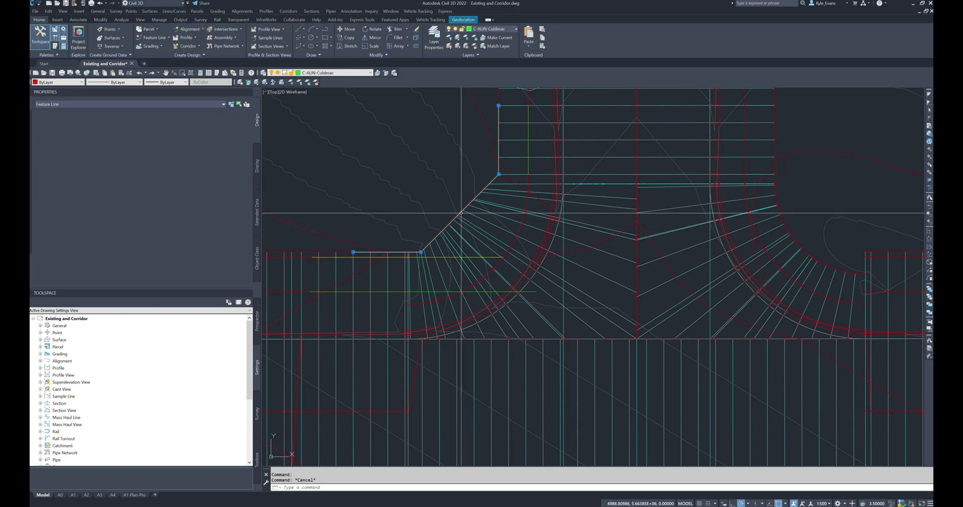
pyautogui.click(182, 130)
pyautogui.rightClick(190, 128)
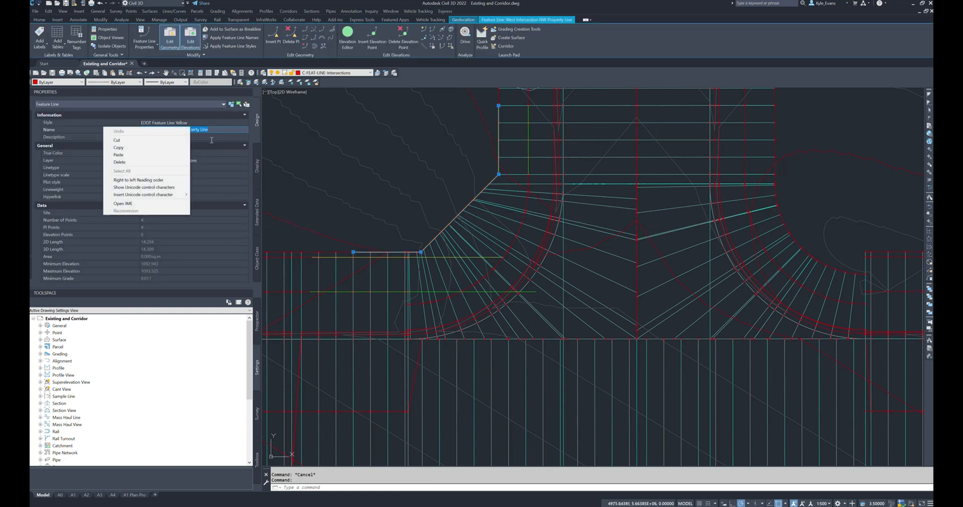
pyautogui.click(137, 148)
# Step: Name the feature line just inside the property line West Intersection NW Outside Sidewalk, adapting the copied property line name
pyautogui.click(434, 257)
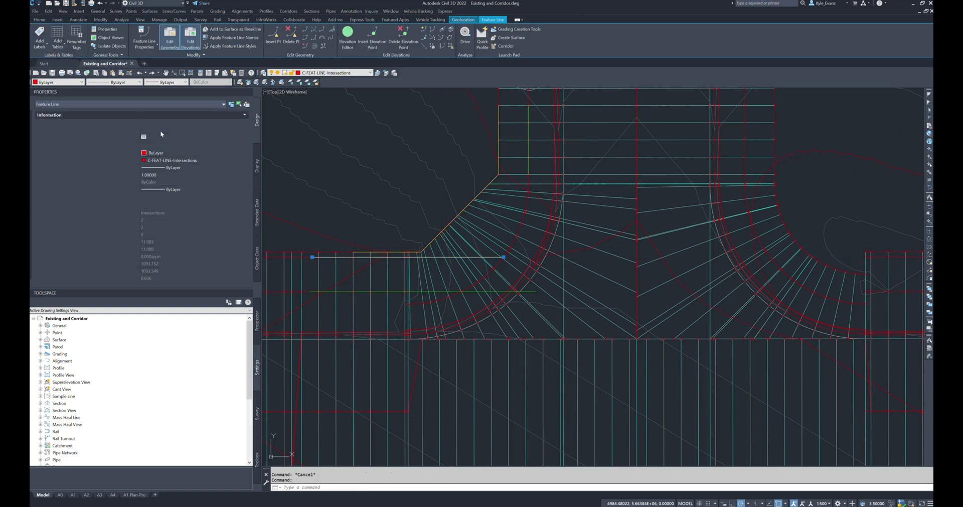
pyautogui.press('Escape')
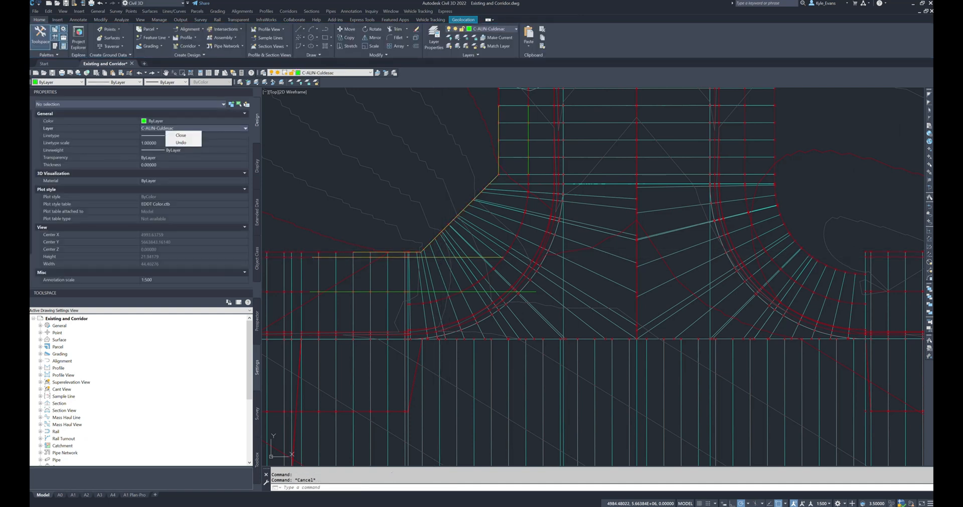
pyautogui.click(395, 256)
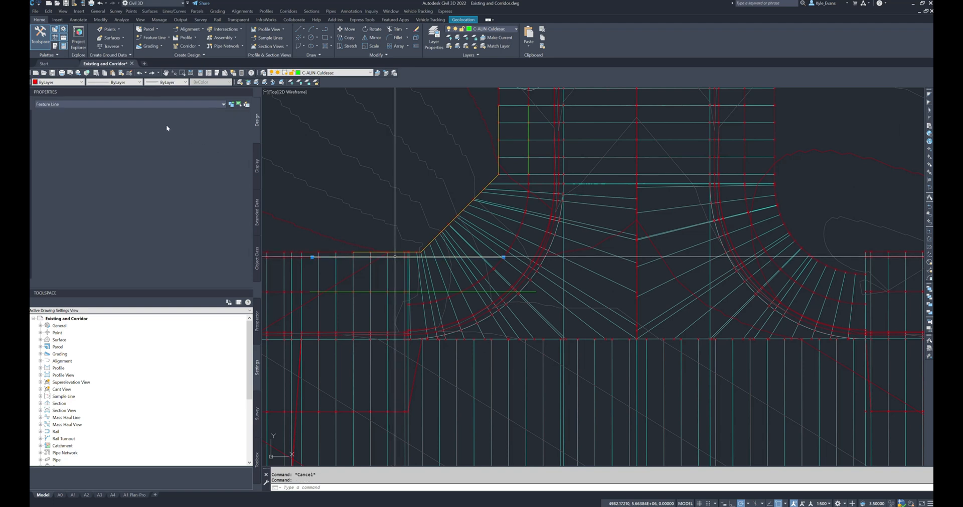
pyautogui.rightClick(181, 129)
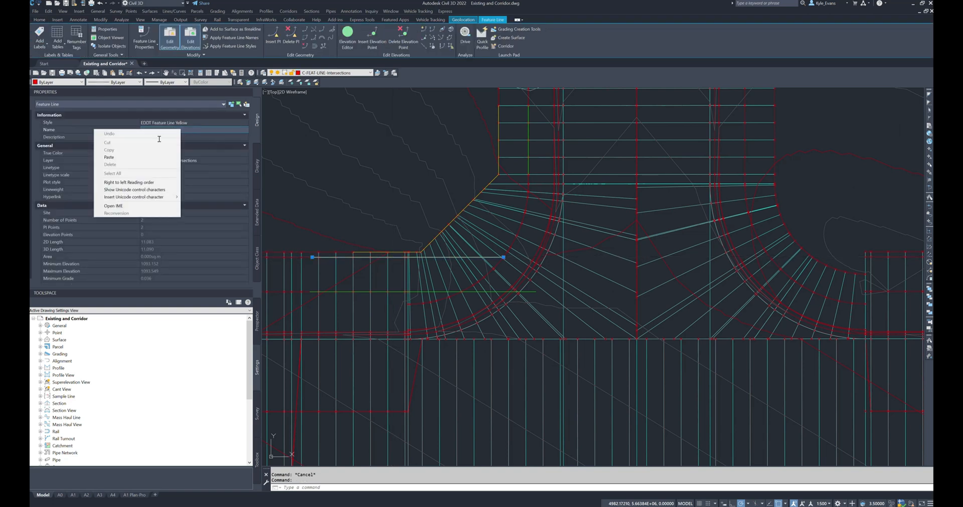
pyautogui.click(125, 157)
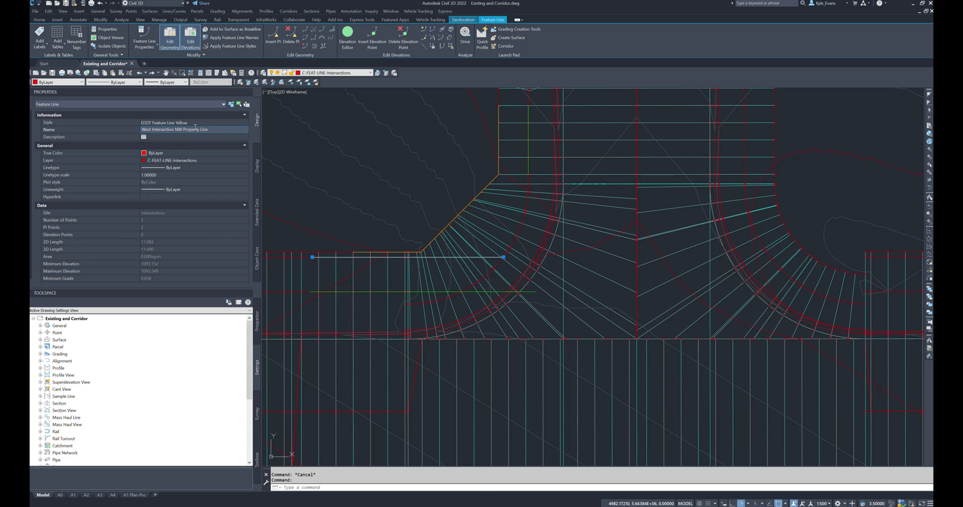
pyautogui.press('BackSpace')
pyautogui.press('Escape')
# Step: Open the target mapping for the NW-Quadrant curb return region in the West 64th Intersection corridor's properties
pyautogui.moveTo(473, 232); pyautogui.dragTo(571, 231, button='middle')
pyautogui.click(572, 232)
pyautogui.rightClick(587, 213)
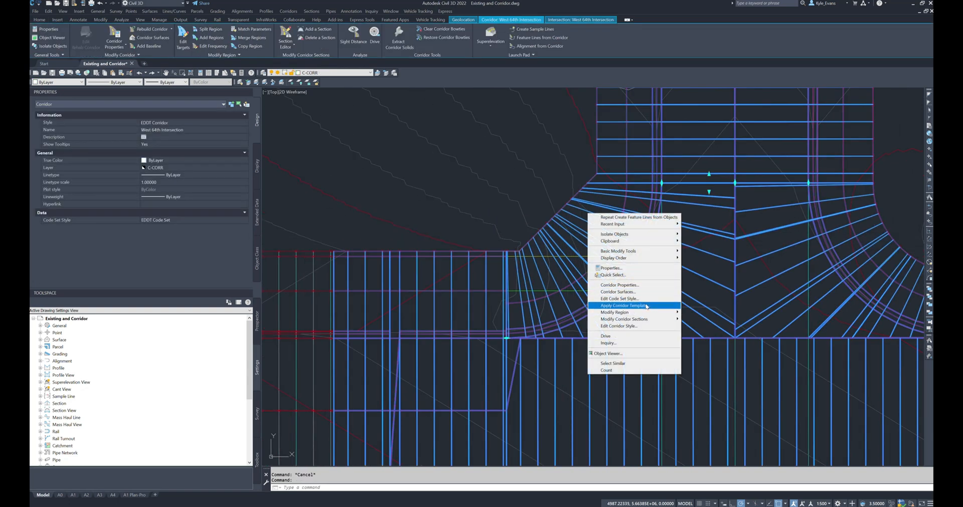
pyautogui.click(634, 286)
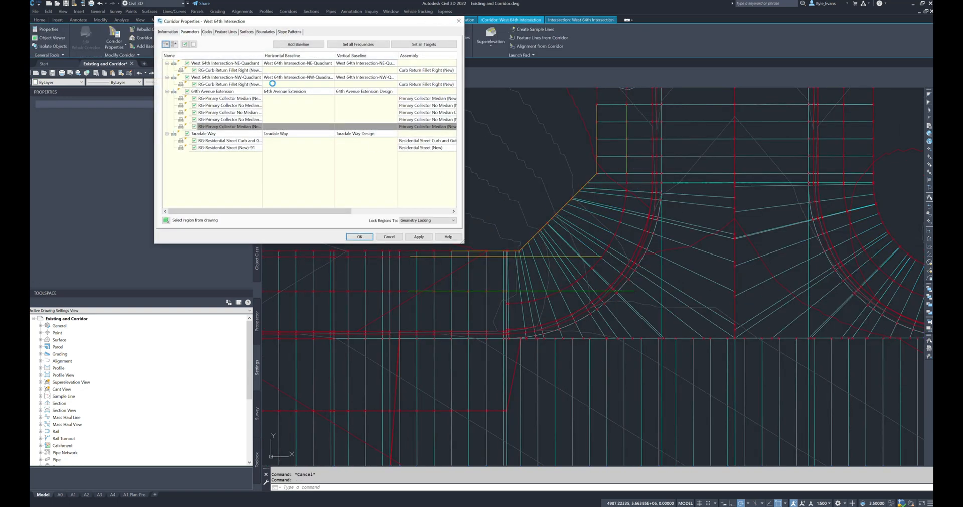
pyautogui.click(207, 72)
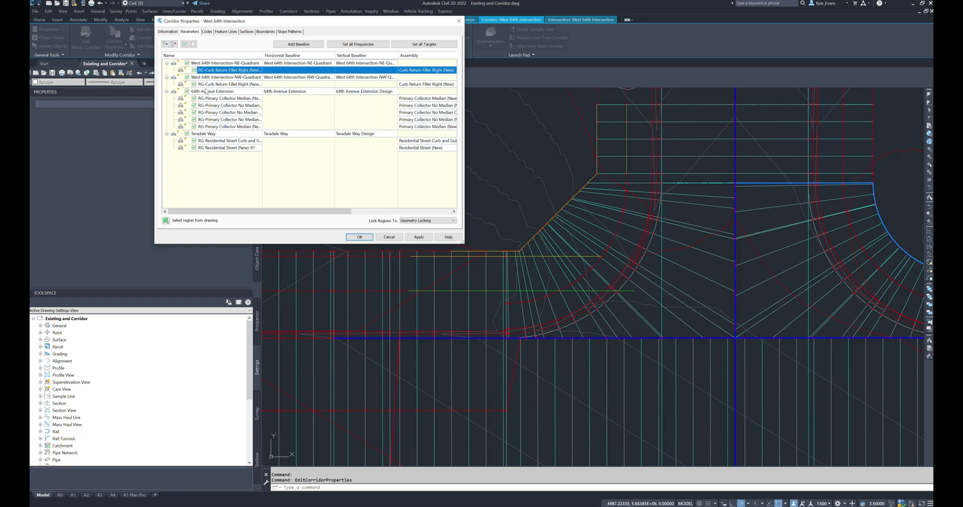
pyautogui.click(205, 84)
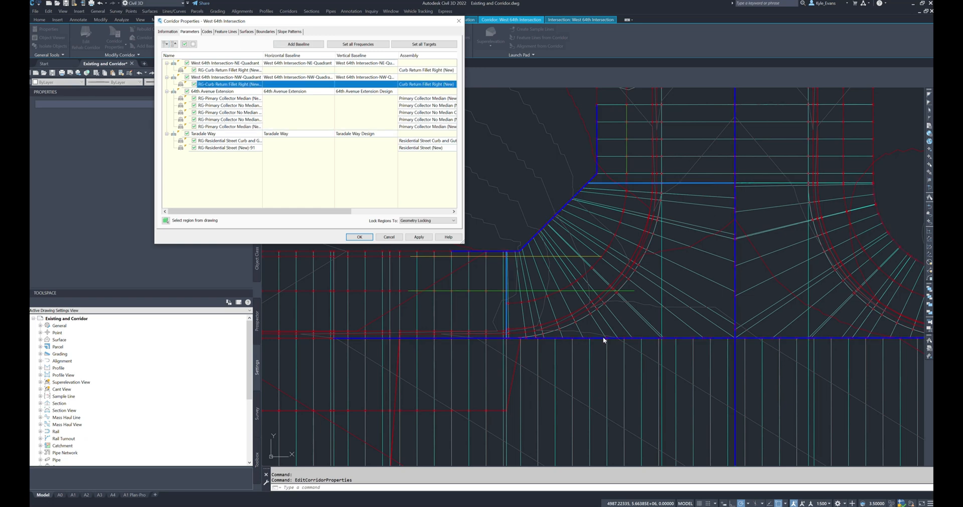
pyautogui.moveTo(260, 212); pyautogui.dragTo(344, 211)
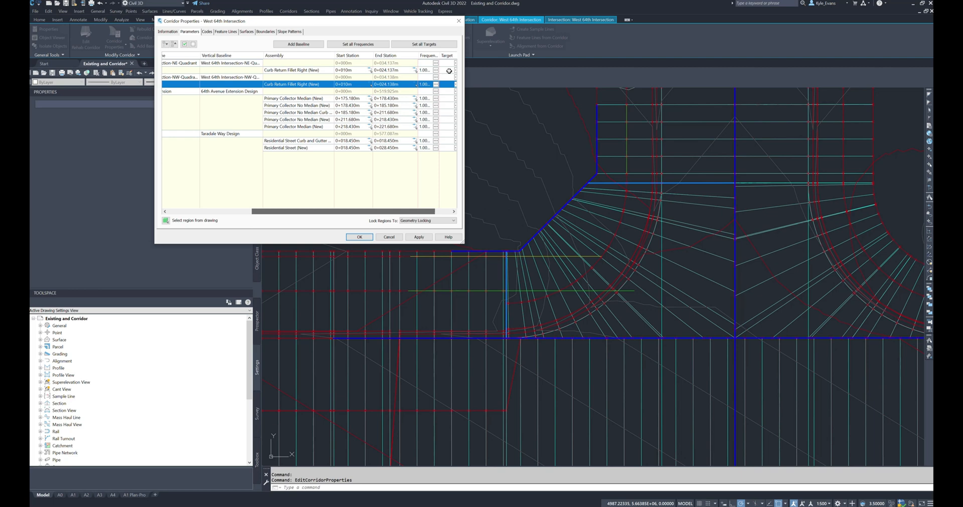
pyautogui.click(455, 85)
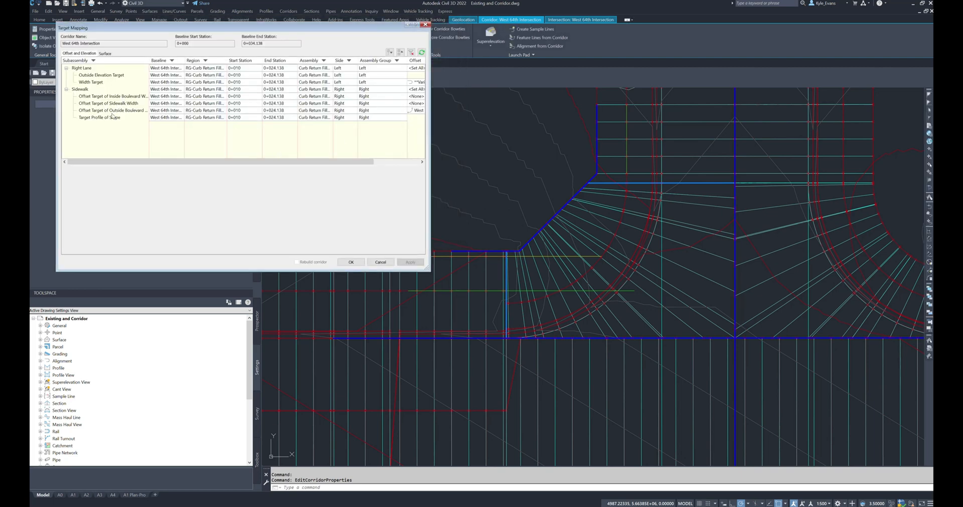
# Step: Set the Sidewalk subassembly's sidewalk width offset target to the feature line West Intersection NW Outside Sidewalk
pyautogui.click(119, 103)
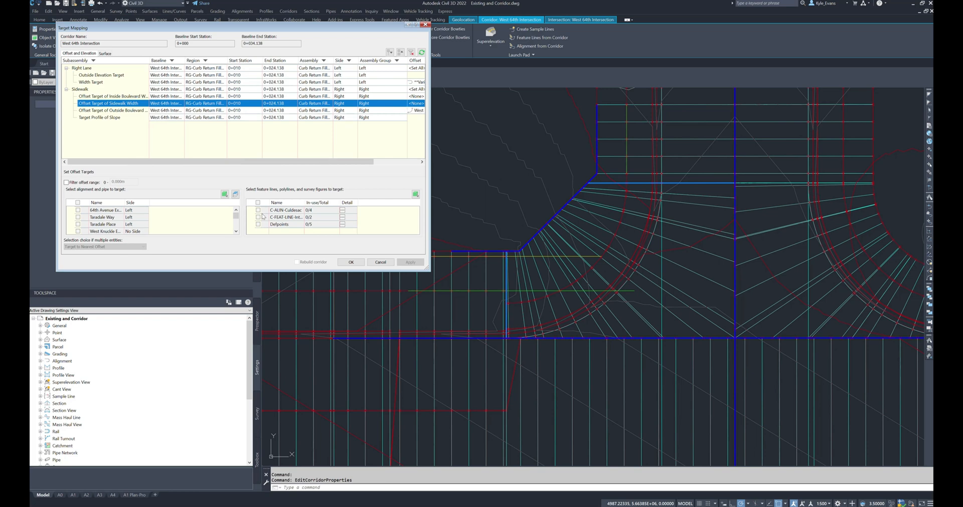
pyautogui.click(342, 217)
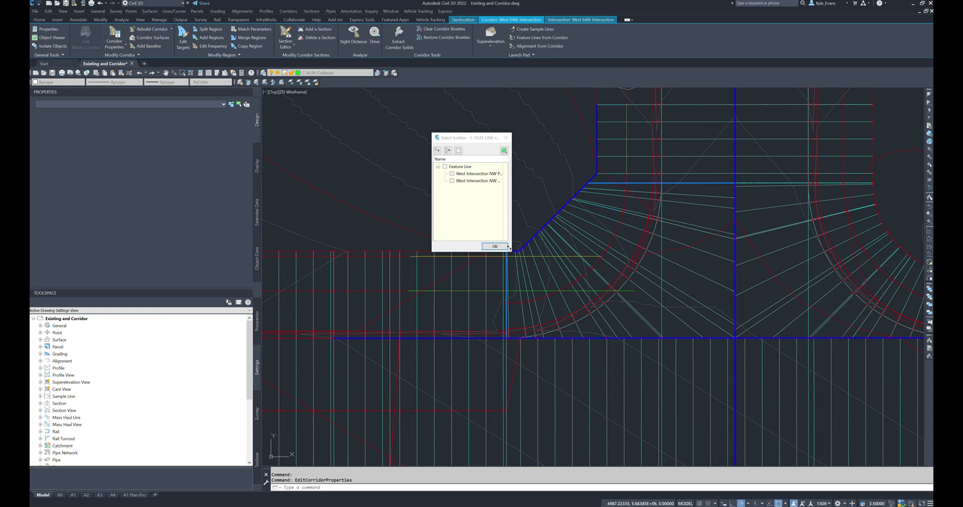
pyautogui.moveTo(509, 250); pyautogui.dragTo(597, 245)
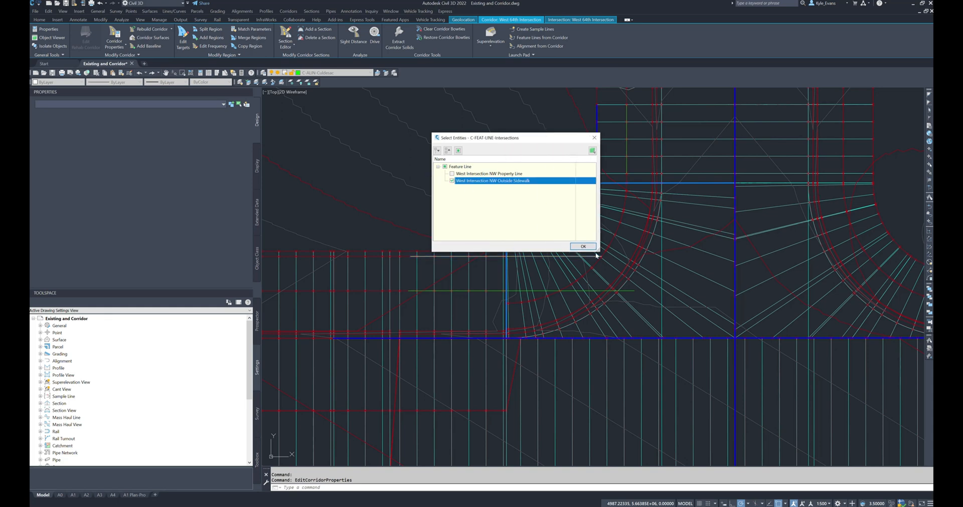
pyautogui.click(581, 246)
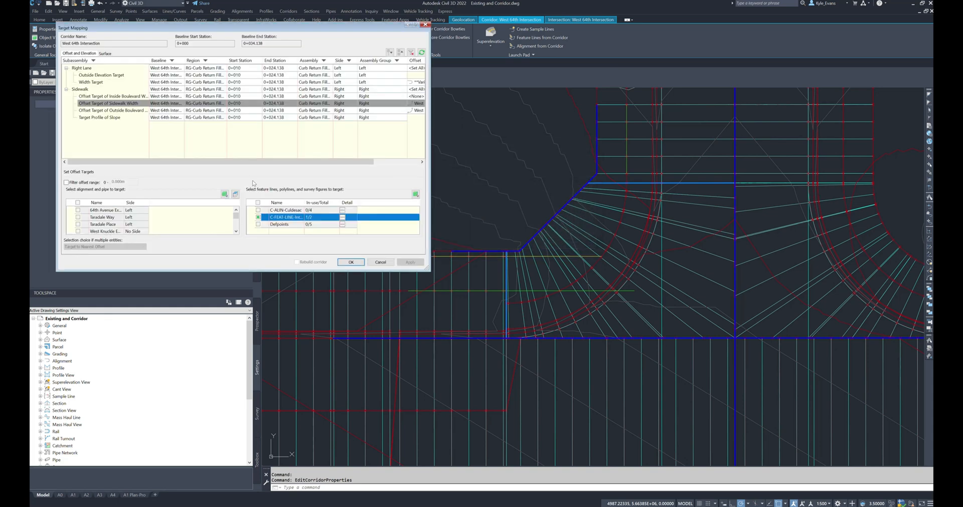
pyautogui.click(359, 262)
# Step: Apply the corridor property changes and rebuild the West 64th Intersection corridor
pyautogui.click(359, 237)
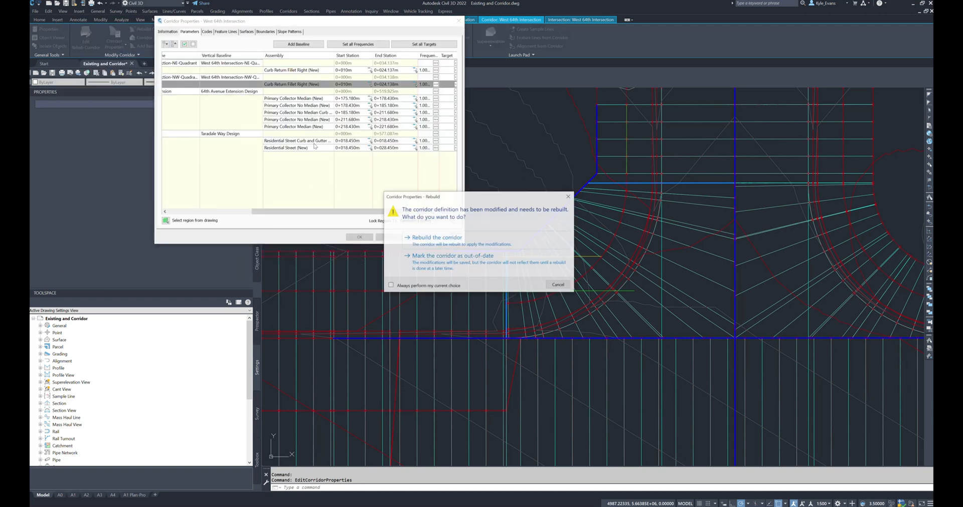
pyautogui.click(433, 238)
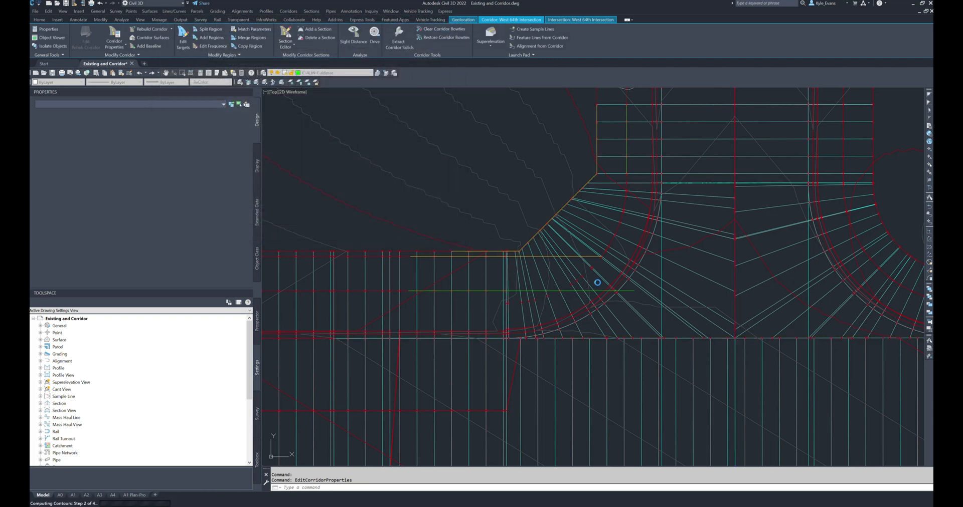
pyautogui.press('Escape')
# Step: Stretch the remaining 3D polyline's east end back to its apparent intersection with the curved back-of-curb line
pyautogui.scroll(2, 536, 294)
pyautogui.click(539, 284)
pyautogui.click(539, 283)
pyautogui.click(539, 289)
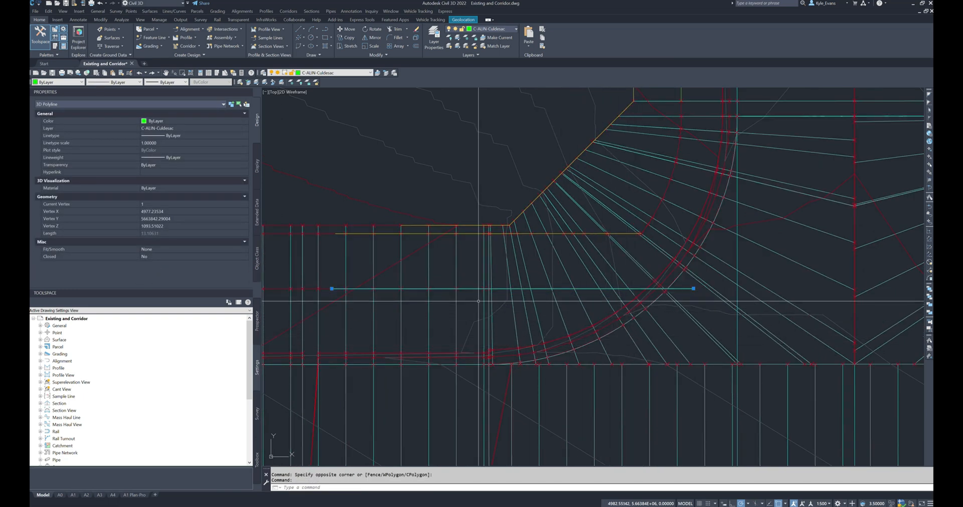
pyautogui.click(693, 288)
pyautogui.keyDown('shift'); pyautogui.rightClick(694, 289); pyautogui.keyUp('shift')
pyautogui.click(716, 354)
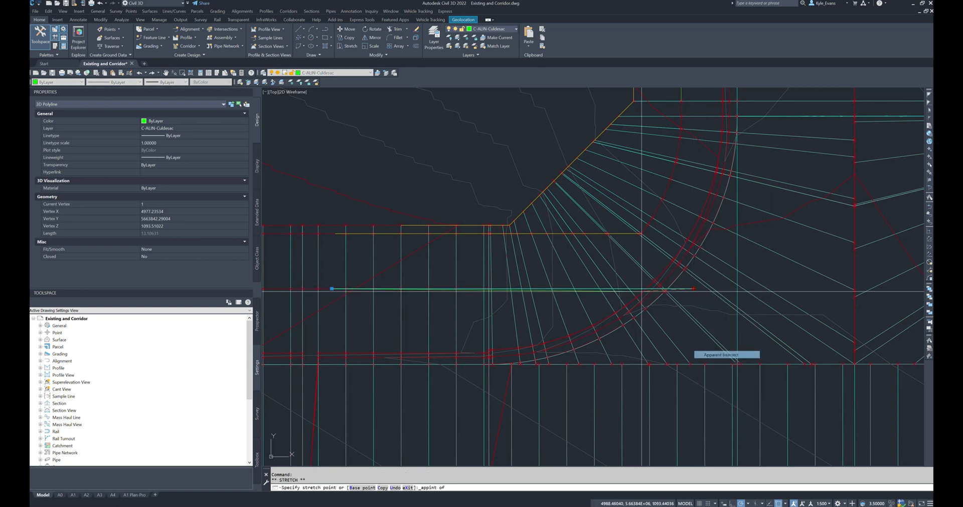
pyautogui.scroll(5, 642, 291)
pyautogui.press('Escape')
pyautogui.scroll(-5, 664, 280)
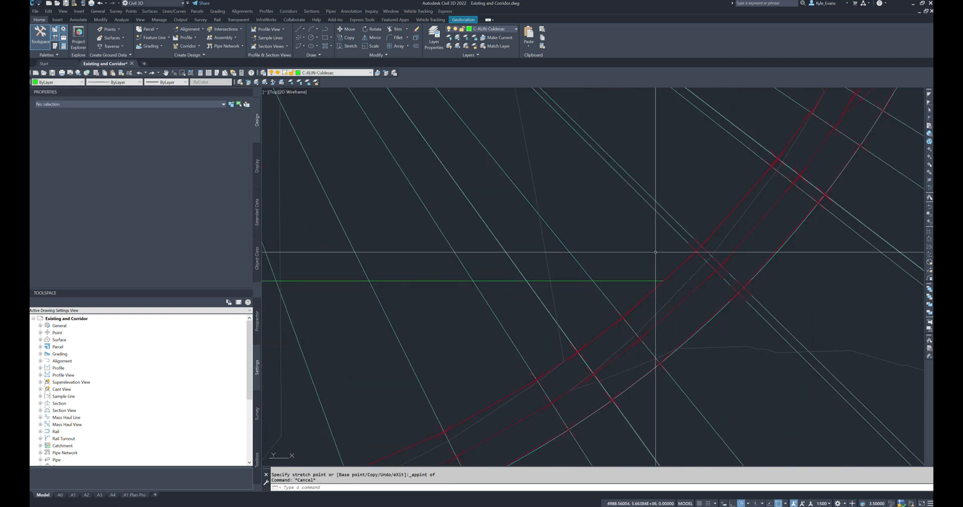
# Step: Copy the name of the West Intersection NW Outside Sidewalk feature line for reuse
pyautogui.click(605, 276)
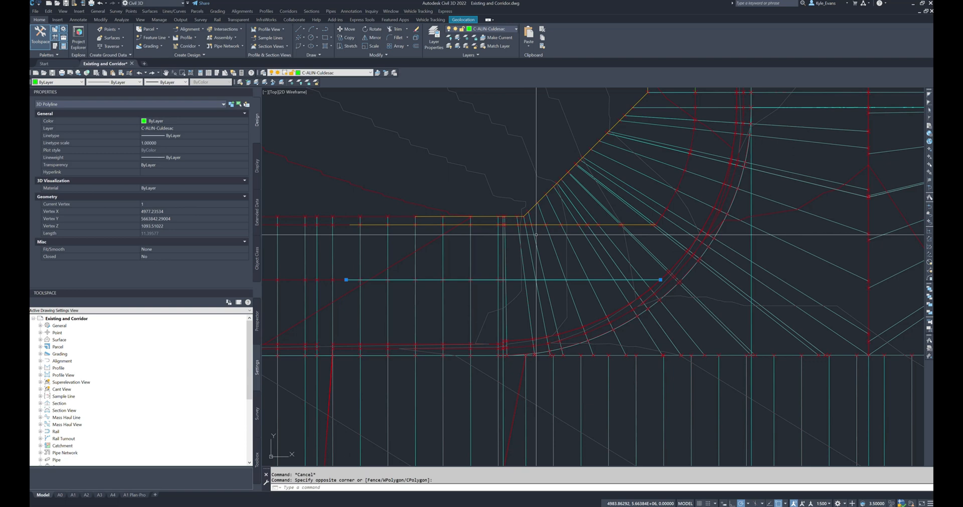
pyautogui.press('Escape')
pyautogui.click(581, 280)
pyautogui.press('Escape')
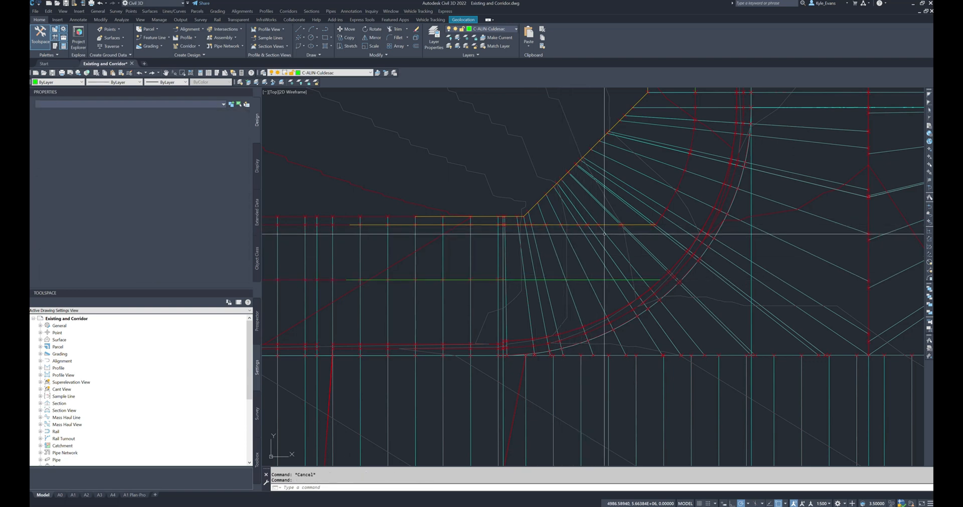
pyautogui.click(609, 227)
pyautogui.click(602, 221)
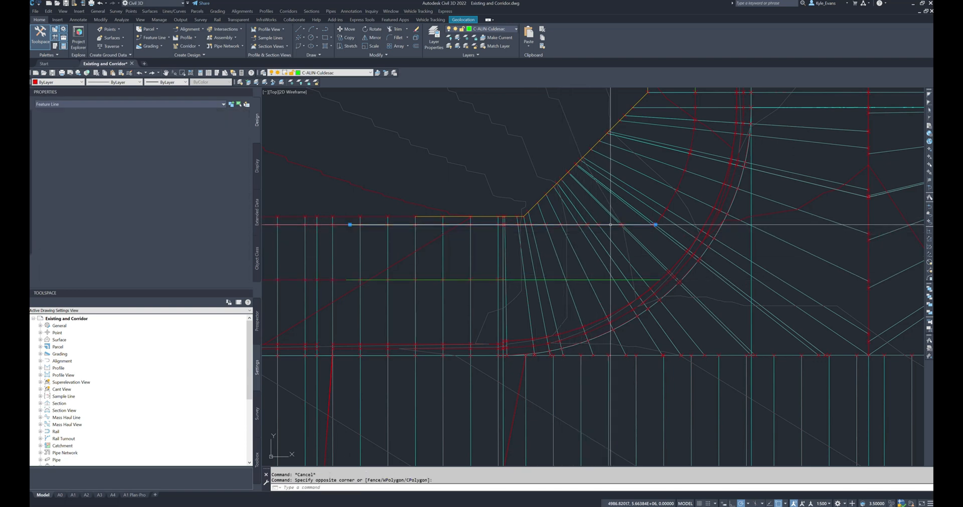
pyautogui.click(221, 130)
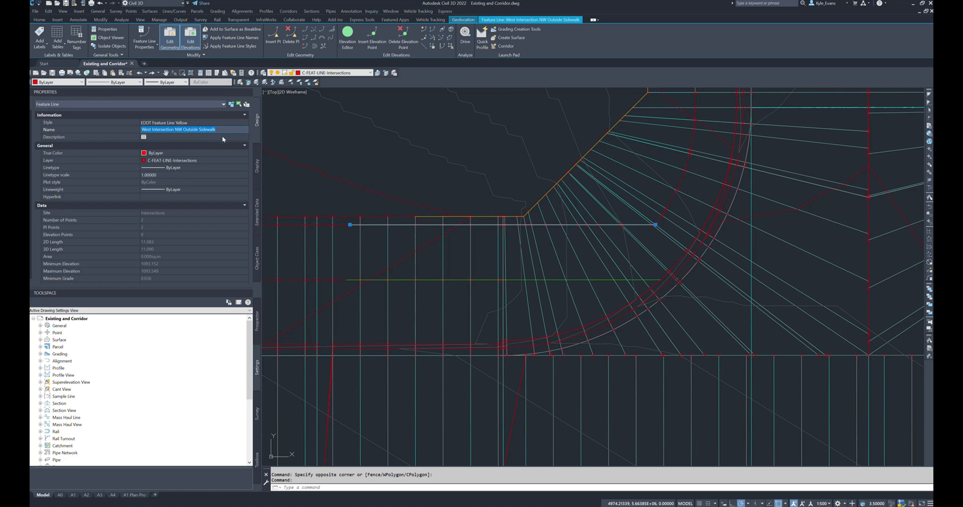
pyautogui.press('Escape')
pyautogui.press('Escape')
pyautogui.click(570, 280)
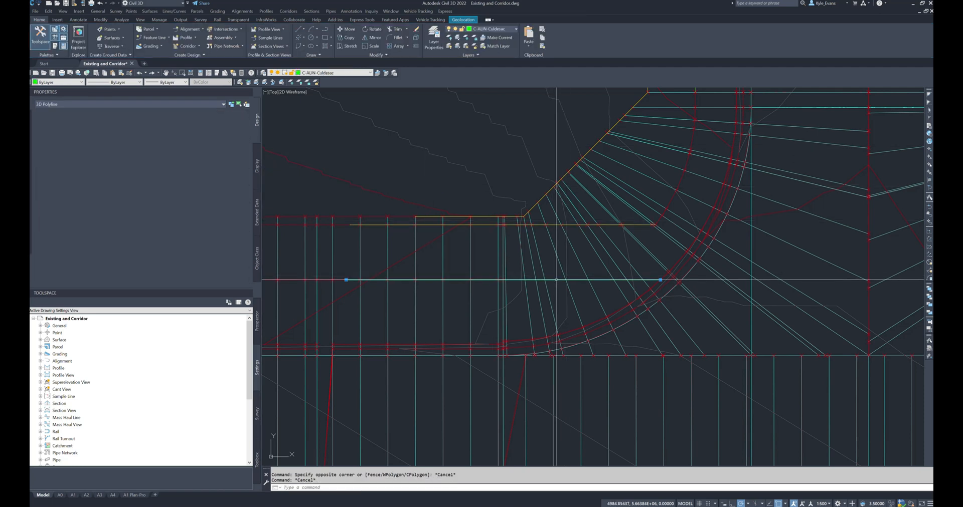
pyautogui.rightClick(570, 279)
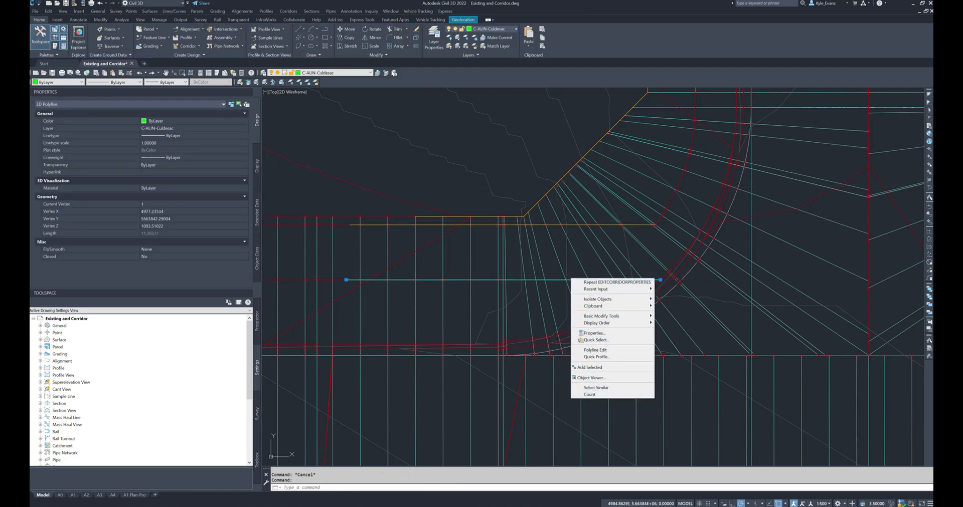
pyautogui.press('Escape')
pyautogui.press('Escape')
pyautogui.click(218, 11)
pyautogui.click(225, 18)
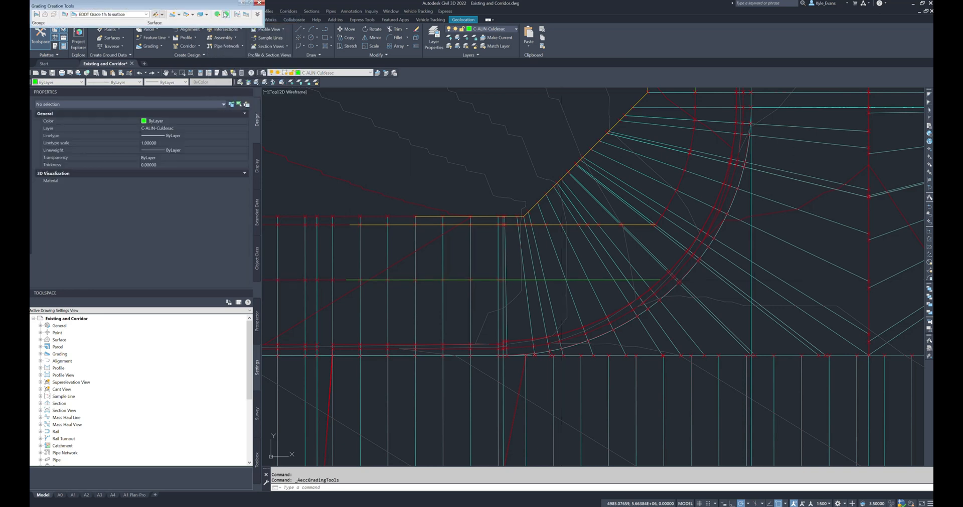
# Step: Convert the shortened 3D polyline to a yellow-style feature line West Intersection NW Inside Sidewalk in site Intersections, with elevations from the Complete Design surface
pyautogui.click(217, 11)
pyautogui.click(233, 42)
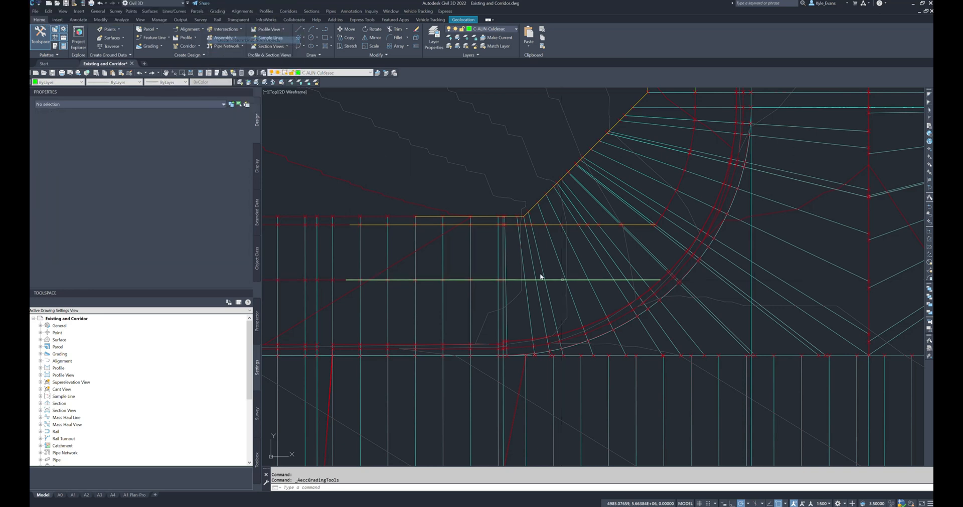
pyautogui.rightClick(567, 262)
pyautogui.click(579, 268)
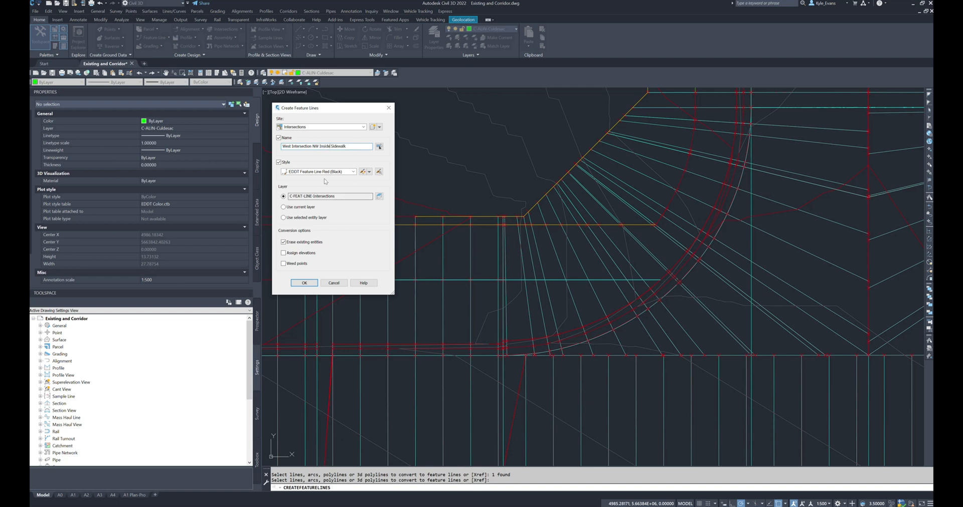
pyautogui.click(324, 172)
pyautogui.click(304, 283)
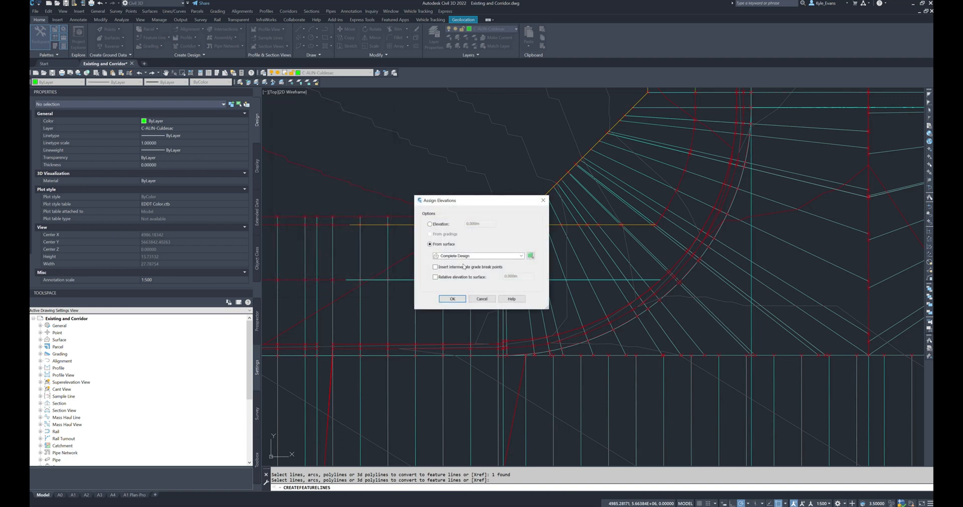
pyautogui.click(453, 299)
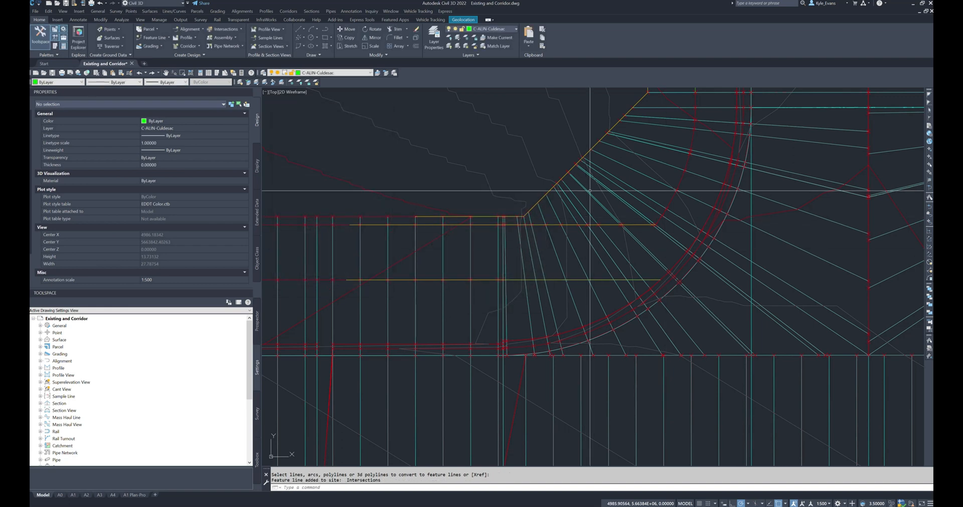
pyautogui.scroll(-5, 647, 271)
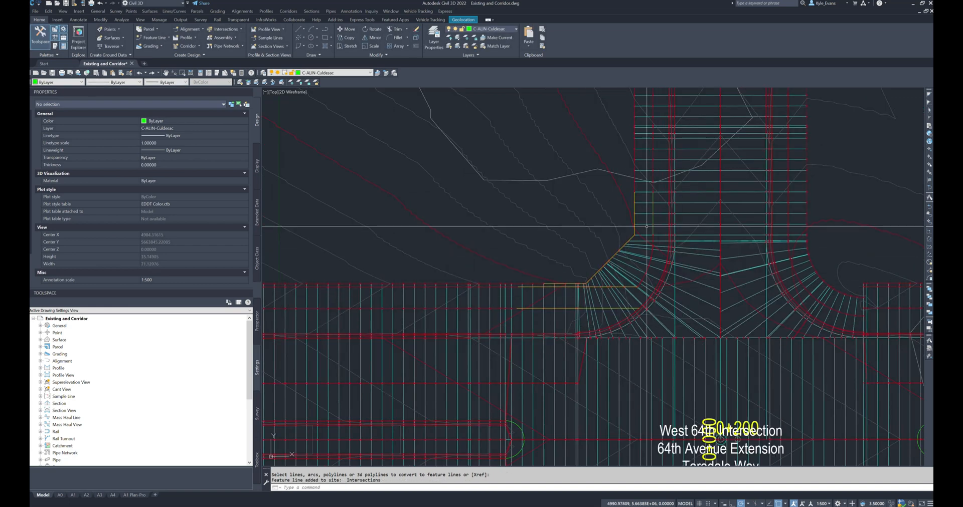
# Step: Open the target mapping of the Curb Return Fillet Right (New) region on the West 64th Intersection corridor's northwest quadrant baseline
pyautogui.scroll(5, 616, 222)
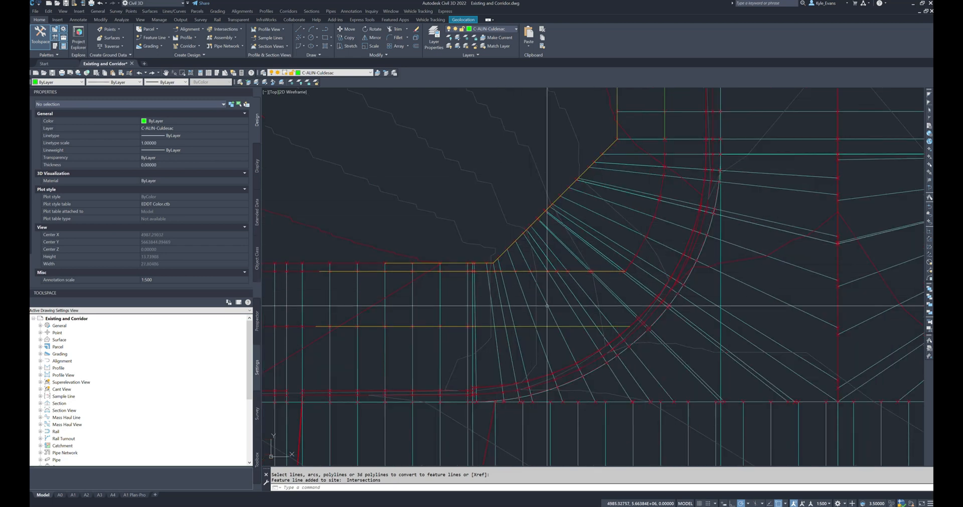
pyautogui.moveTo(614, 319); pyautogui.dragTo(585, 250, button='middle')
pyautogui.scroll(-2, 490, 285)
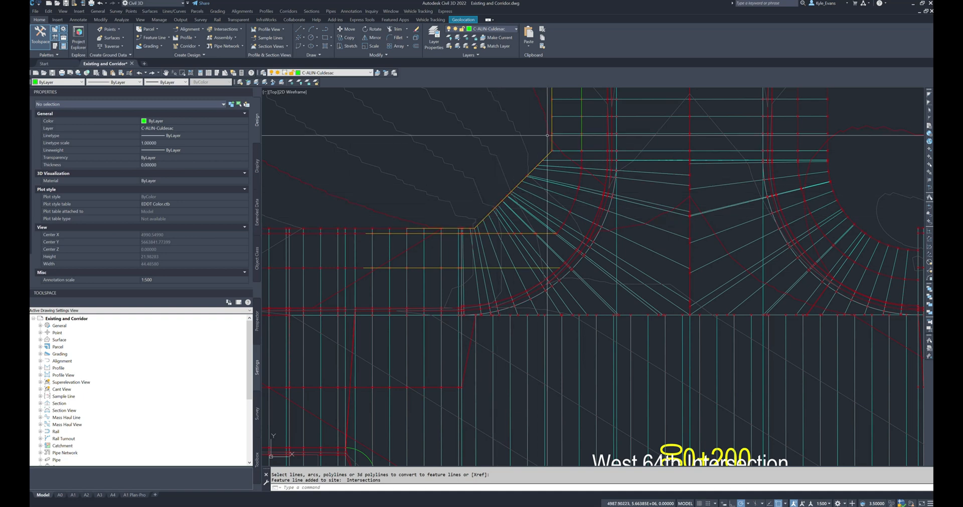
pyautogui.click(451, 261)
pyautogui.click(441, 246)
pyautogui.press('Escape')
pyautogui.click(621, 213)
pyautogui.rightClick(614, 203)
pyautogui.click(646, 274)
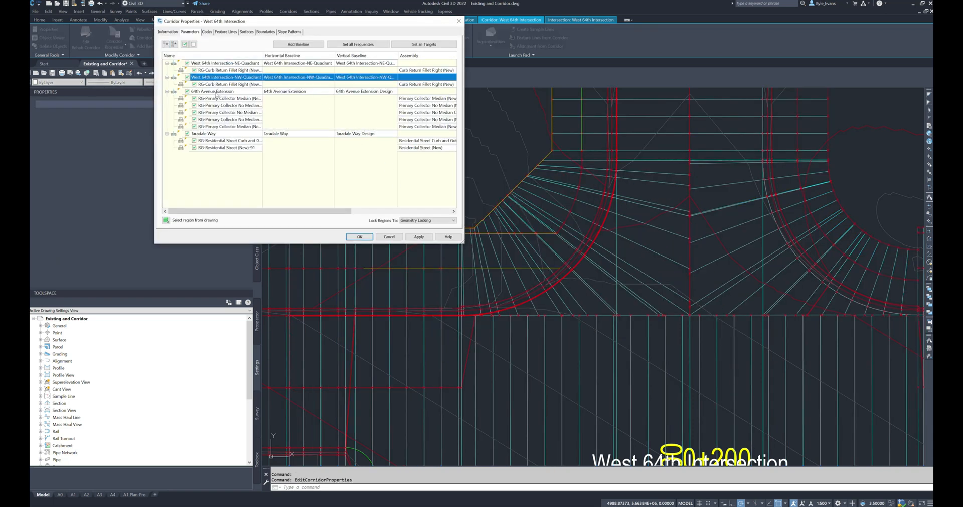
pyautogui.click(217, 84)
pyautogui.moveTo(248, 211); pyautogui.dragTo(391, 222)
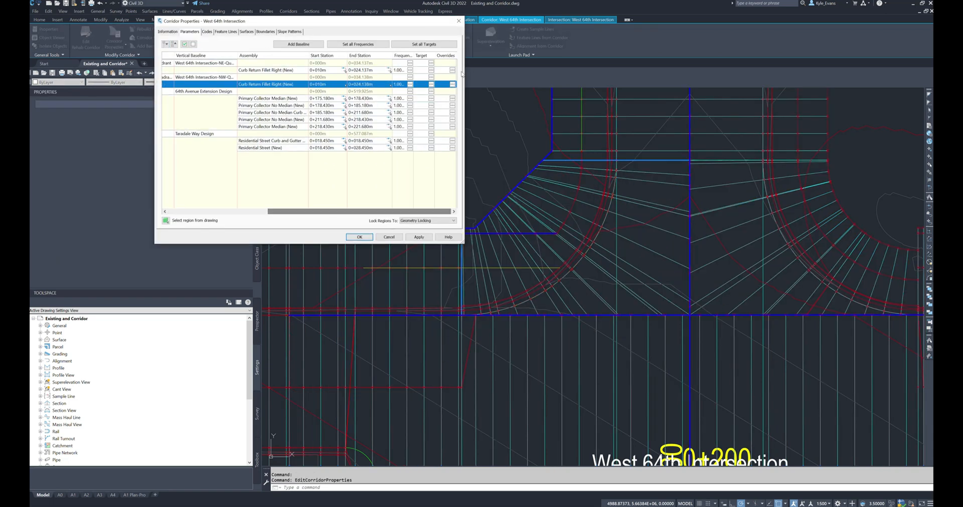
pyautogui.click(431, 85)
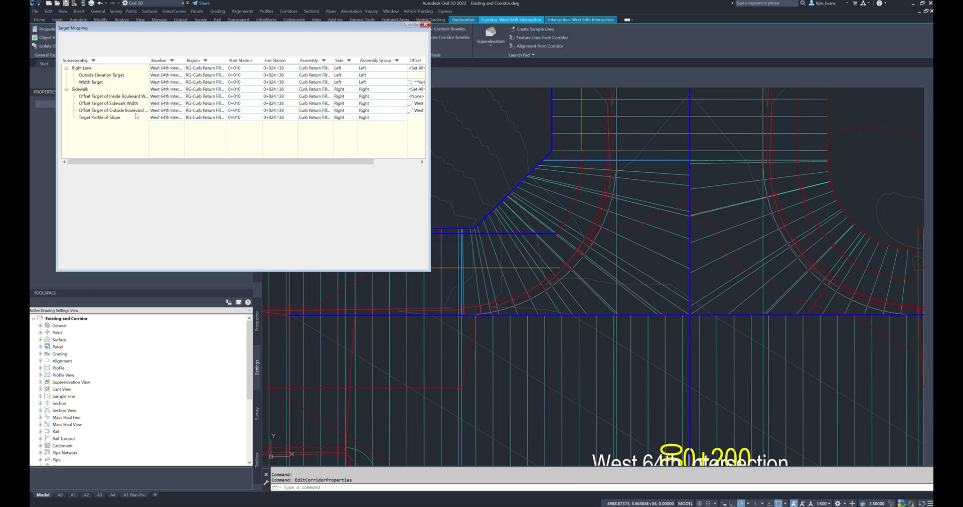
# Step: Assign the feature line West Intersection NW Inside Sidewalk as the sidewalk subassembly's Inside Boulevard offset target
pyautogui.click(104, 97)
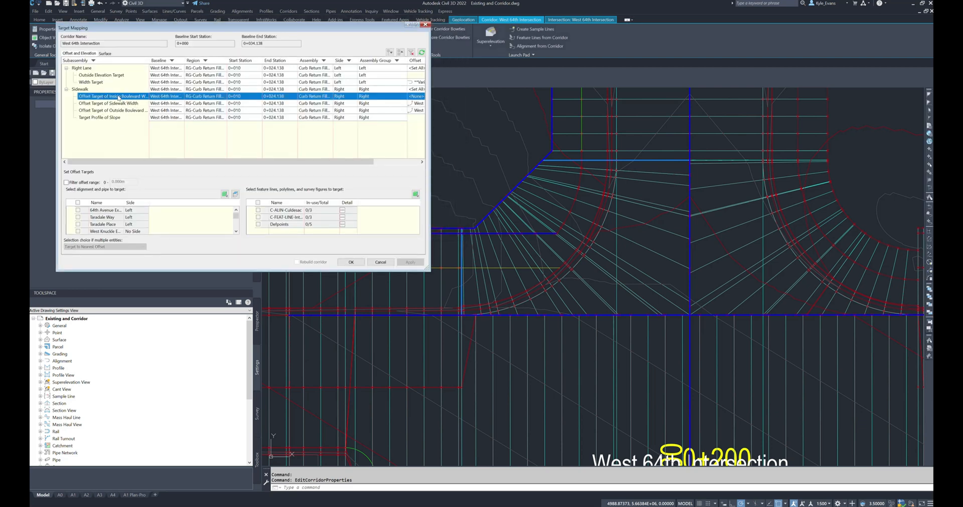
pyautogui.click(117, 104)
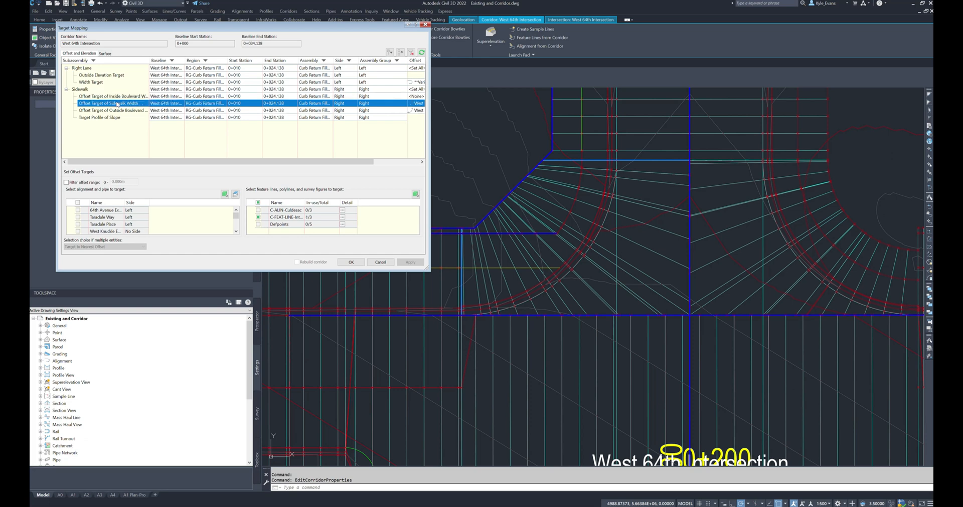
pyautogui.click(112, 111)
pyautogui.click(114, 103)
pyautogui.click(114, 97)
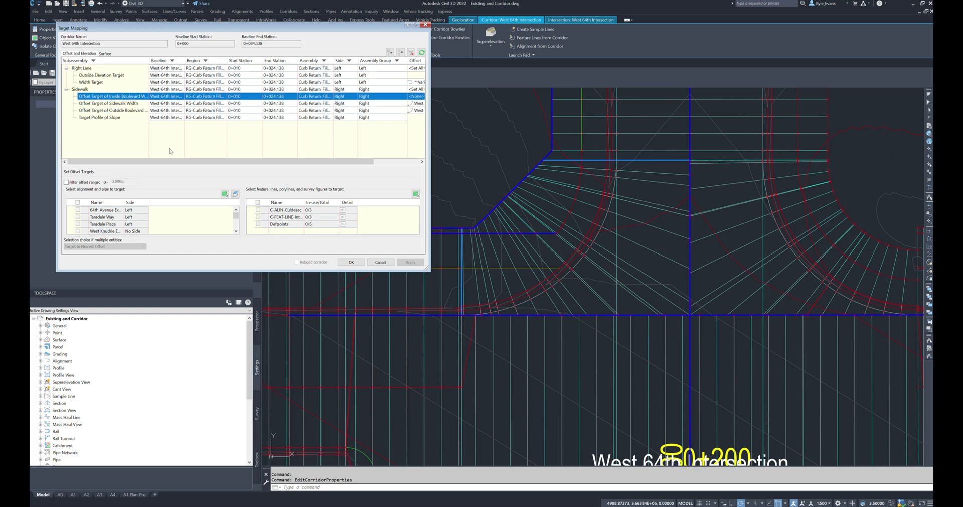
pyautogui.click(342, 217)
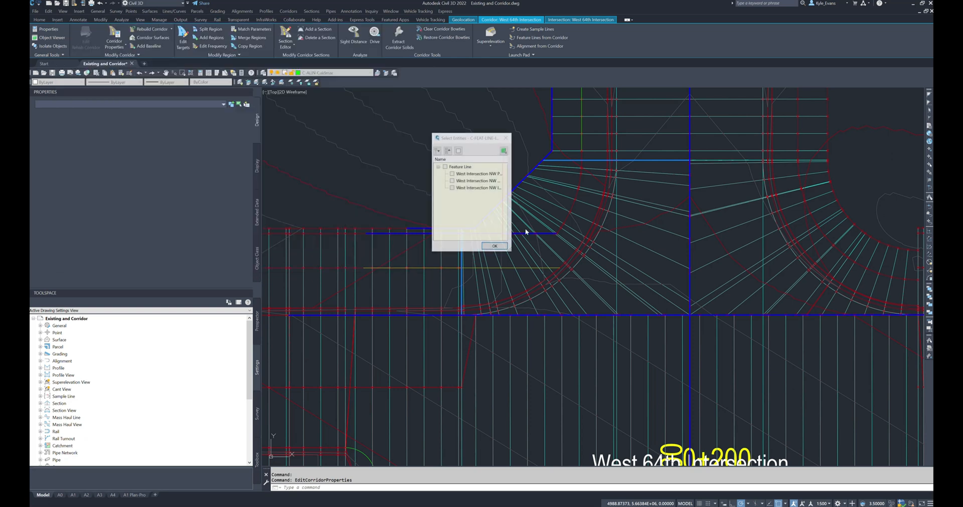
pyautogui.moveTo(509, 247); pyautogui.dragTo(590, 268)
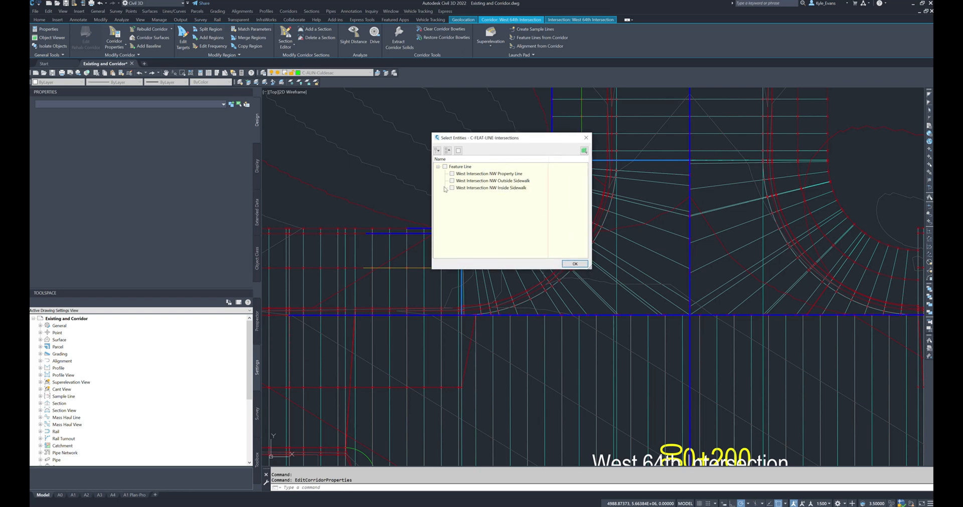
pyautogui.click(574, 264)
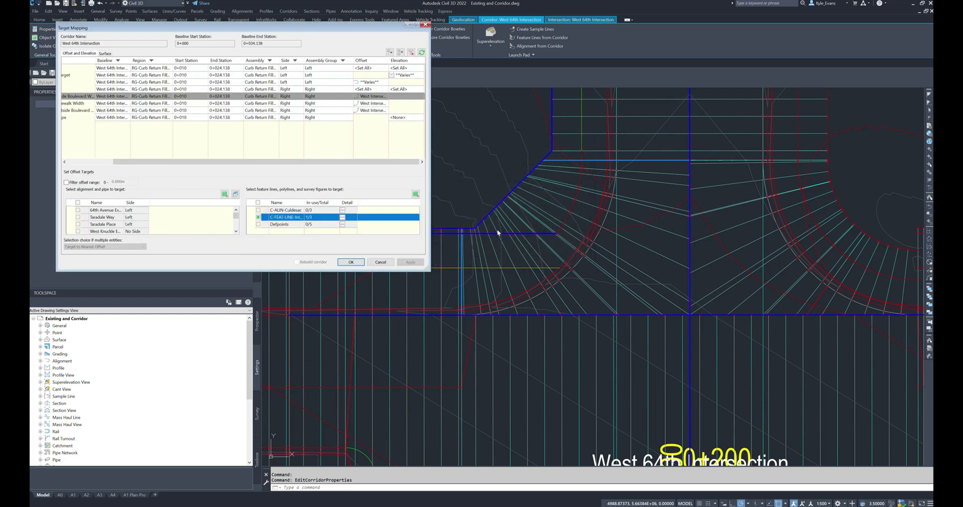
# Step: Accept the target mapping and corridor properties, and rebuild the West 64th Intersection corridor
pyautogui.click(350, 262)
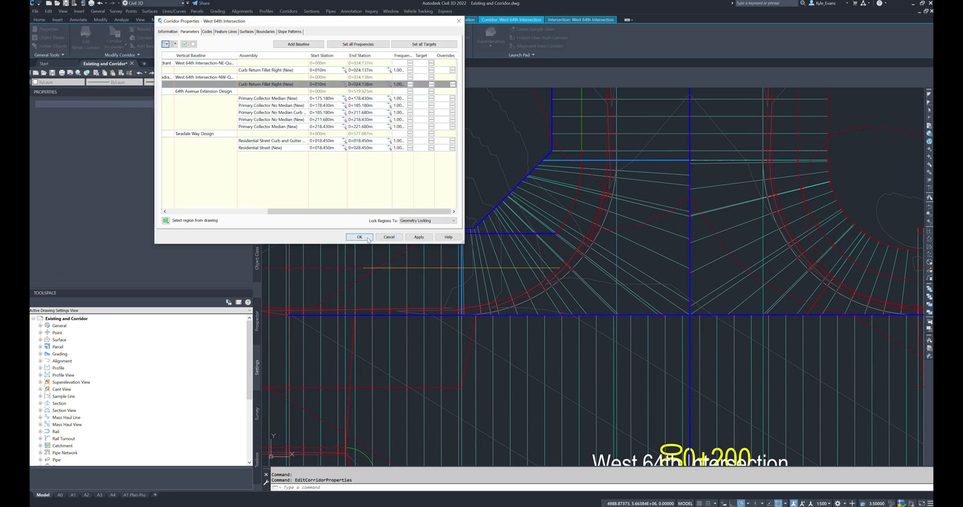
pyautogui.click(359, 237)
pyautogui.click(431, 236)
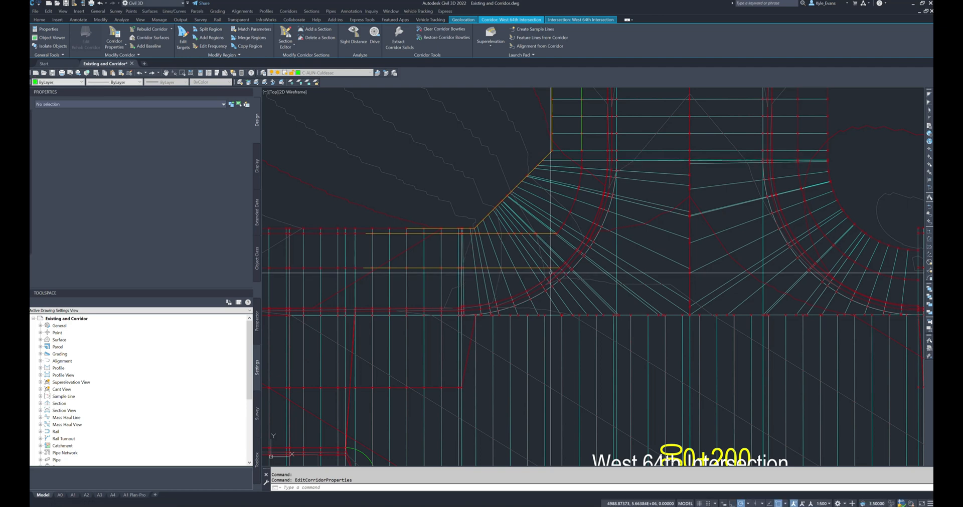
pyautogui.press('Escape')
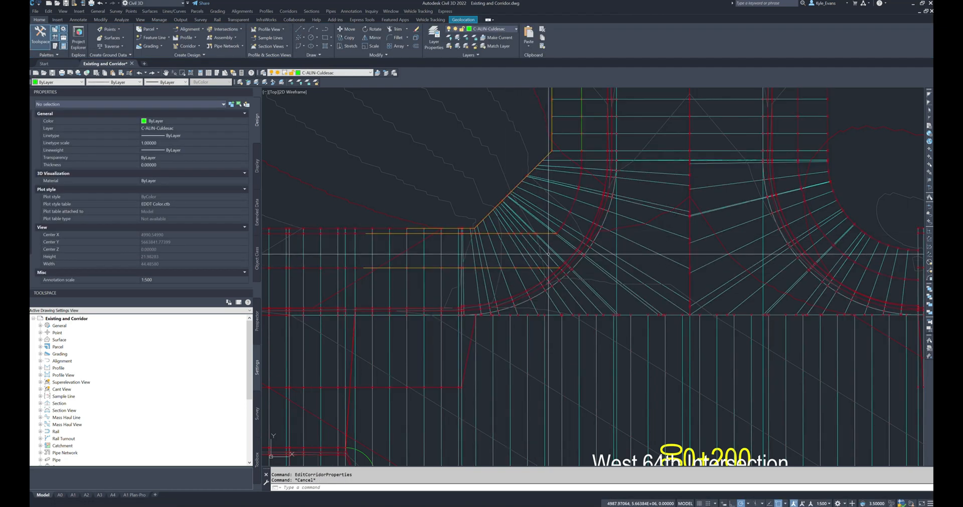
# Step: Bring the West 64th Intersection corridor to the front of the display order
pyautogui.click(544, 281)
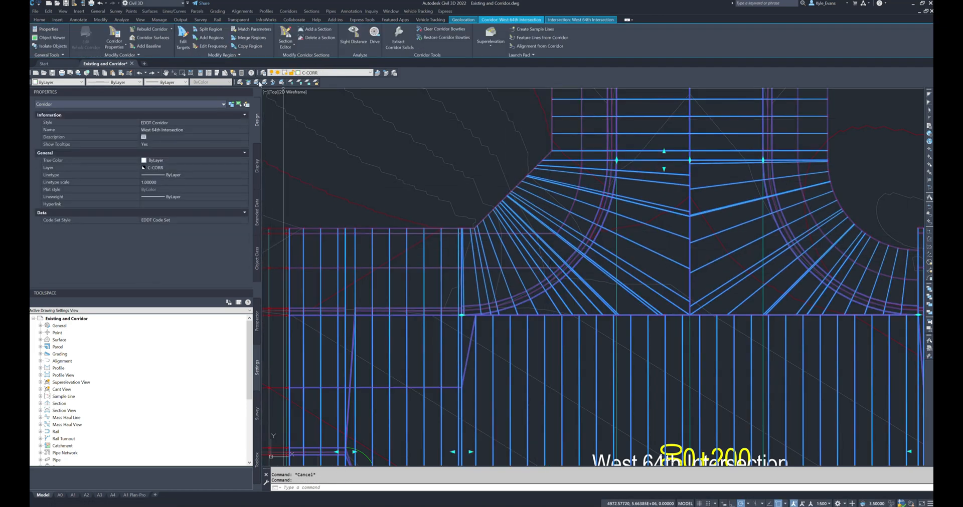
pyautogui.rightClick(391, 142)
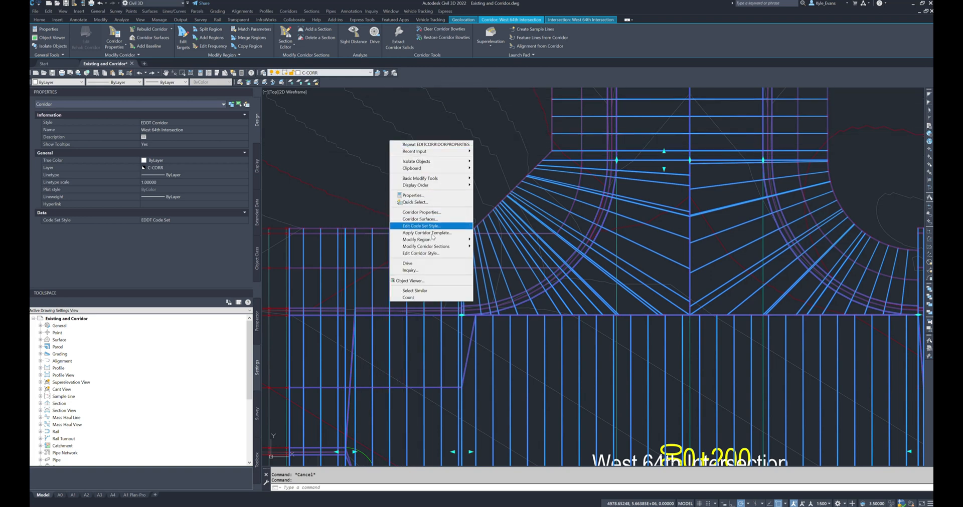
pyautogui.moveTo(424, 186)
pyautogui.click(500, 185)
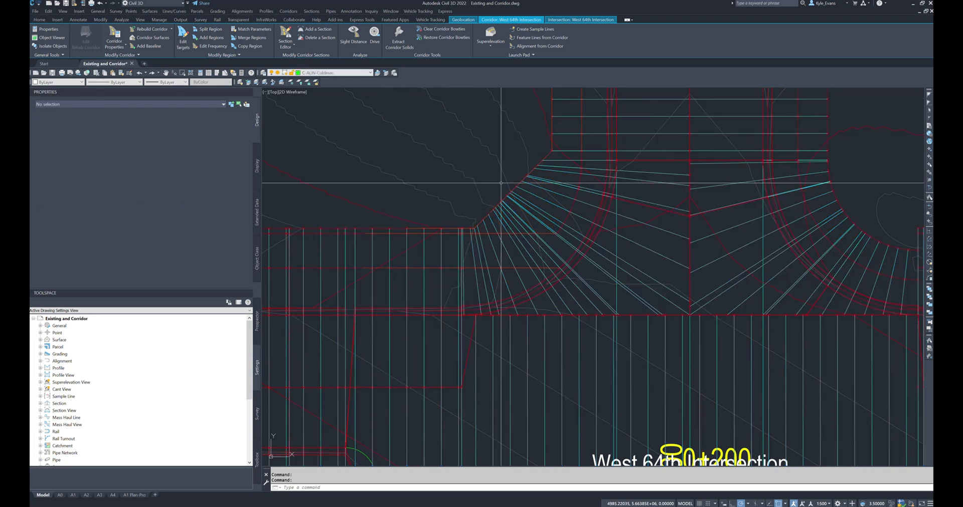
# Step: Select the Complete Design surface at the northwest corner and open it in the Object Viewer
pyautogui.scroll(3, 469, 301)
pyautogui.scroll(-3, 628, 233)
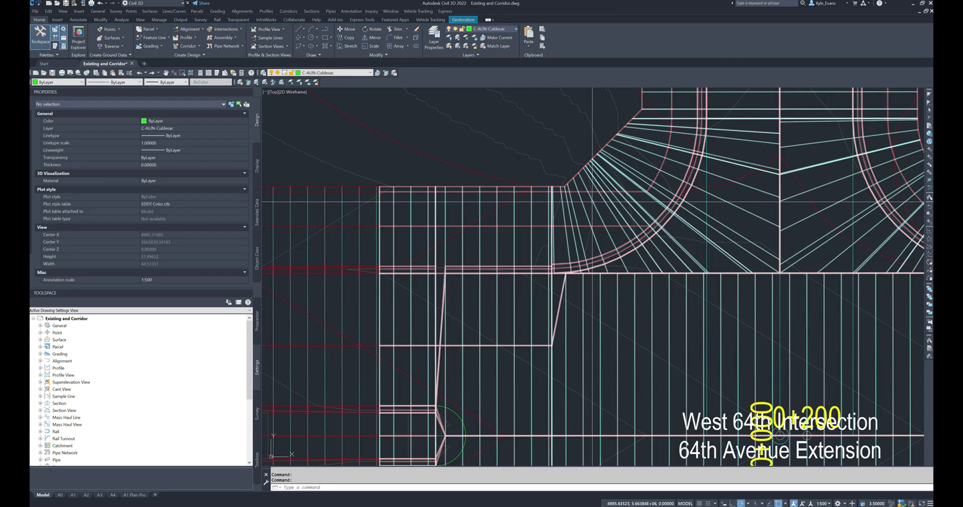
pyautogui.click(549, 188)
pyautogui.press('Escape')
pyautogui.click(545, 172)
pyautogui.click(526, 155)
pyautogui.click(543, 238)
pyautogui.rightClick(544, 237)
pyautogui.press('Escape')
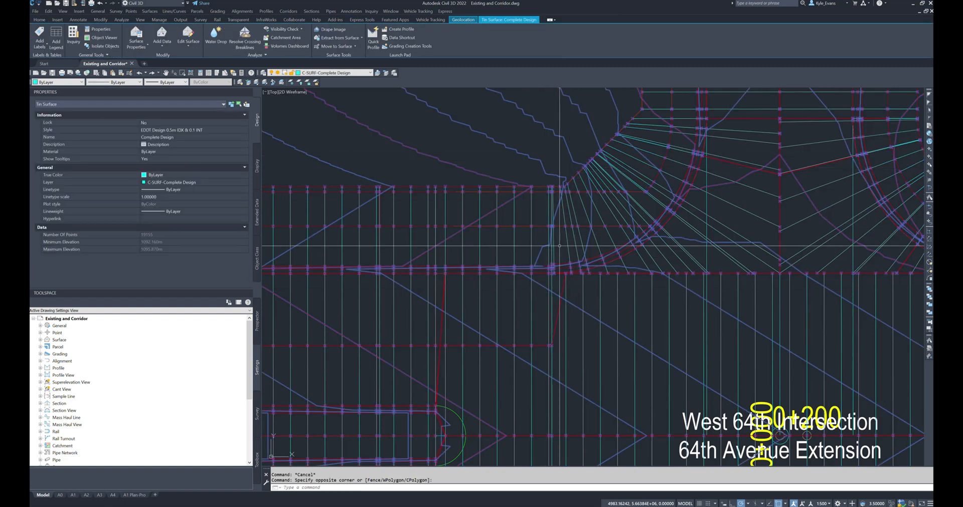
pyautogui.rightClick(556, 231)
pyautogui.click(580, 329)
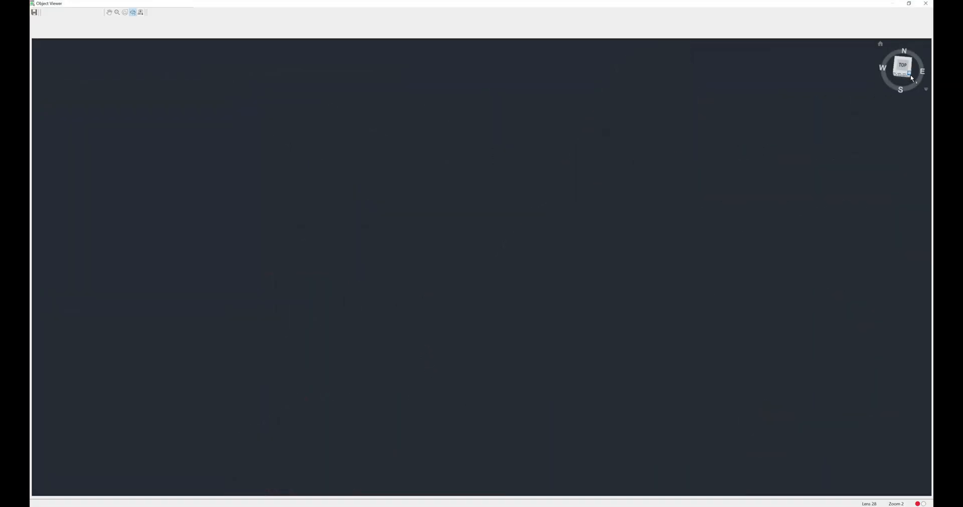
# Step: Inspect the Complete Design surface in 3D from the southeast around the intersection's curb return, and close the viewer
pyautogui.click(910, 74)
pyautogui.scroll(4, 494, 255)
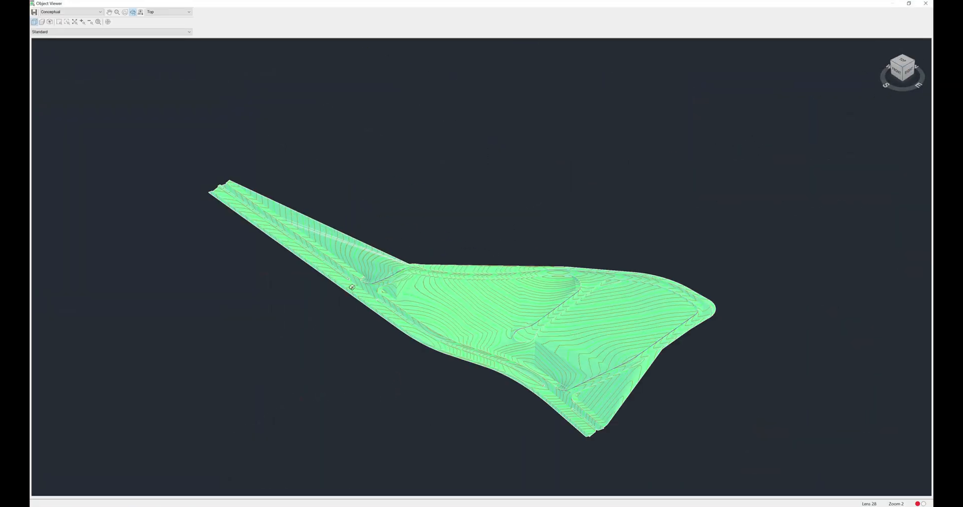
pyautogui.scroll(10, 352, 286)
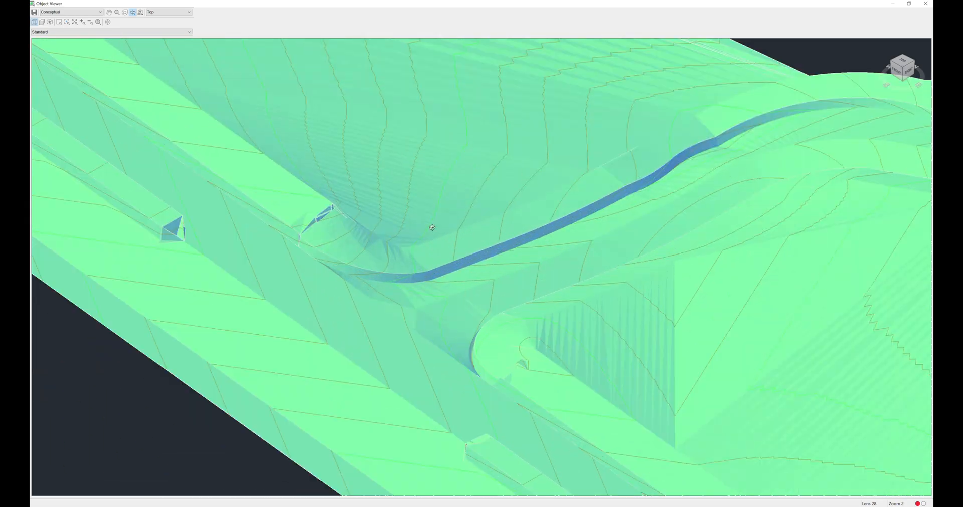
pyautogui.scroll(3, 521, 266)
pyautogui.scroll(-3, 471, 212)
pyautogui.scroll(4, 461, 276)
pyautogui.scroll(-3, 460, 276)
pyautogui.scroll(3, 463, 256)
pyautogui.press('Escape')
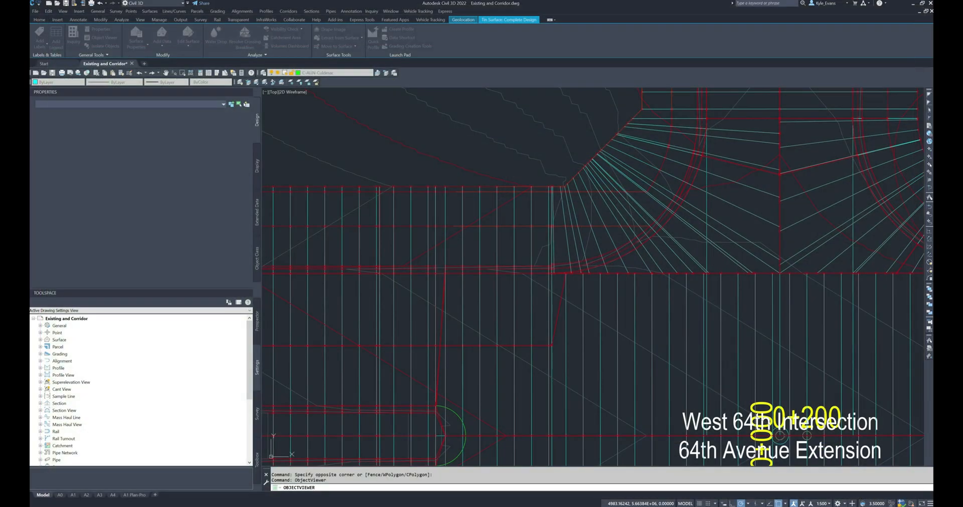
pyautogui.rightClick(590, 211)
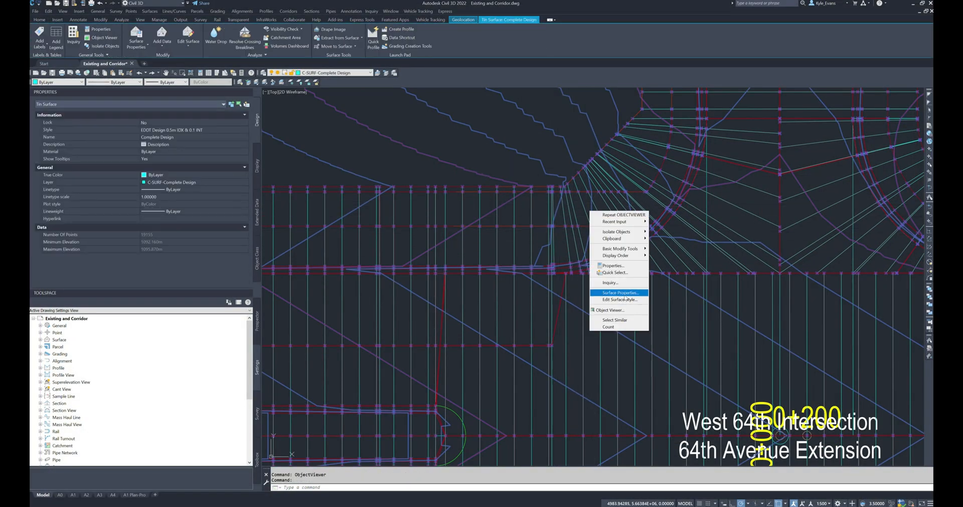
pyautogui.click(621, 300)
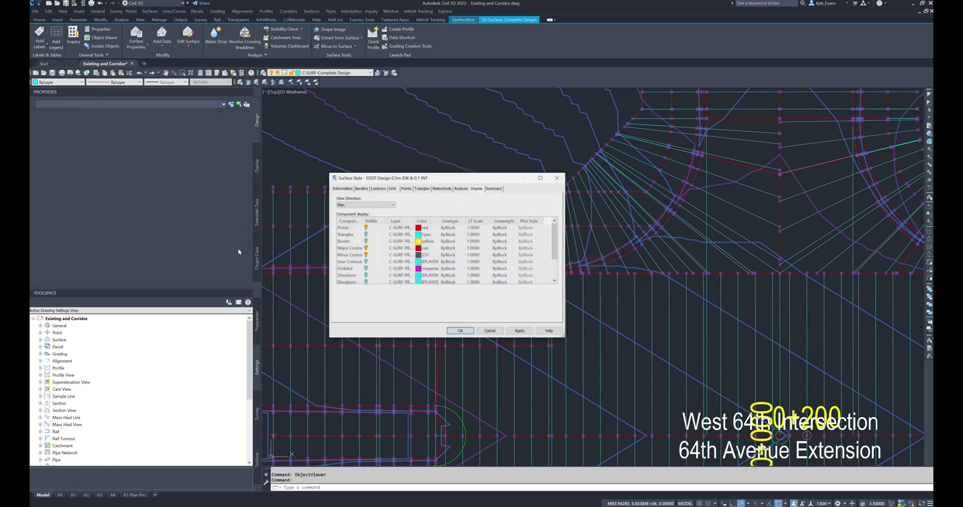
pyautogui.moveTo(419, 178); pyautogui.dragTo(375, 184)
pyautogui.click(297, 195)
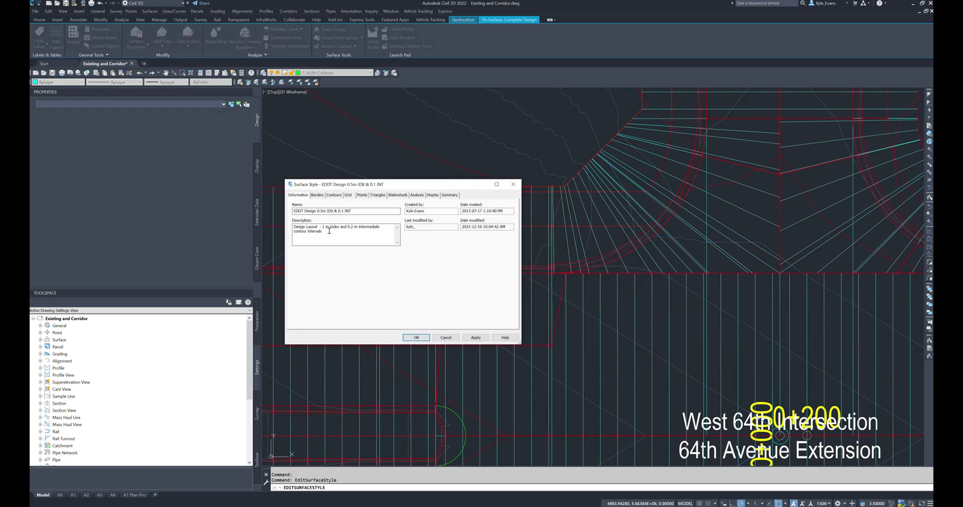
pyautogui.click(446, 338)
# Step: Set the Complete Design surface style to EDDT Design 0.1m IDX & 0.02 INT and check the contours at the northwest curb return
pyautogui.click(557, 208)
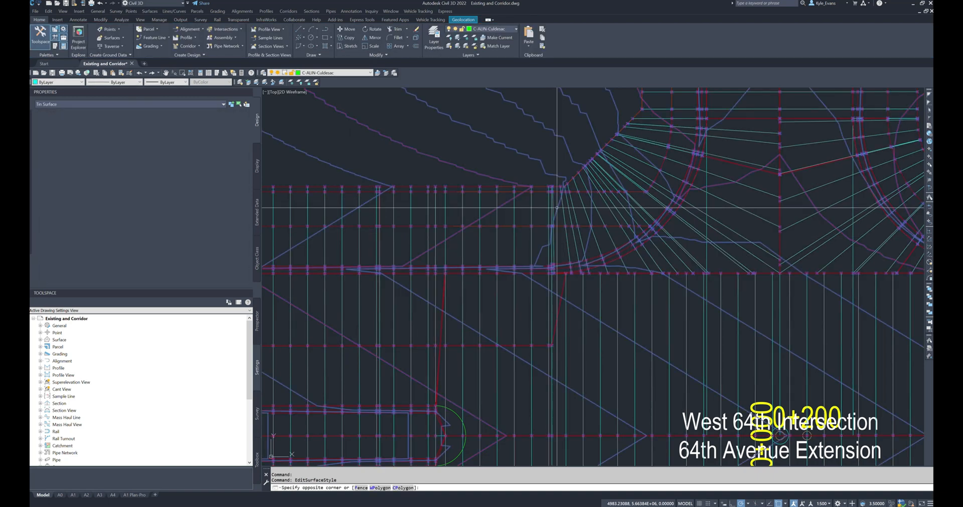
pyautogui.click(563, 273)
pyautogui.rightClick(562, 274)
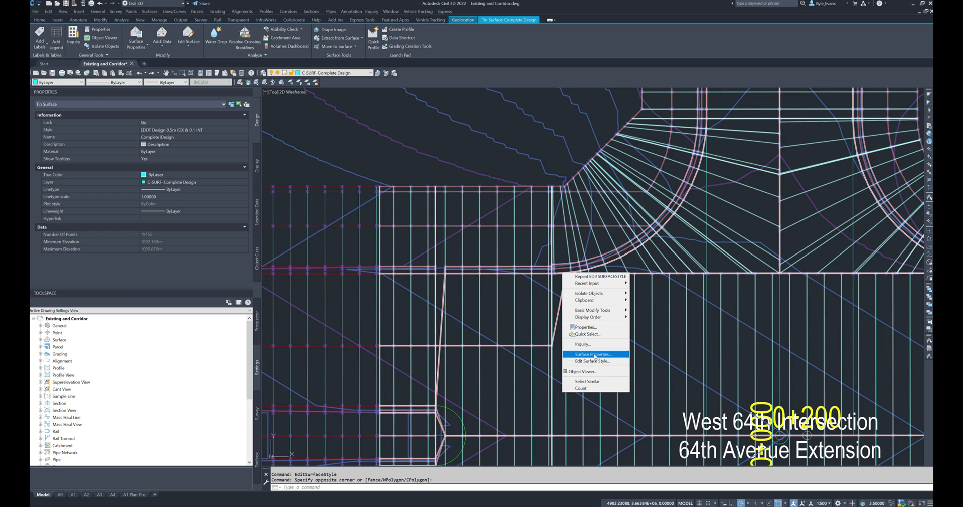
pyautogui.click(594, 355)
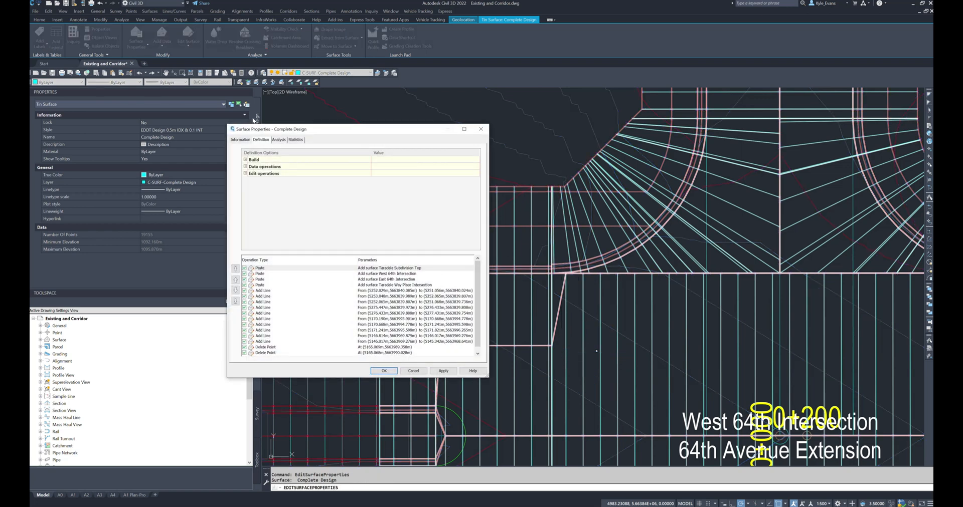
pyautogui.click(322, 209)
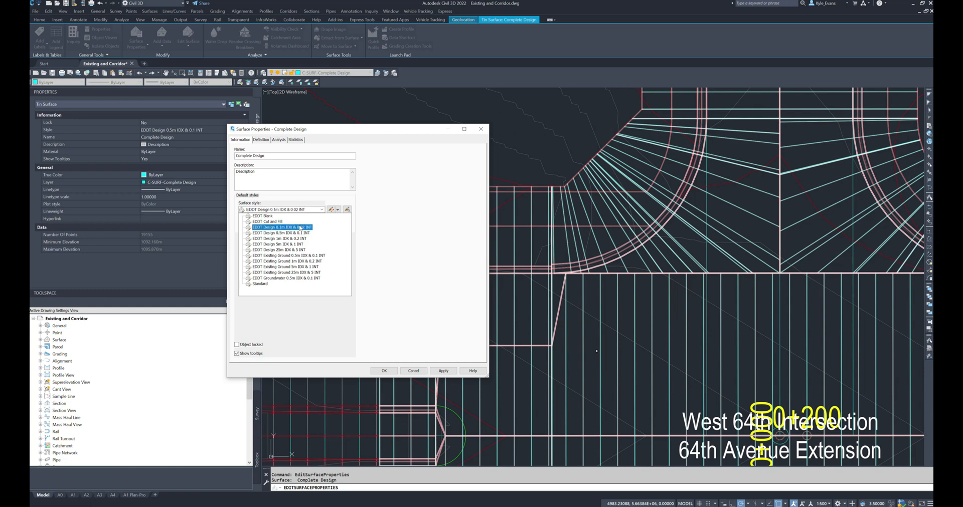
pyautogui.click(304, 228)
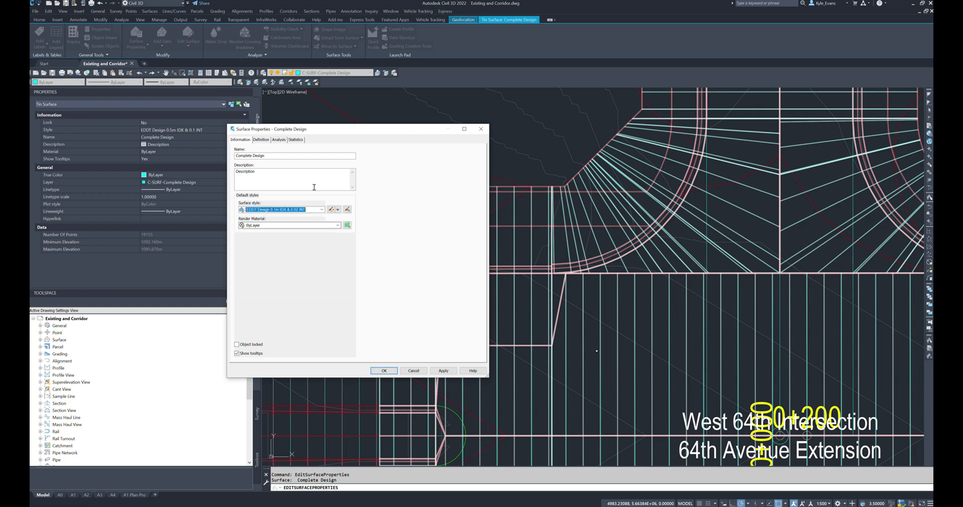
pyautogui.click(384, 372)
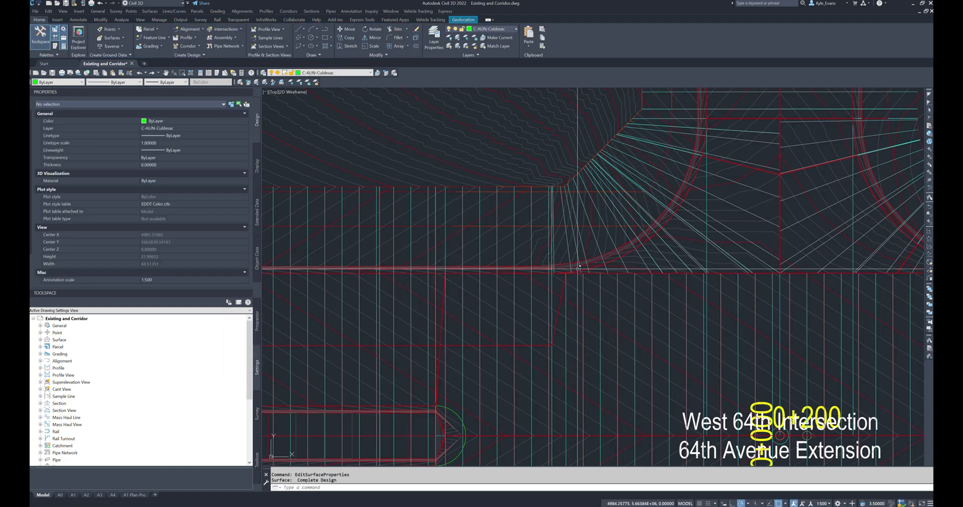
pyautogui.scroll(6, 573, 271)
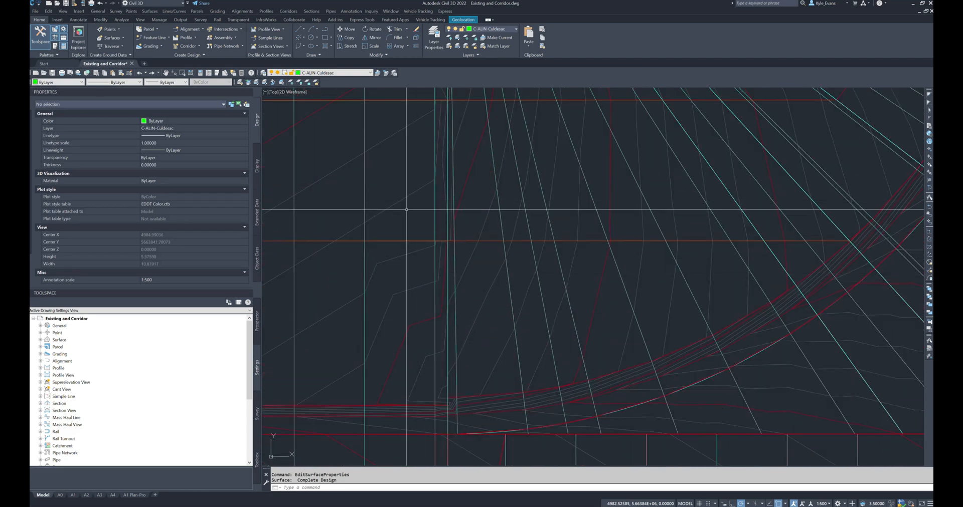
pyautogui.click(448, 276)
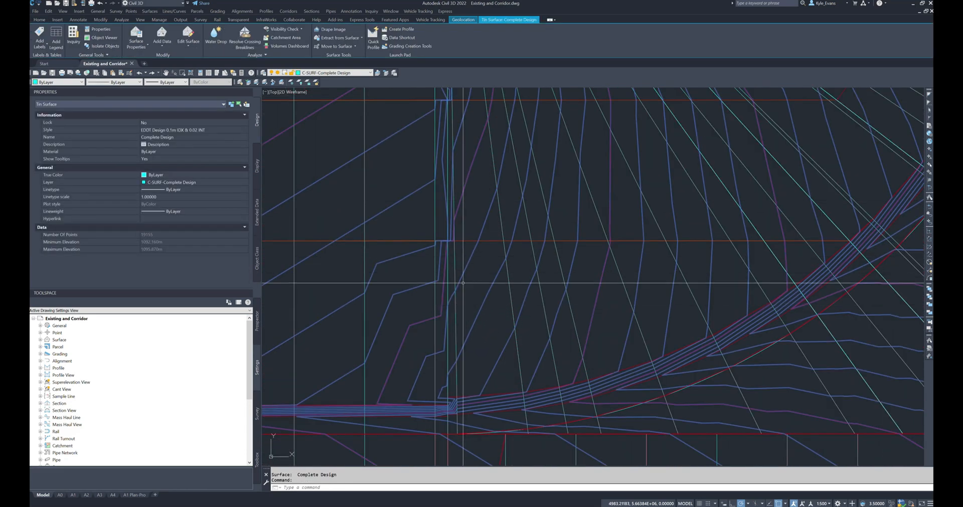
pyautogui.press('Escape')
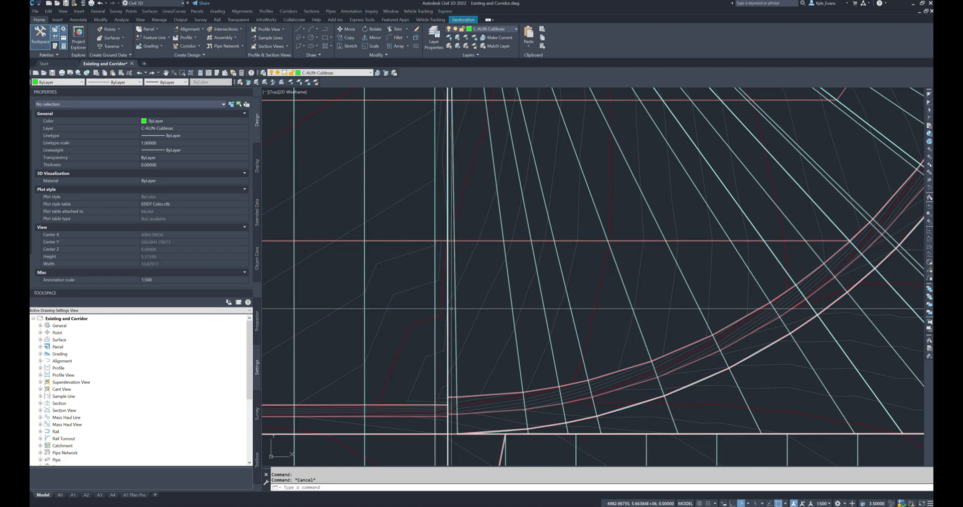
# Step: Inspect the West Intersection NW Inside Sidewalk feature line and the Complete Design contours around the northwest curb return
pyautogui.scroll(-4, 446, 238)
pyautogui.click(472, 232)
pyautogui.press('Escape')
pyautogui.click(487, 231)
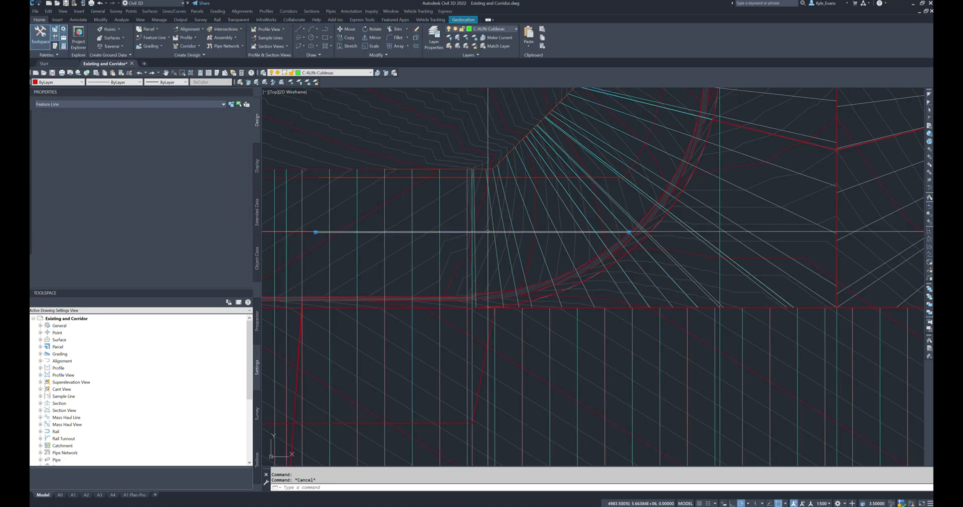
pyautogui.moveTo(471, 236); pyautogui.dragTo(461, 309, button='middle')
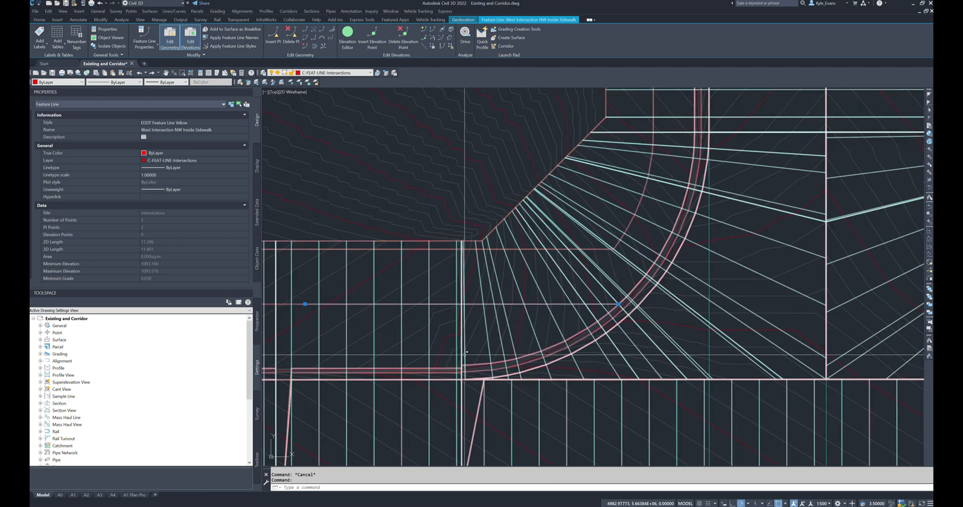
pyautogui.press('Escape')
pyautogui.scroll(4, 469, 282)
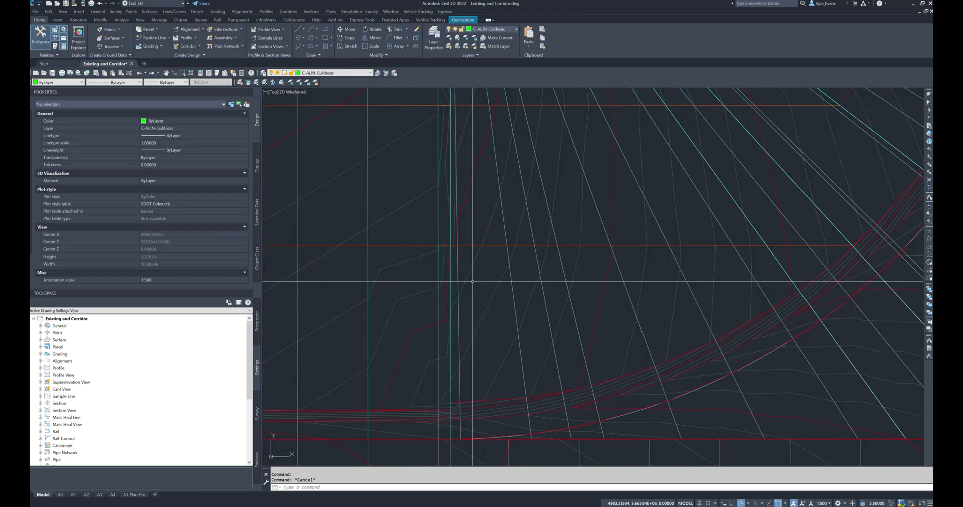
pyautogui.click(468, 273)
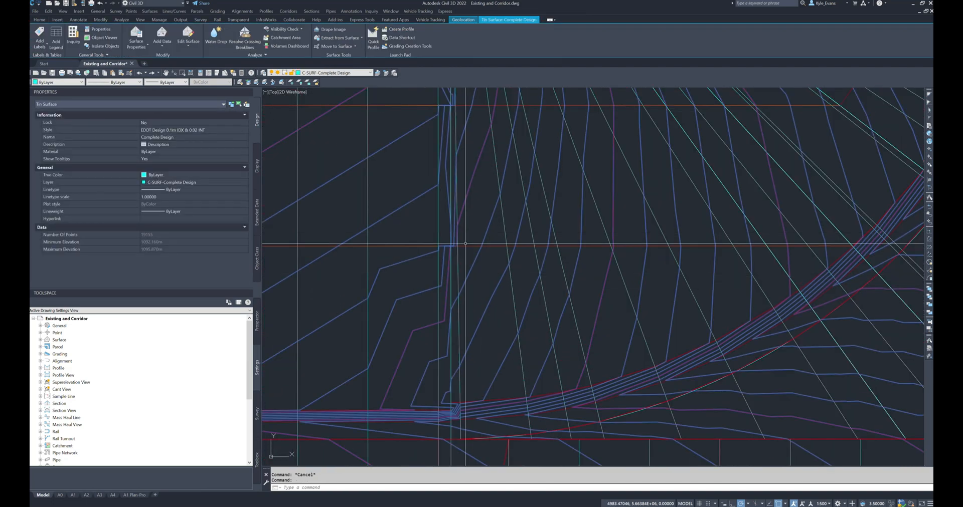
pyautogui.press('Escape')
pyautogui.click(412, 245)
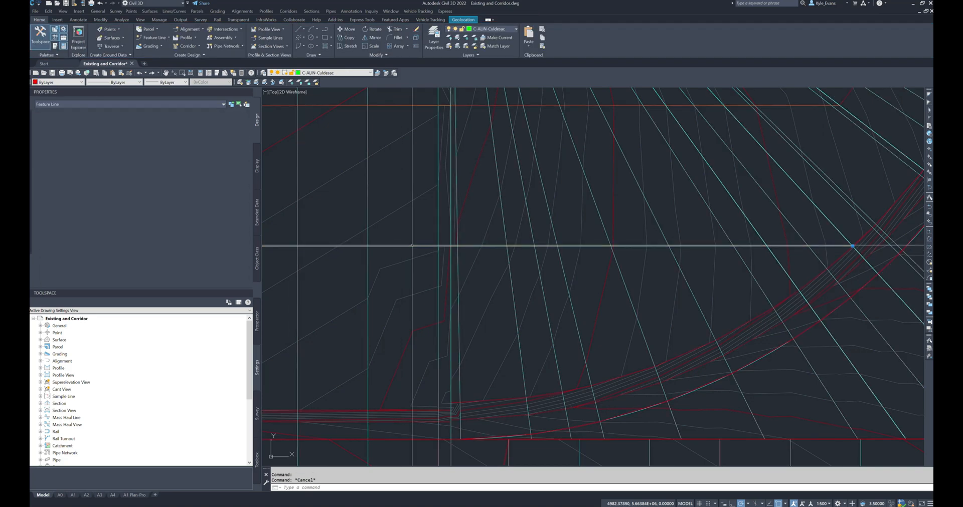
pyautogui.scroll(-3, 412, 245)
pyautogui.moveTo(446, 195)
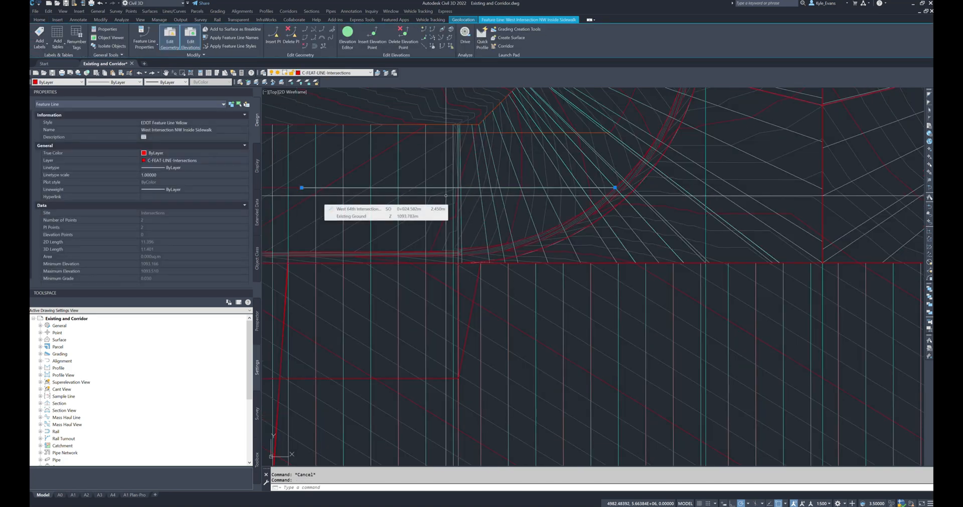
pyautogui.moveTo(431, 160); pyautogui.dragTo(401, 227, button='middle')
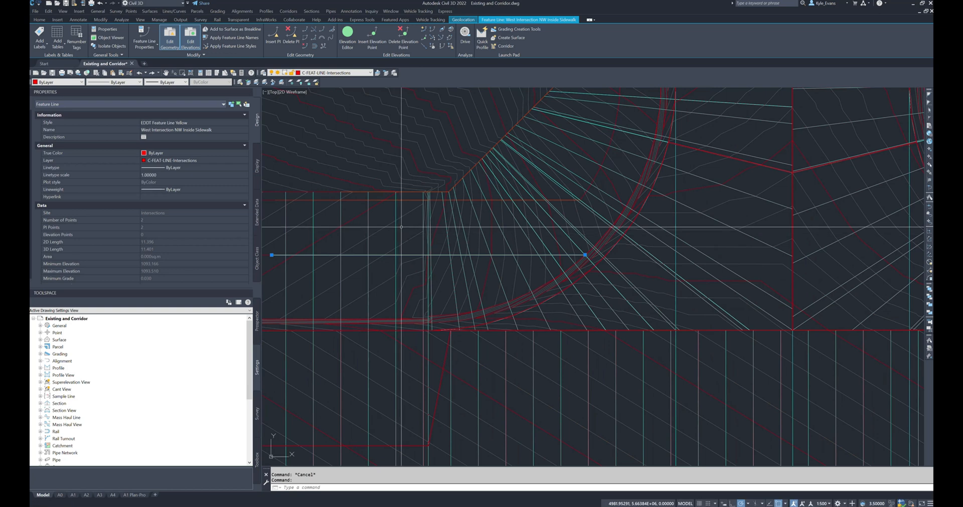
pyautogui.moveTo(401, 227)
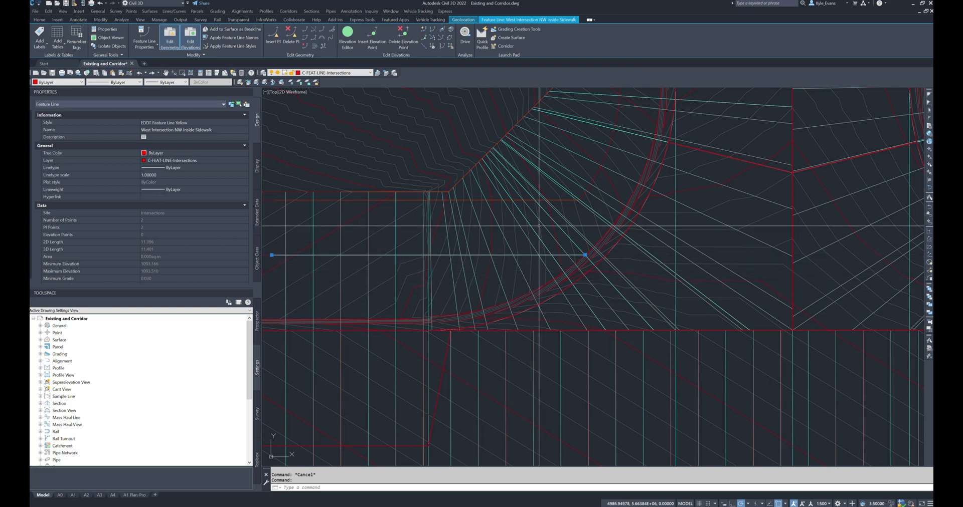
pyautogui.scroll(3, 539, 226)
pyautogui.press('Escape')
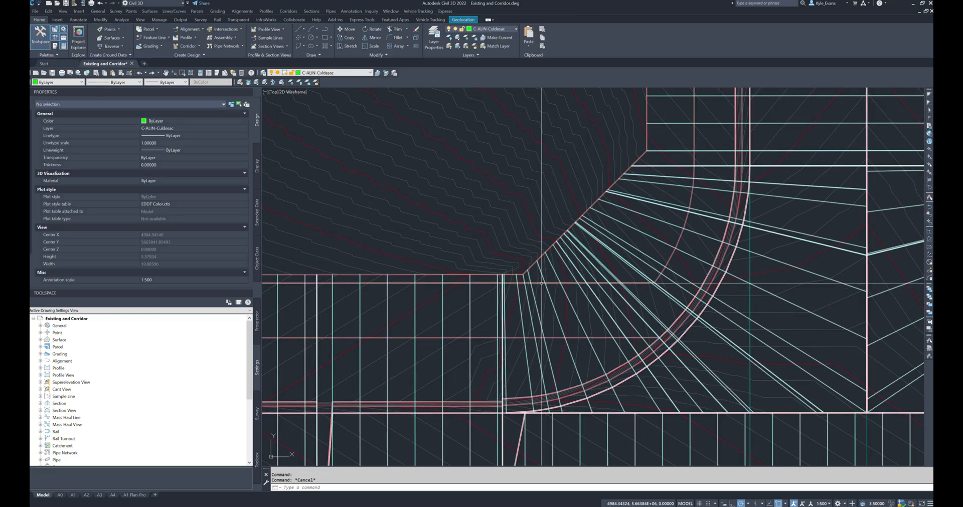
# Step: Open the target mapping for the West 64th Intersection corridor's Curb Return Fillet Right region in the NW quadrant
pyautogui.click(571, 221)
pyautogui.rightClick(574, 217)
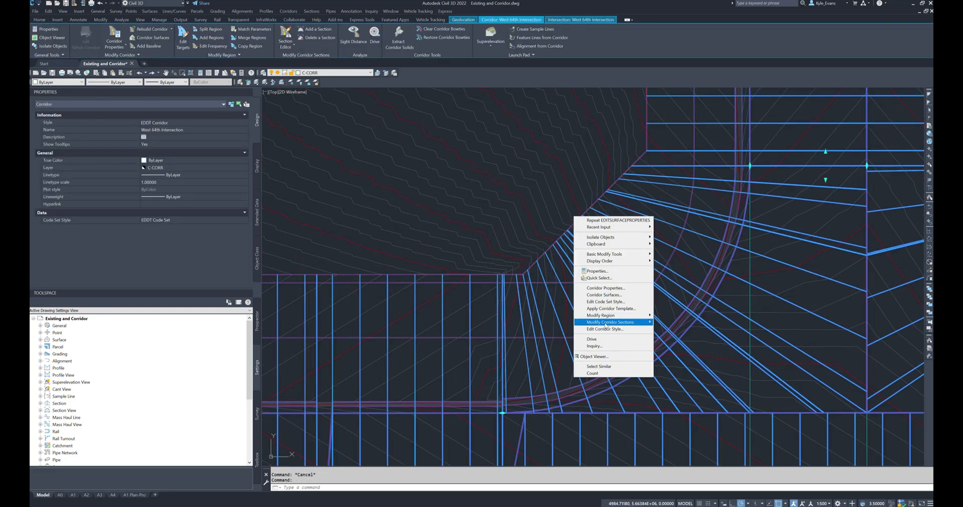
pyautogui.click(616, 288)
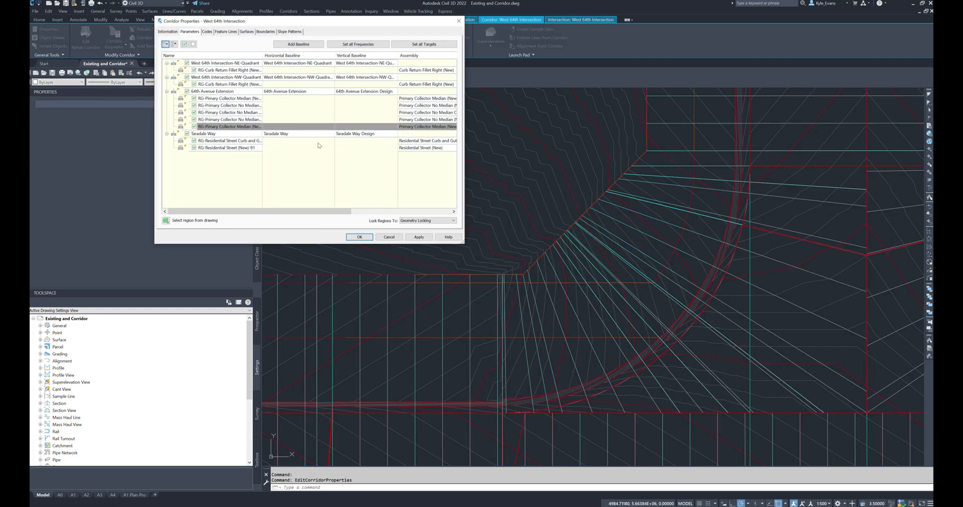
pyautogui.click(215, 84)
pyautogui.moveTo(247, 213); pyautogui.dragTo(351, 213)
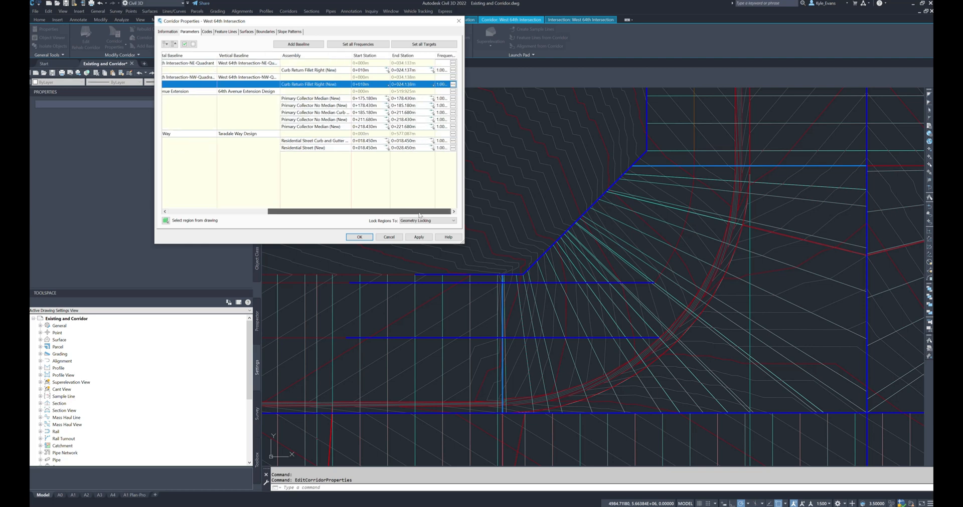
pyautogui.click(431, 84)
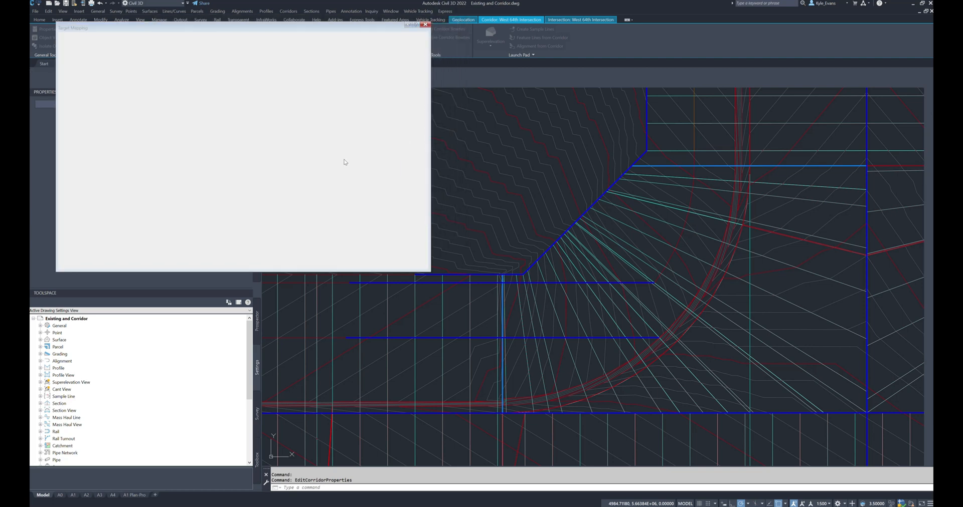
# Step: Set the sidewalk's Target Profile of Slope to only the West Intersection NW Inside Sidewalk feature line
pyautogui.click(91, 75)
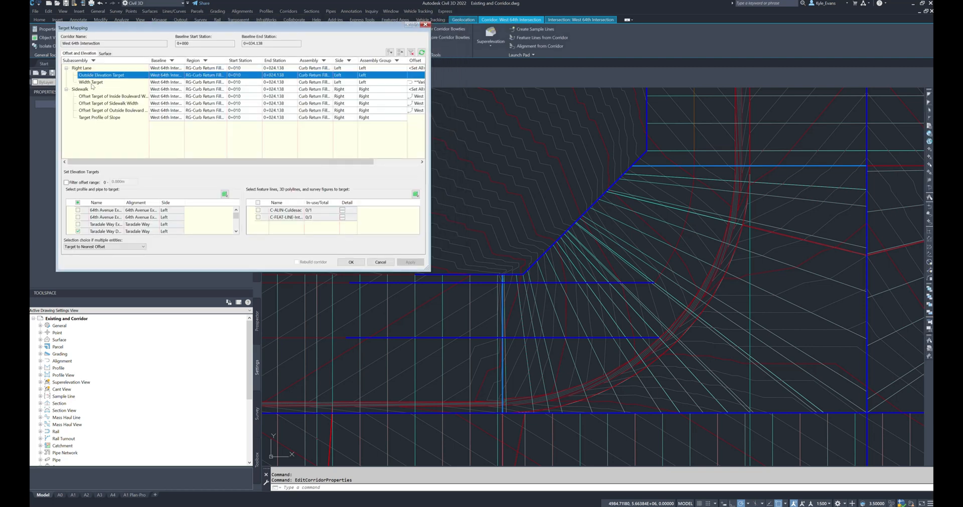
pyautogui.click(93, 83)
pyautogui.click(100, 117)
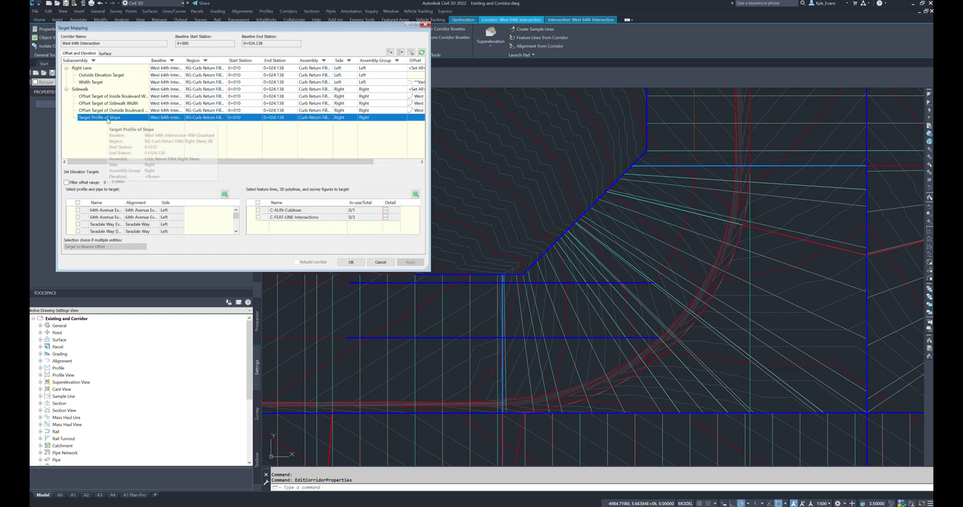
pyautogui.click(385, 218)
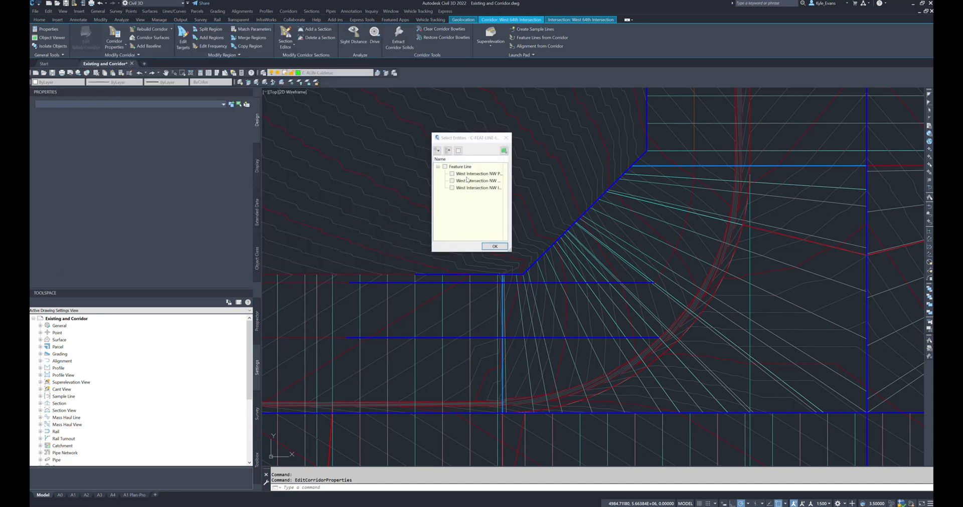
pyautogui.moveTo(510, 251); pyautogui.dragTo(636, 257)
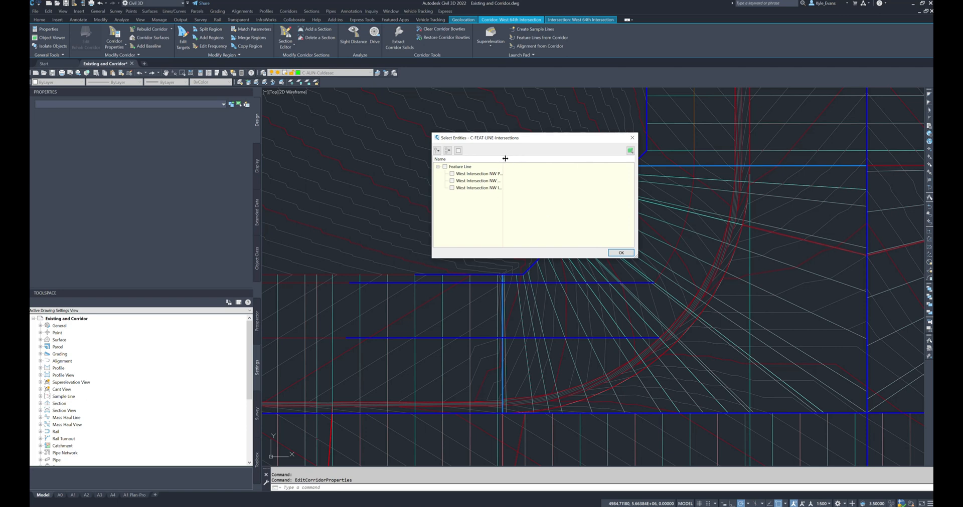
pyautogui.click(512, 189)
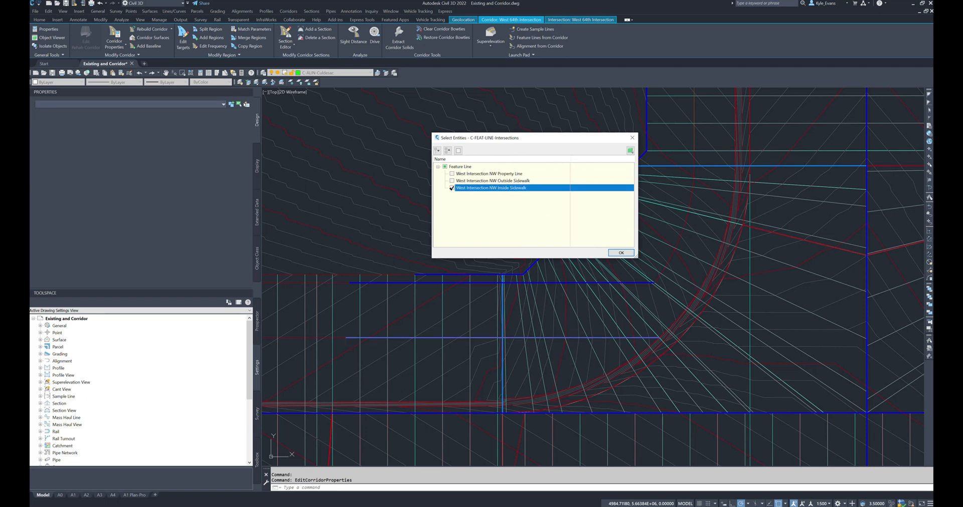
pyautogui.click(620, 253)
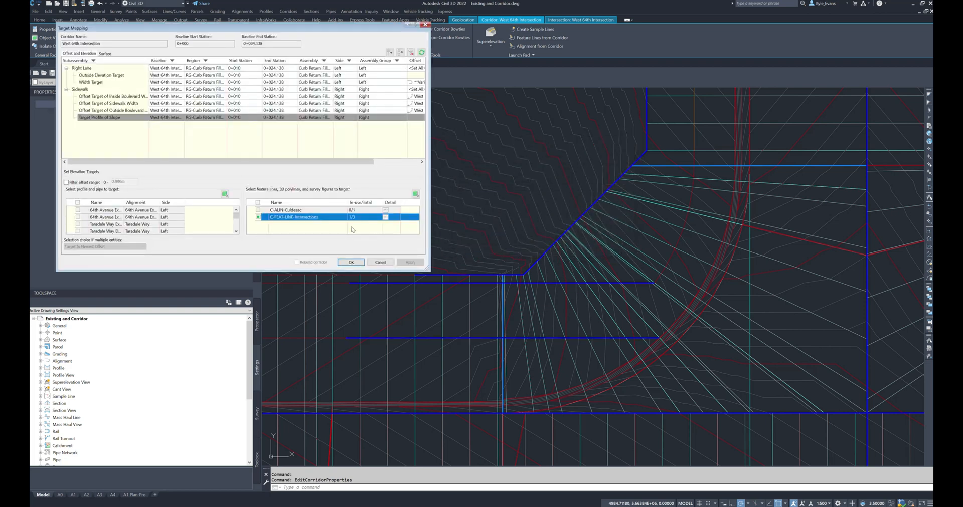
# Step: Accept the single feature line target, rebuild the West 64th Intersection corridor, and check the contours around the northwest curb return
pyautogui.click(350, 263)
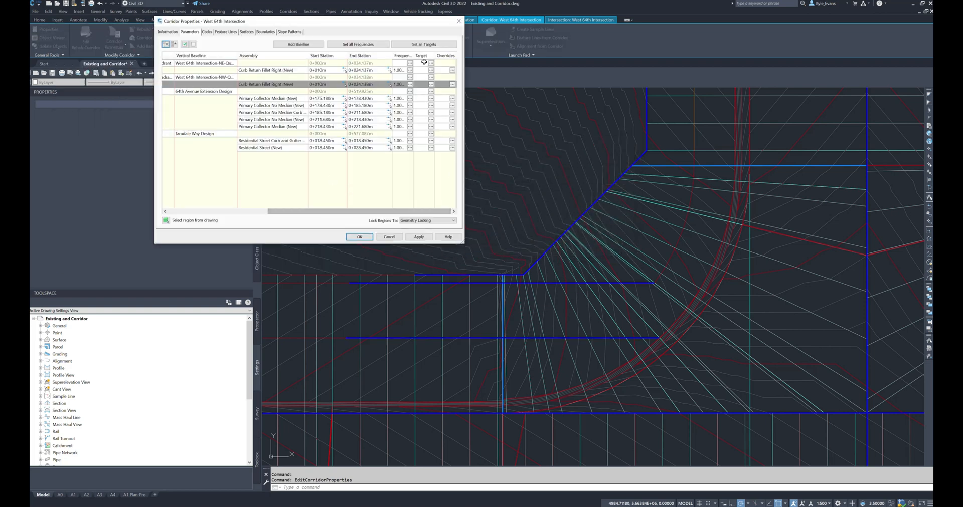
pyautogui.click(359, 237)
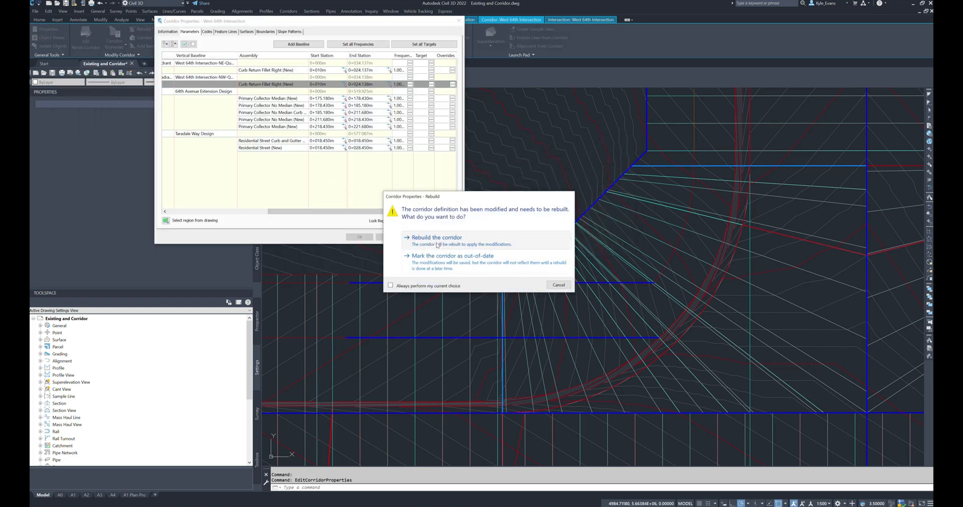
pyautogui.click(522, 245)
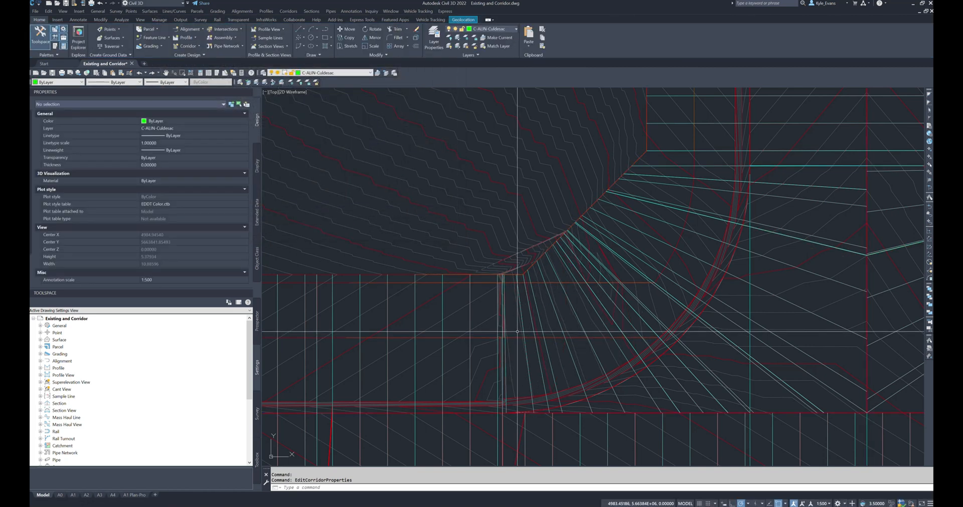
pyautogui.press('Escape')
pyautogui.moveTo(476, 342); pyautogui.dragTo(444, 335, button='middle')
pyautogui.scroll(2, 542, 335)
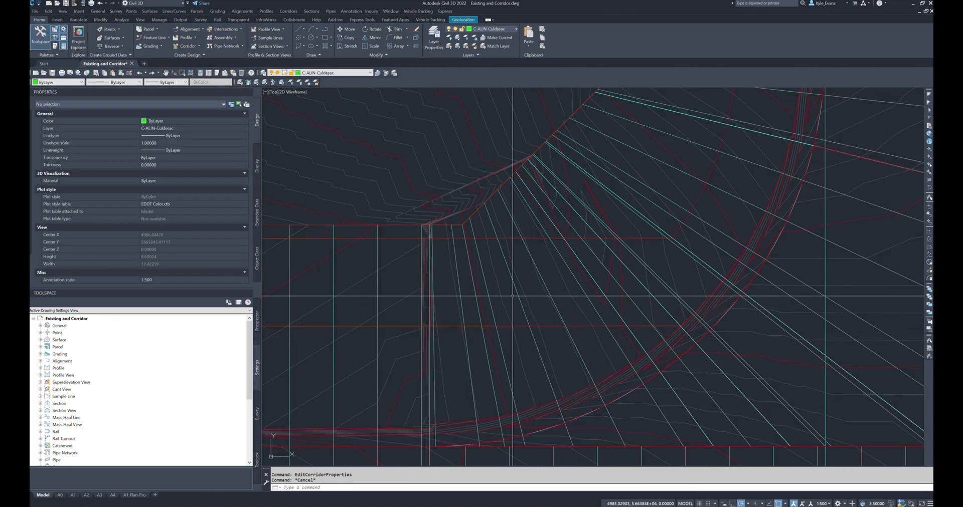
pyautogui.rightClick(592, 238)
pyautogui.press('Escape')
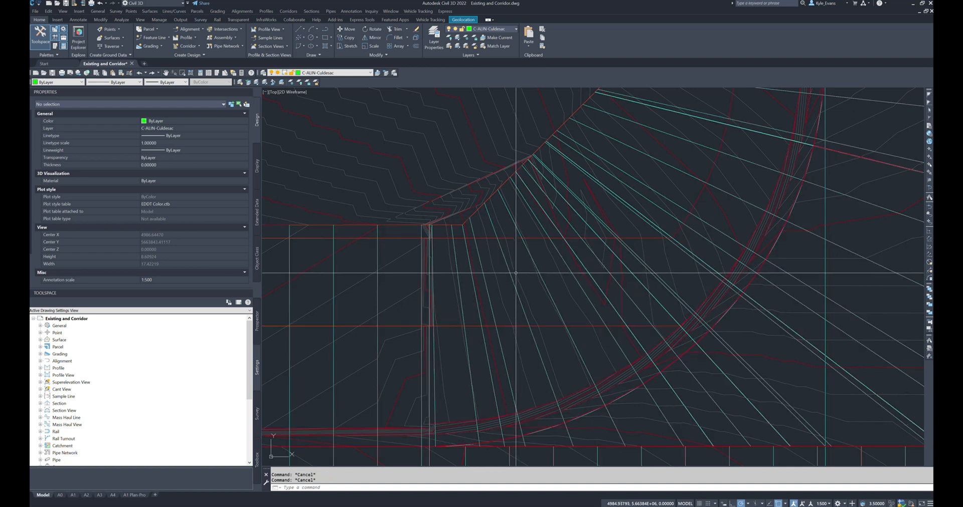
# Step: Reopen the corridor properties and bring up the target mapping of the NW quadrant's curb return region again
pyautogui.click(609, 293)
pyautogui.rightClick(603, 285)
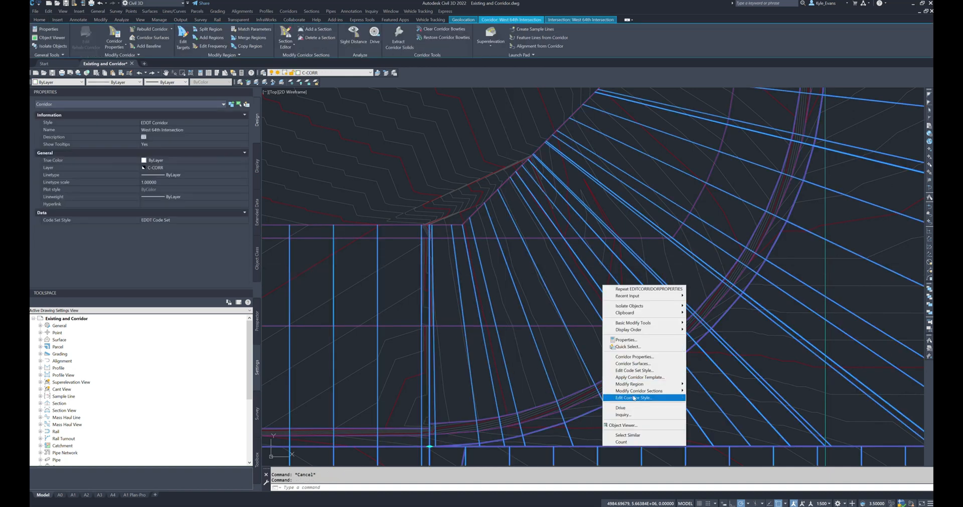
pyautogui.click(634, 357)
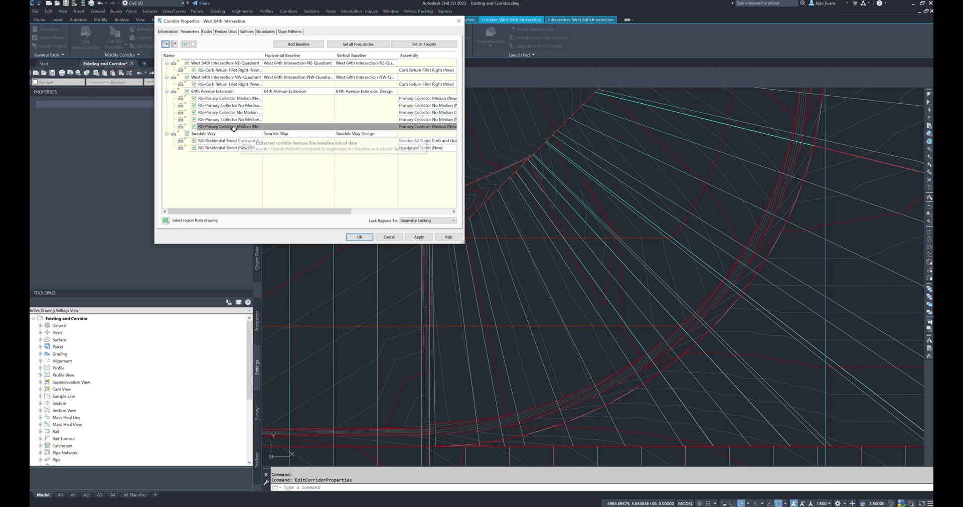
pyautogui.click(216, 84)
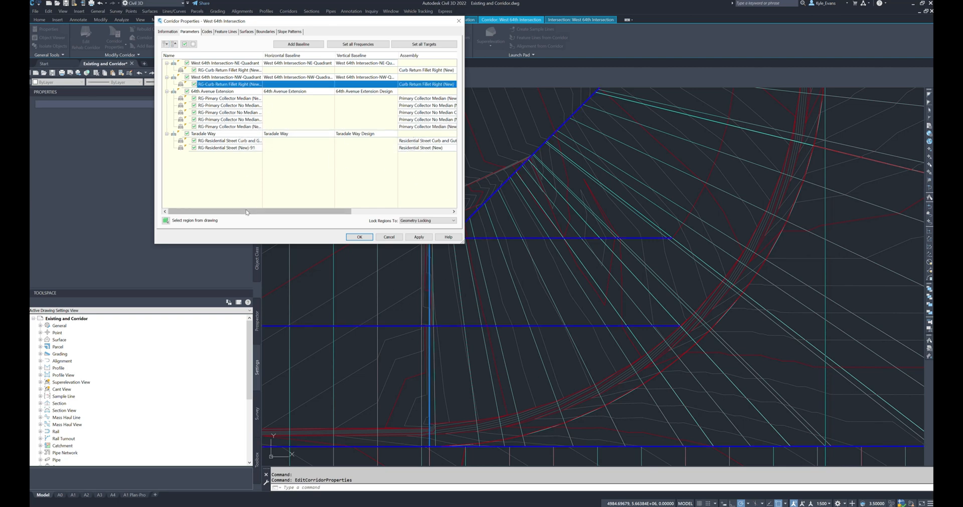
pyautogui.moveTo(246, 212); pyautogui.dragTo(395, 202)
pyautogui.click(430, 84)
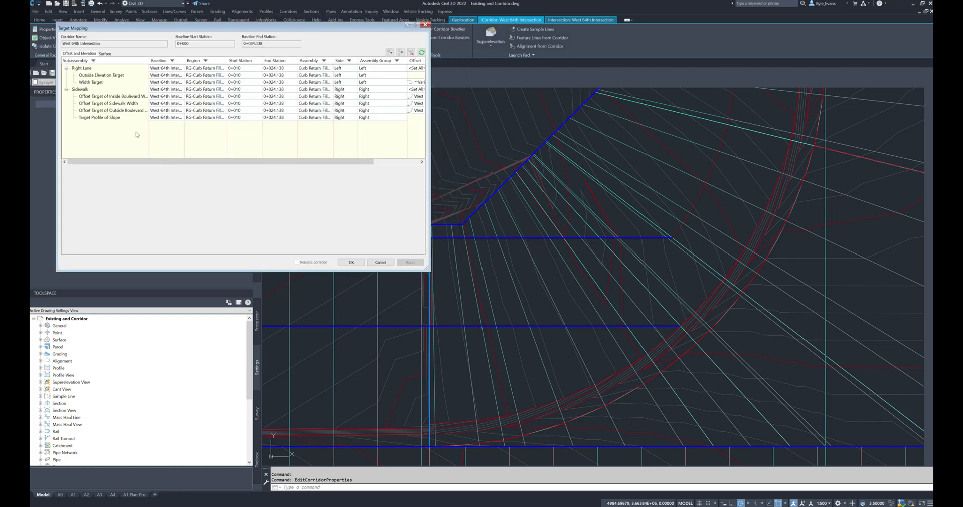
# Step: Target all C-FEAT-LINE-Intersections feature lines for the sidewalk's Target Profile of Slope and rebuild the corridor
pyautogui.click(125, 117)
pyautogui.moveTo(183, 161); pyautogui.dragTo(228, 161)
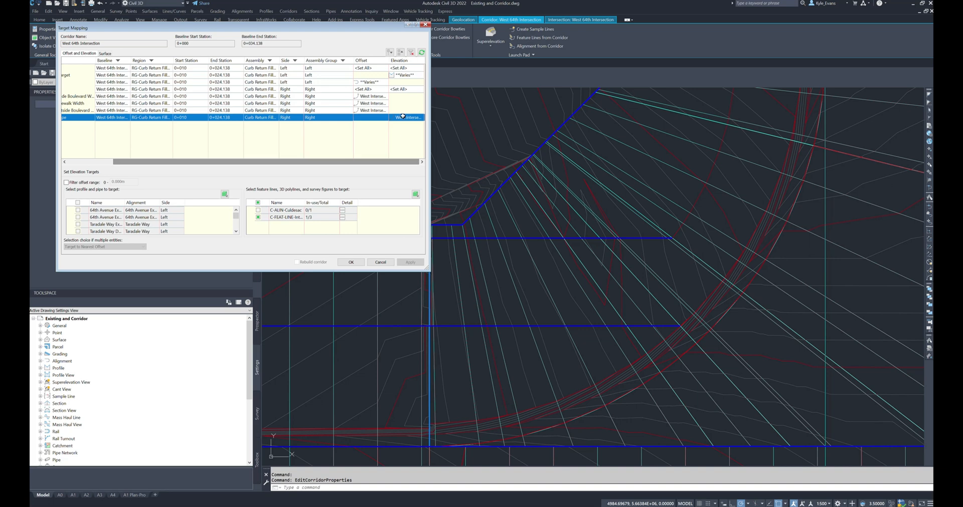
pyautogui.click(262, 217)
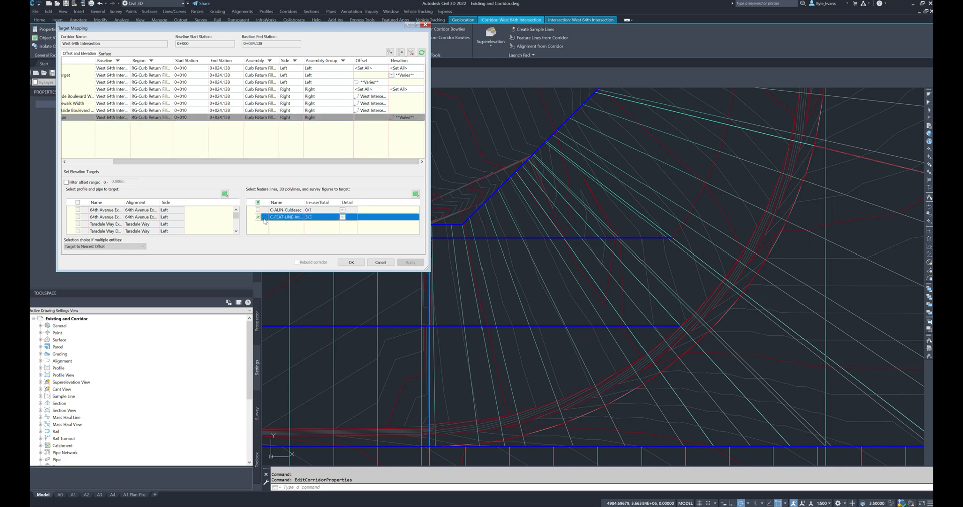
pyautogui.click(350, 263)
pyautogui.click(359, 237)
pyautogui.click(409, 238)
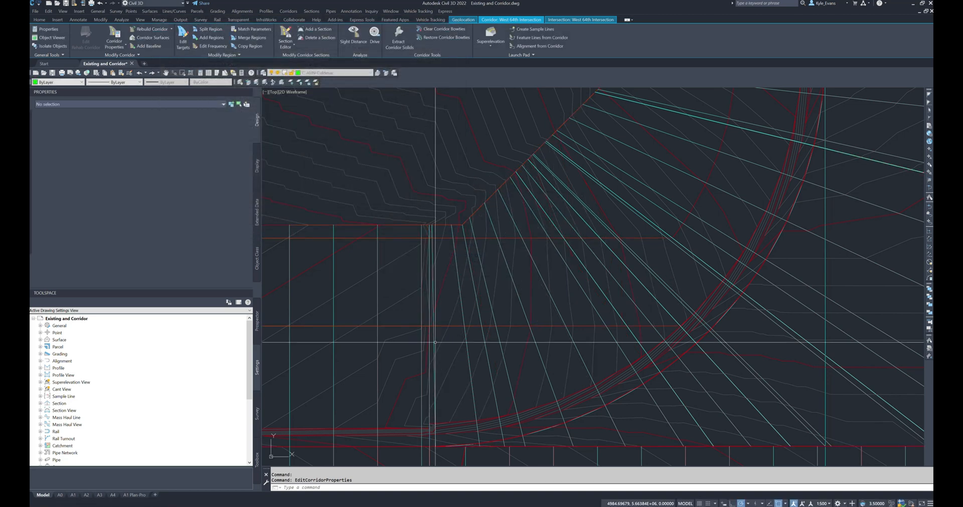
# Step: Turn on triangle visibility in plan view for the Complete Design surface's EDDT Design 0.1m IDX & 0.02 INT style
pyautogui.press('Escape')
pyautogui.press('Escape')
pyautogui.click(454, 341)
pyautogui.rightClick(464, 368)
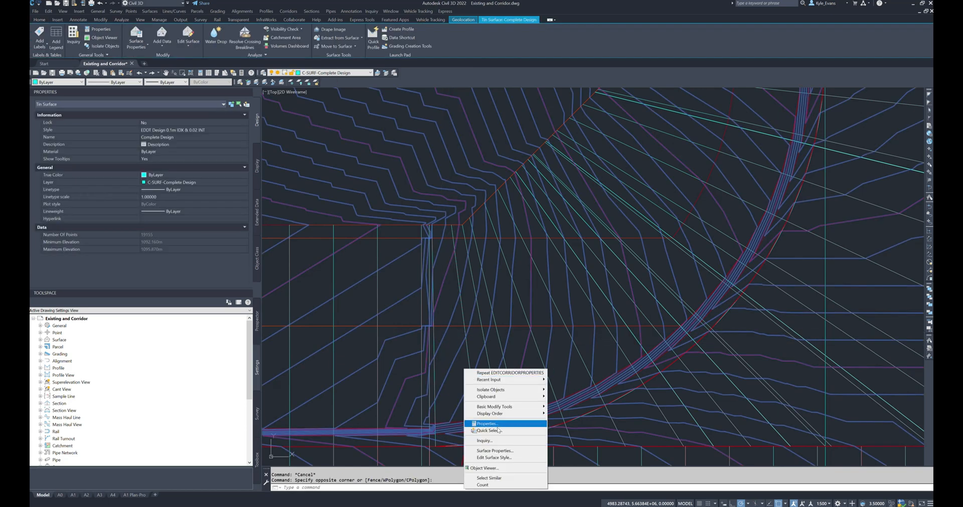
pyautogui.click(501, 458)
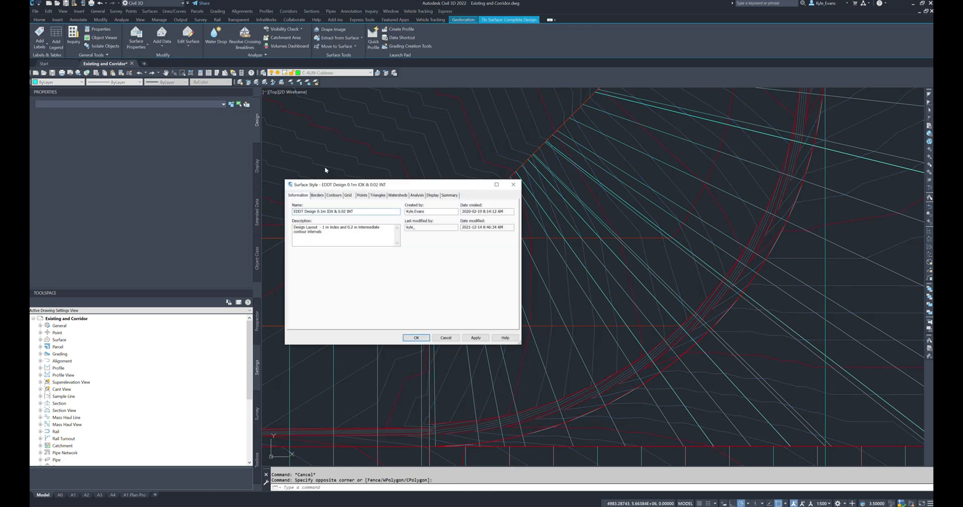
pyautogui.click(432, 195)
pyautogui.click(322, 241)
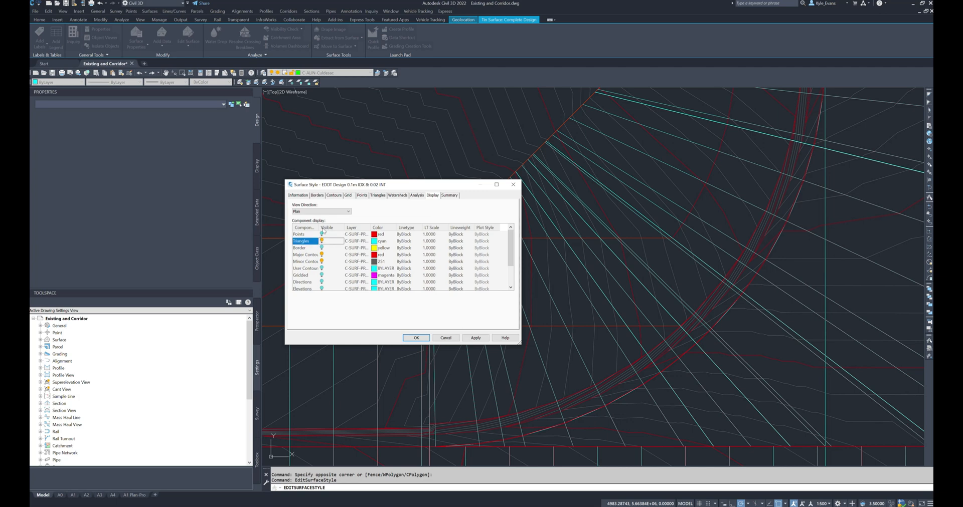
pyautogui.click(416, 338)
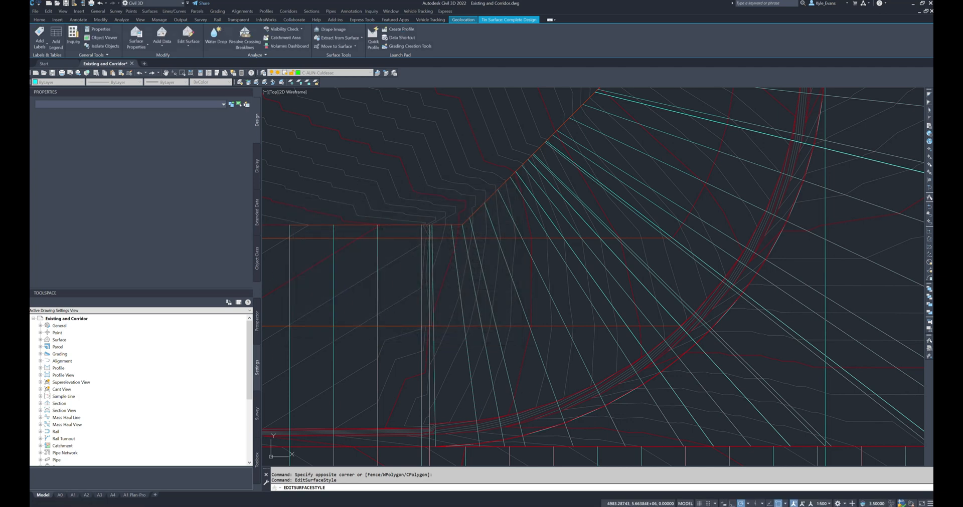
# Step: In the Complete Design surface, delete the middle point of the tight cluster on the orange line midway to the curb, just west of the curb return
pyautogui.moveTo(429, 345); pyautogui.dragTo(474, 312, button='middle')
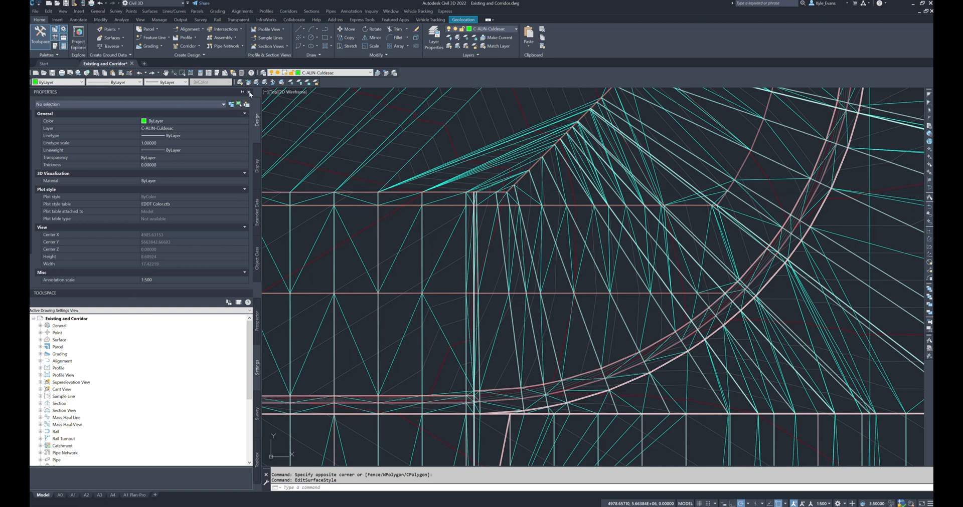
pyautogui.click(249, 91)
pyautogui.click(258, 122)
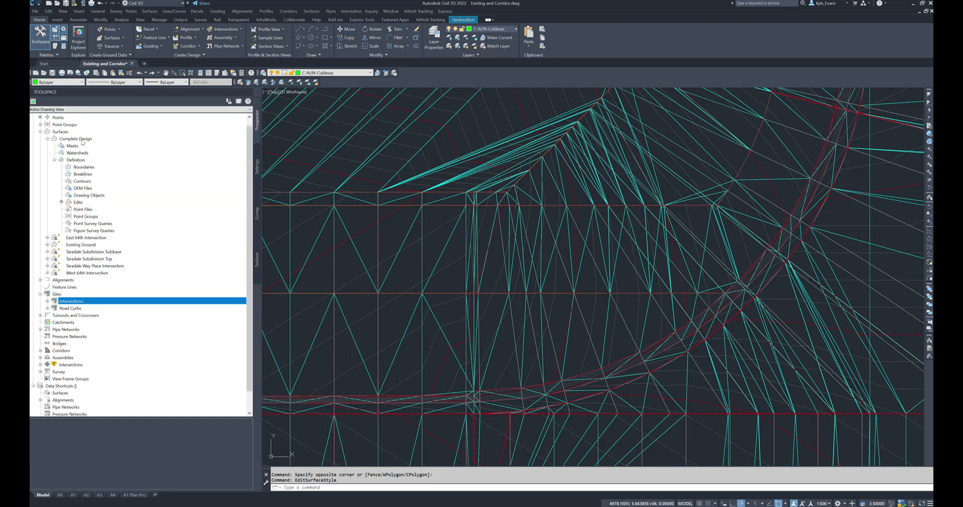
pyautogui.click(80, 202)
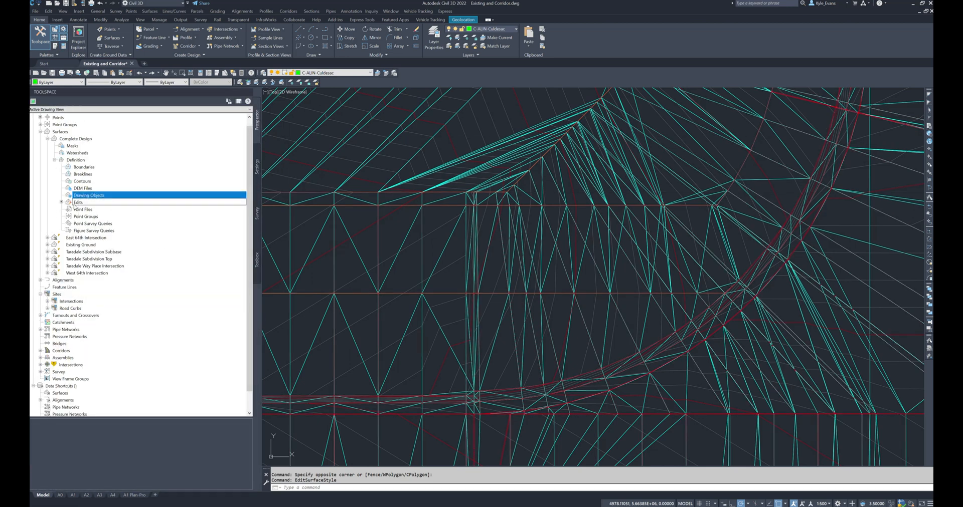
pyautogui.rightClick(81, 202)
pyautogui.click(101, 240)
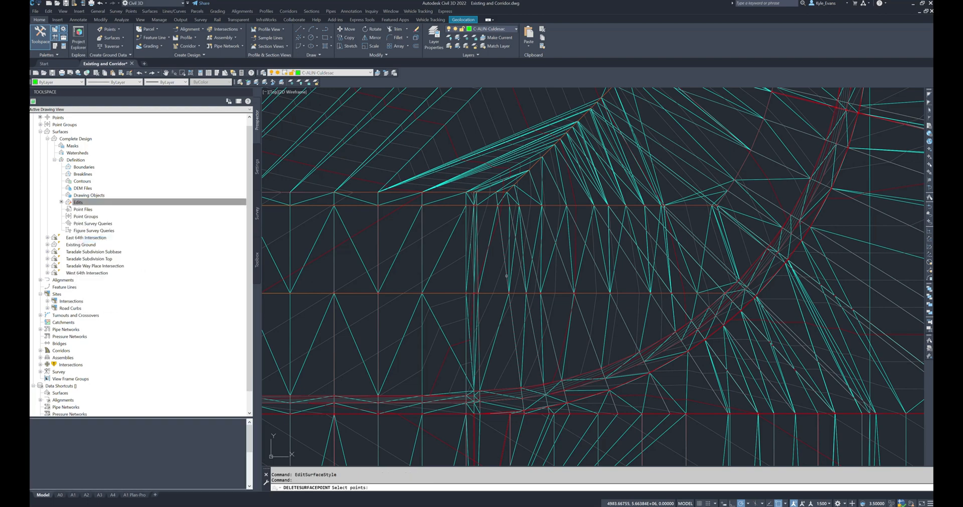
pyautogui.scroll(5, 442, 316)
pyautogui.click(502, 305)
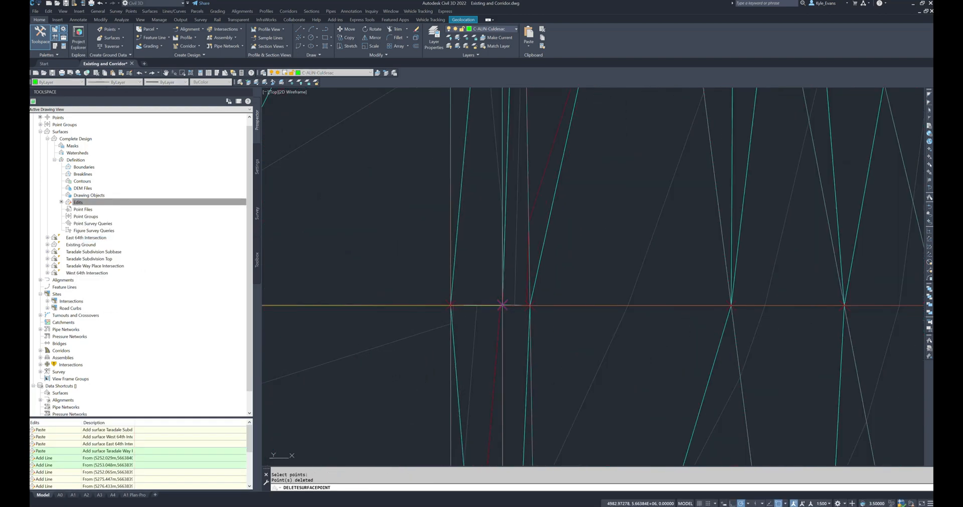
# Step: Delete the westernmost surface point of the cluster on the orange line midway to the curb
pyautogui.scroll(-2, 502, 306)
pyautogui.scroll(-2, 516, 330)
pyautogui.scroll(4, 485, 324)
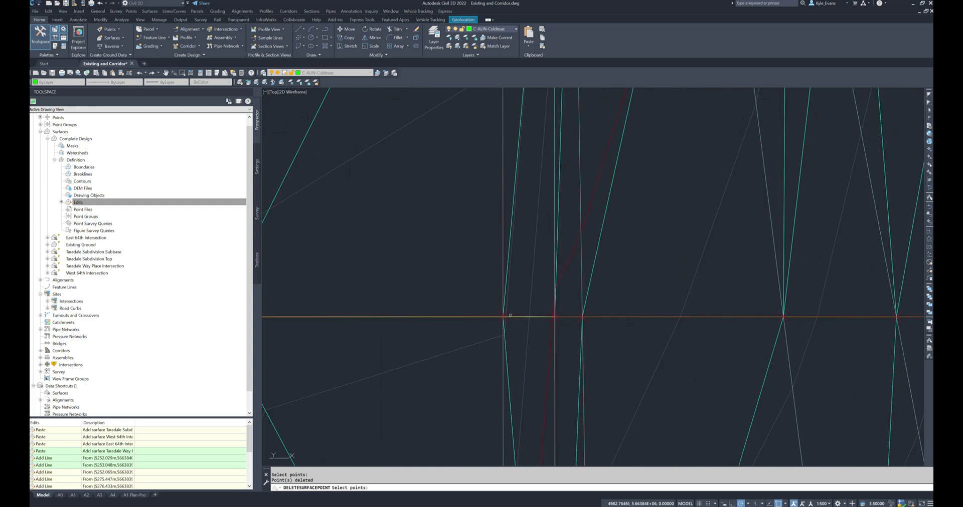
pyautogui.scroll(-4, 511, 317)
pyautogui.scroll(3, 559, 317)
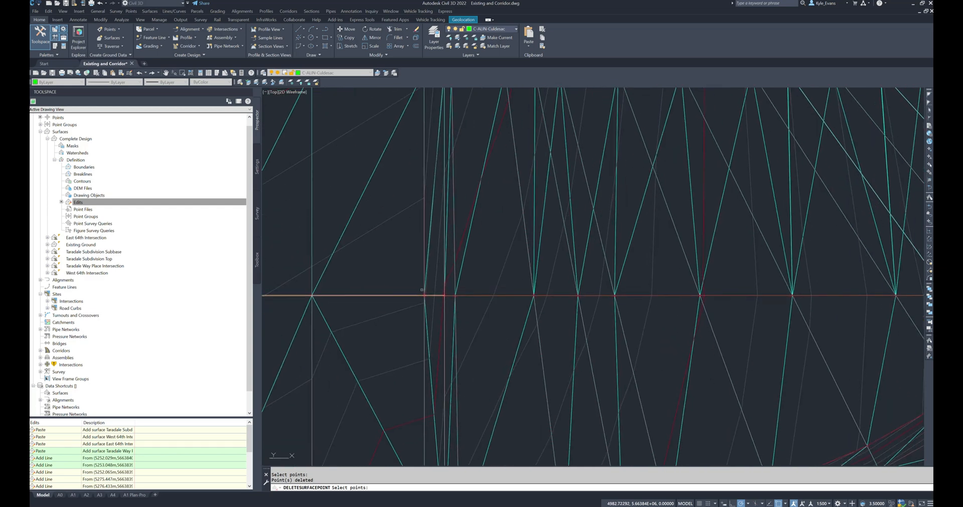
pyautogui.scroll(3, 461, 287)
pyautogui.click(423, 297)
pyautogui.press('Return')
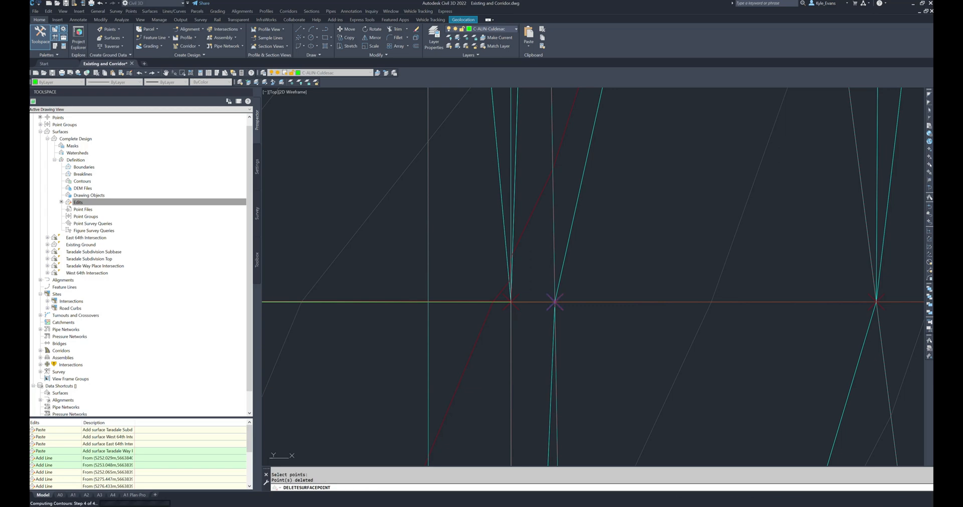
# Step: Delete the remaining clustered surface points on that midway line, check the new triangulation around it, and end the point deletion
pyautogui.click(519, 295)
pyautogui.press('Return')
pyautogui.scroll(-4, 524, 299)
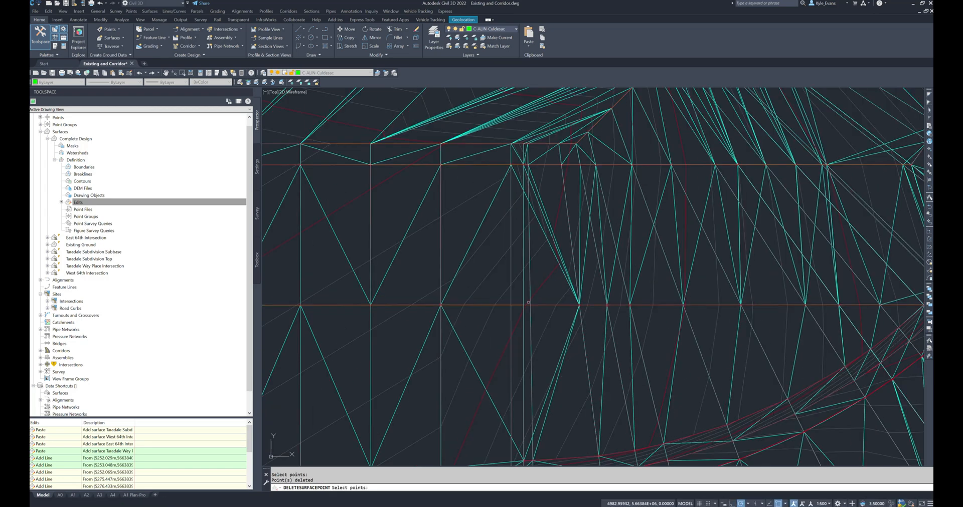
pyautogui.moveTo(589, 244); pyautogui.dragTo(477, 227, button='middle')
pyautogui.moveTo(425, 153); pyautogui.dragTo(504, 218, button='middle')
pyautogui.scroll(4, 500, 218)
pyautogui.scroll(-4, 499, 217)
pyautogui.moveTo(528, 410); pyautogui.dragTo(470, 328, button='middle')
pyautogui.press('Escape')
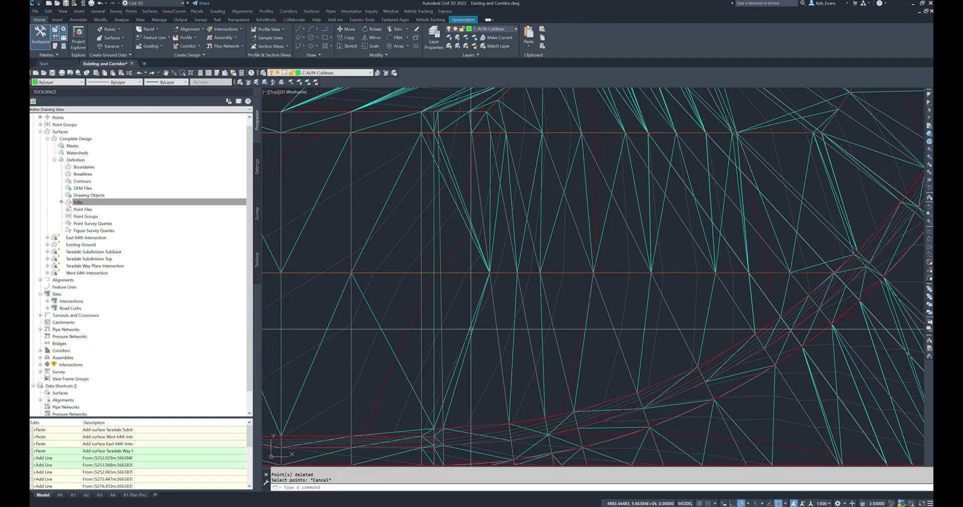
pyautogui.click(470, 328)
pyautogui.press('Escape')
# Step: Resume deleting surface points and remove the easternmost point of the cluster on each of the two closely spaced northern orange lines
pyautogui.scroll(5, 499, 138)
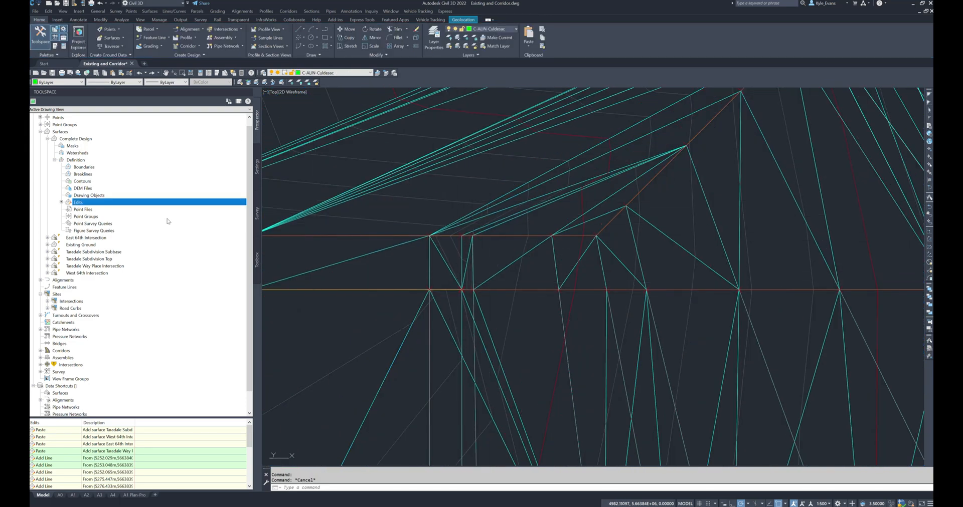
pyautogui.rightClick(132, 205)
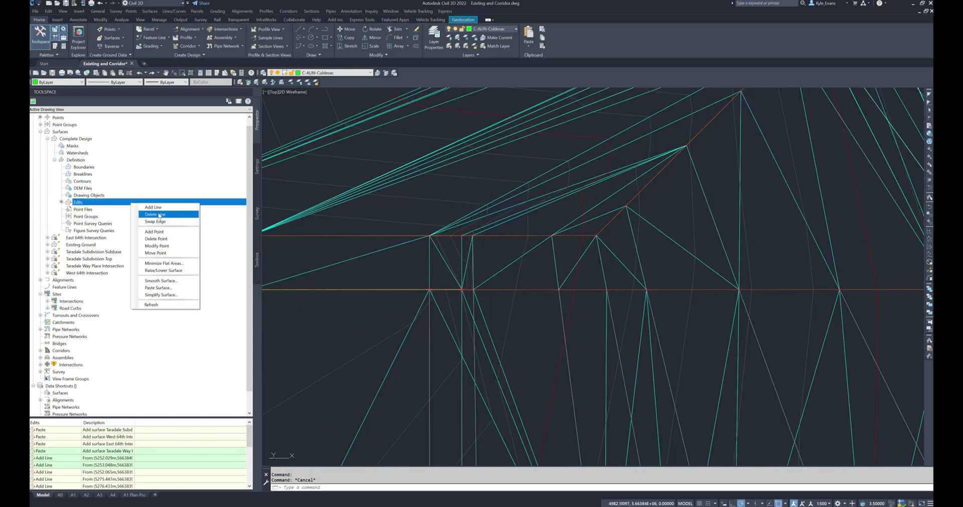
pyautogui.click(164, 239)
pyautogui.scroll(4, 481, 238)
pyautogui.click(444, 238)
pyautogui.press('Return')
pyautogui.click(450, 368)
pyautogui.click(441, 378)
pyautogui.press('Return')
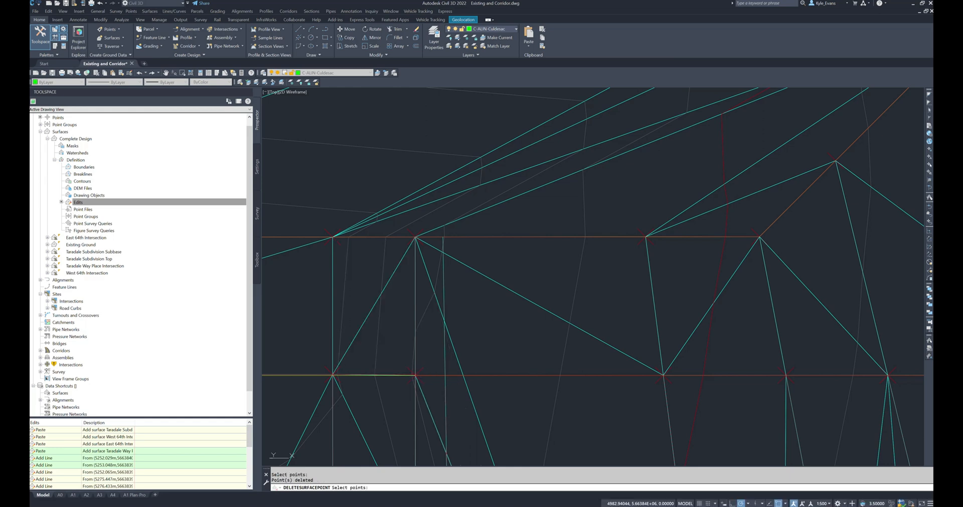
# Step: Delete the remaining extra surface points on the two northern lines and check the triangulation toward the curb return
pyautogui.click(415, 237)
pyautogui.press('Return')
pyautogui.scroll(-3, 561, 311)
pyautogui.moveTo(585, 420); pyautogui.dragTo(501, 198, button='middle')
pyautogui.moveTo(535, 321)
pyautogui.mouseDown(button='middle')
pyautogui.moveTo(536, 211)
pyautogui.moveTo(524, 357)
pyautogui.mouseUp(button='middle')
pyautogui.scroll(-2, 523, 348)
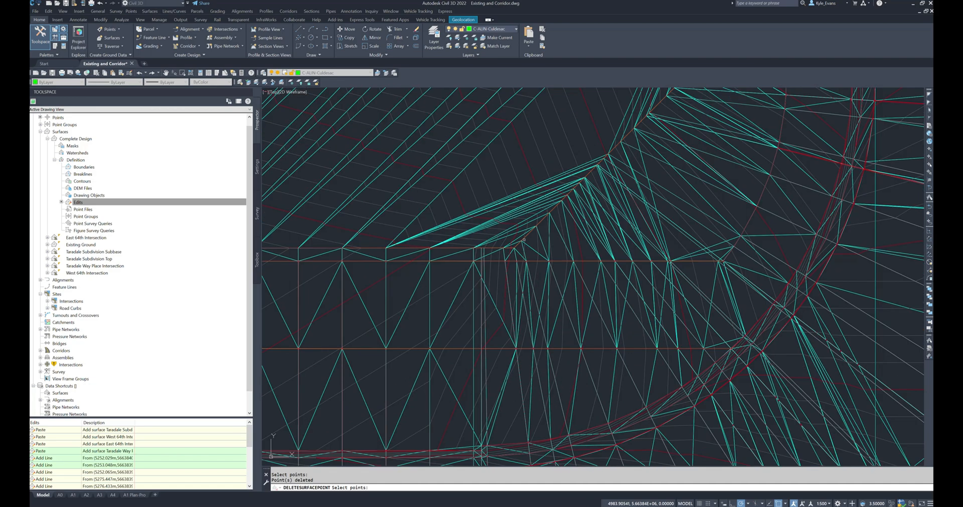
pyautogui.scroll(3, 524, 240)
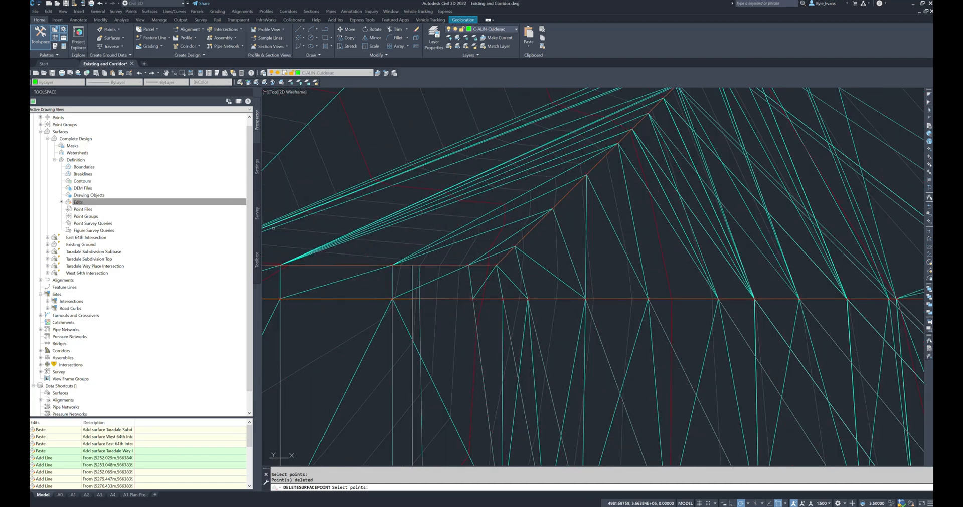